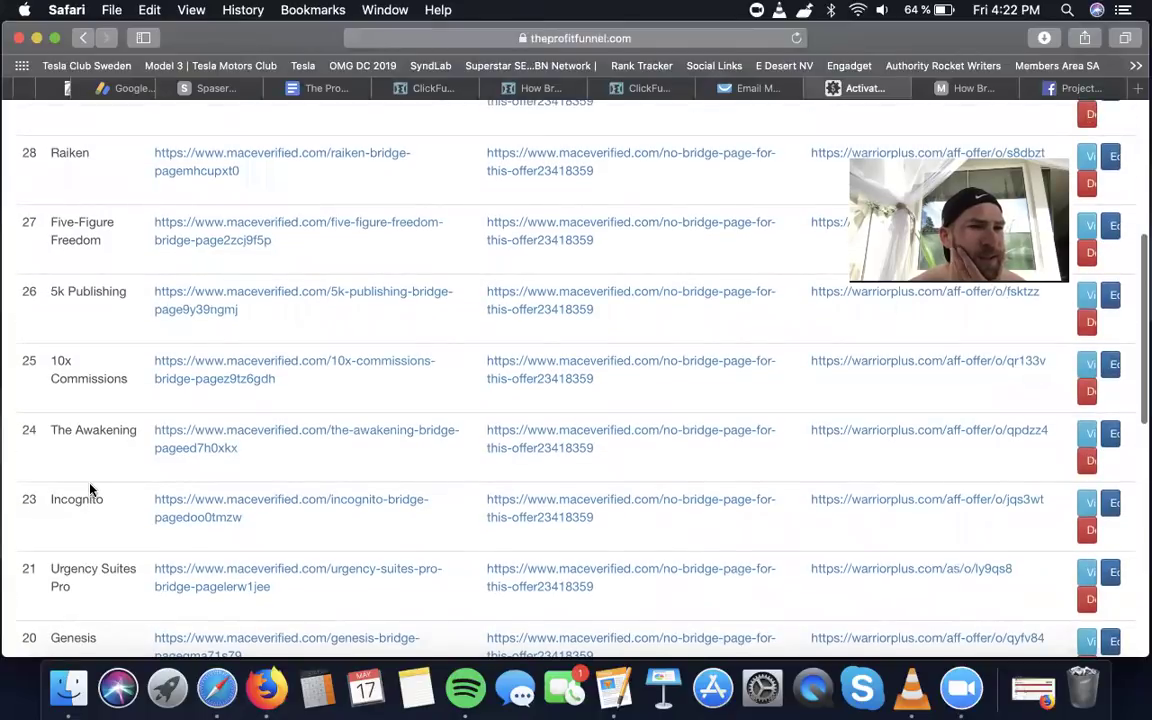
- Review the offer list with its bridge page, bonus delivery and affiliate links down to The Lost Code
left_click_drag(105, 502, 68, 503)
left_click(68, 504)
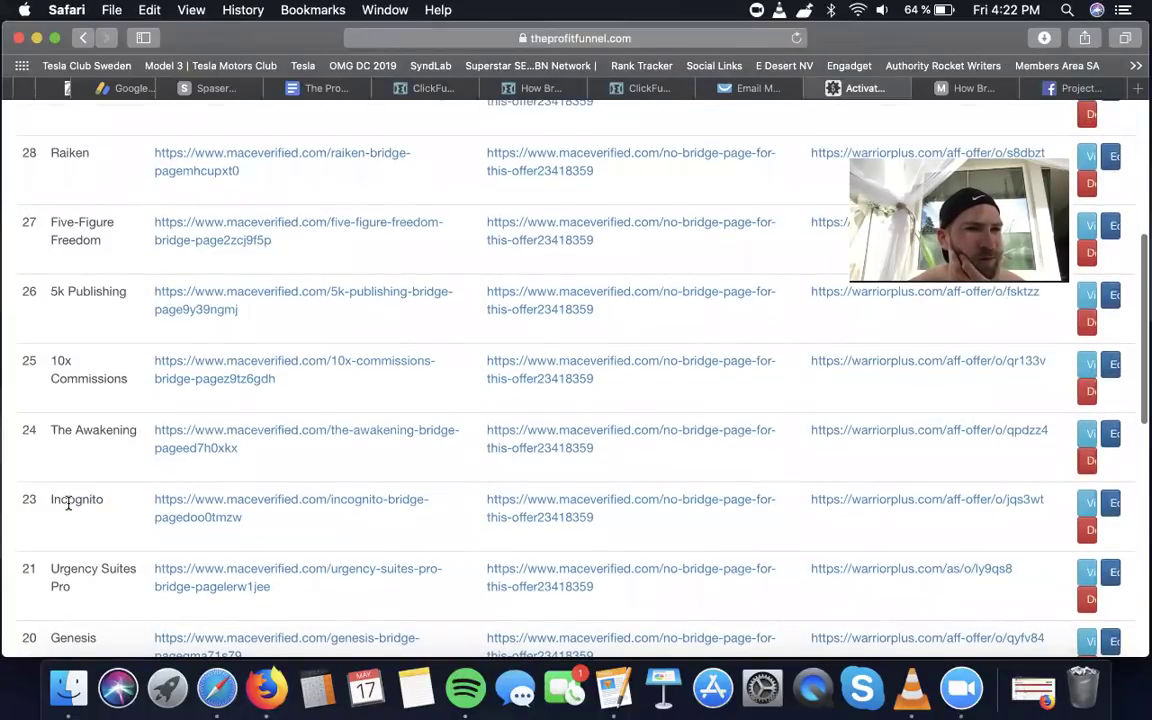
scroll(100, 458, "up", 3)
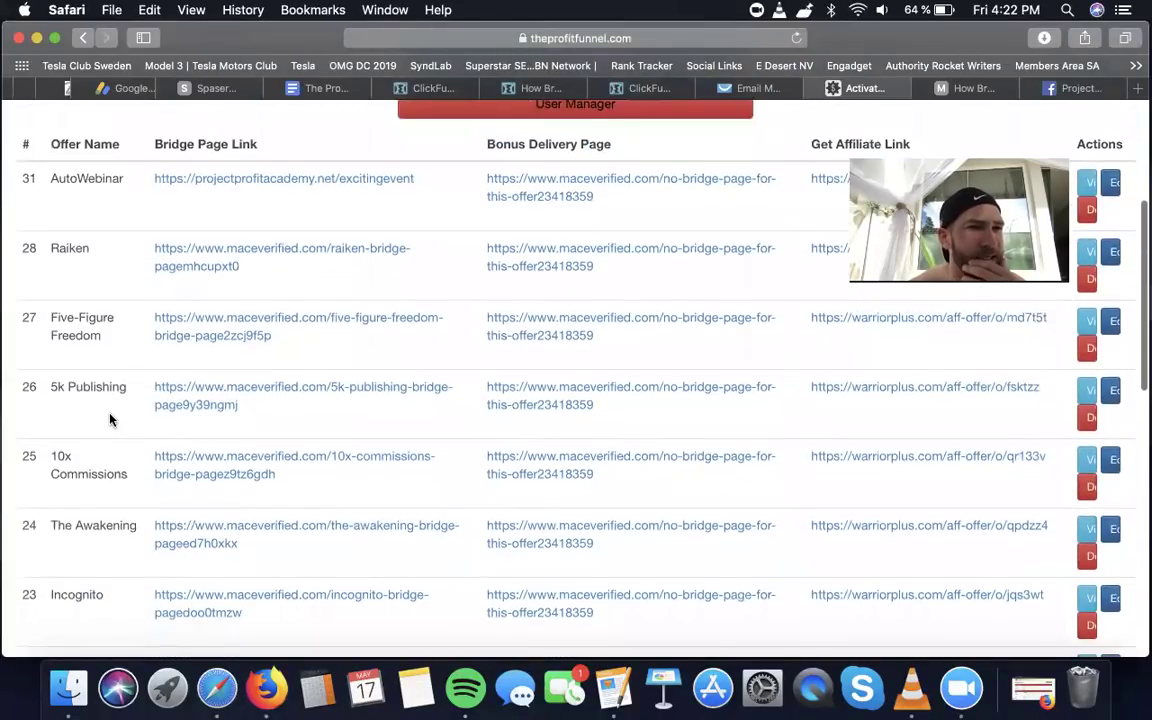
scroll(110, 420, "up", 5)
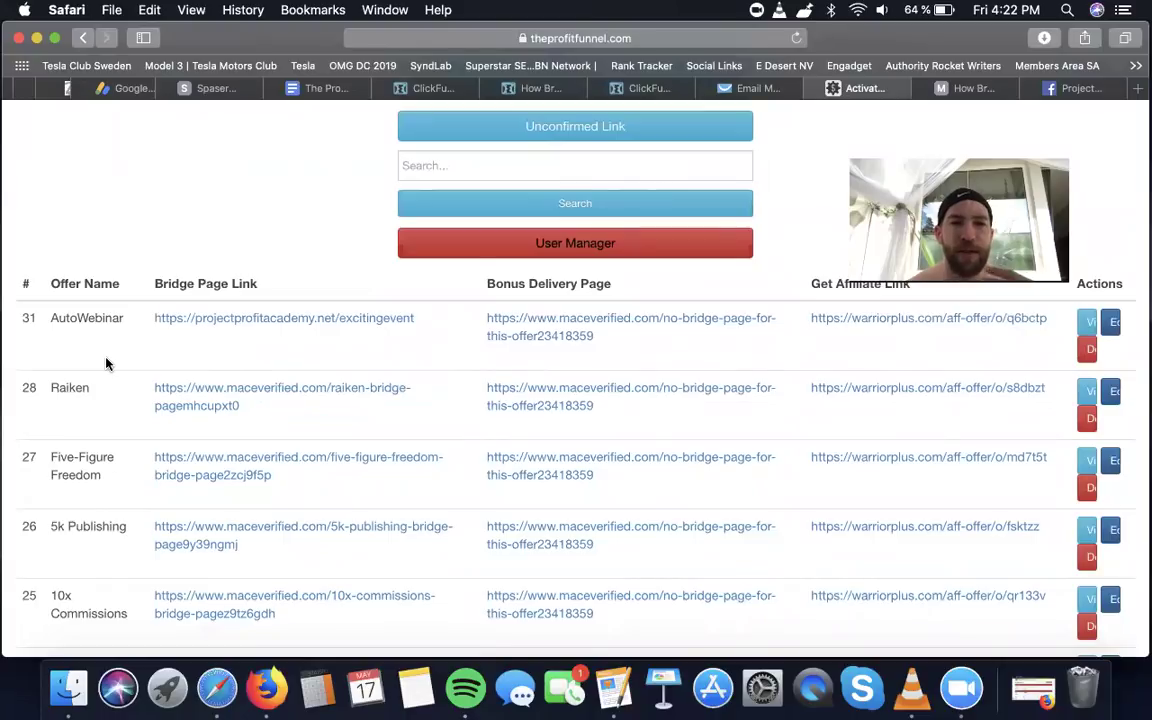
scroll(107, 364, "down", 10)
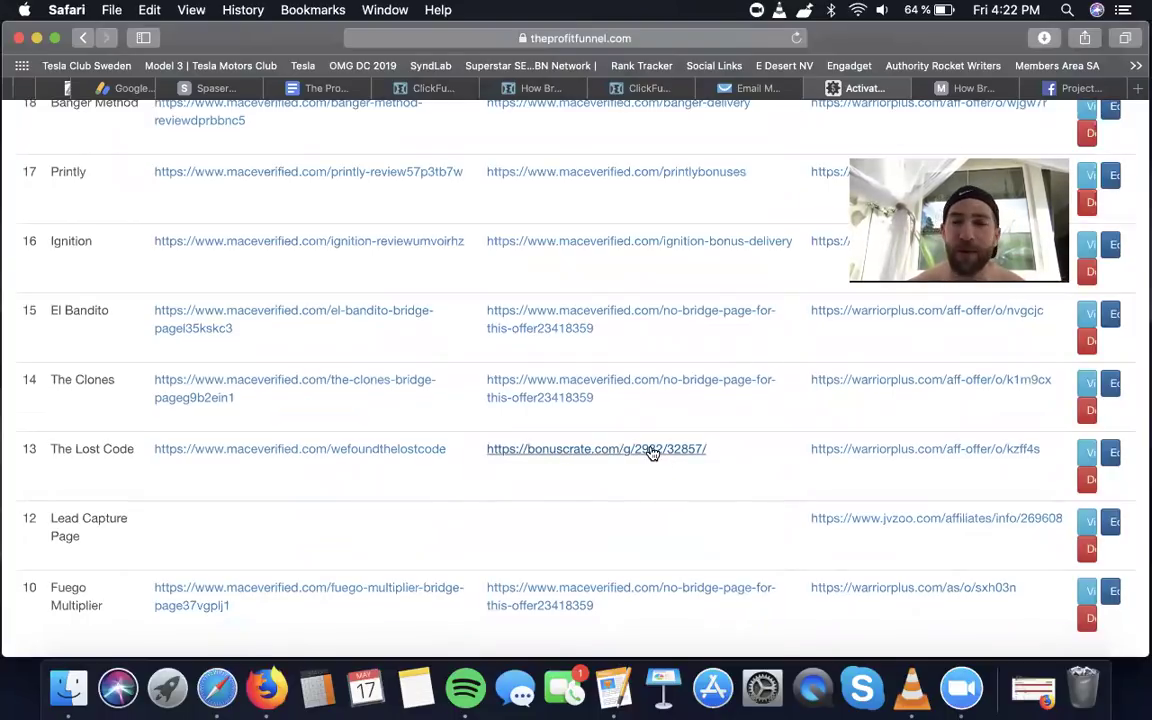
- Open warriorplus.com/vendor/dashboard in a new browser tab
key("super+t")
type("warer")
key("BackSpace")
key("BackSpace")
type("riorplus.com/vendor/dashboard")
key("Down")
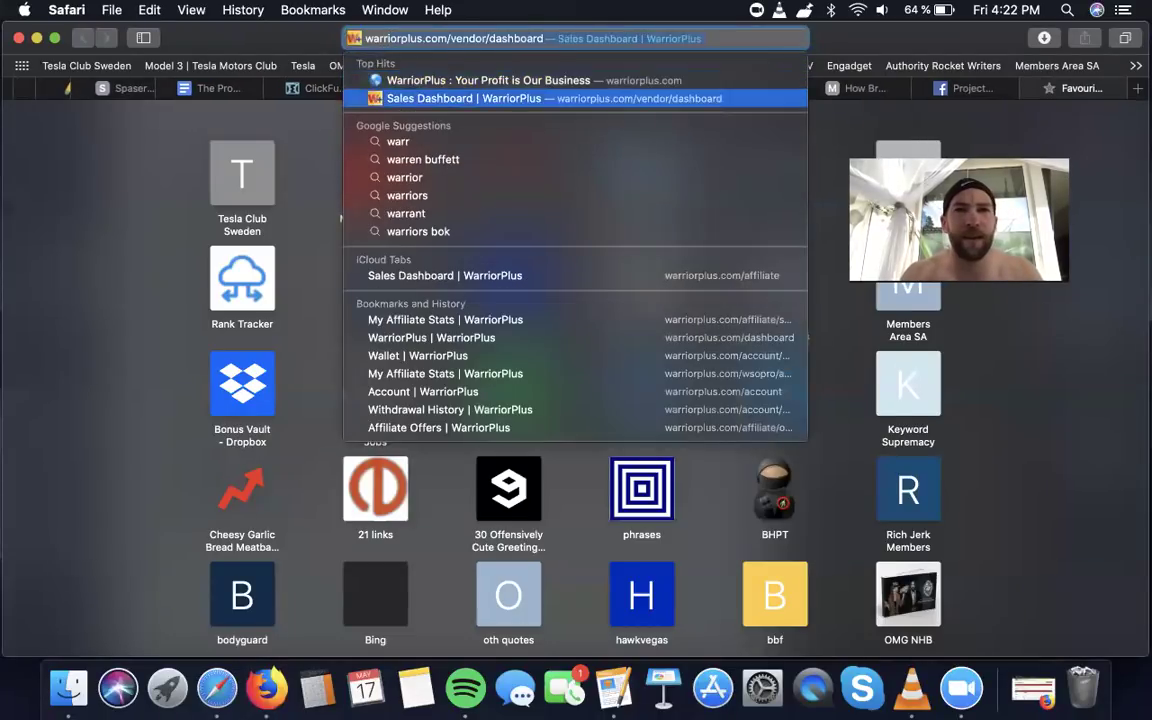
key("Return")
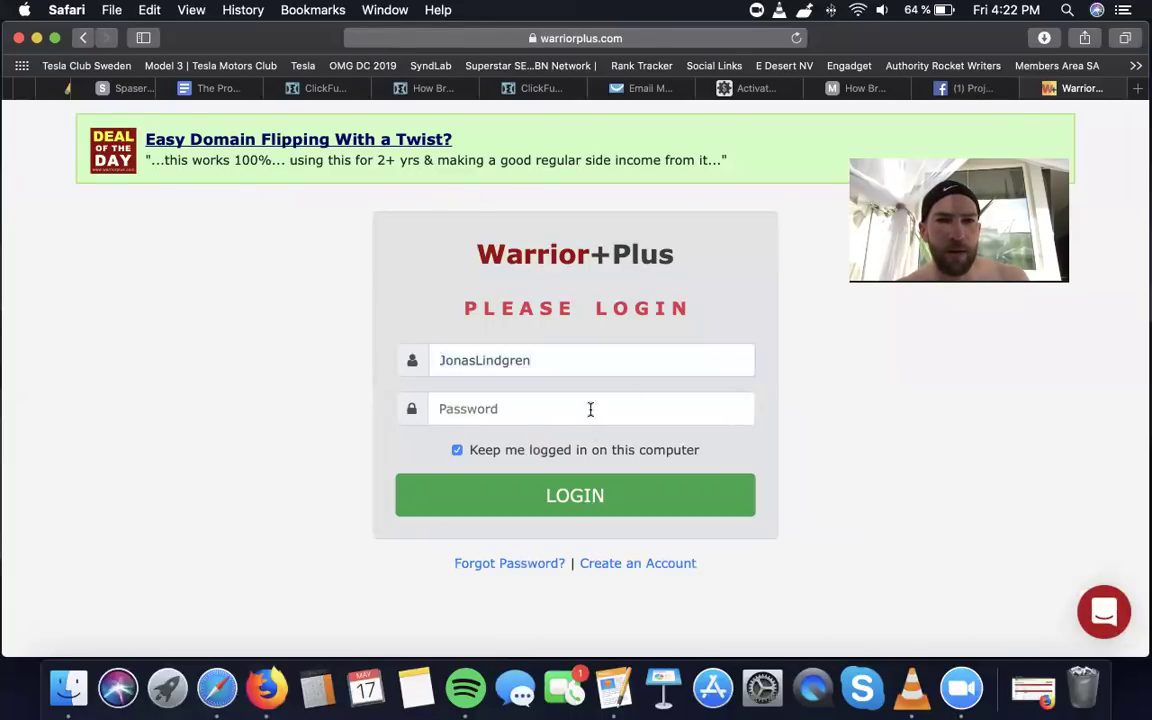
- Log in to WarriorPlus with the saved username and account password
left_click(600, 350)
key("Return")
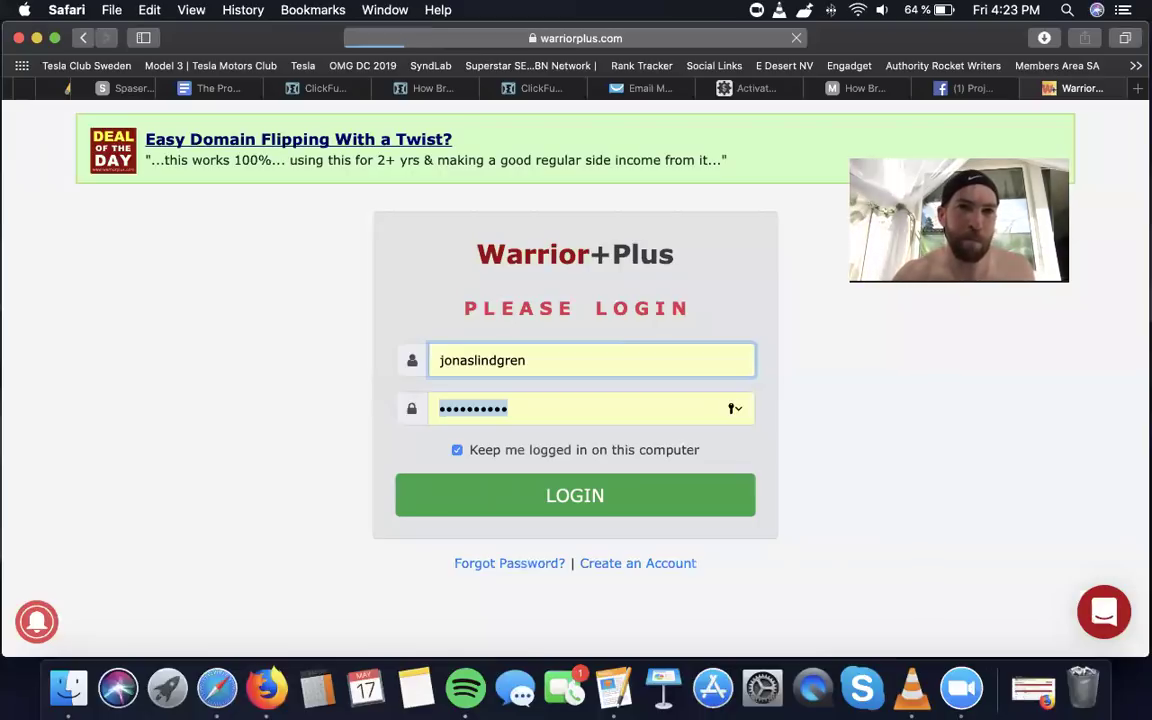
key("Return")
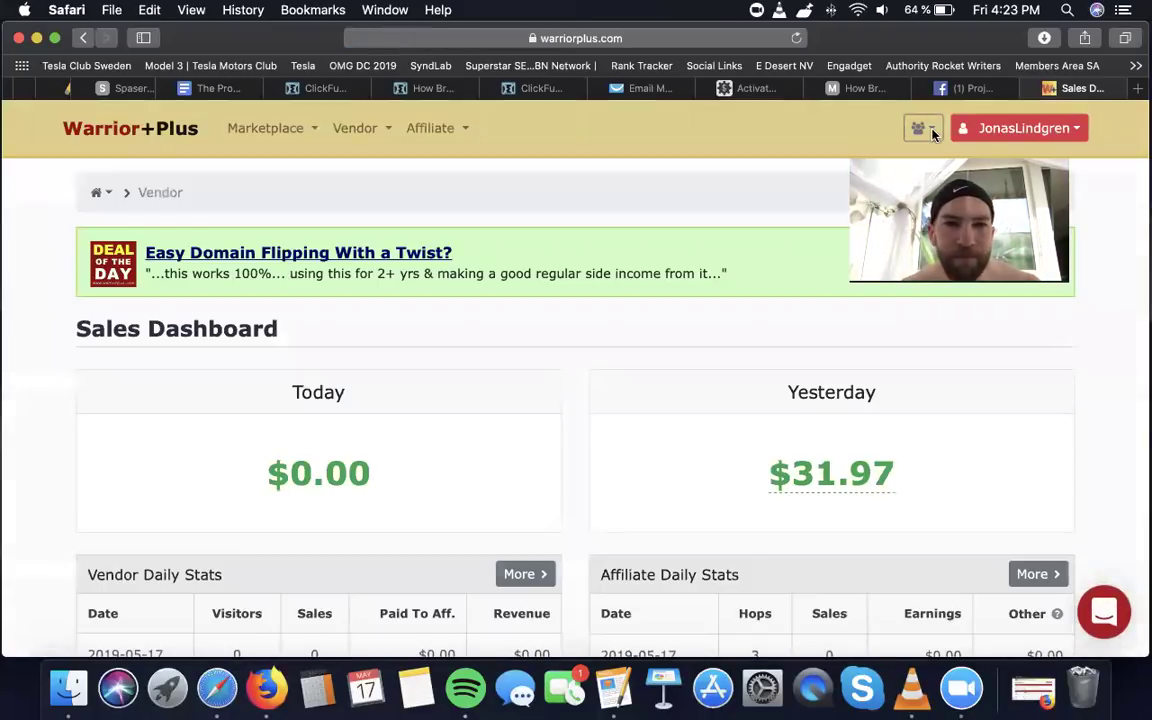
- Open the list of affiliate offers in WarriorPlus
left_click(643, 263)
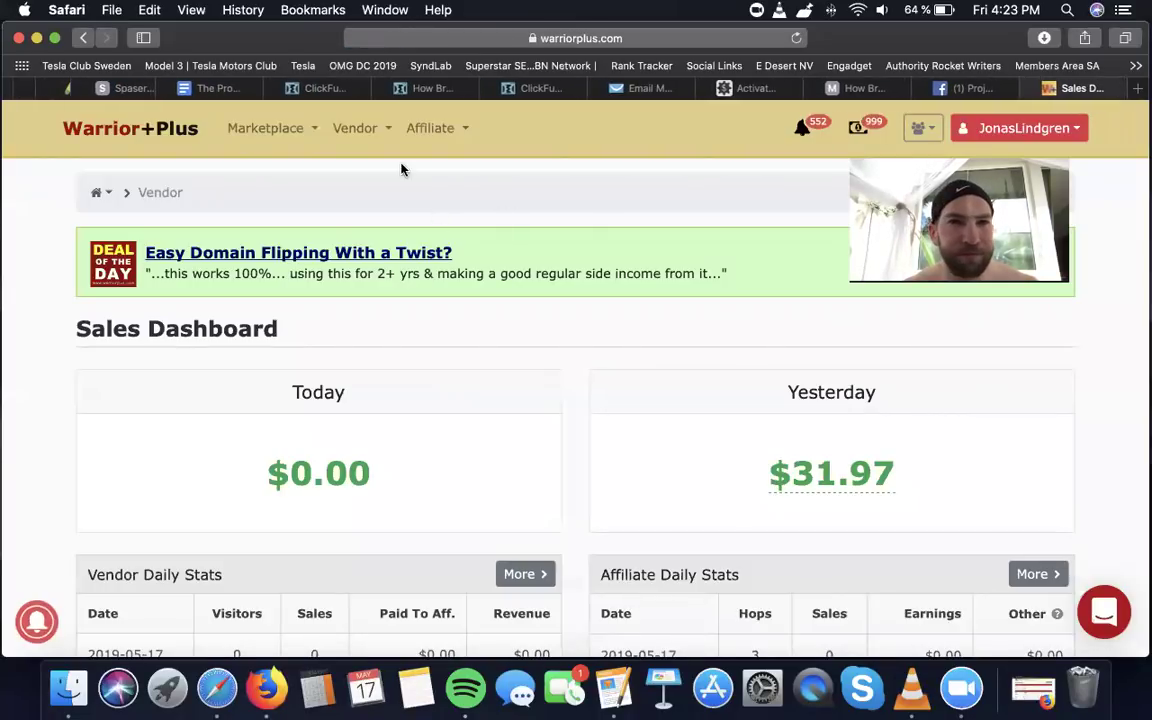
mouse_move(440, 135)
left_click(440, 160)
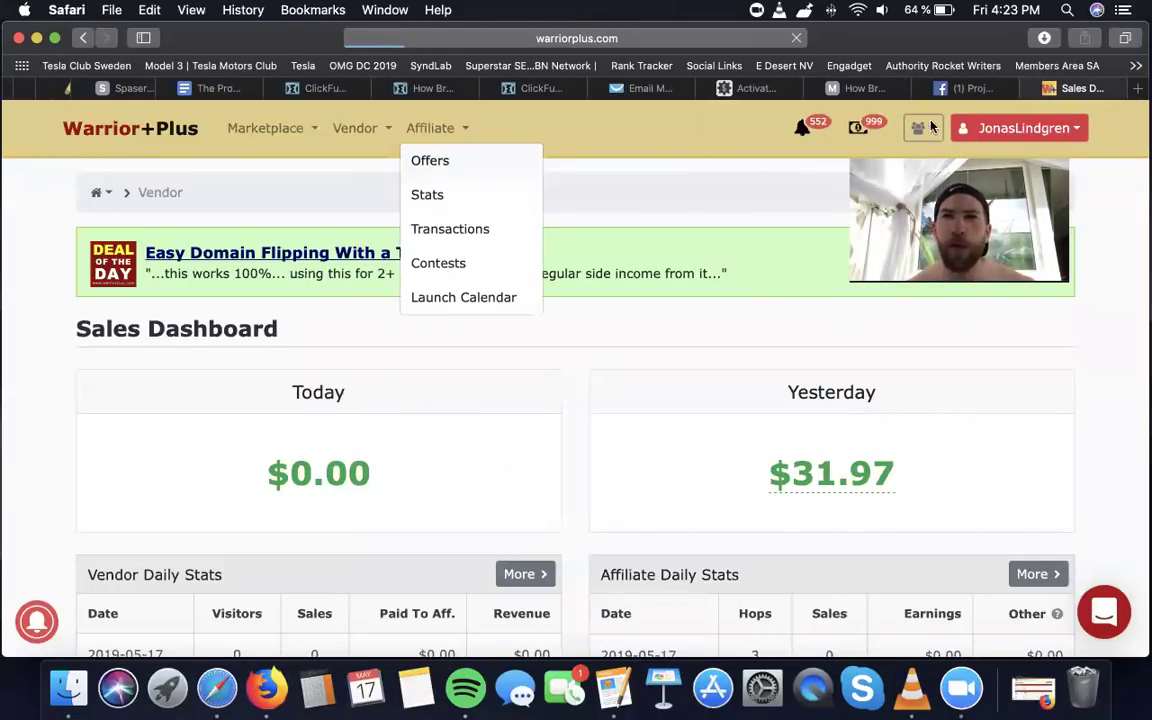
- Copy The Lost Code's bonus delivery page link from the profit funnel's offer list
left_click(752, 88)
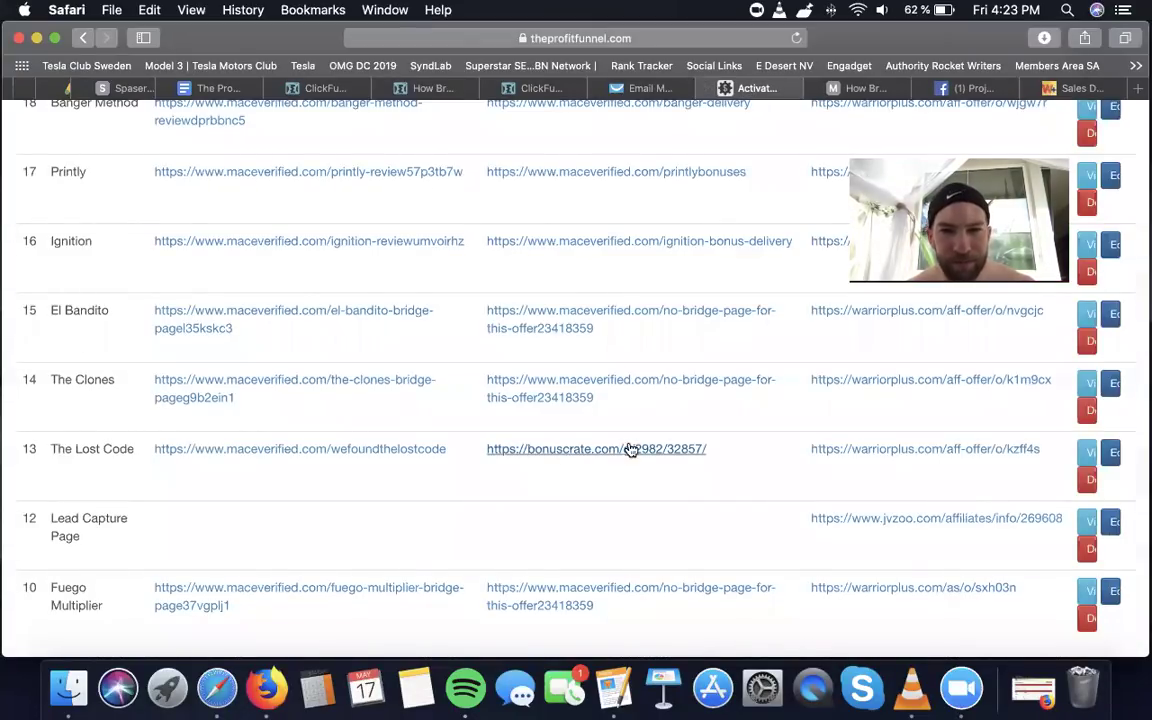
right_click(611, 448)
left_click(641, 578)
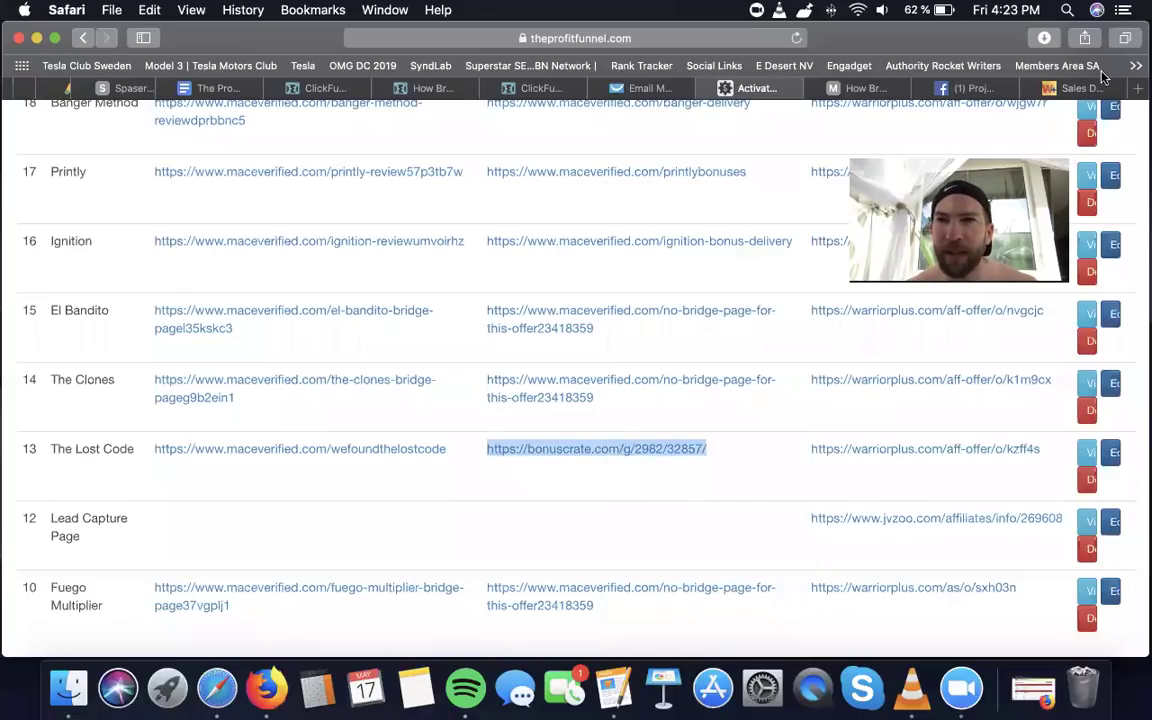
- Search the WarriorPlus affiliate offers by title for "the lost code"
left_click(1075, 88)
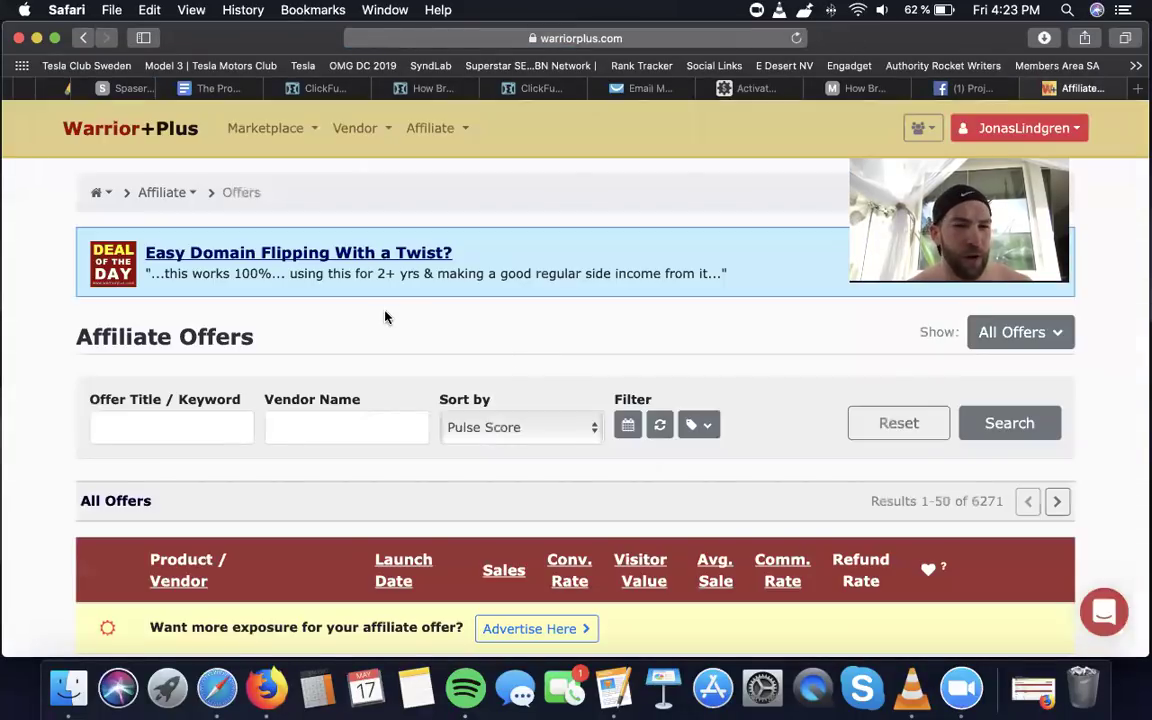
left_click(176, 431)
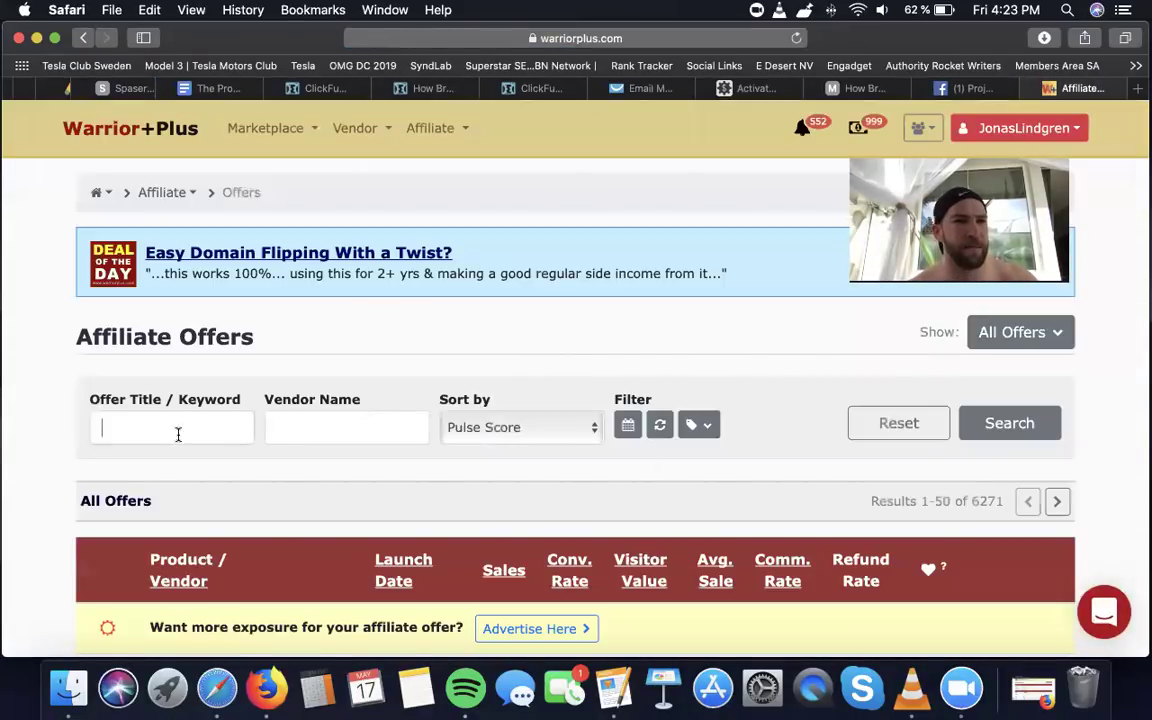
type("the lost code")
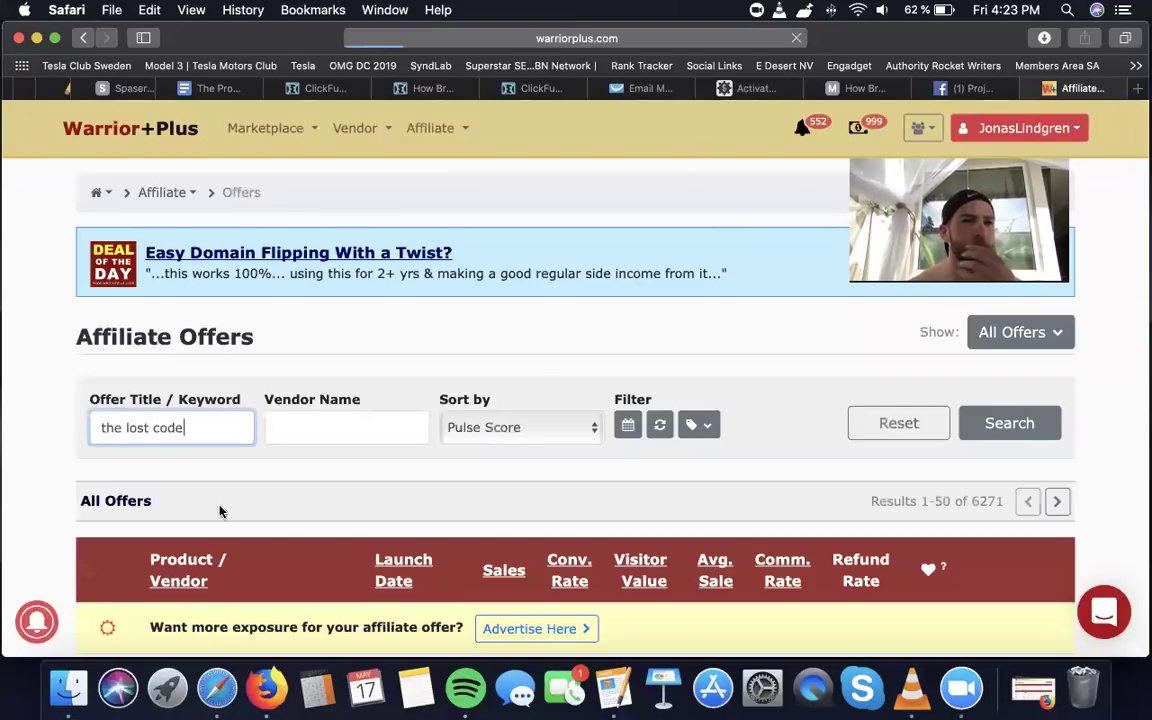
key("Return")
scroll(224, 514, "down", 5)
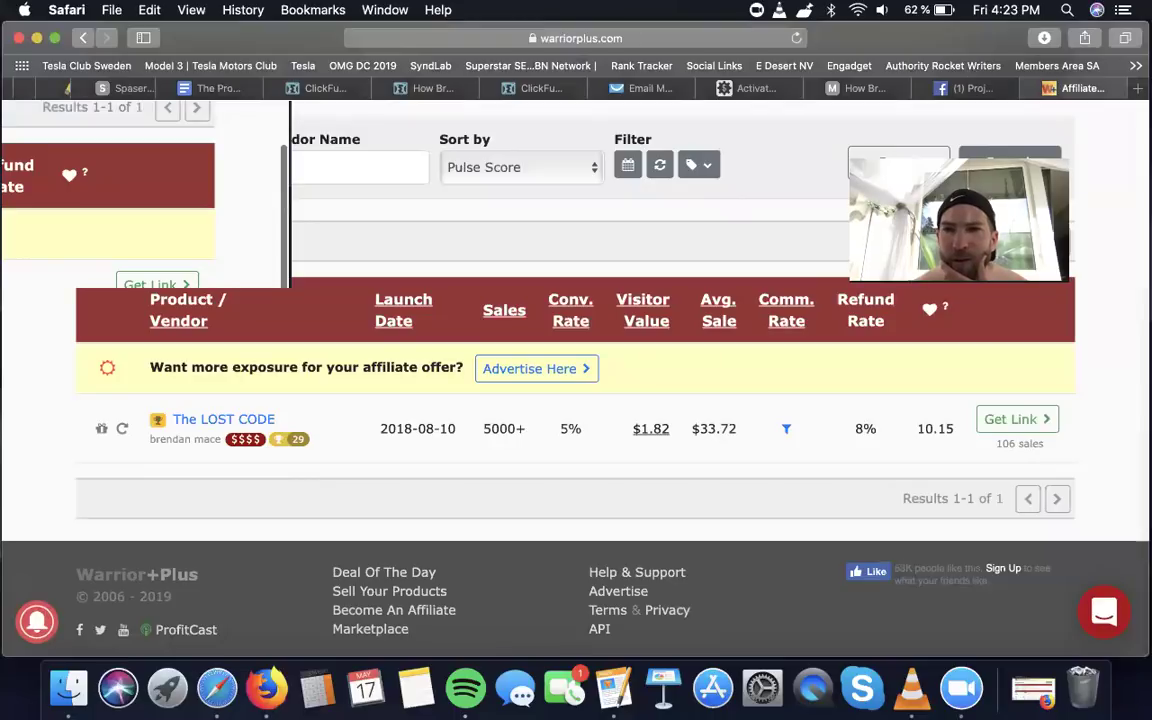
left_click(1028, 418)
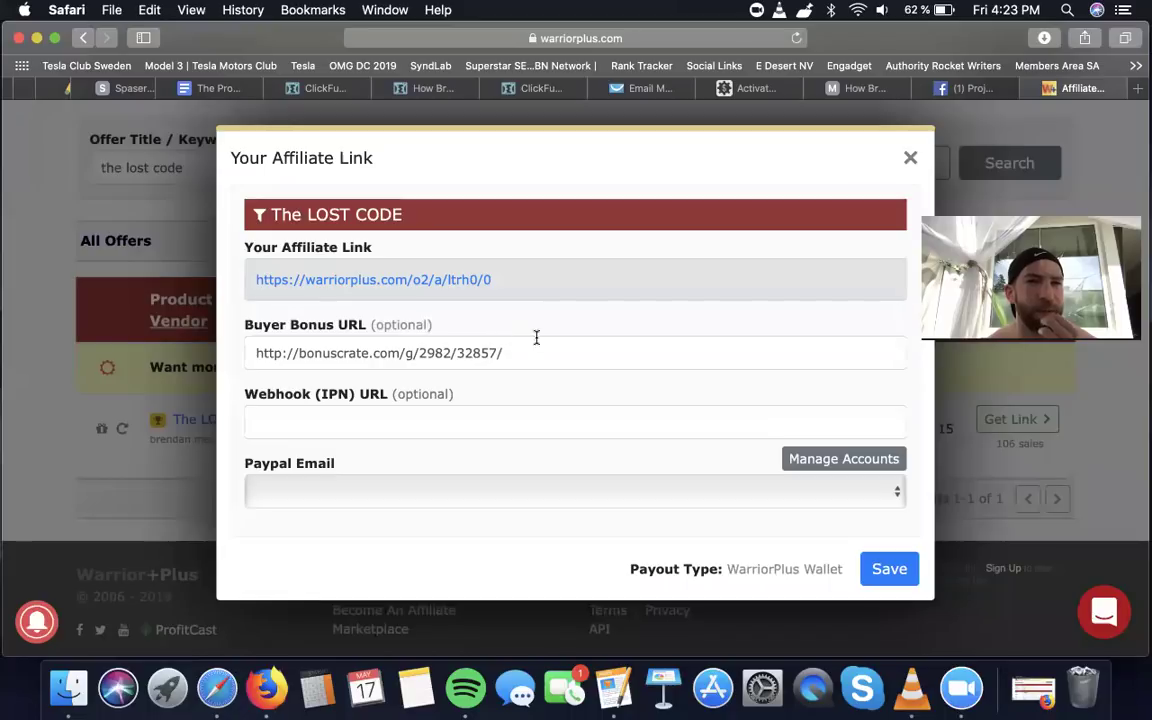
left_click_drag(536, 345, 288, 325)
key("super+v")
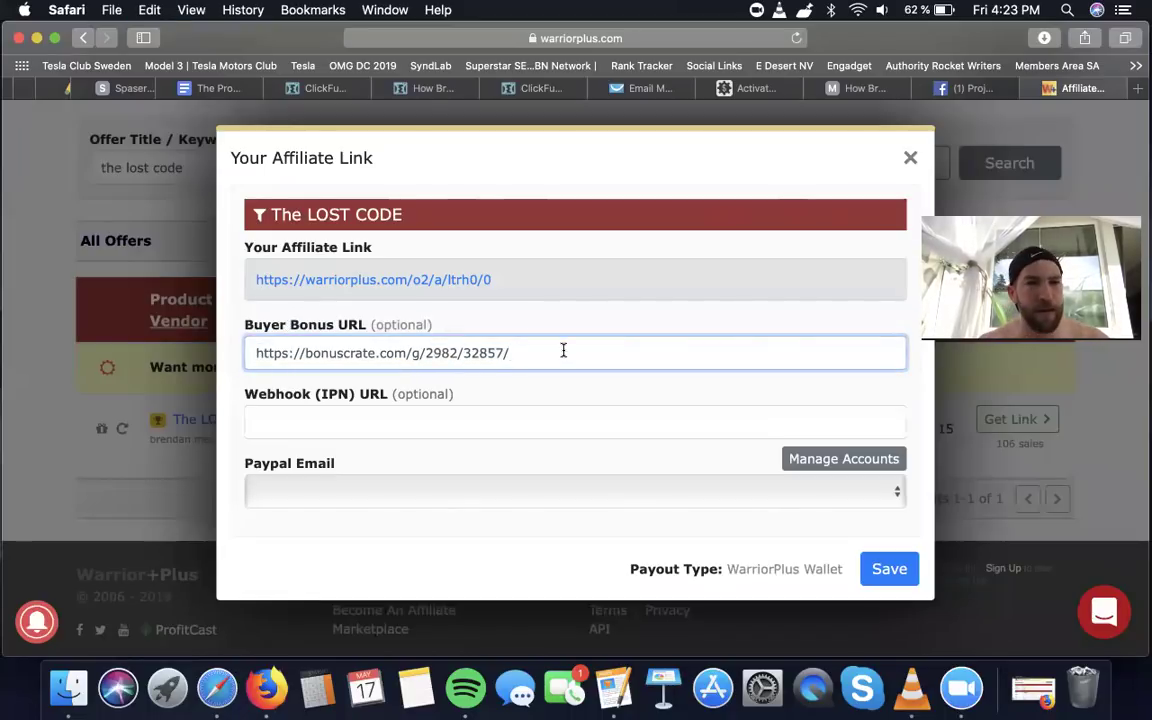
key("super+a")
key("super+v")
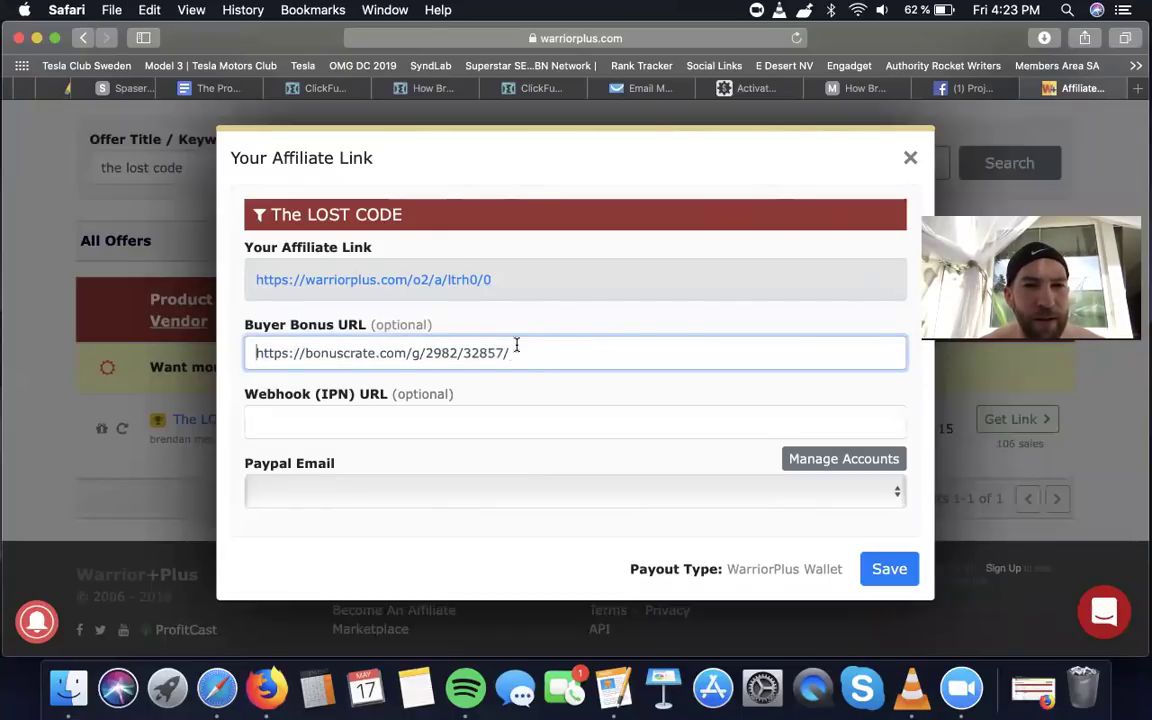
key("super+a")
left_click(520, 345)
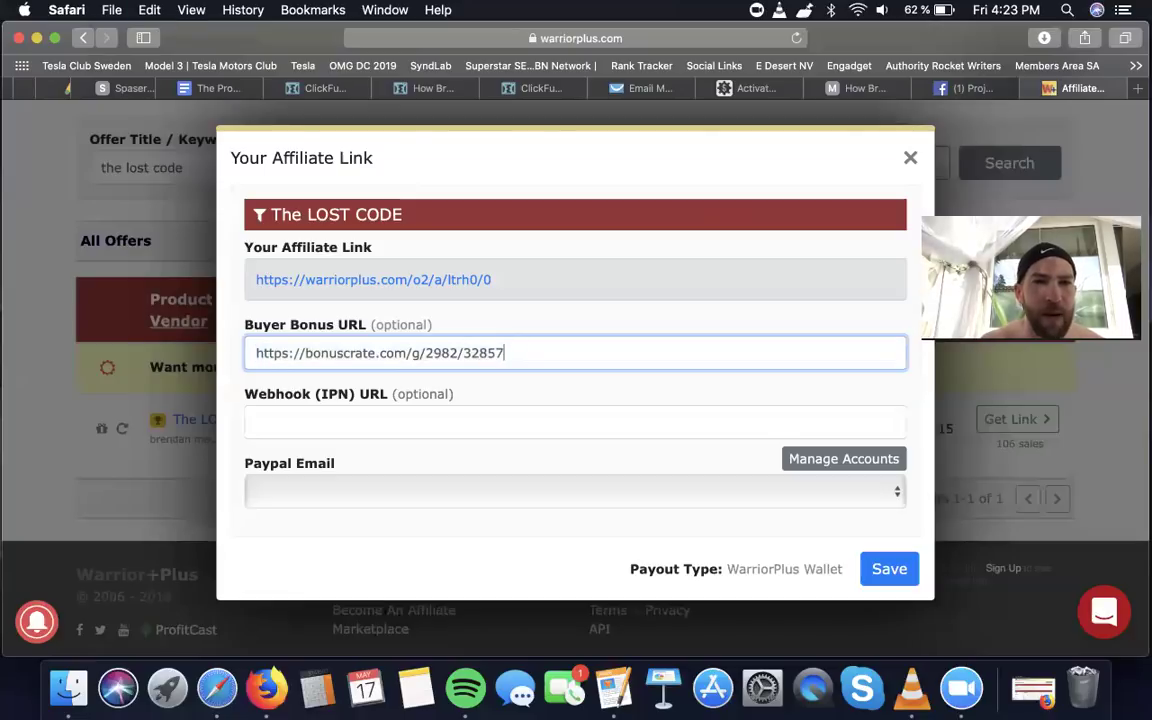
key("super+a")
key("super+t")
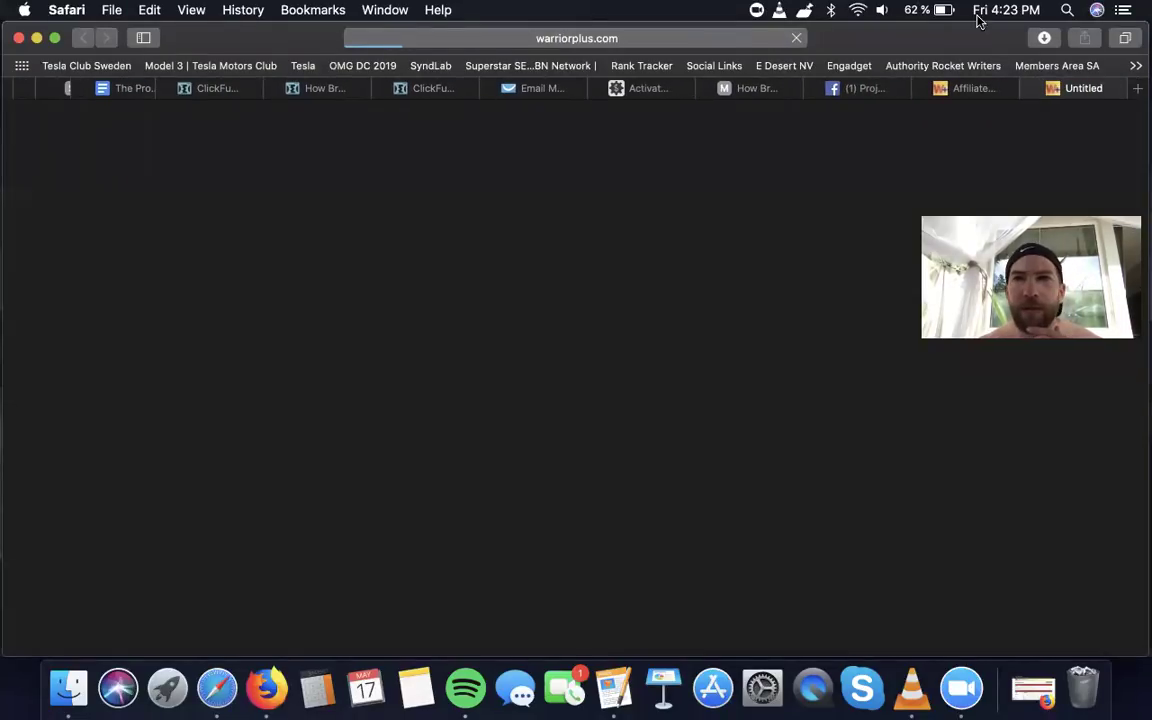
left_click(1031, 89)
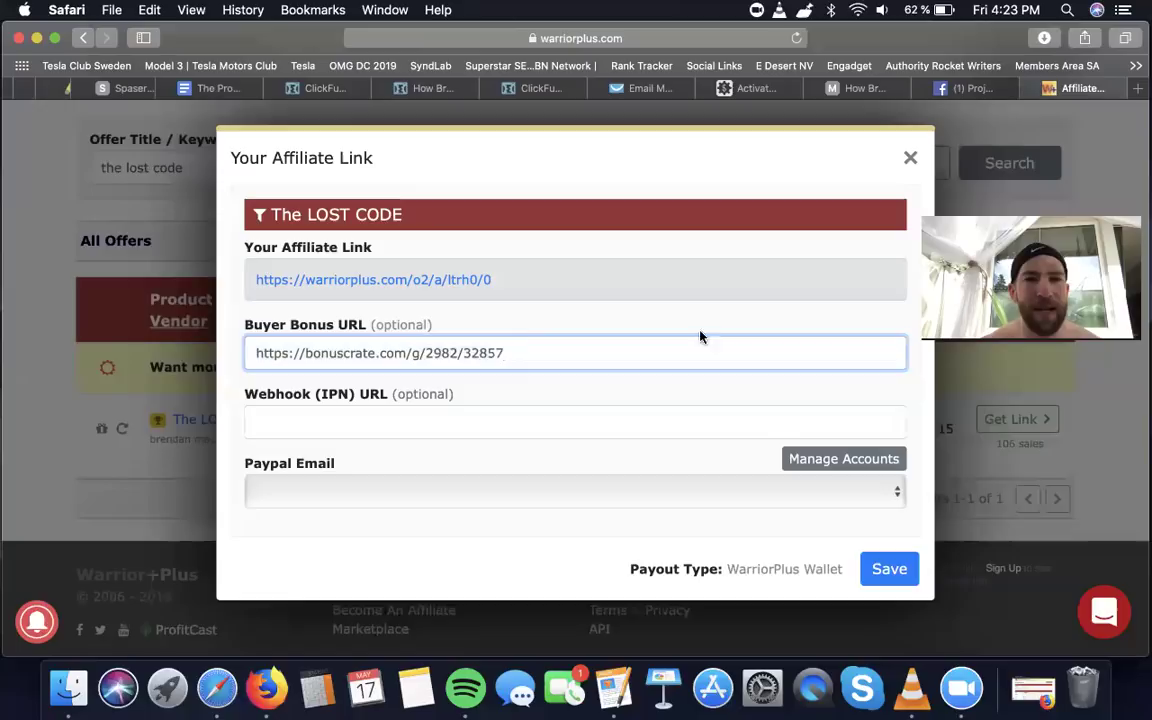
left_click(910, 158)
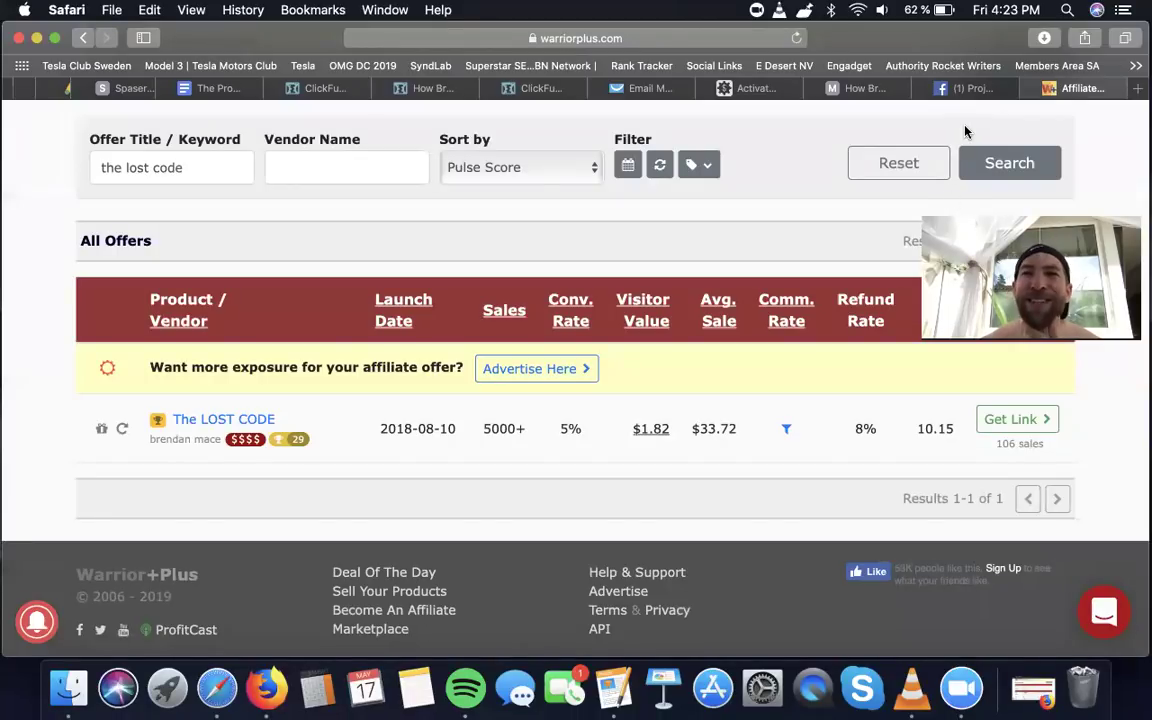
- Switch to the Project Profit Academy Facebook group and minimize the two open chat windows
left_click(968, 88)
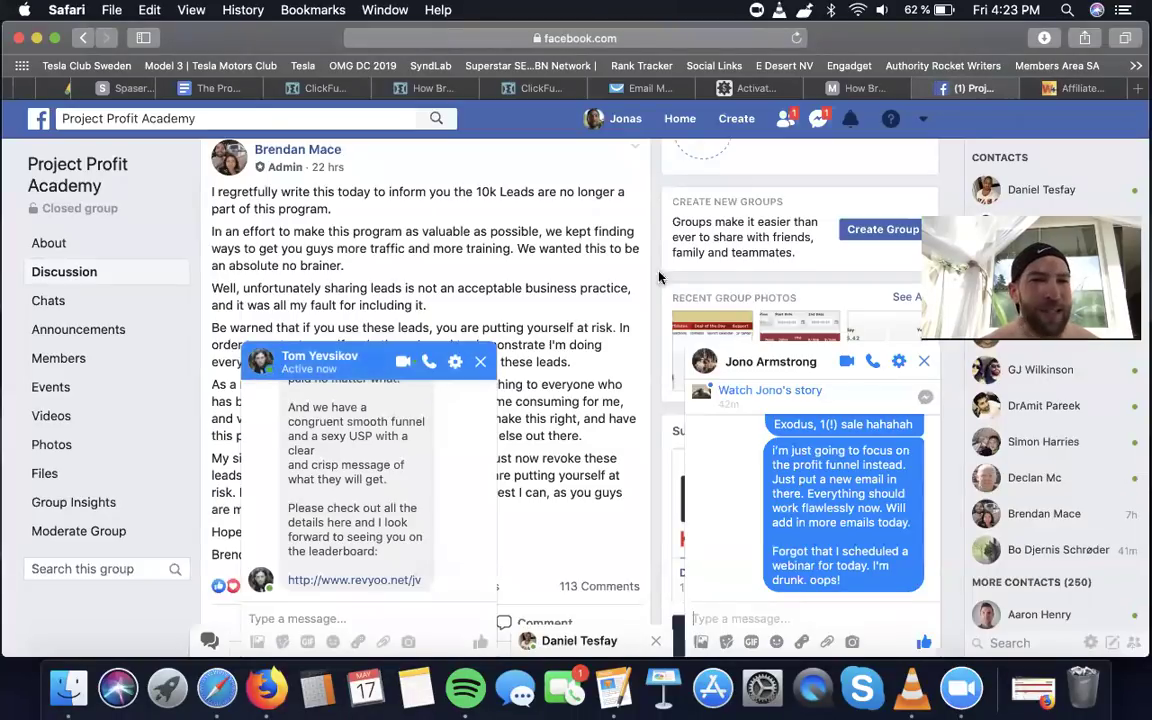
left_click(335, 350)
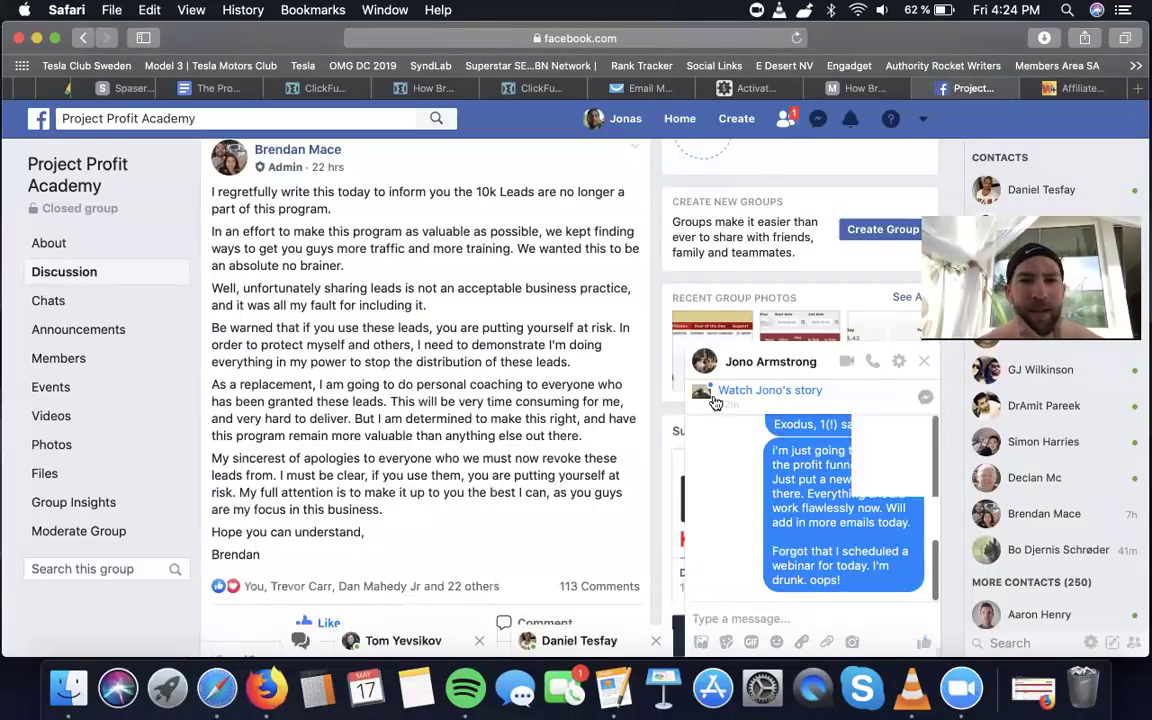
left_click(733, 361)
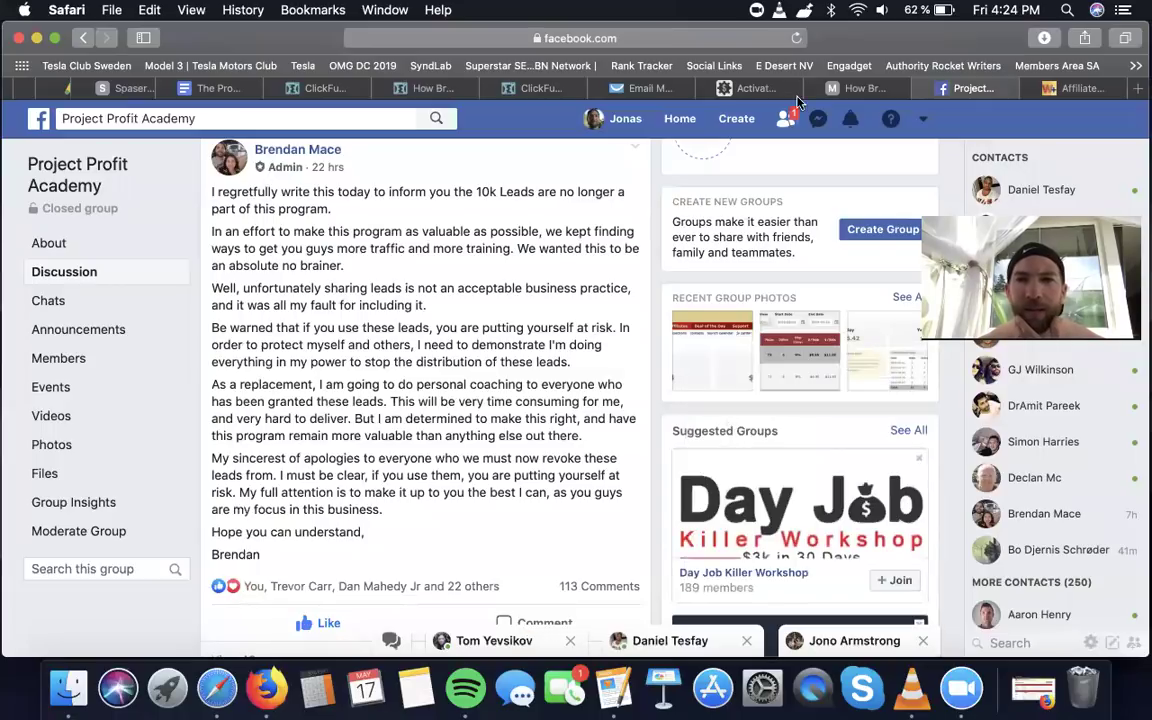
- Close the WarriorPlus page and look over The Lost Code review page down to its bonus package link
left_click(1038, 90)
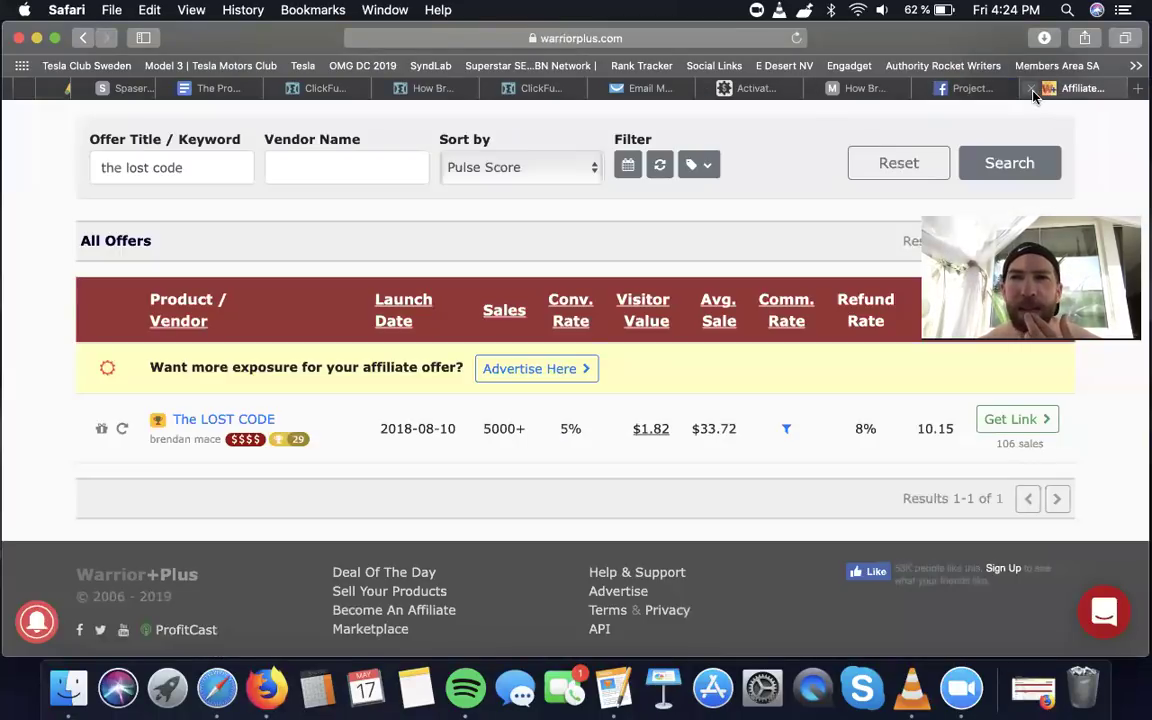
left_click(1032, 89)
left_click(846, 88)
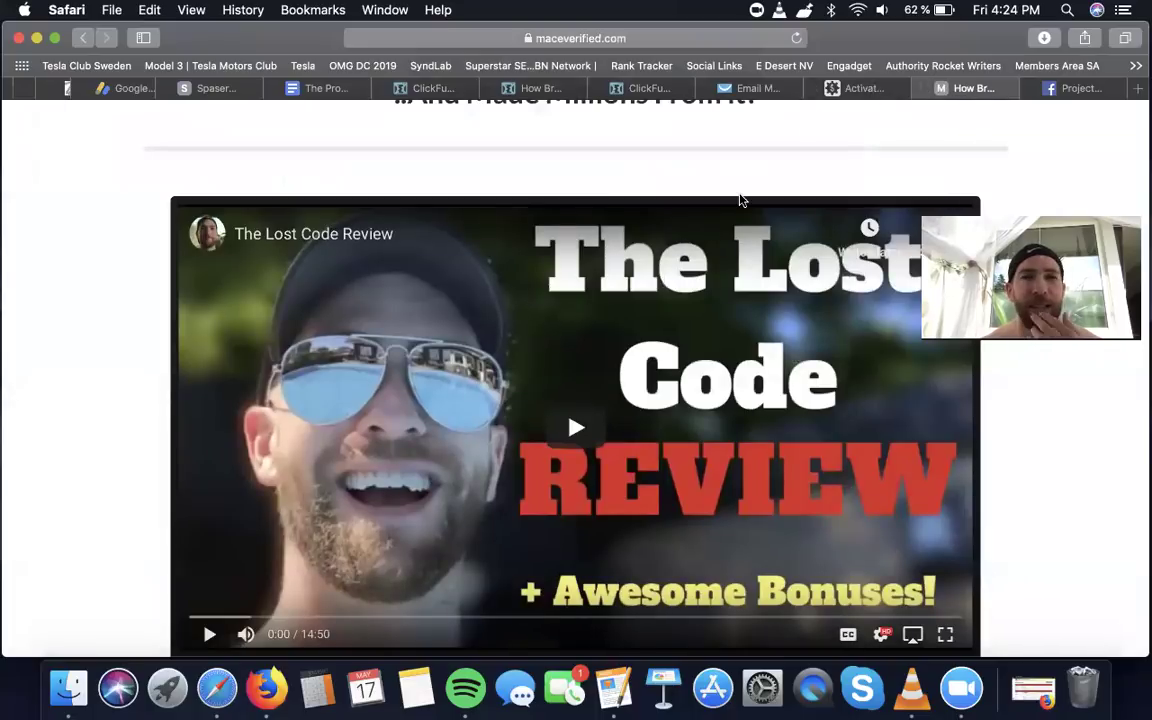
scroll(690, 280, "down", 3)
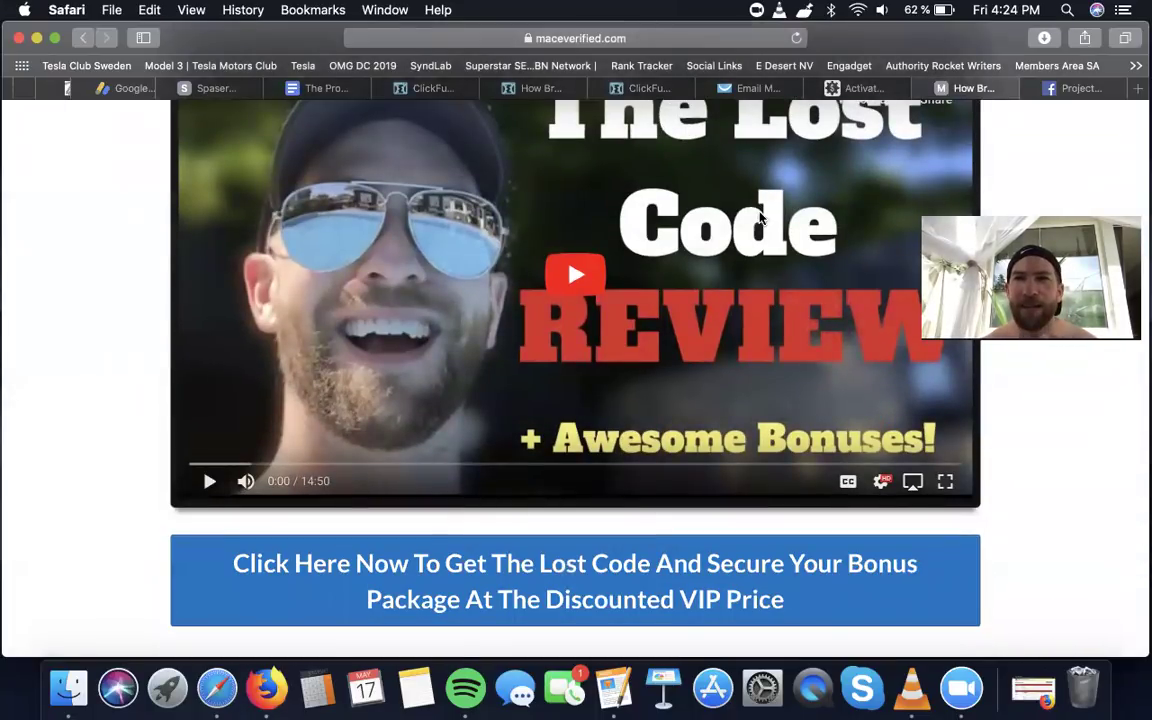
- Return to the profit funnel's offer list and highlight The Lost Code entry, number 13
left_click(857, 93)
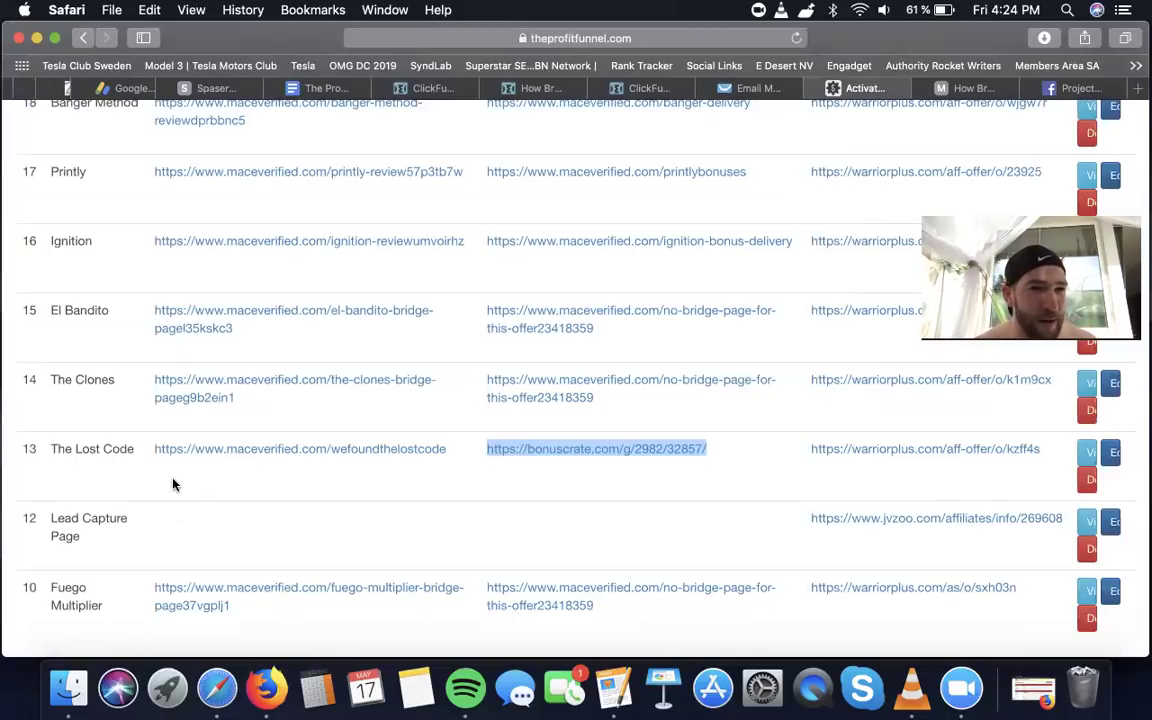
left_click(75, 455)
left_click_drag(25, 447, 118, 443)
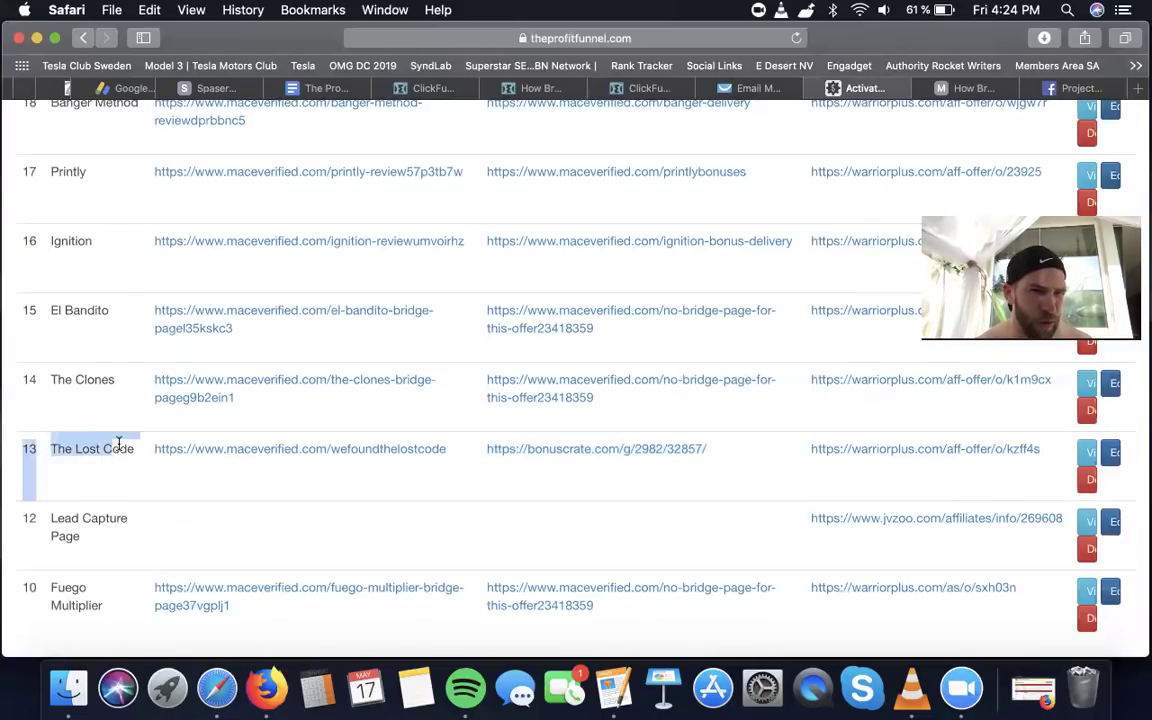
left_click(118, 450)
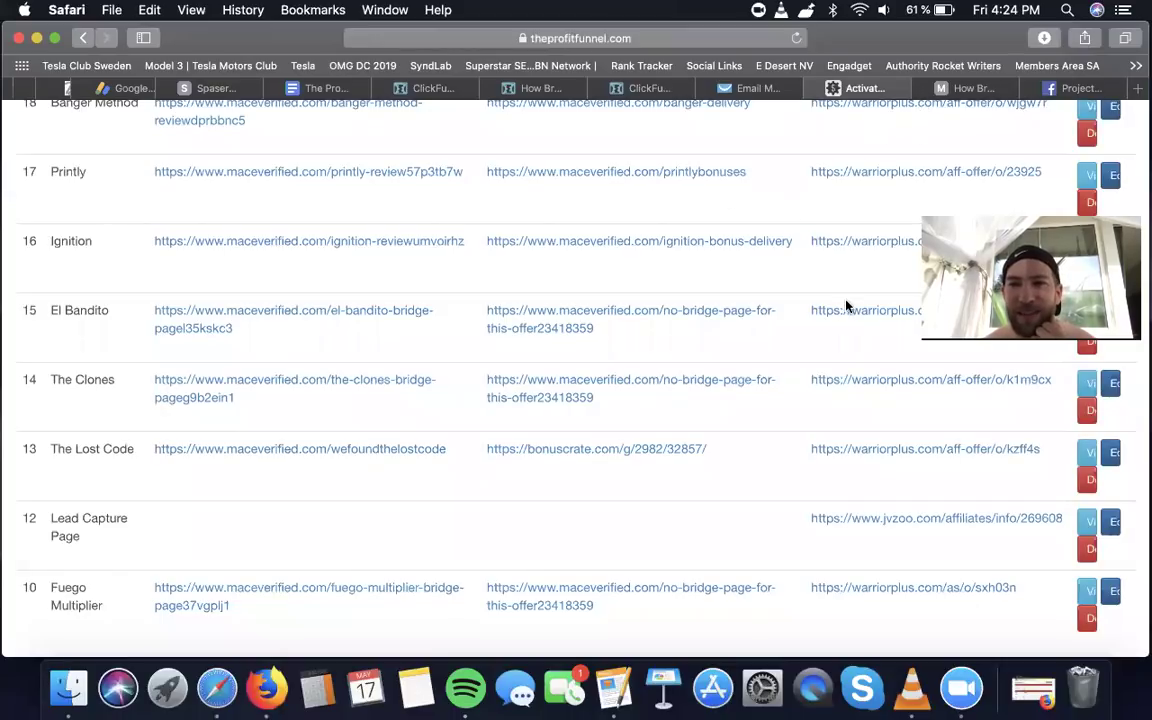
- Open The Lost Code offer for editing, inspect its bridge page, bonus delivery and affiliate links, and return to the offer list
left_click(1114, 456)
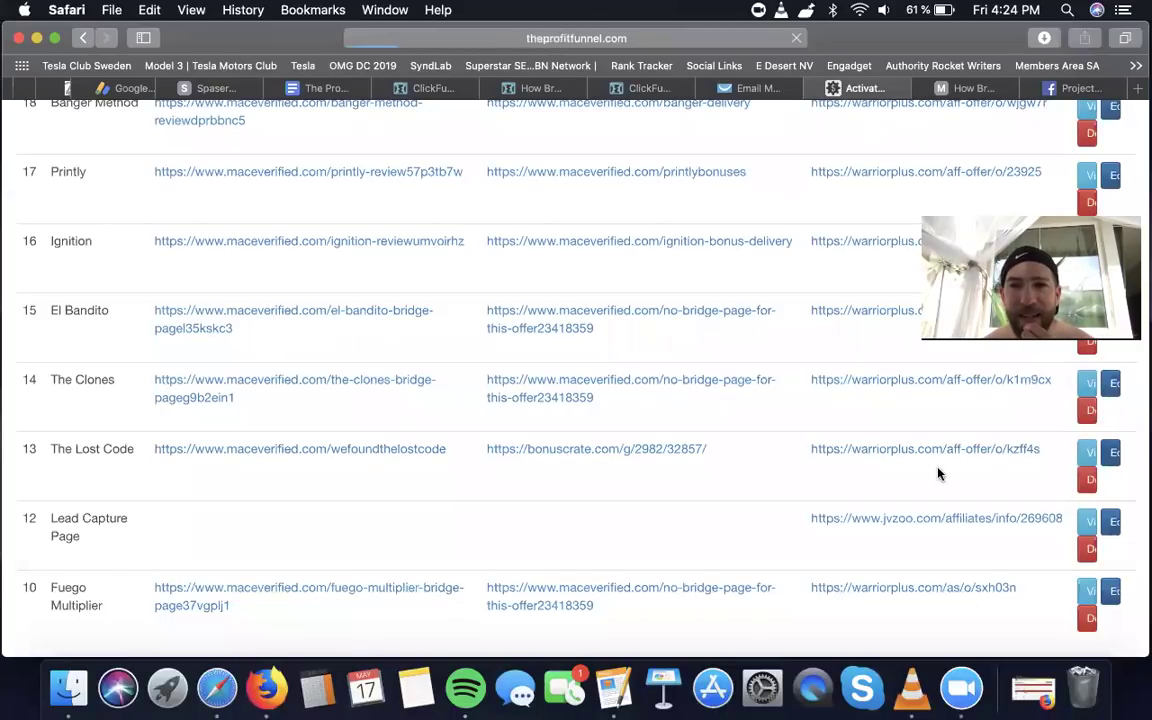
left_click_drag(342, 338, 563, 357)
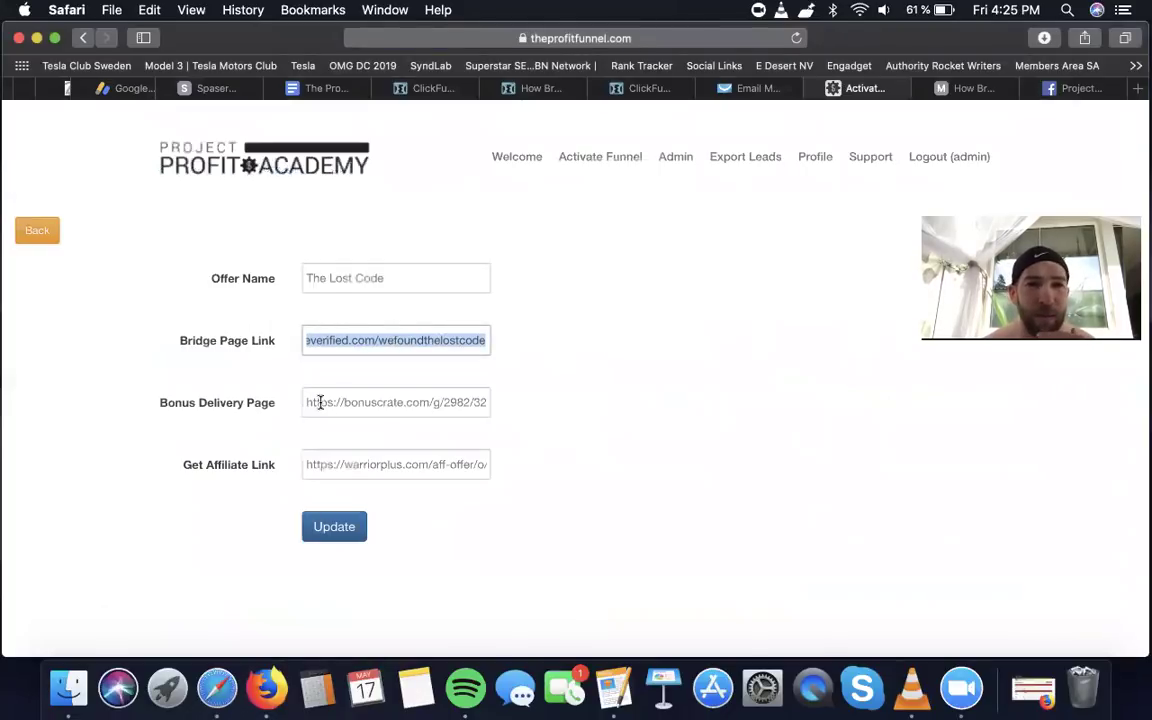
left_click_drag(320, 402, 507, 398)
left_click(447, 398)
left_click_drag(391, 467, 504, 468)
left_click(521, 470)
left_click(54, 234)
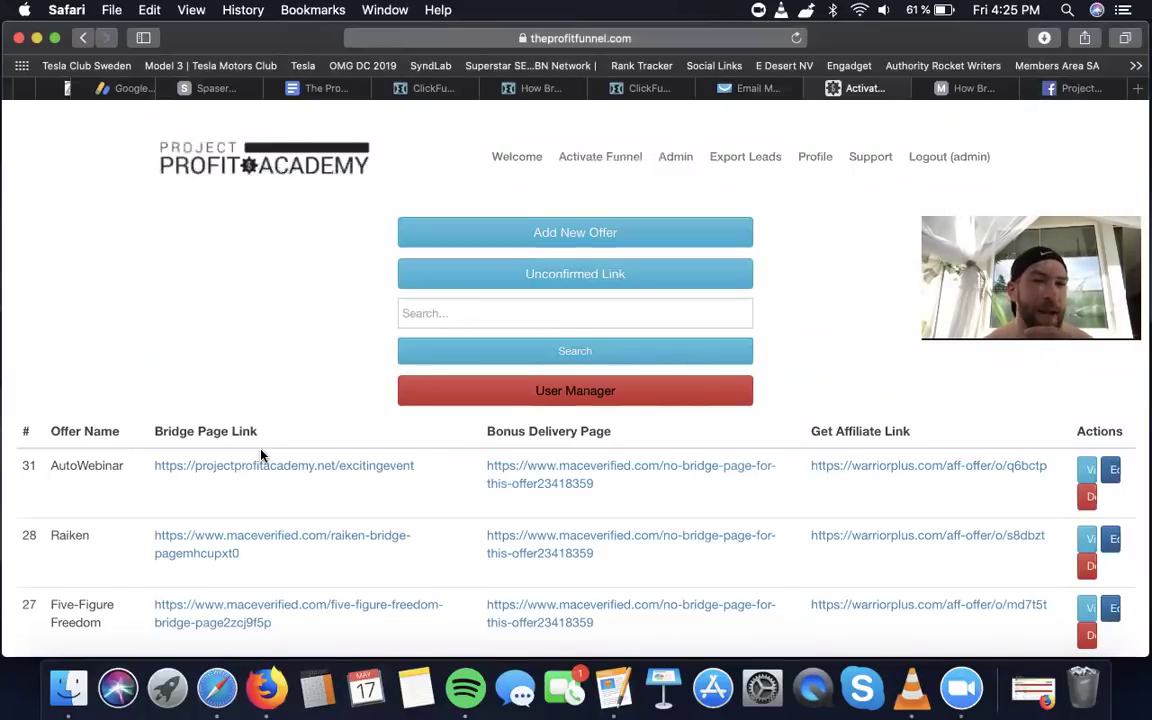
- Look through the offer list's bridge page, bonus delivery and affiliate links, down to the Lead Capture Page and Fuego Multiplier entries
scroll(260, 455, "down", 5)
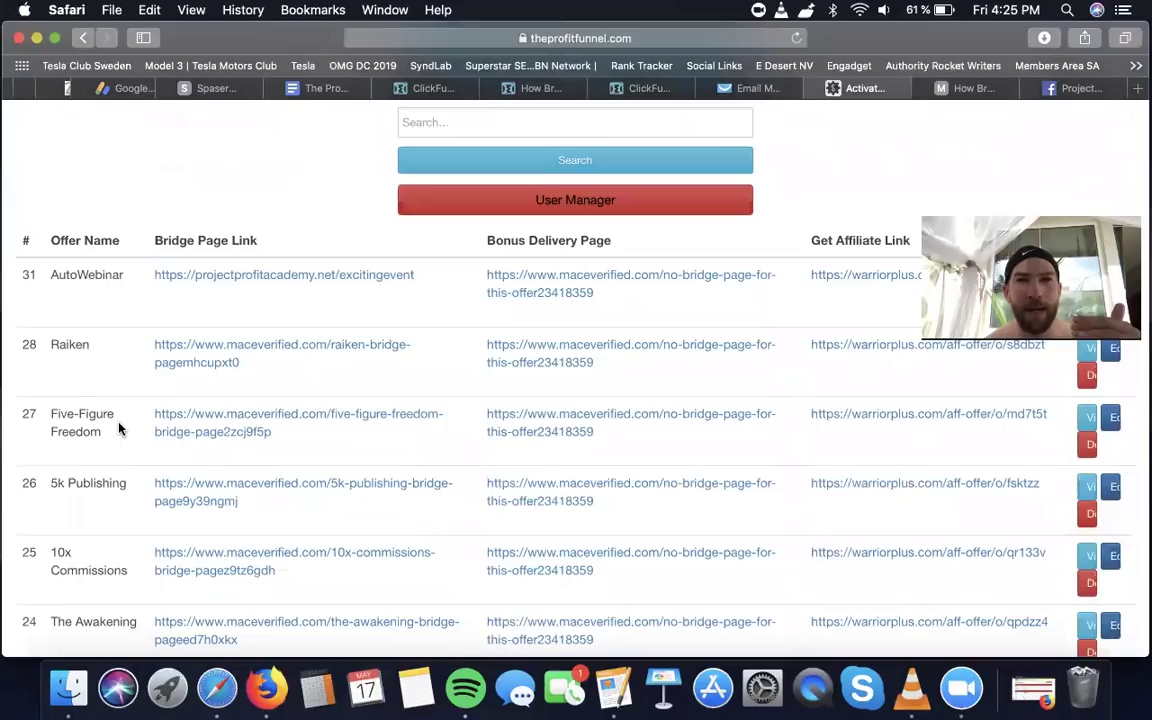
scroll(118, 429, "down", 10)
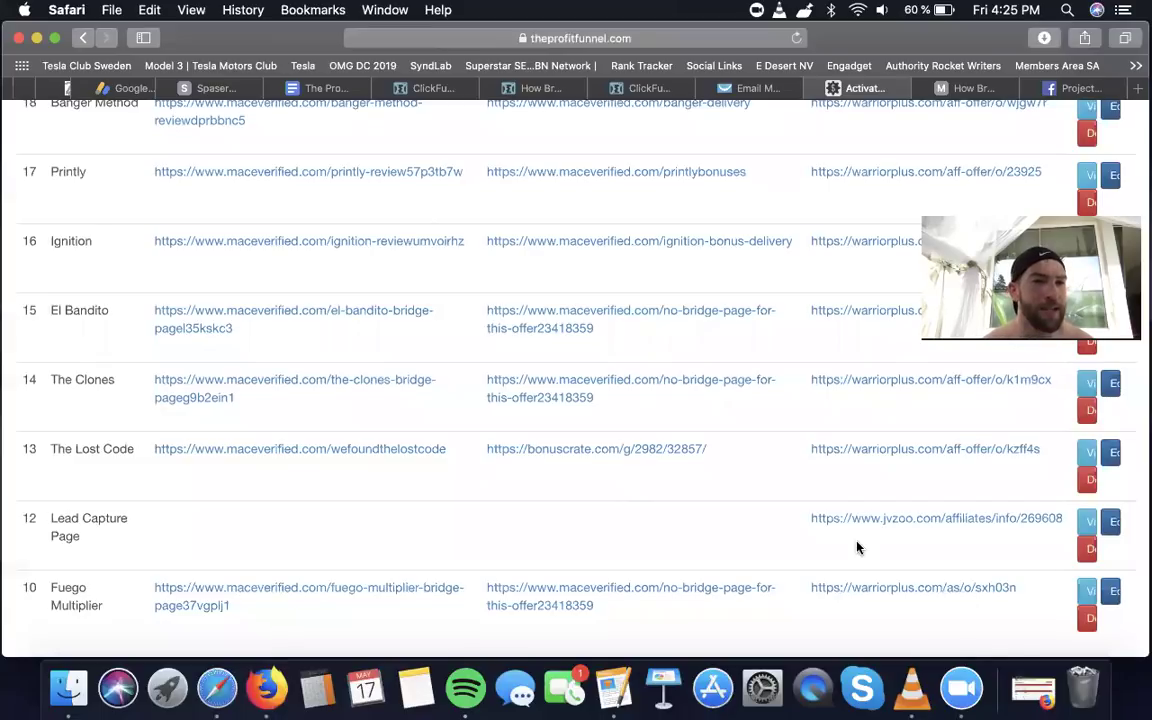
scroll(857, 547, "down", 2)
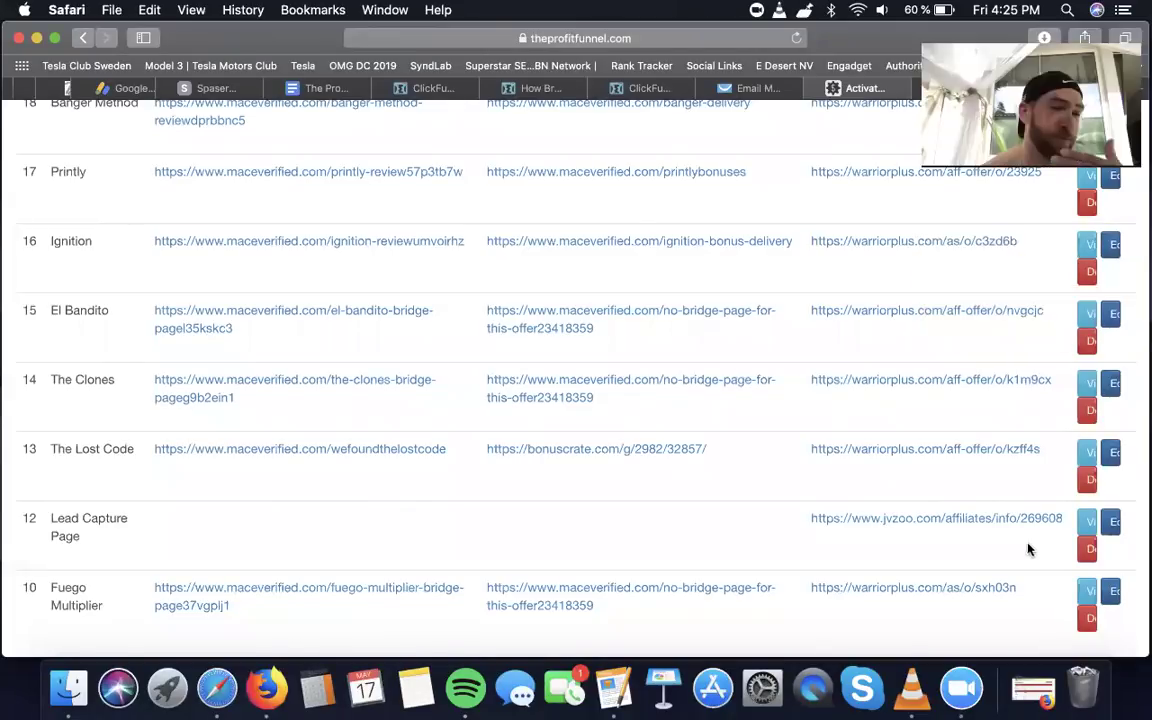
scroll(736, 571, "up", 10)
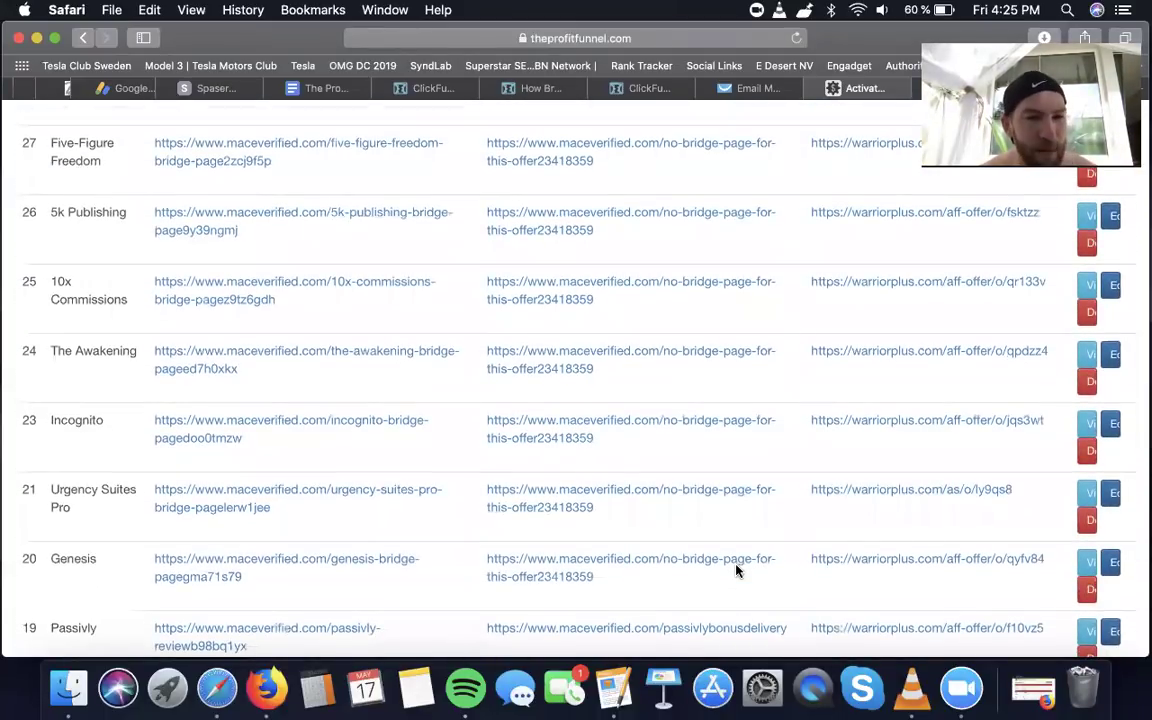
scroll(736, 571, "down", 10)
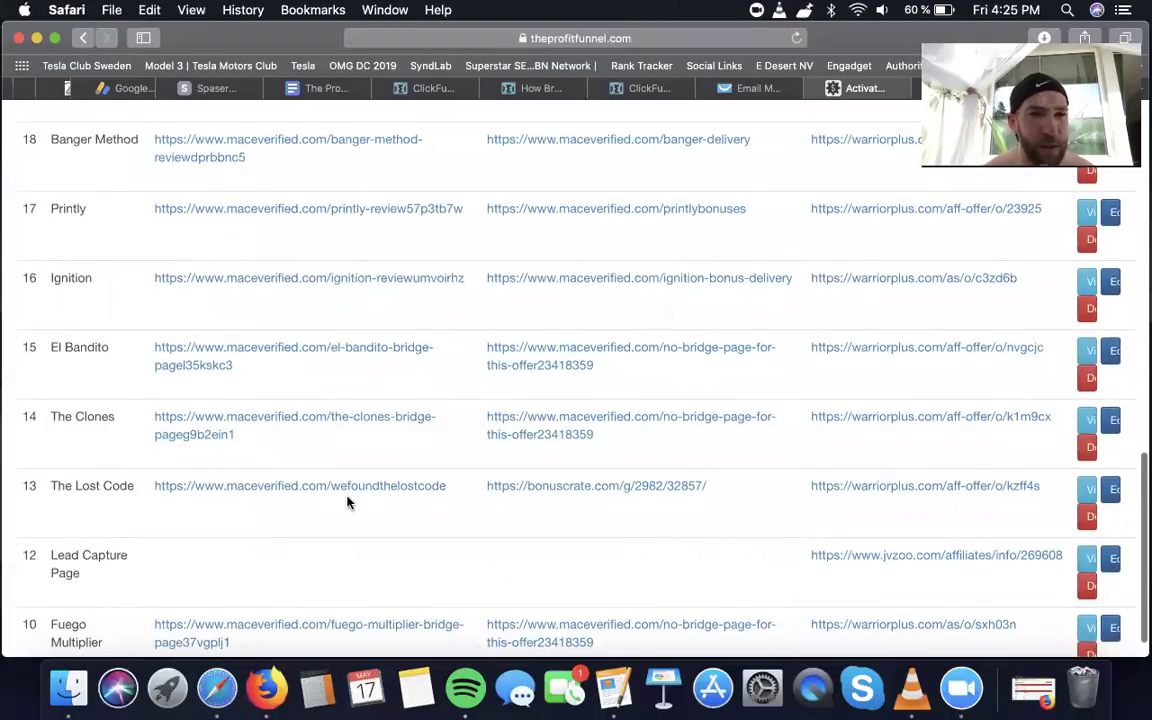
scroll(347, 501, "up", 2)
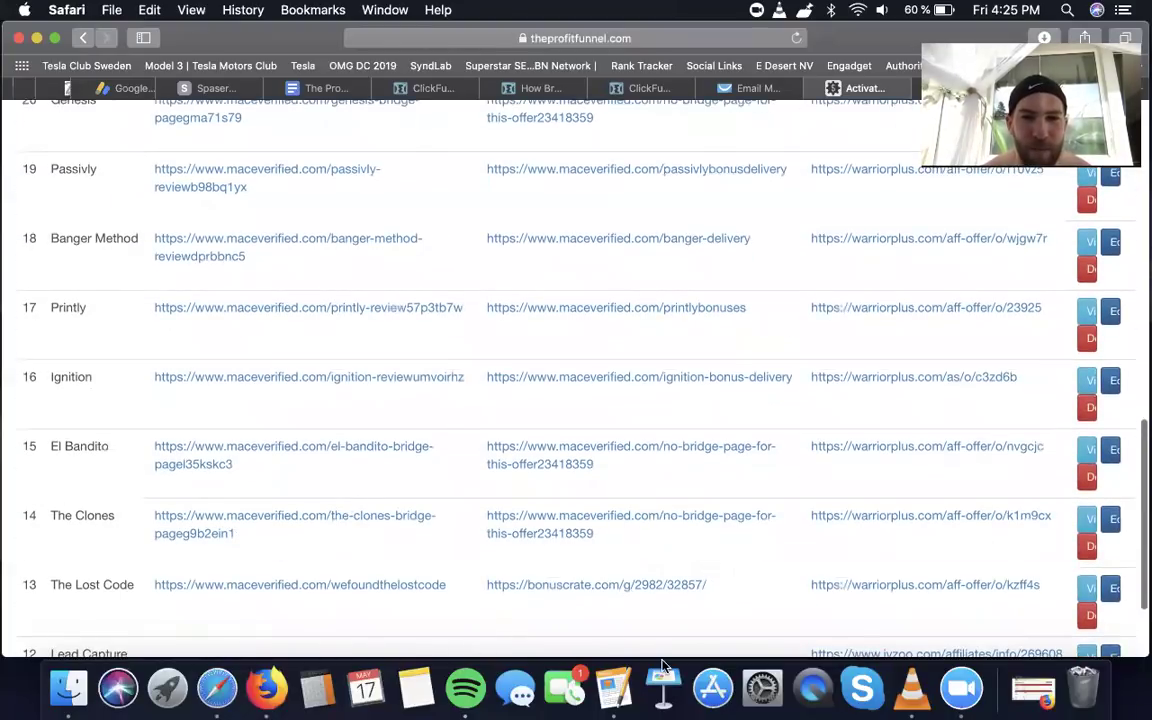
scroll(666, 586, "up", 2)
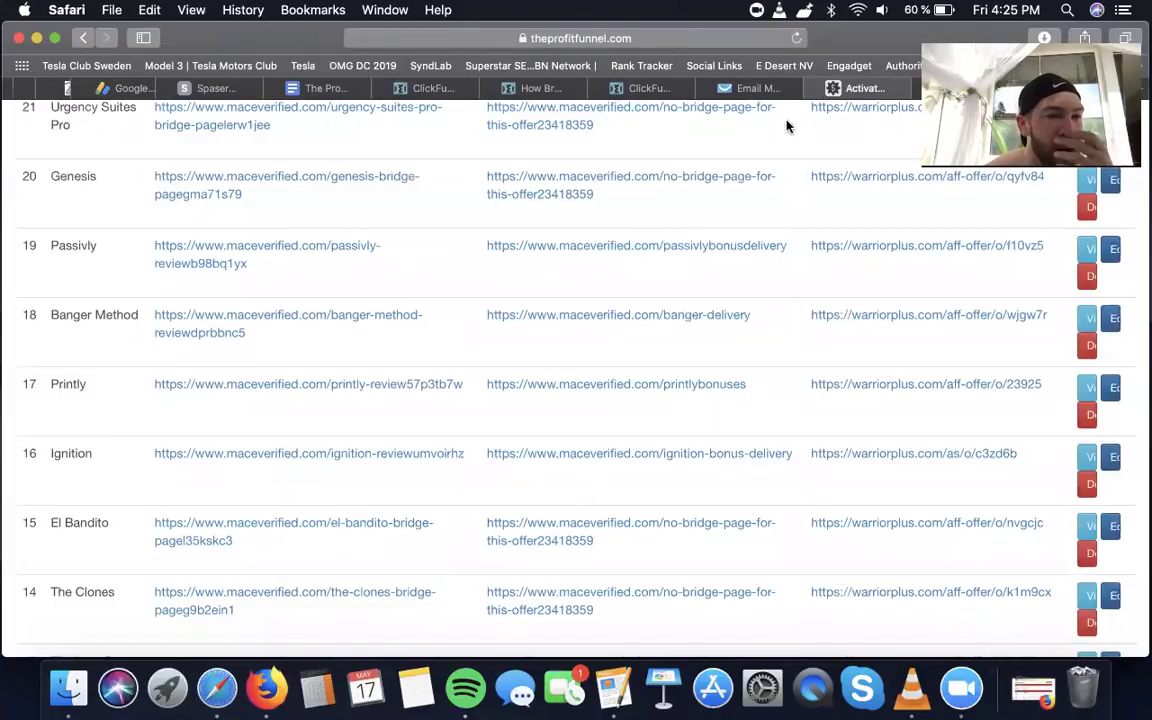
scroll(310, 464, "down", 5)
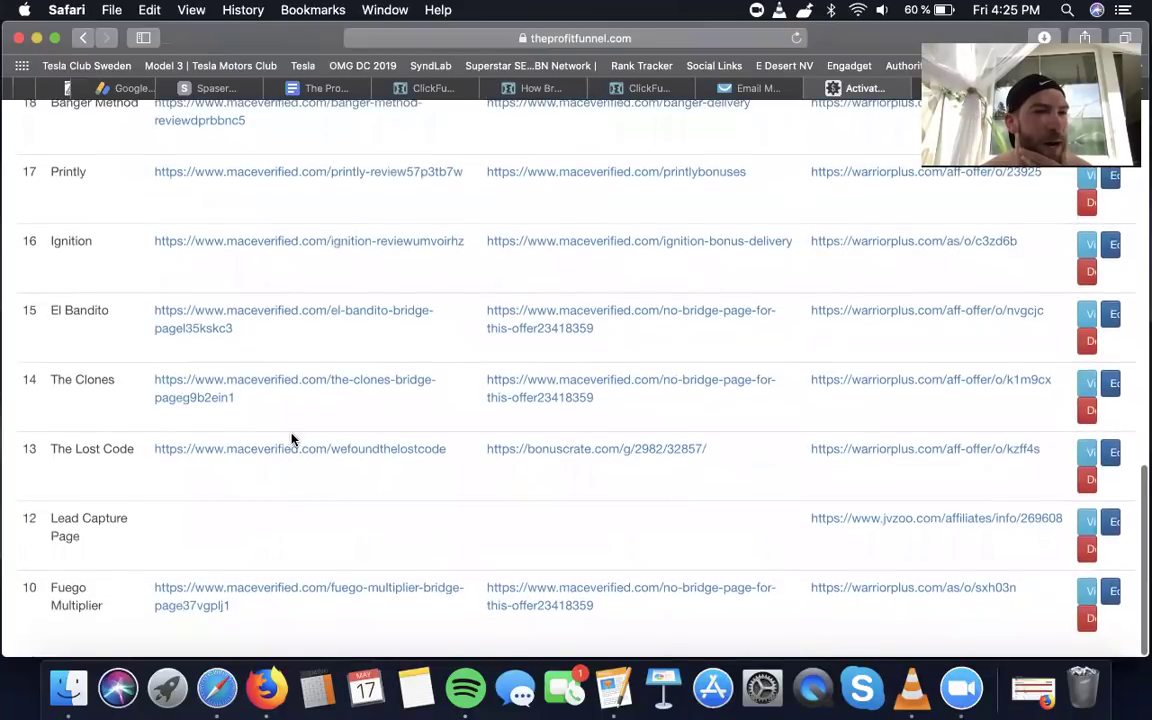
scroll(400, 550, "up", 3)
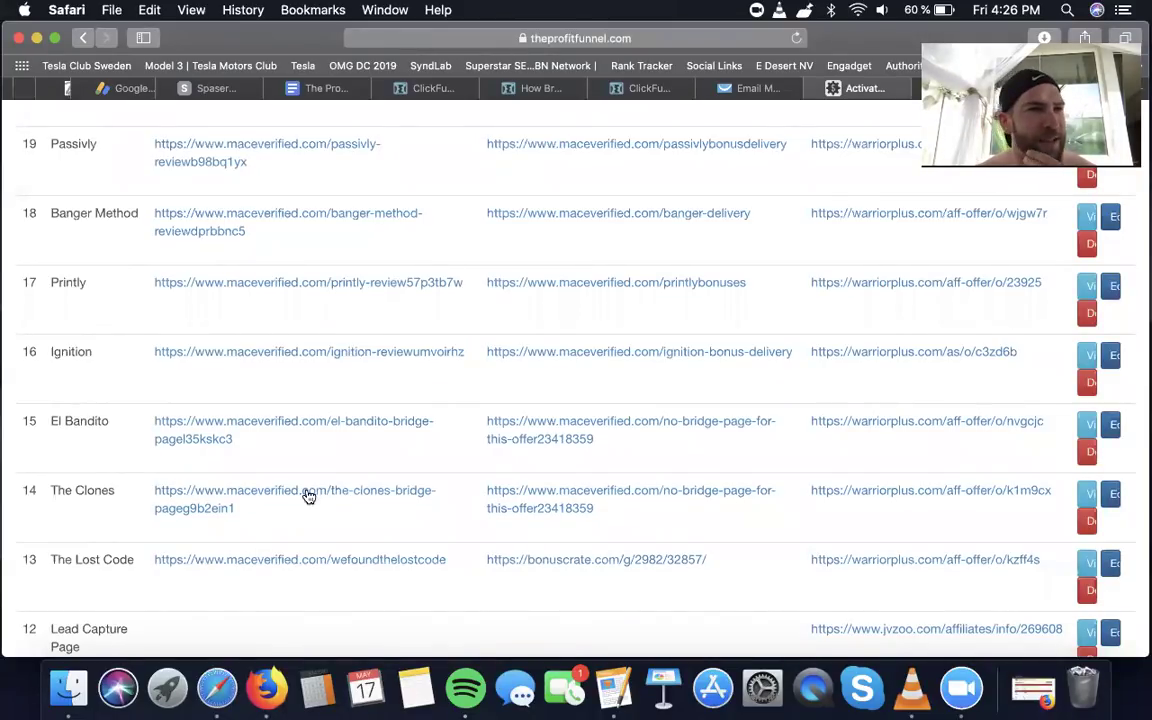
scroll(313, 466, "up", 3)
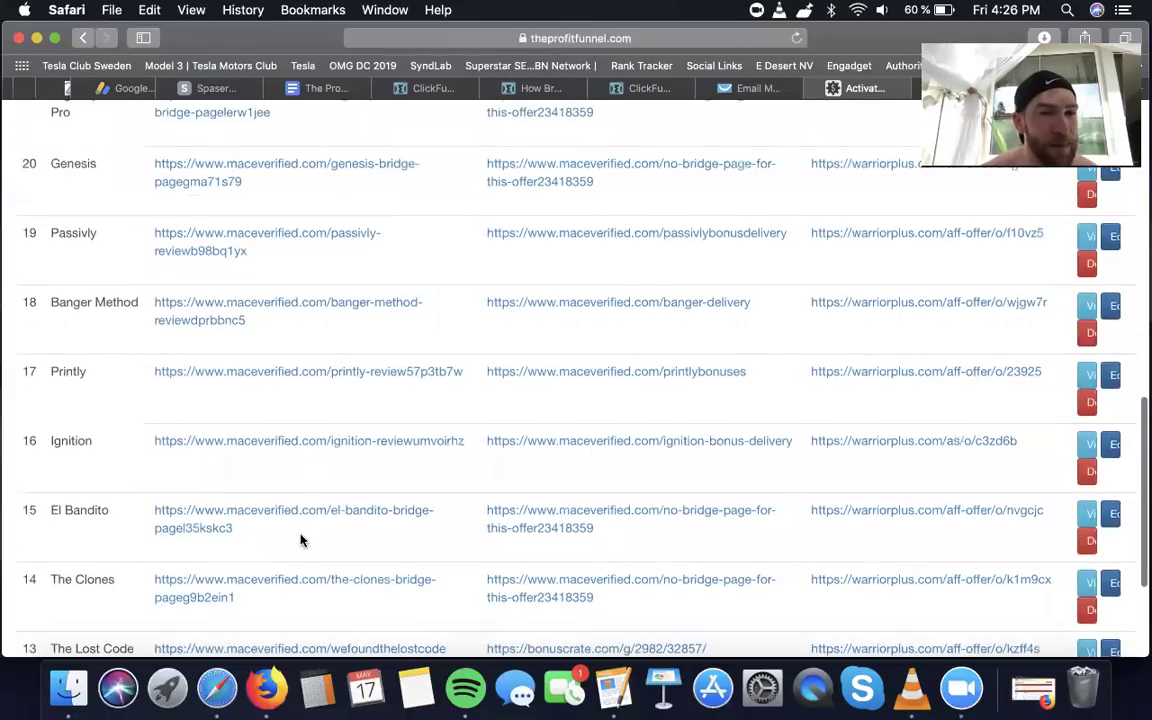
scroll(300, 540, "down", 3)
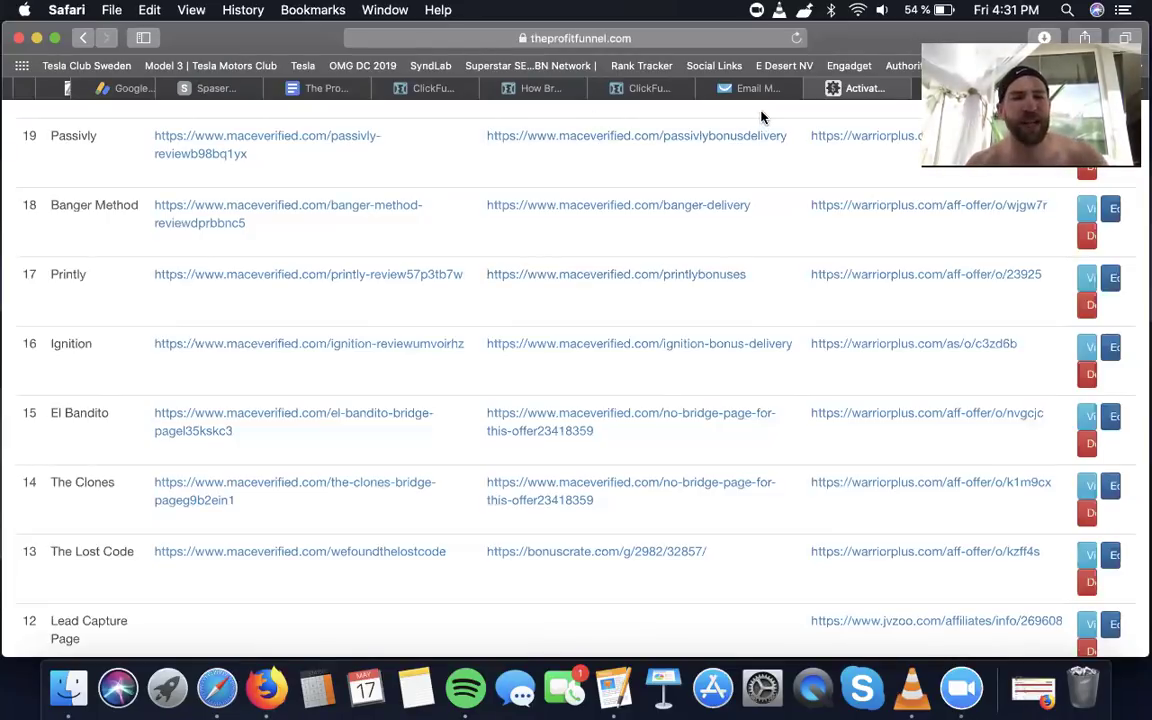
- Open the AWeber account overview in a new browser tab
key("cmd+t")
type("aweb")
key("Return")
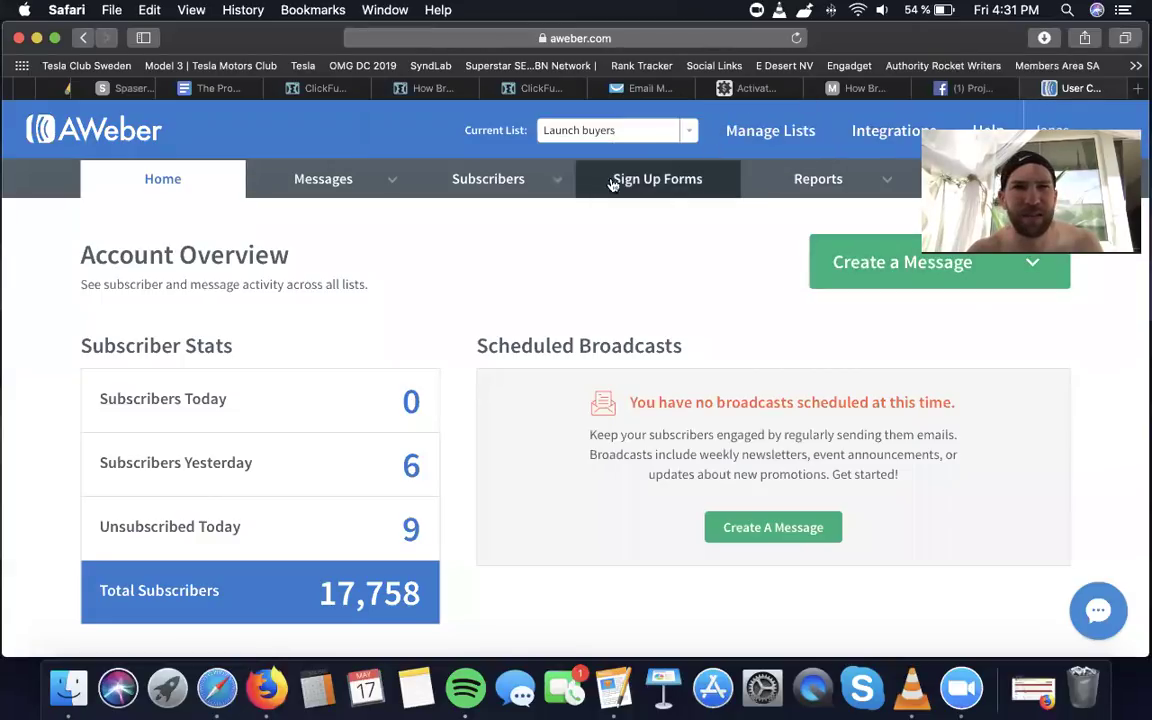
- Open the list settings for the Launch buyers list and look through its basic information
mouse_move(848, 180)
mouse_move(975, 180)
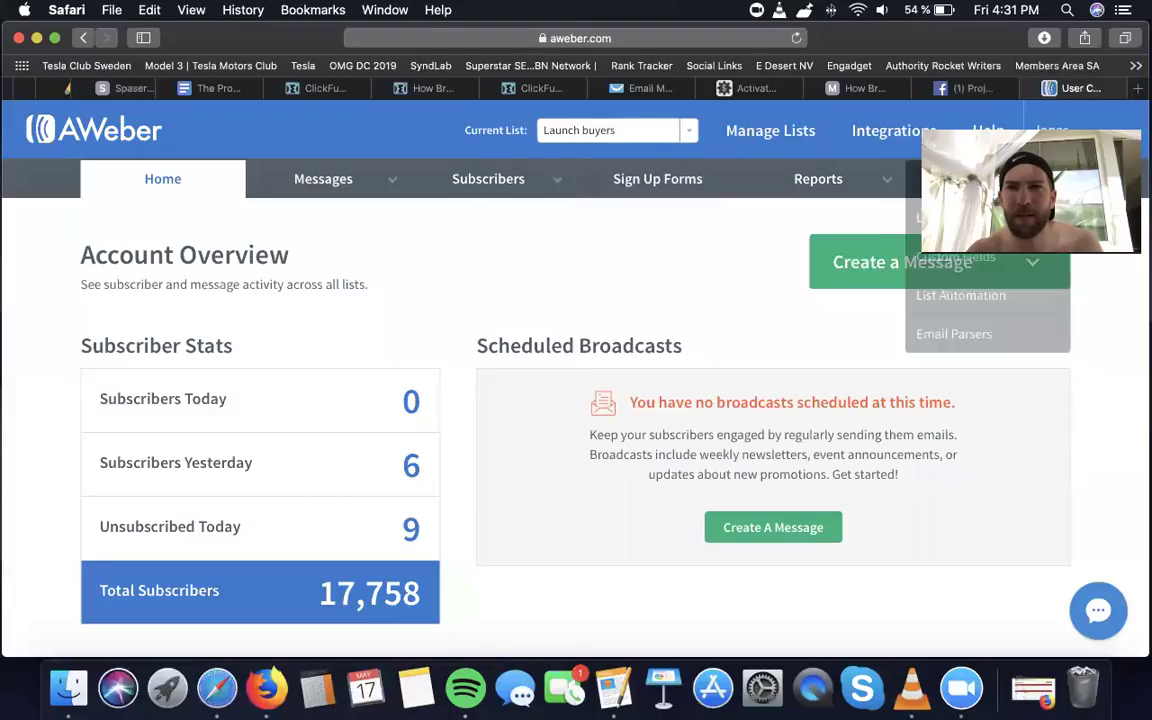
left_click(965, 218)
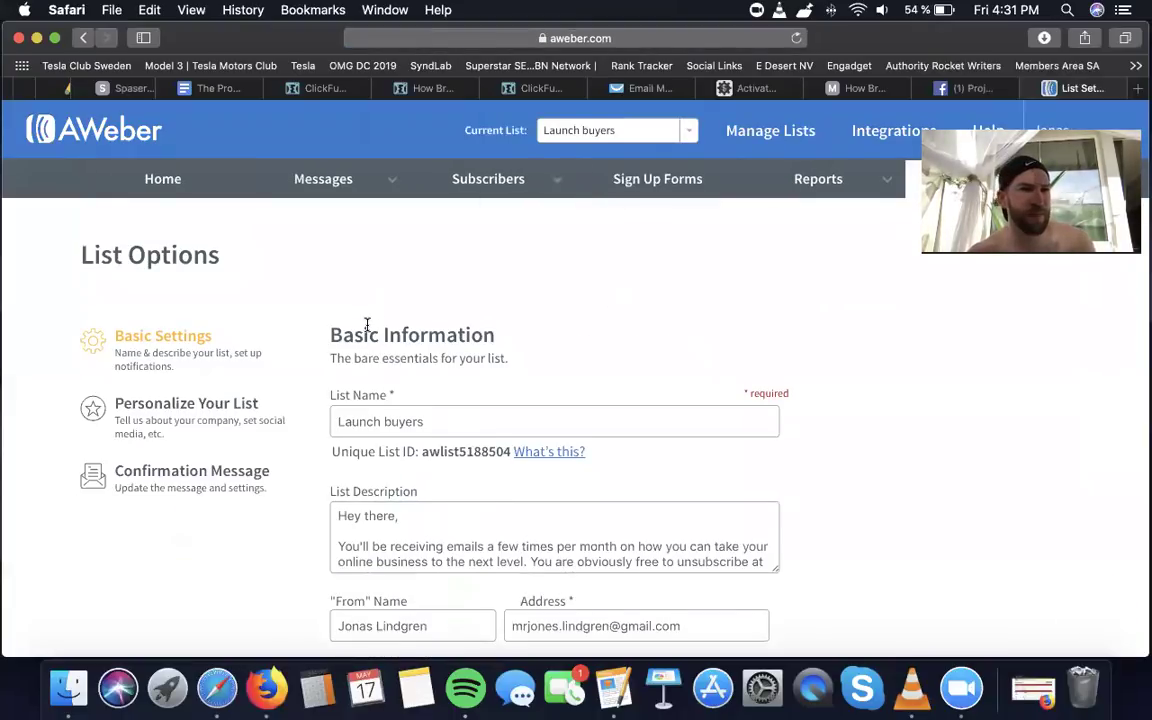
scroll(283, 370, "down", 10)
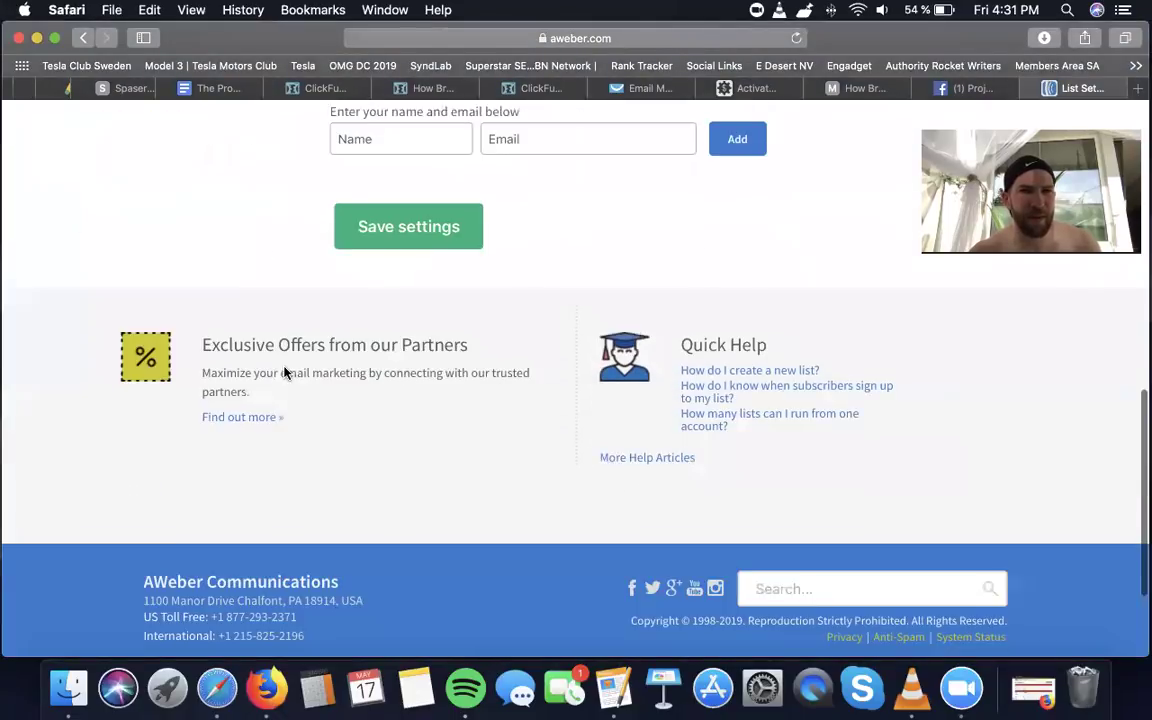
scroll(283, 372, "up", 15)
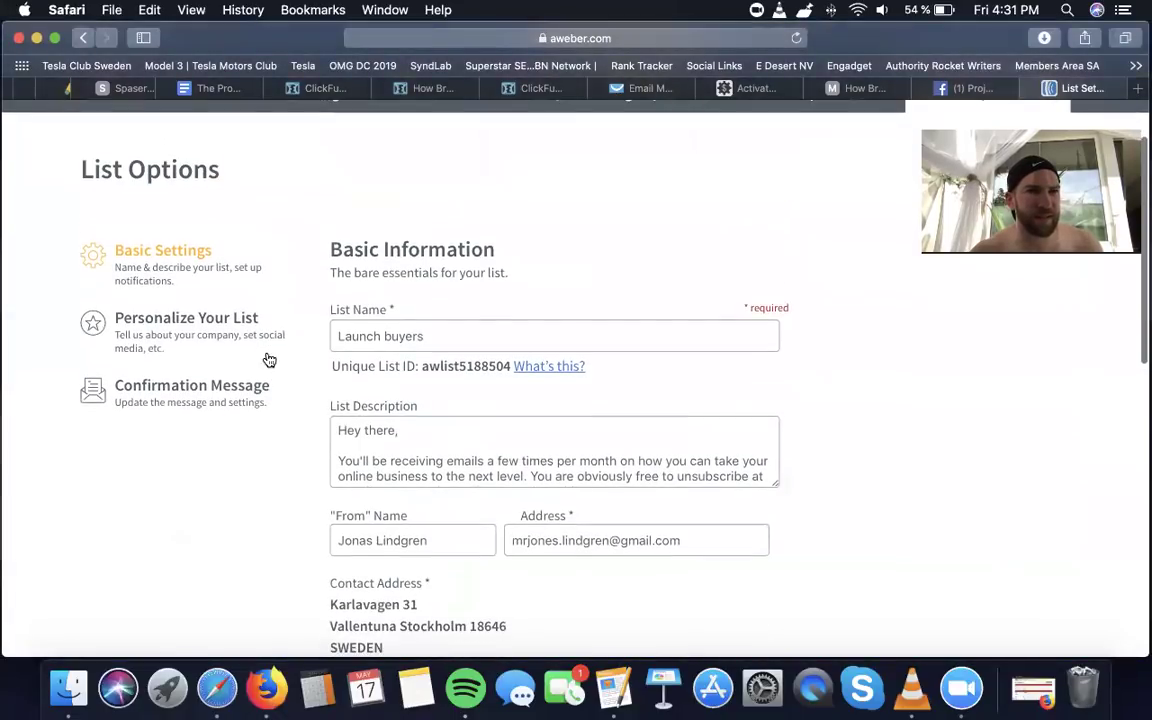
scroll(260, 342, "up", 2)
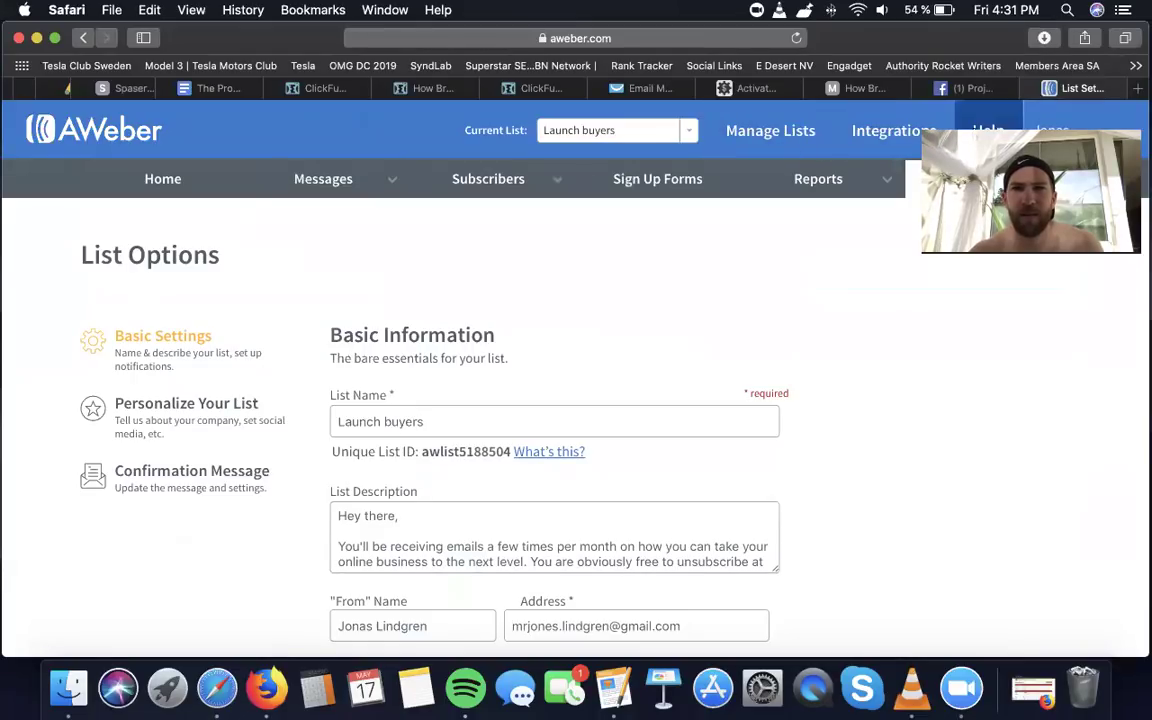
- Open the report settings and look over the Analytics Setup page
mouse_move(984, 180)
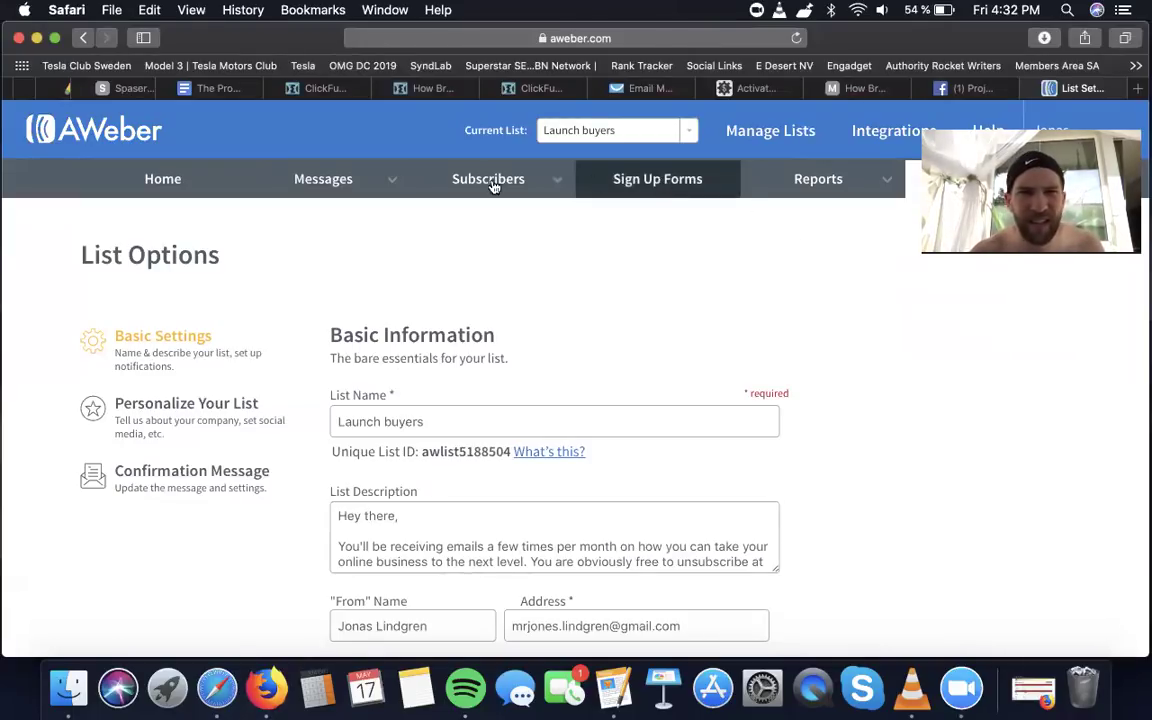
mouse_move(485, 186)
mouse_move(386, 182)
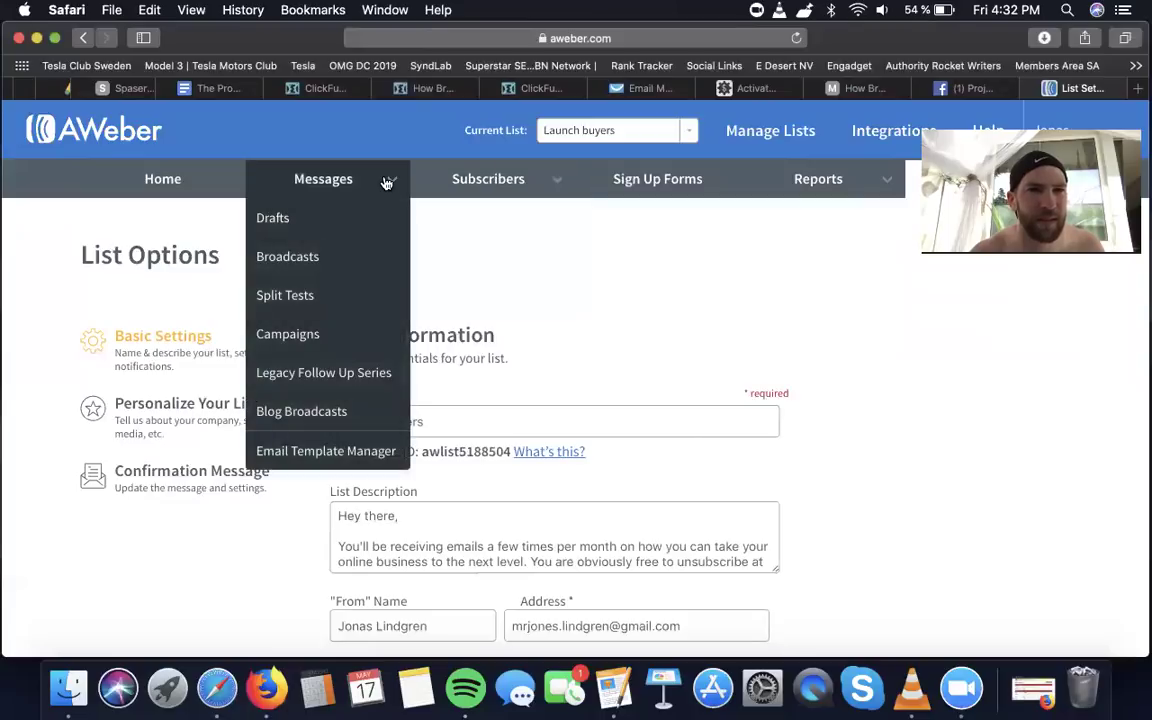
mouse_move(852, 192)
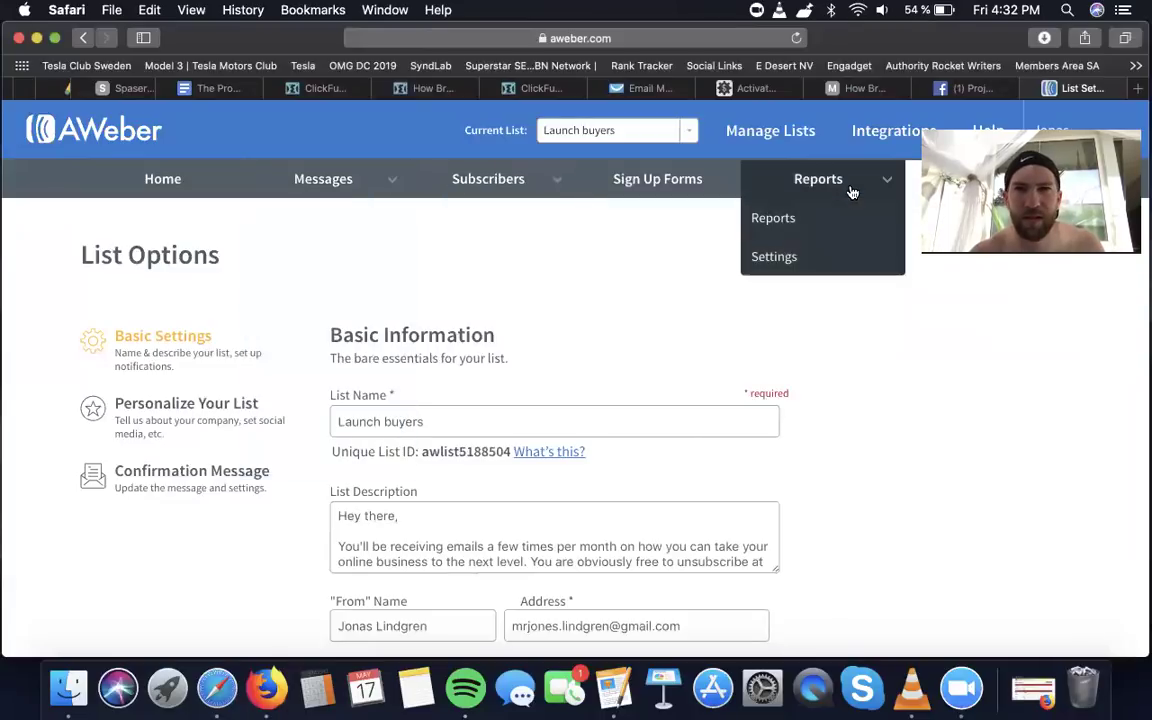
left_click(774, 256)
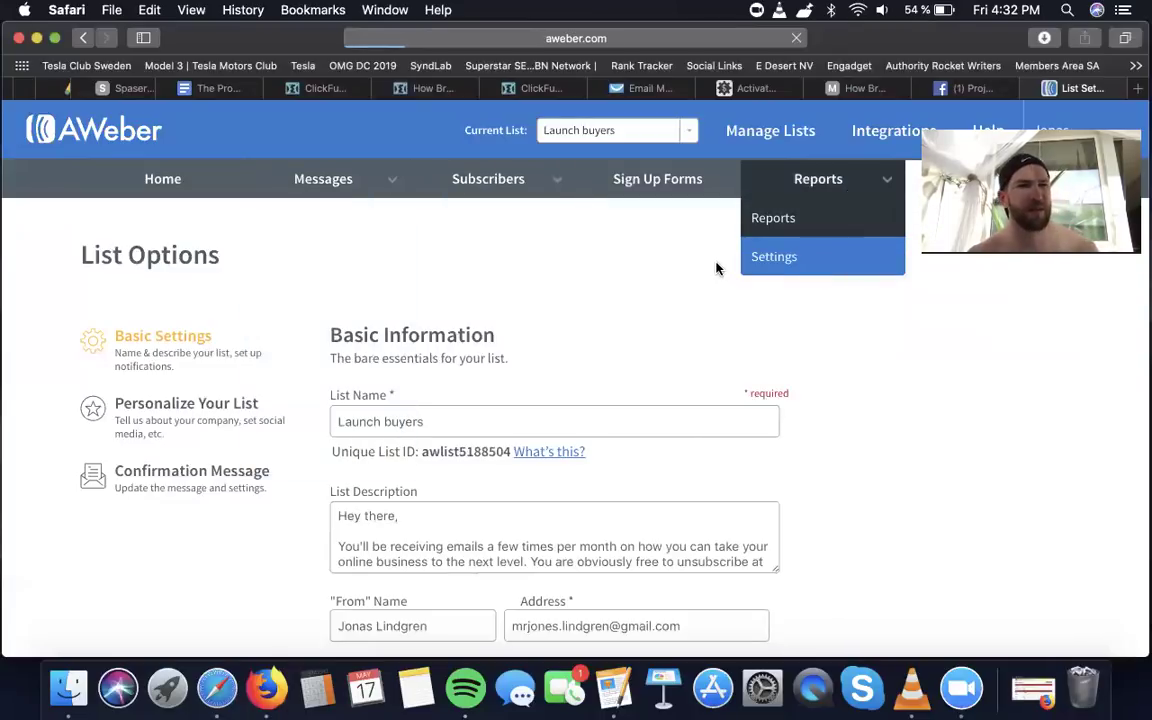
scroll(638, 398, "down", 5)
scroll(638, 400, "down", 1)
scroll(638, 400, "up", 6)
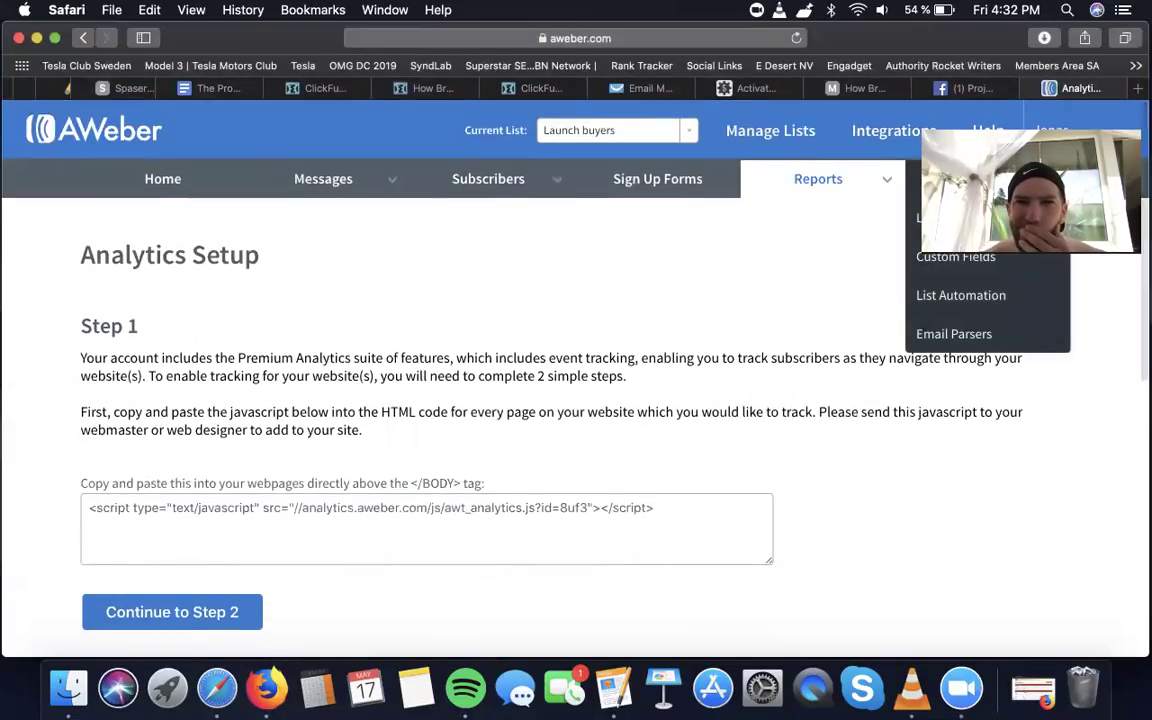
- Open the list automation rules for the Launch buyers list
left_click(912, 293)
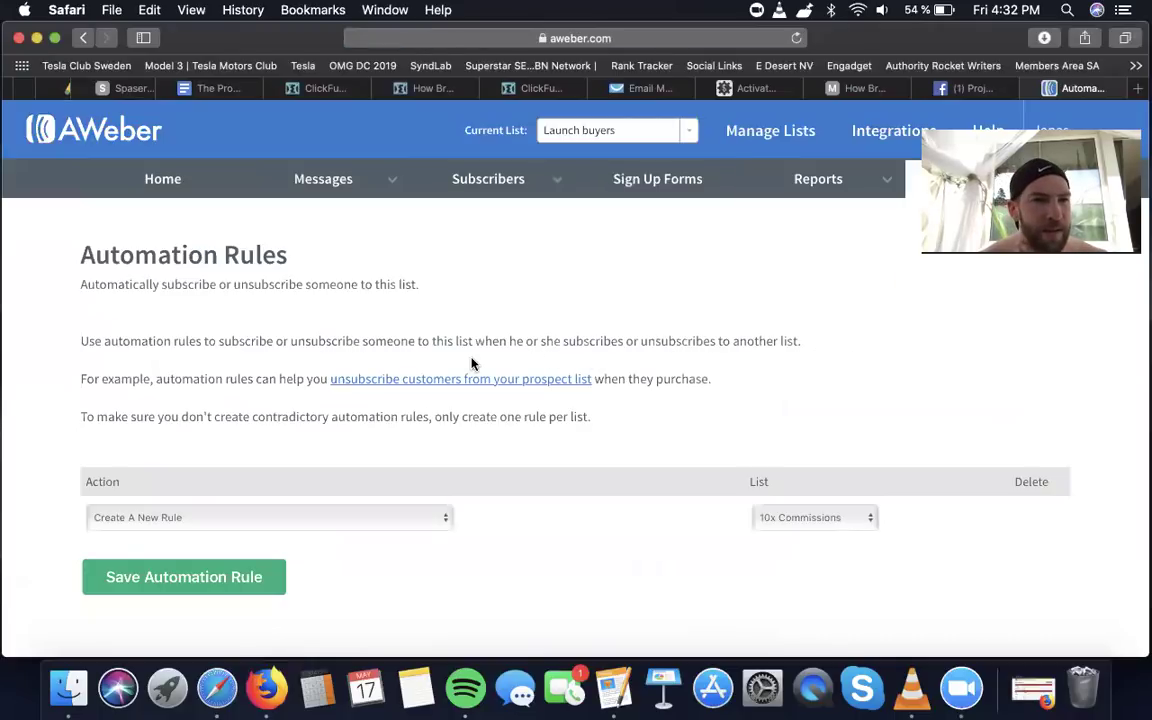
scroll(470, 362, "down", 2)
scroll(470, 362, "down", 3)
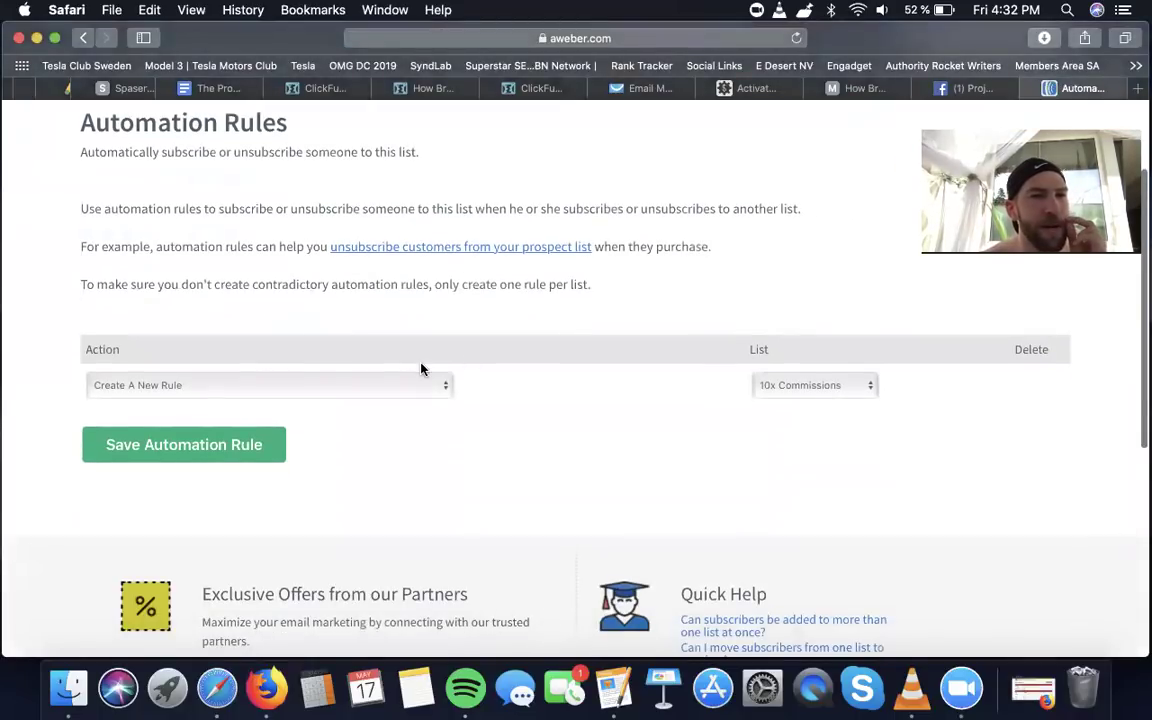
- Choose "Unsubscribe from list [Launch buyers] when subscribing to" as a new rule's action and view the lists it can apply to
left_click(262, 385)
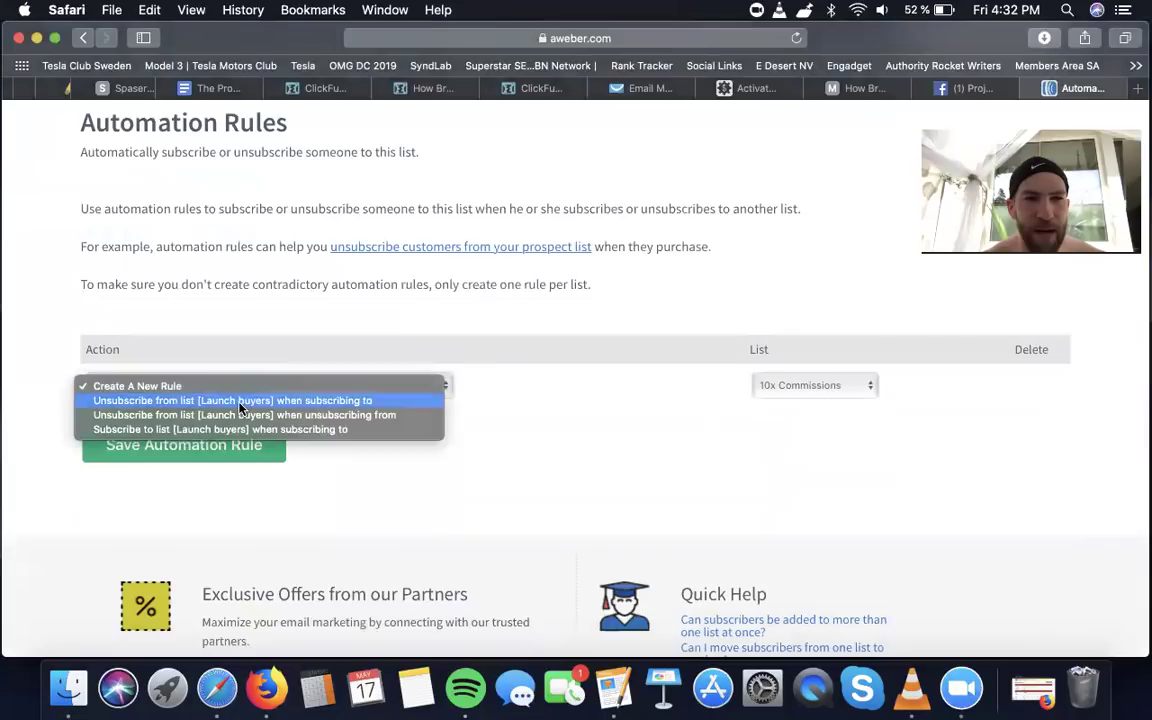
left_click(240, 403)
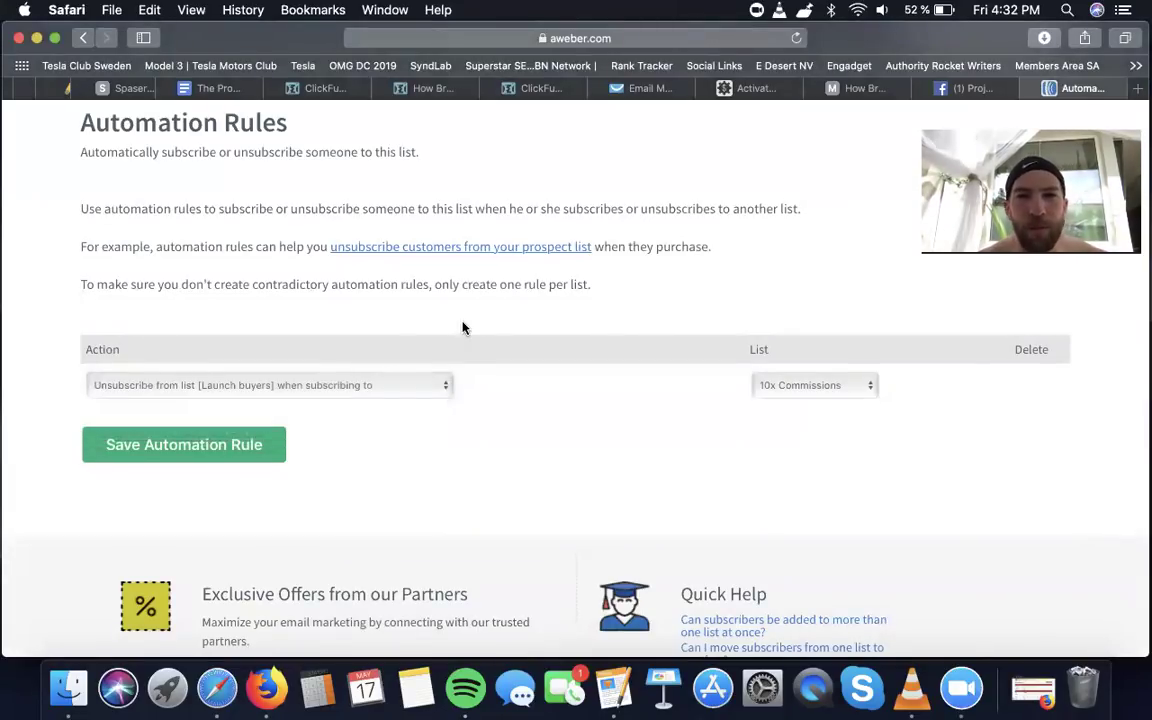
left_click(779, 380)
left_click(765, 382)
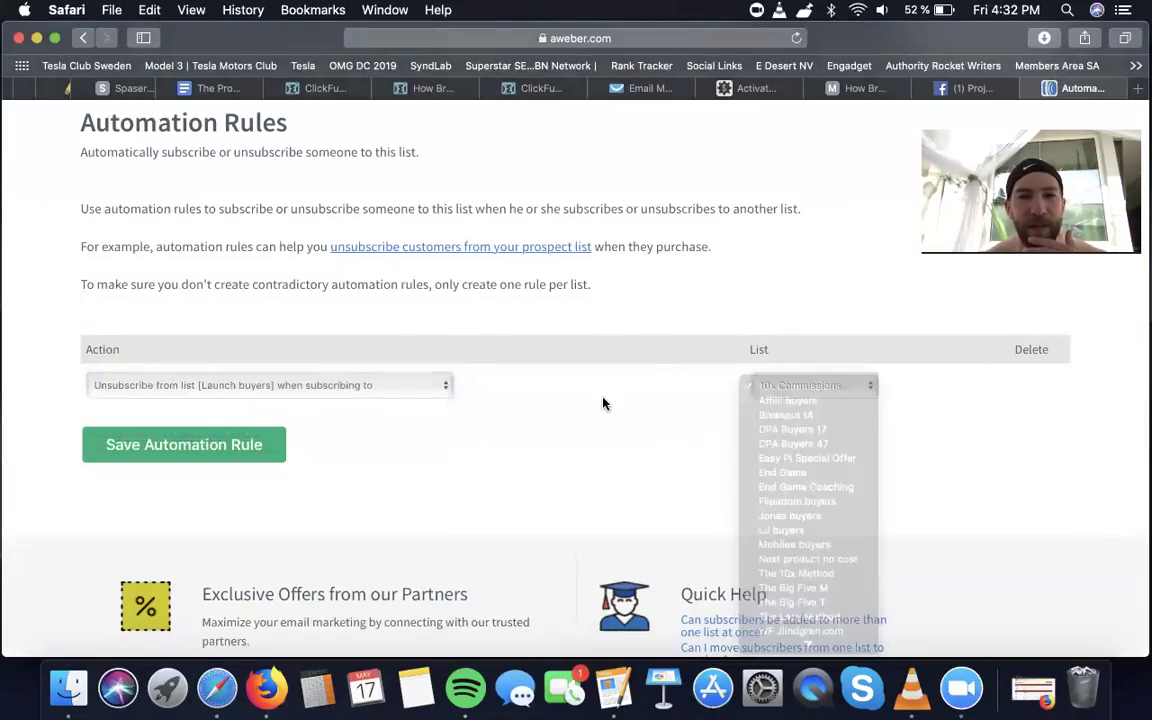
left_click(417, 386)
left_click(635, 440)
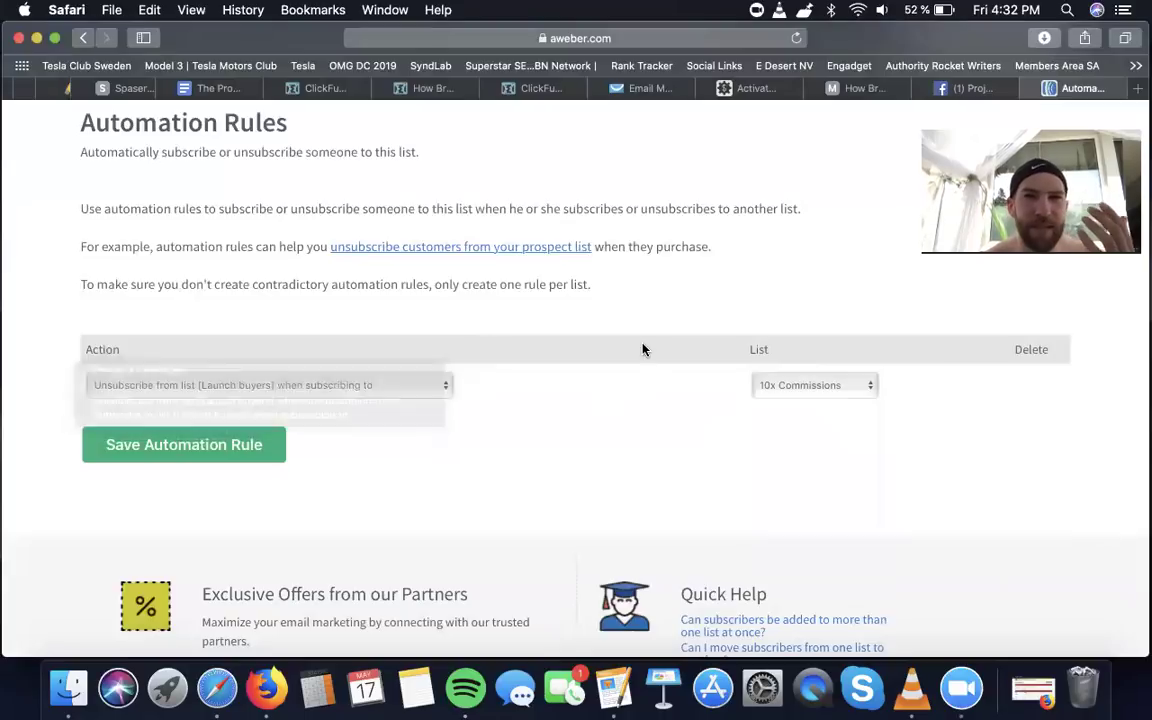
scroll(643, 347, "up", 3)
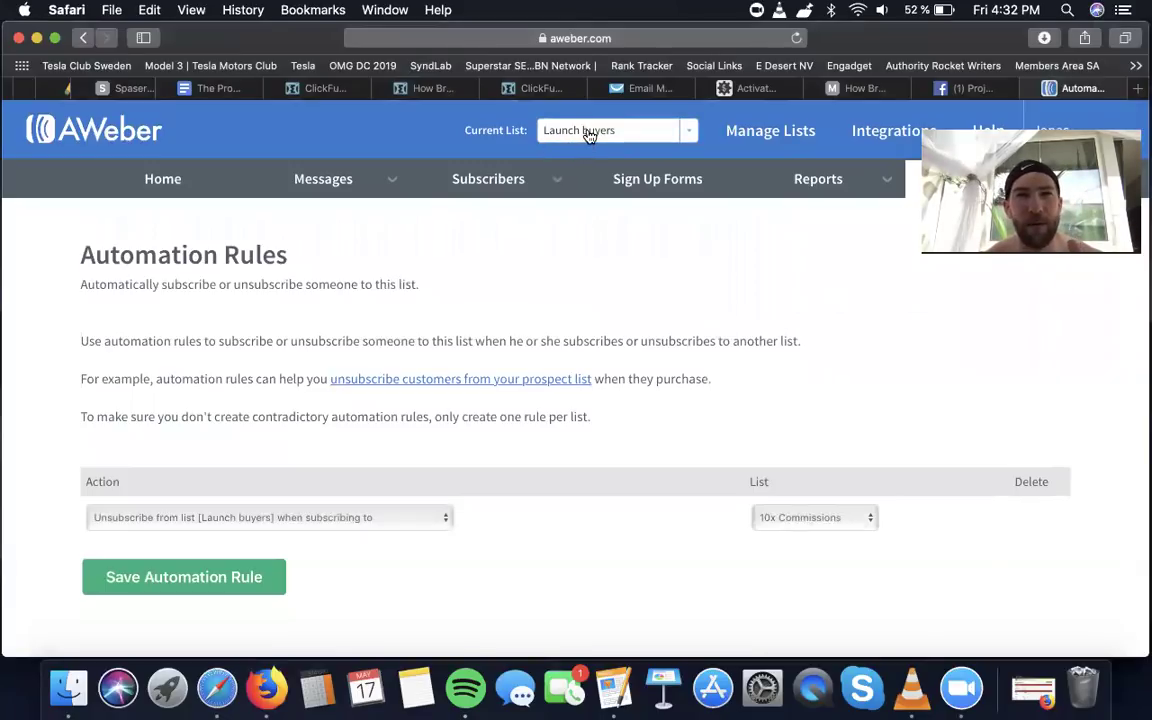
- Switch the current list to the one starting with WF to bring up its automation rules
left_click(589, 134)
scroll(600, 275, "down", 3)
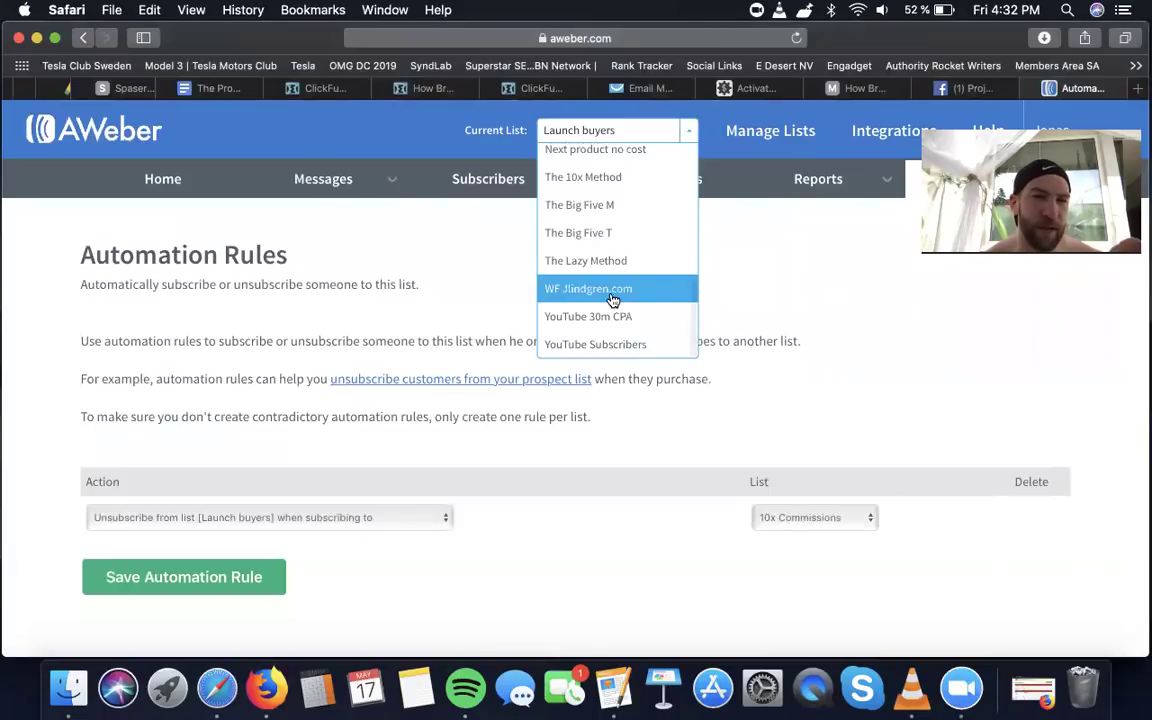
left_click(660, 289)
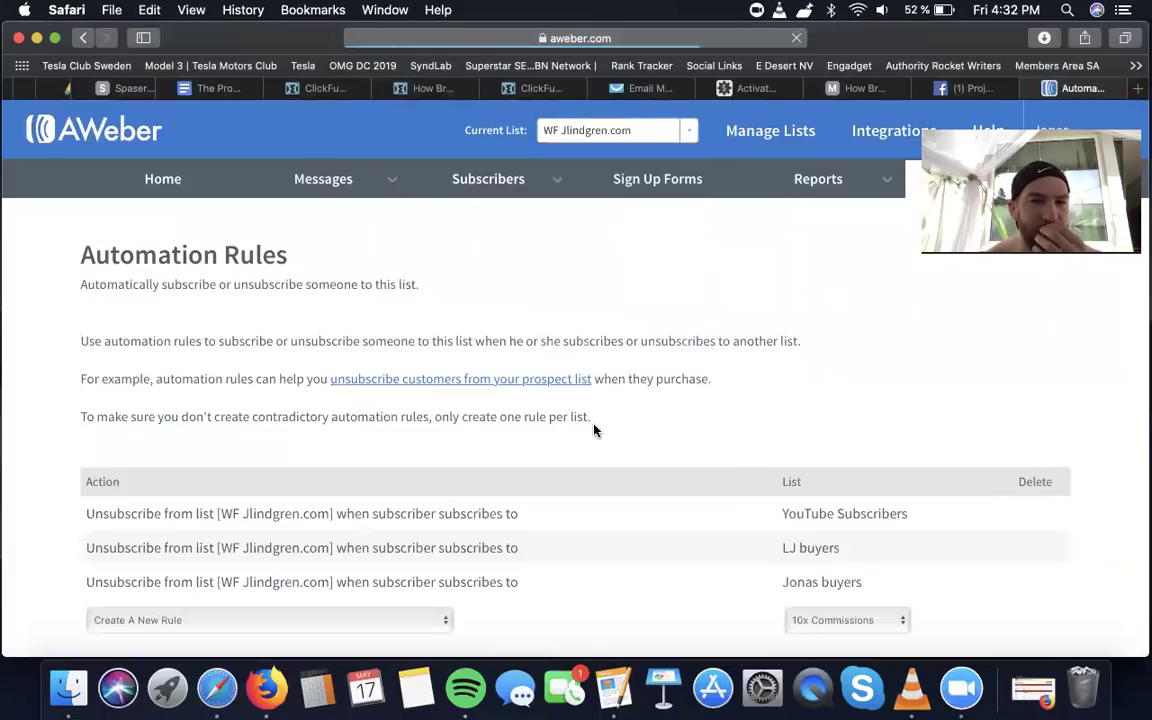
scroll(594, 430, "down", 2)
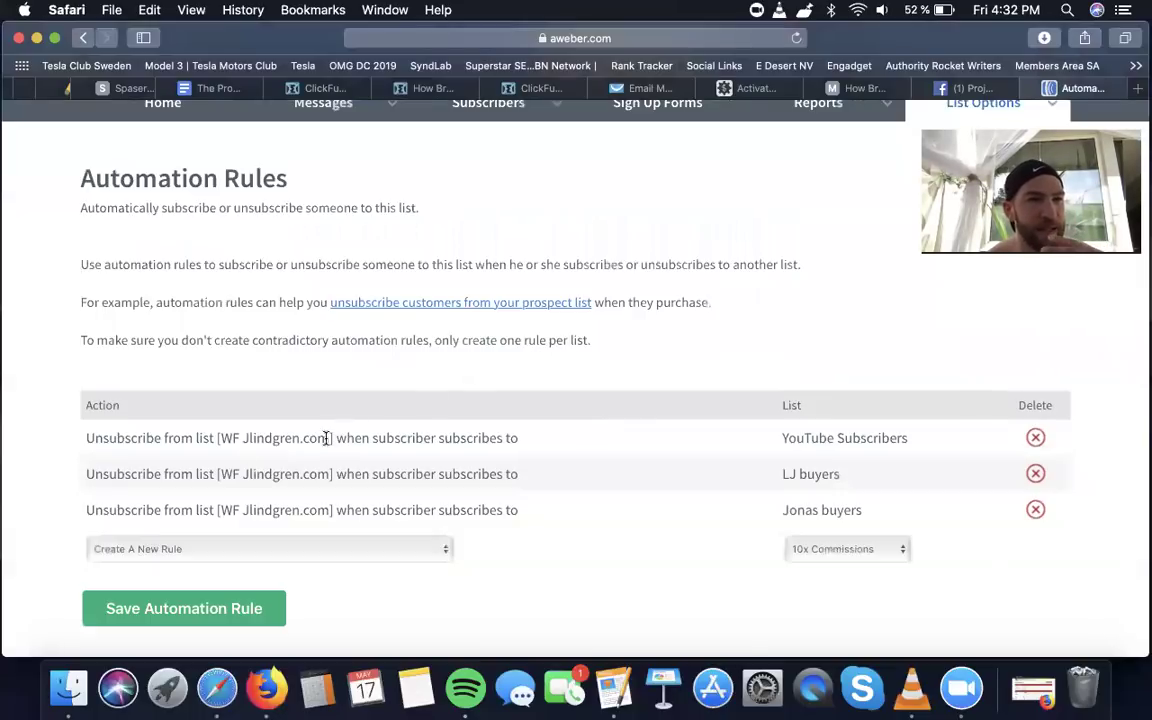
- Highlight the WF list's unsubscribe rules, covering the source list, the subscribing condition and the triggering lists such as LJ buyers
left_click_drag(219, 437, 253, 437)
left_click(265, 437)
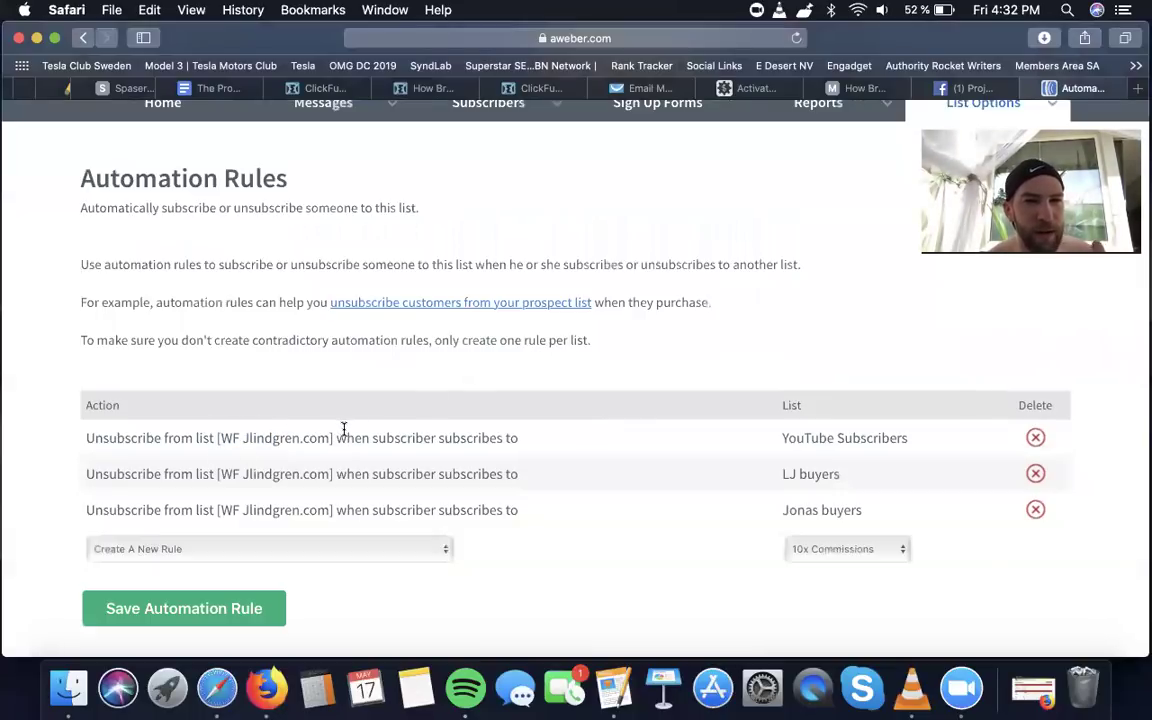
left_click_drag(354, 437, 458, 437)
left_click(500, 440)
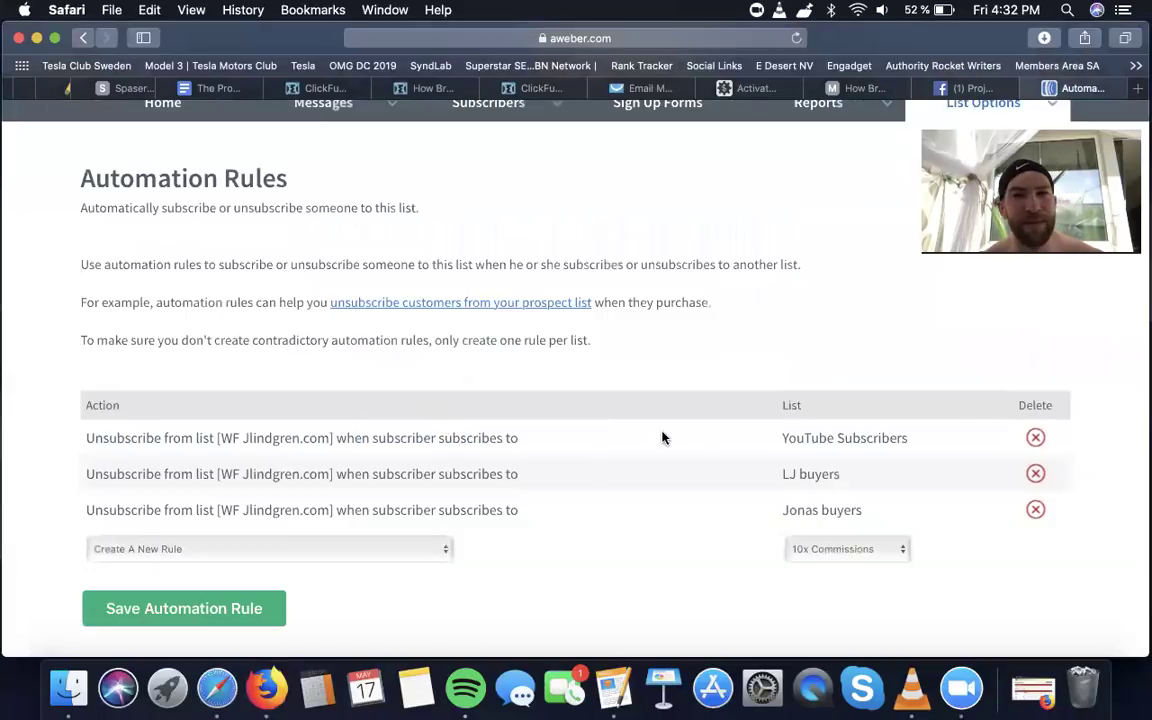
left_click_drag(763, 445, 830, 470)
left_click(797, 465)
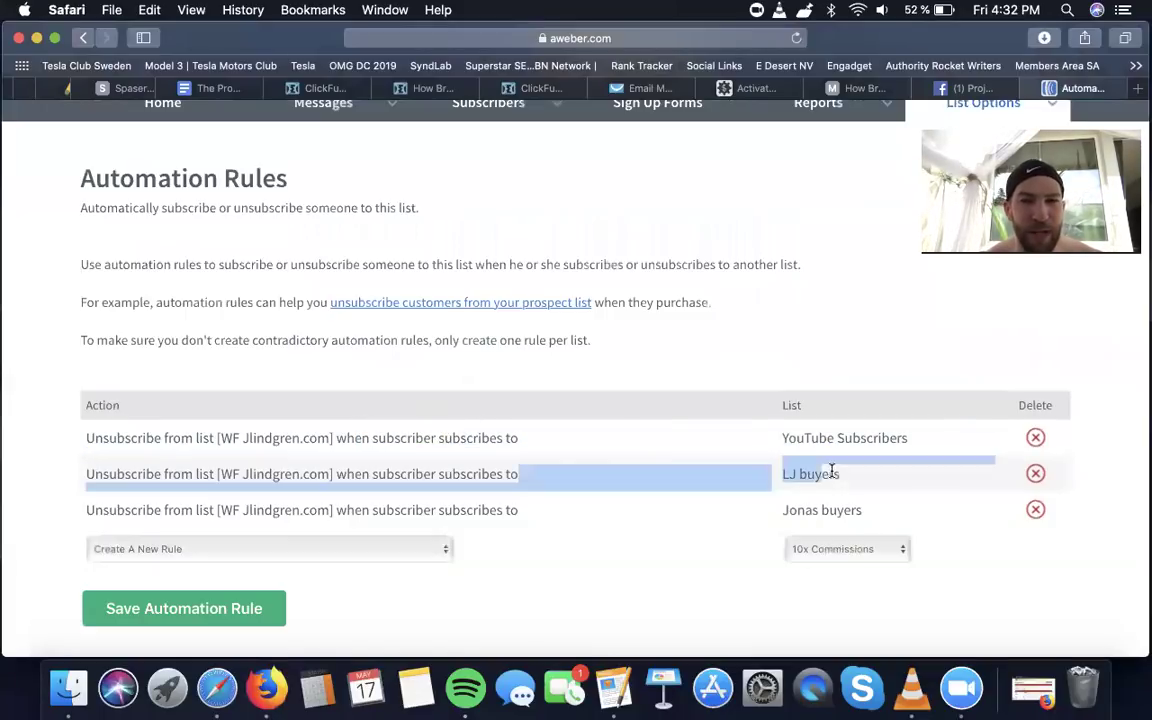
- Highlight Jonas buyers as another triggering list in the WF list's unsubscribe rules
left_click(783, 507)
left_click_drag(783, 507, 842, 509)
left_click(602, 514)
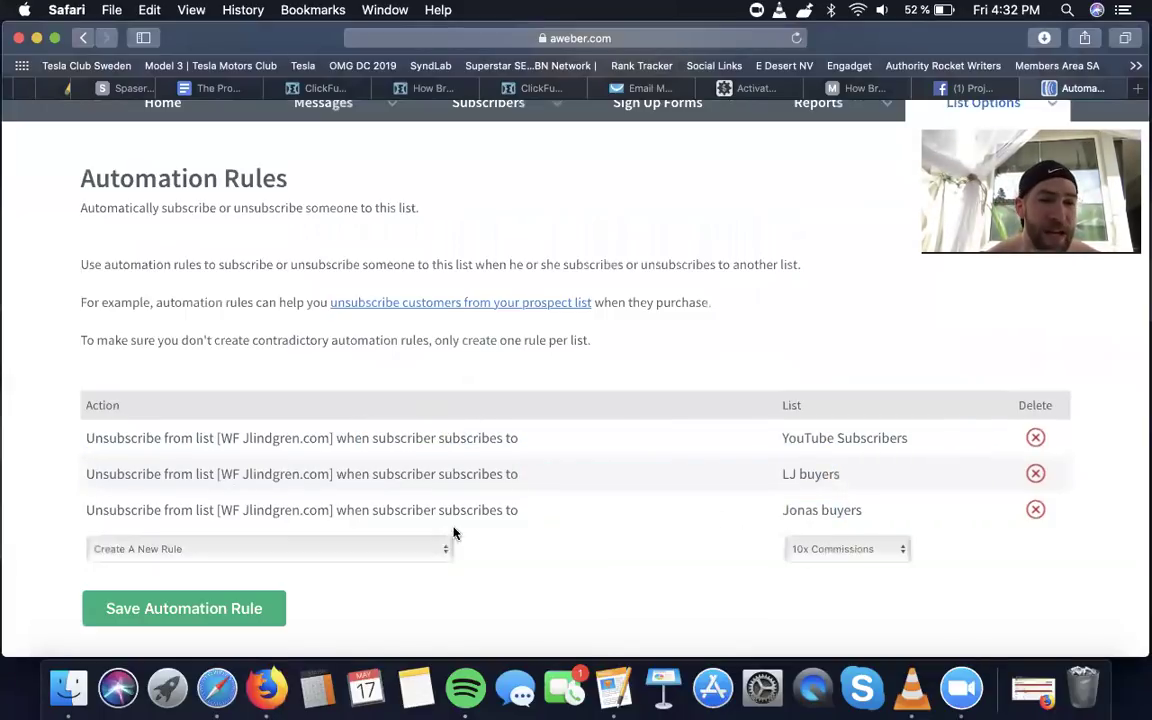
- Set up a new rule that unsubscribes people from the WF list when subscribing to Launch buyers
scroll(418, 549, "down", 3)
left_click(398, 420)
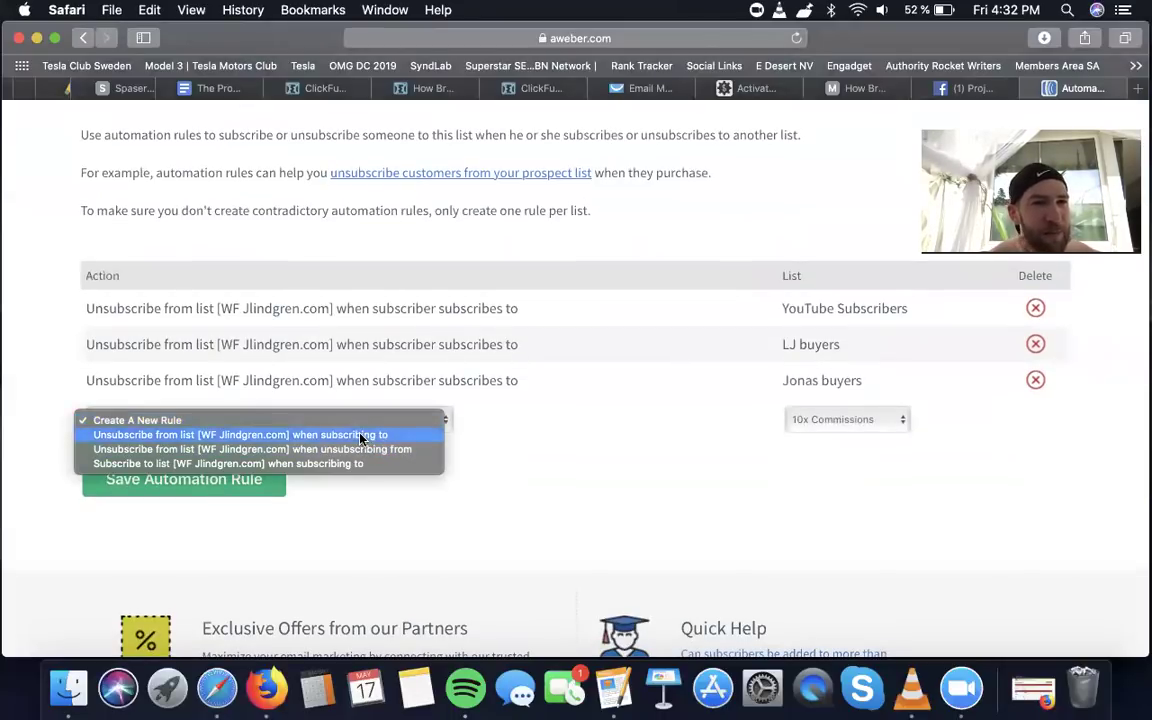
left_click(299, 434)
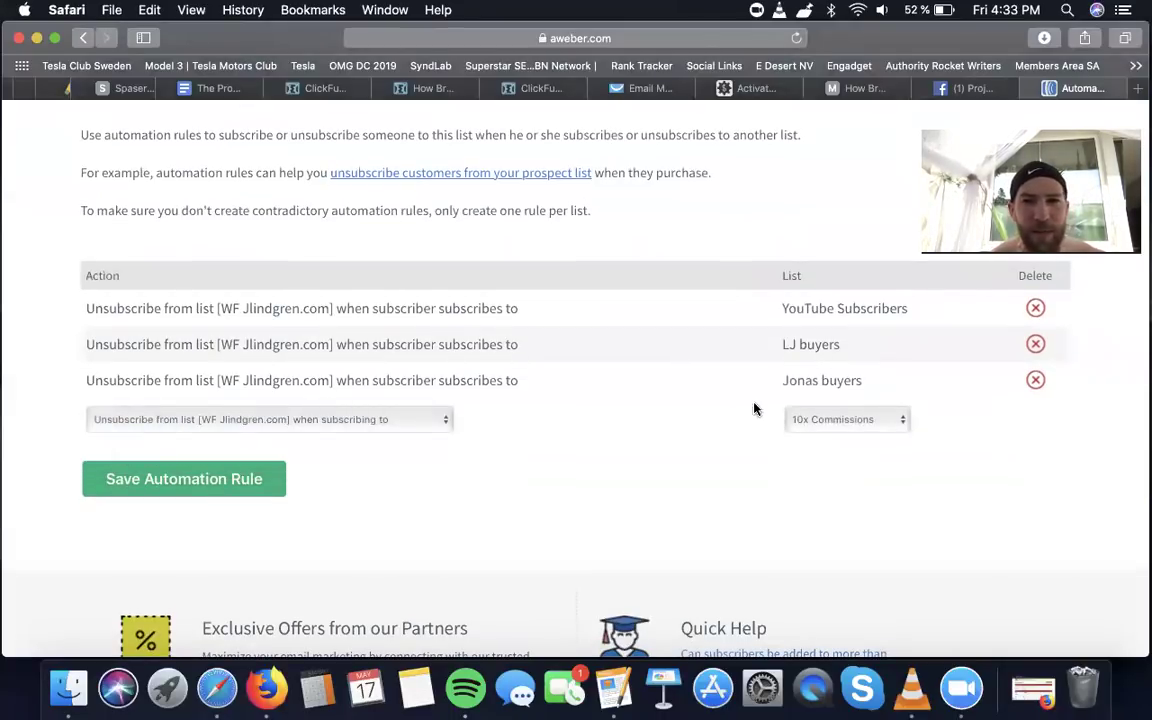
left_click(797, 424)
scroll(797, 550, "down", 3)
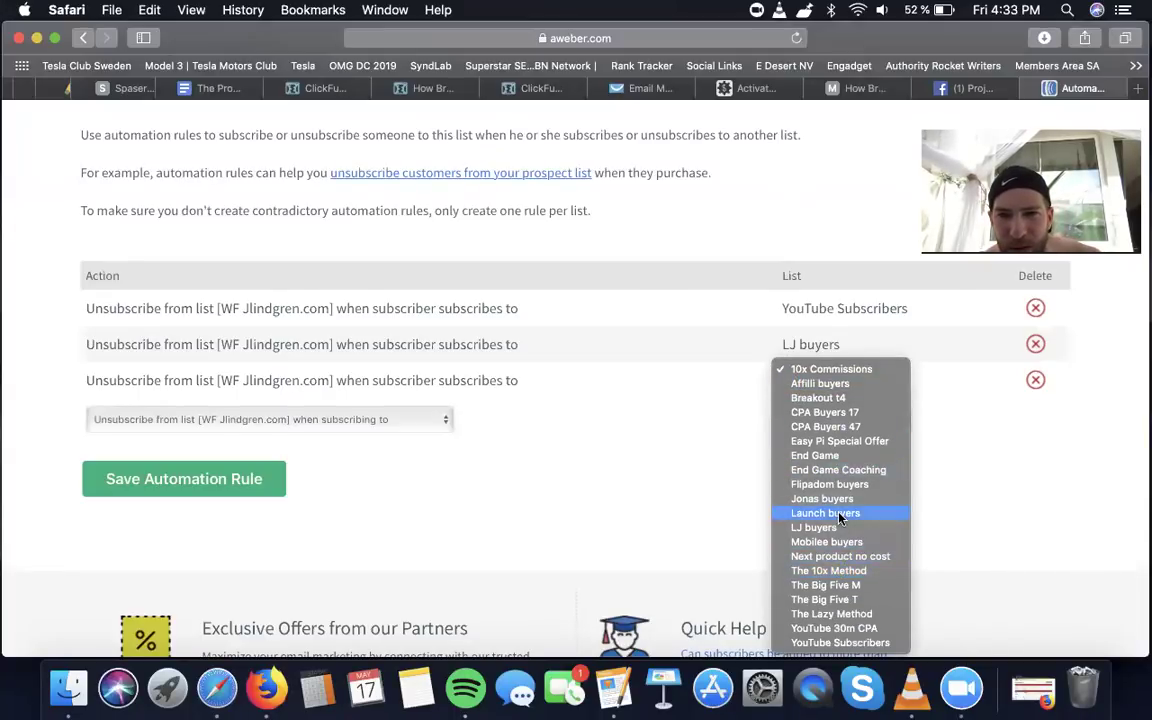
left_click(839, 517)
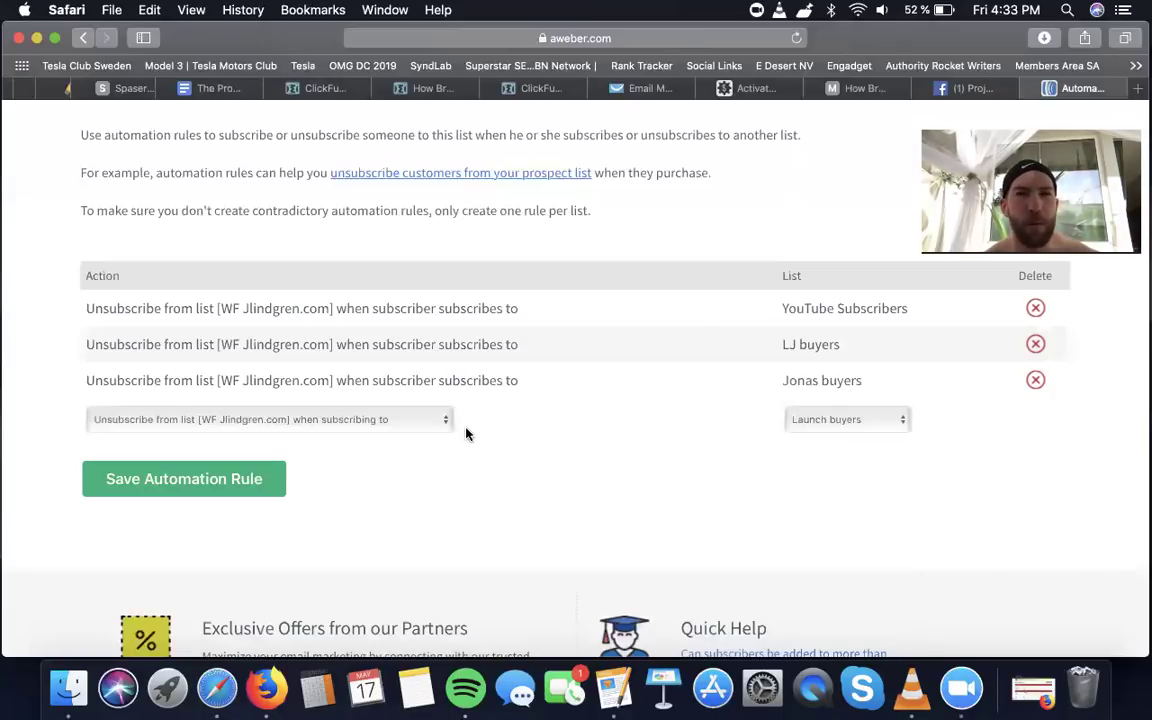
- Leave the automation rules without saving and return to the account overview
key("super+r")
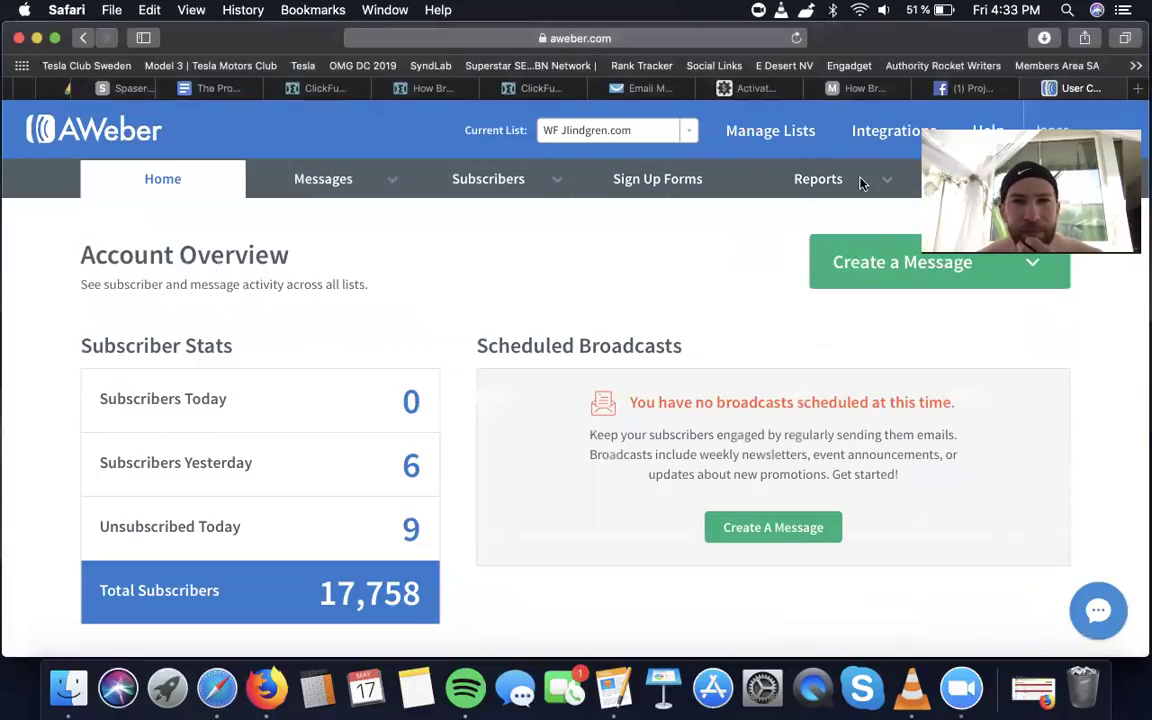
mouse_move(879, 231)
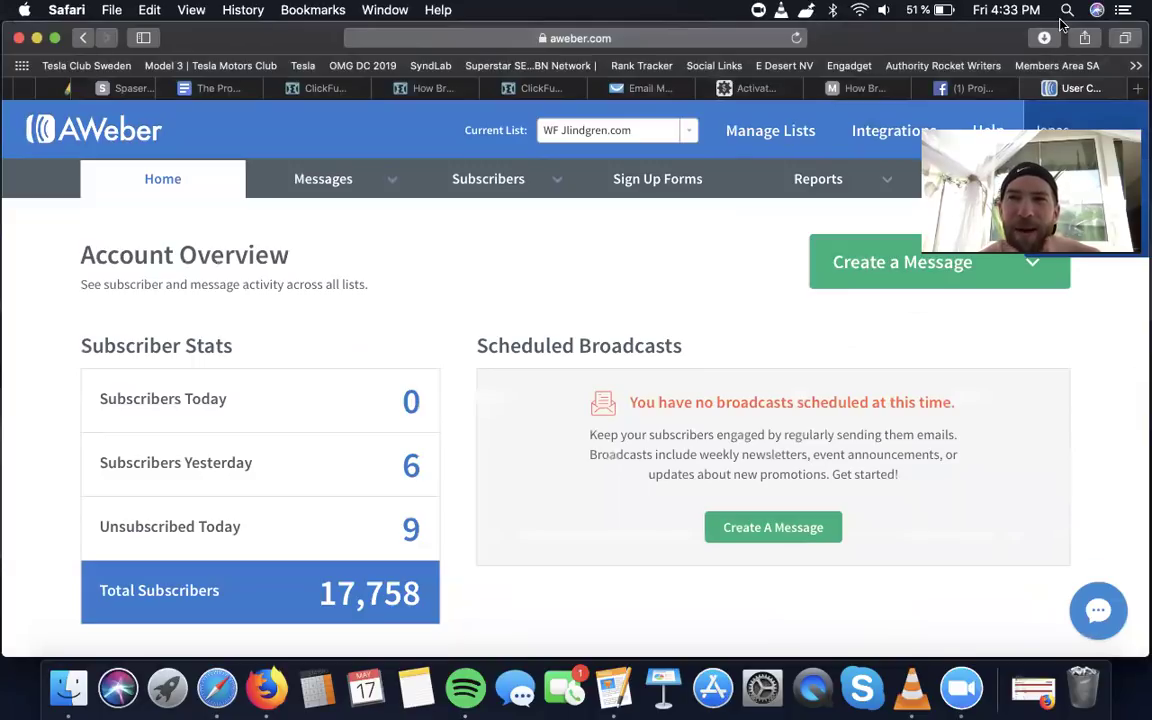
mouse_move(990, 180)
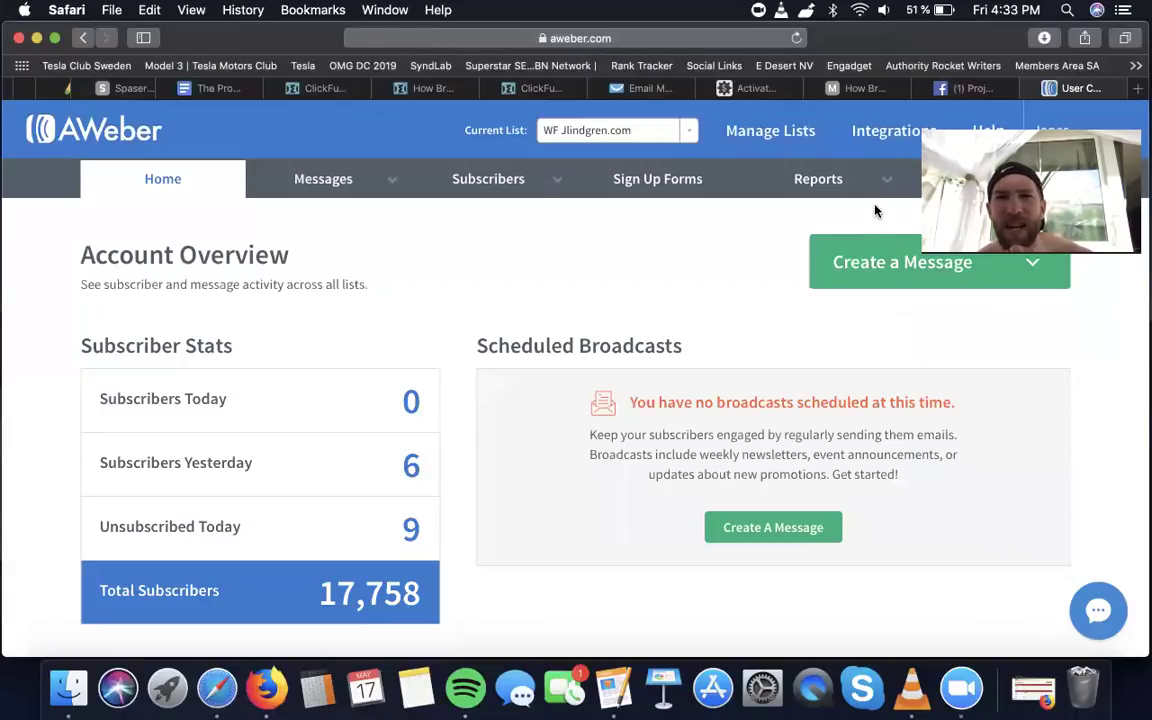
mouse_move(831, 175)
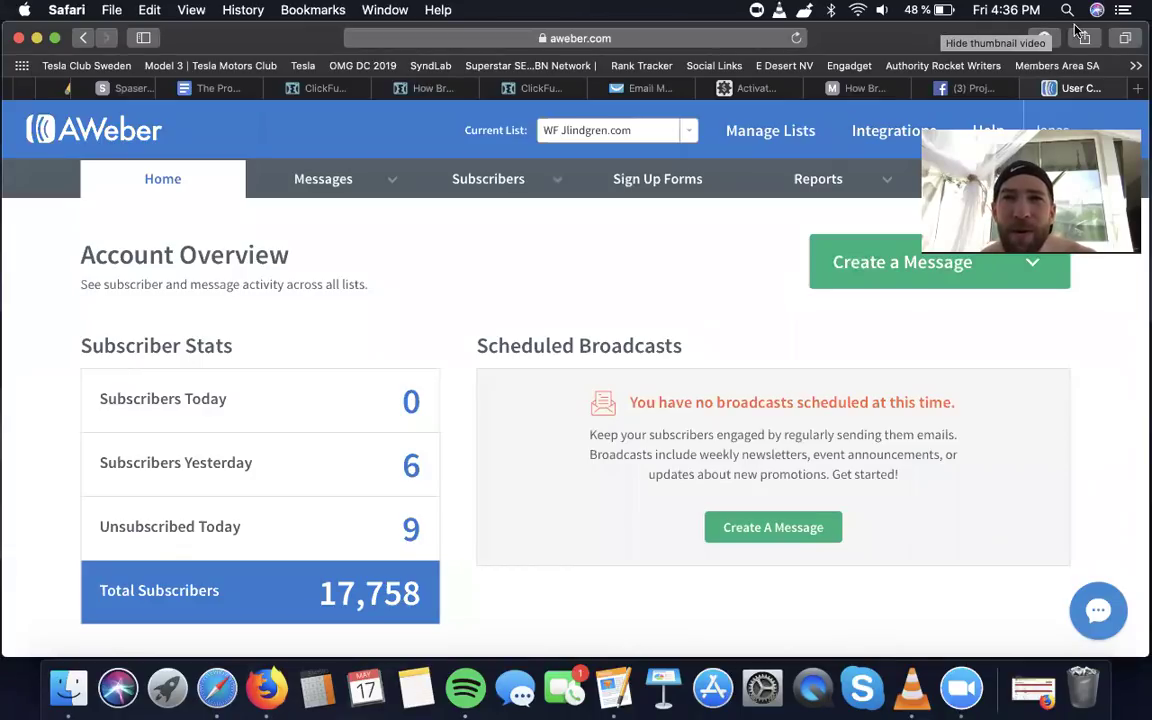
left_click(790, 180)
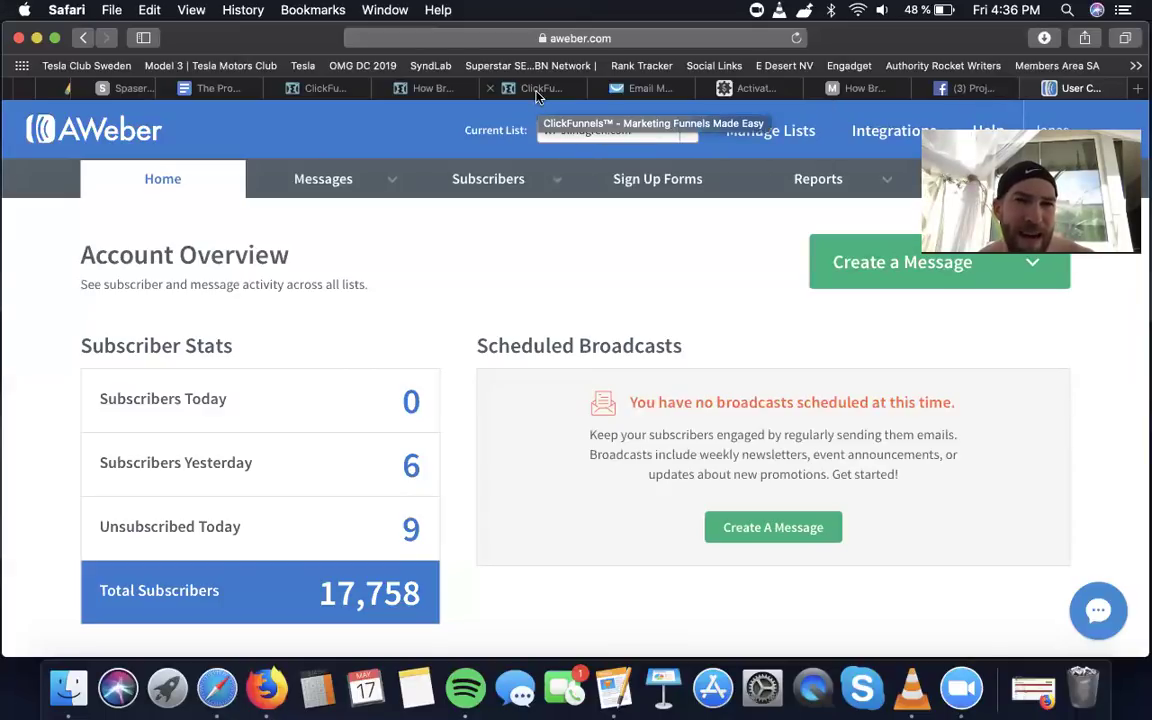
- Open The Lost Code's bonuscrate.com bonus link from the funnel's offer list in a separate tab
left_click(752, 88)
scroll(352, 458, "down", 3)
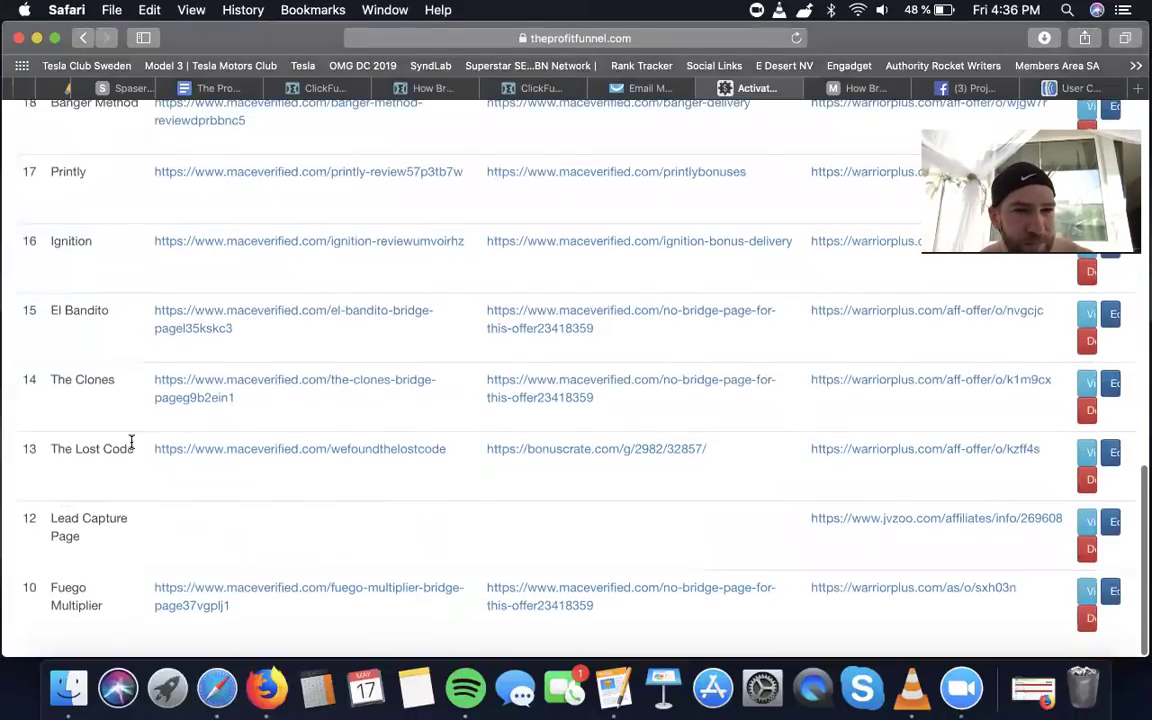
right_click(548, 449)
left_click(570, 448)
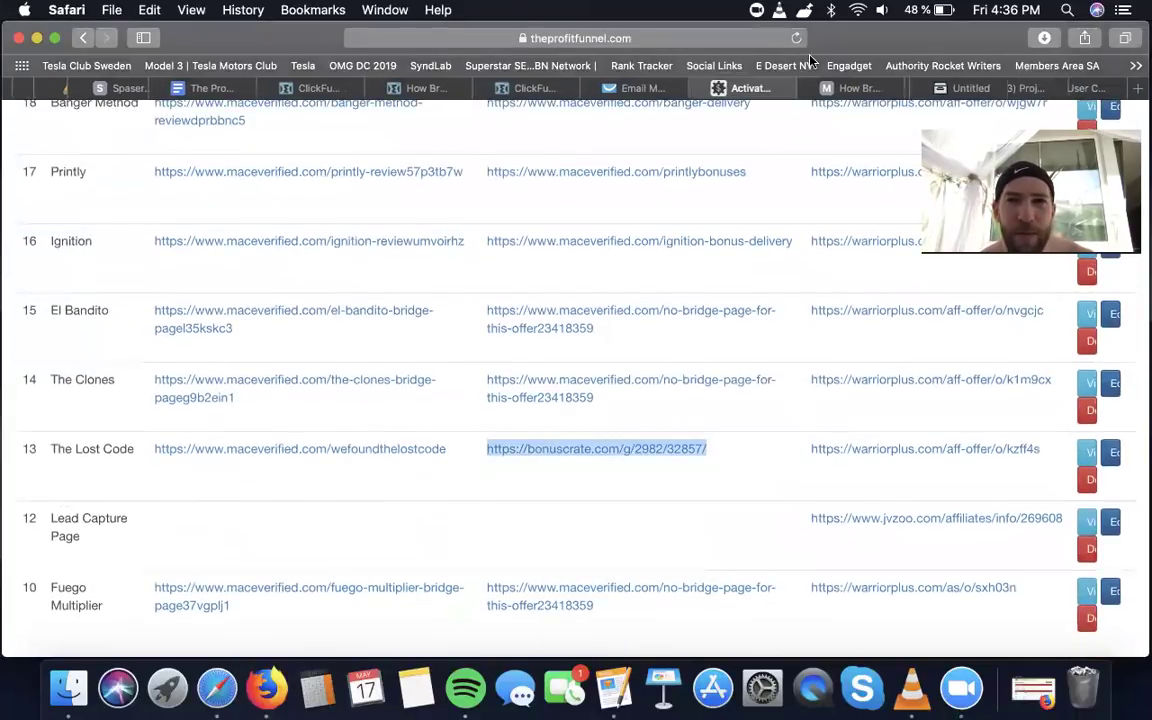
left_click(960, 86)
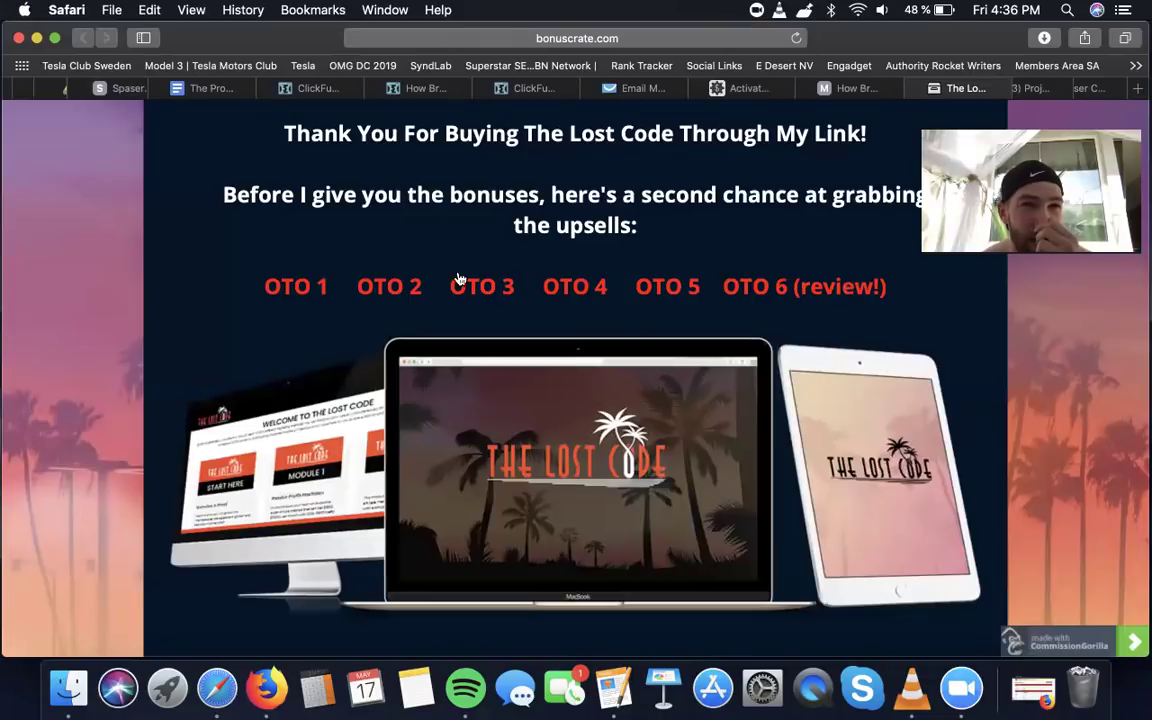
- Look through The Lost Code thank-you page's OTO upsell links and exclusive bonuses, and close the page
scroll(584, 301, "down", 5)
scroll(758, 260, "up", 2)
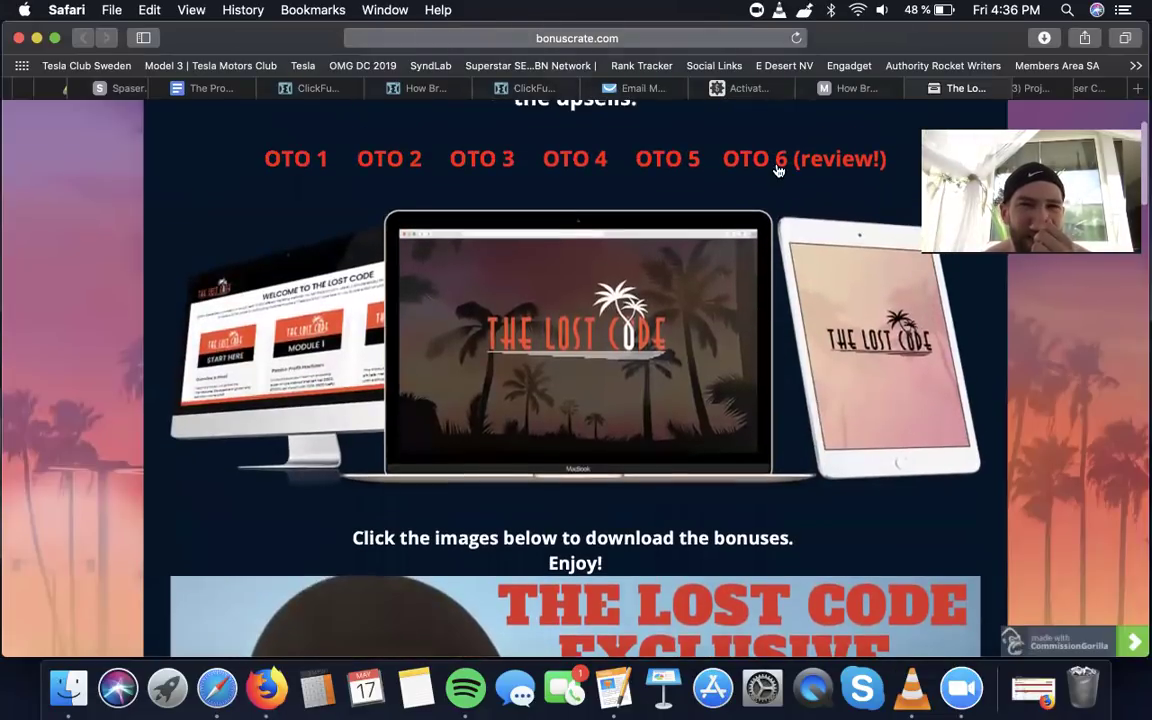
scroll(700, 200, "down", 10)
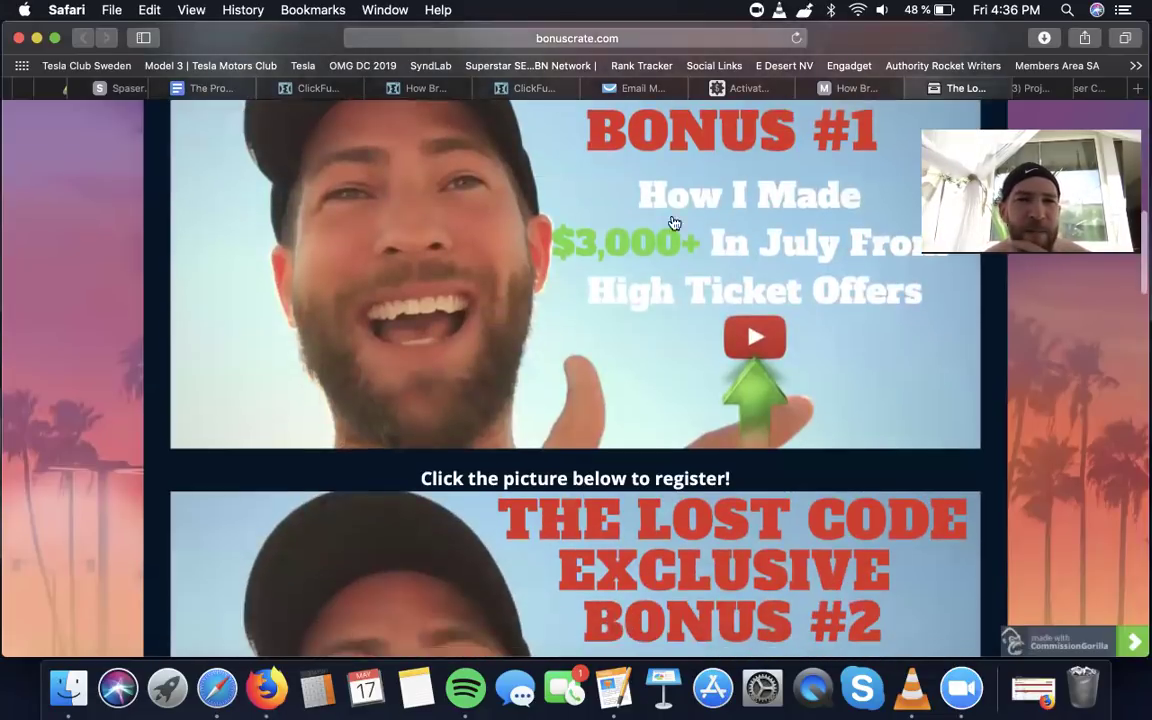
scroll(466, 402, "down", 15)
scroll(466, 402, "up", 20)
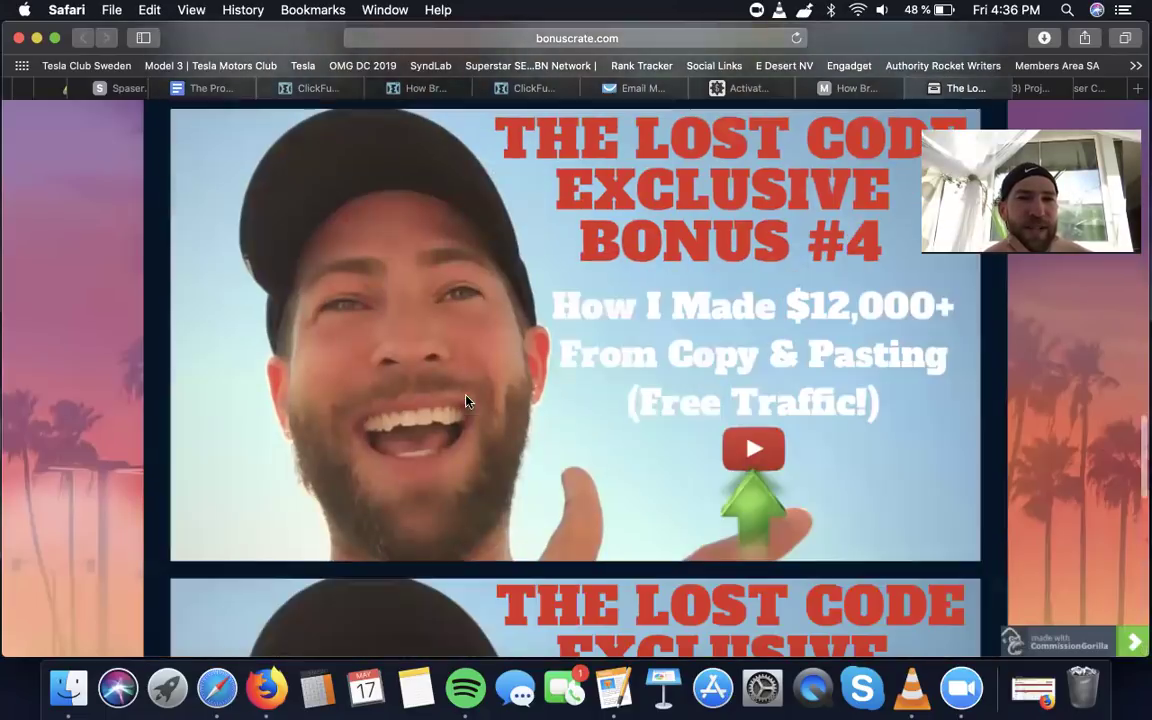
key("super+w")
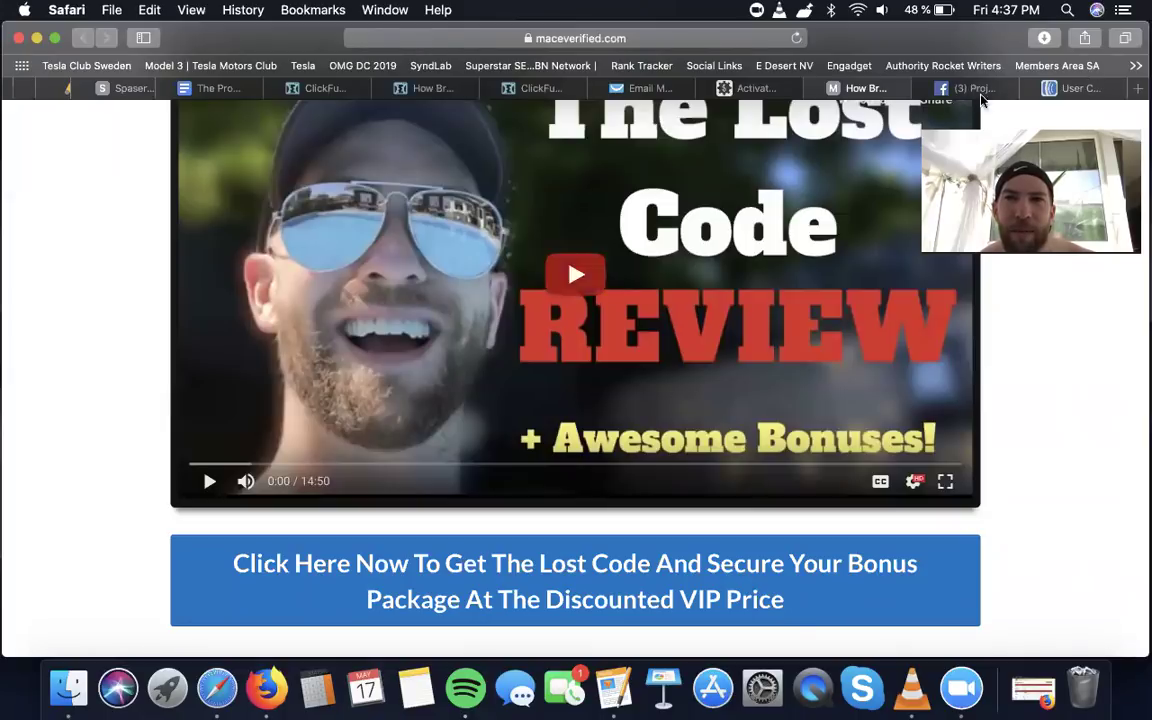
- Compare The Lost Code's bonus link in the offer list with its review page, ending on the offer list
left_click(808, 87)
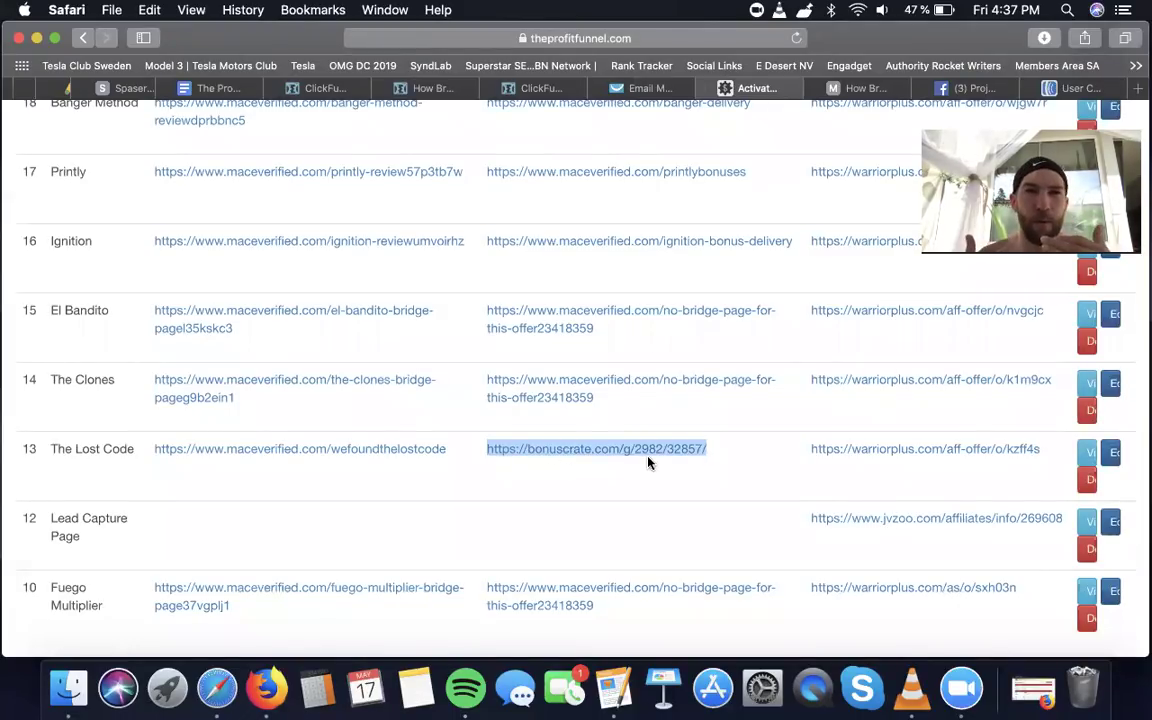
key("ctrl+Tab")
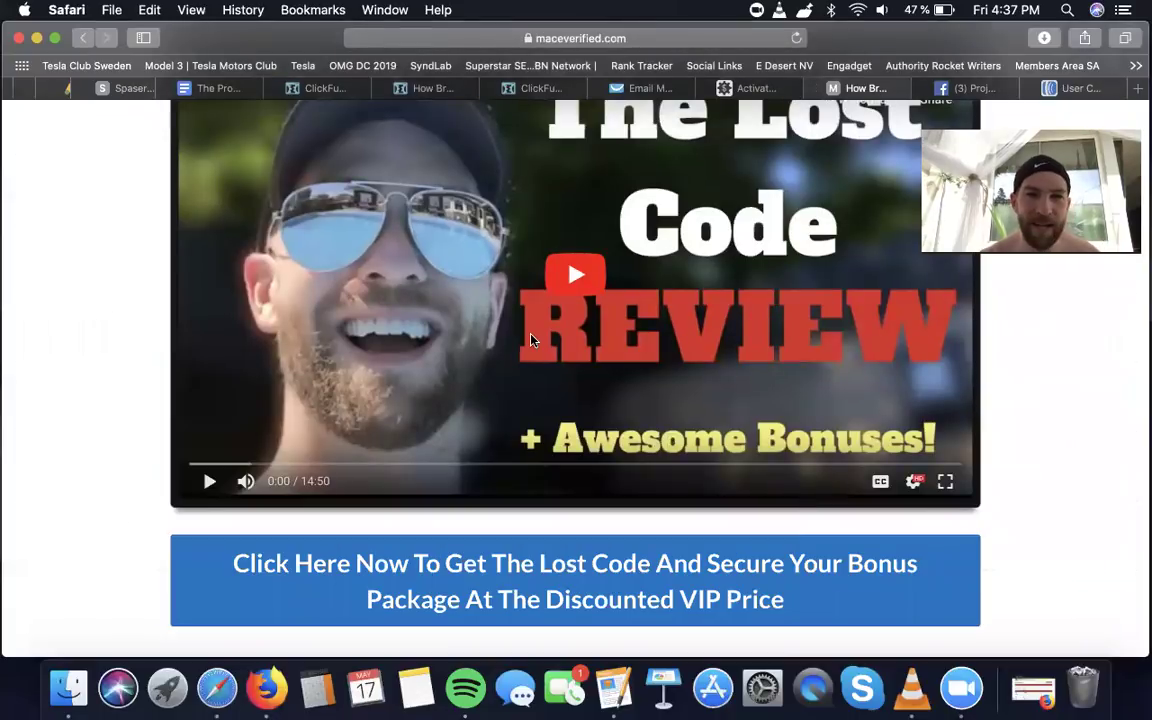
key("ctrl+shift+Tab")
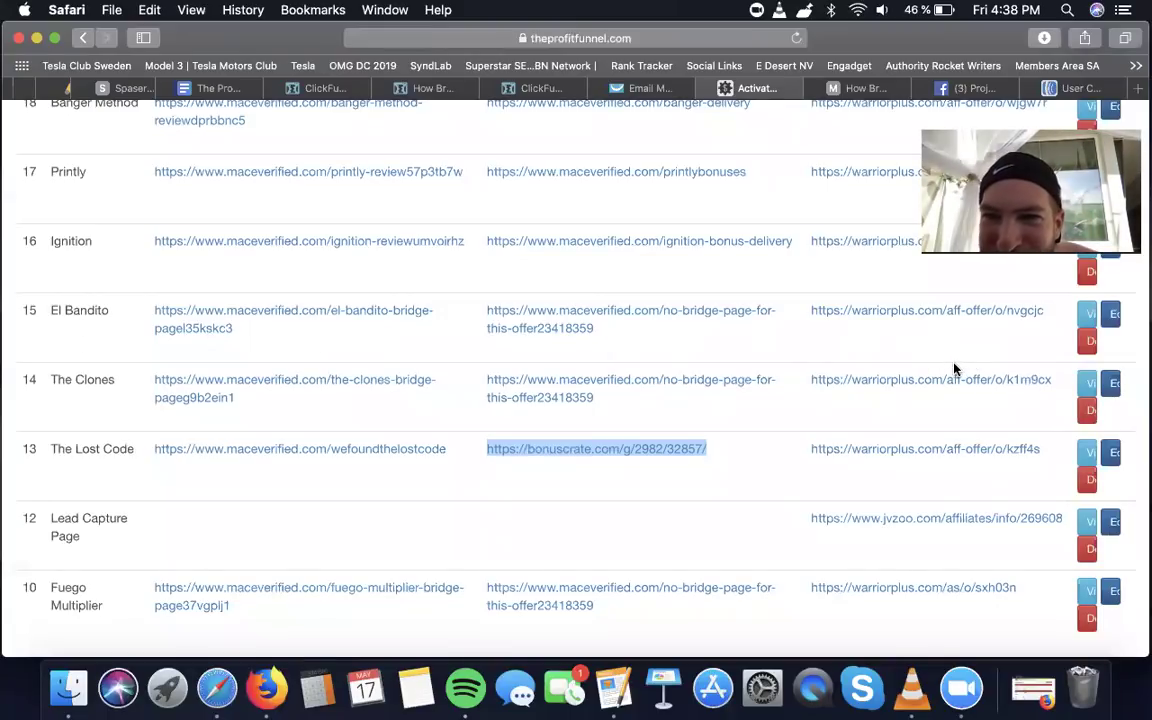
- Open a YouTube name-pronunciation video, replay it with the volume raised, and close it
key("super+t")
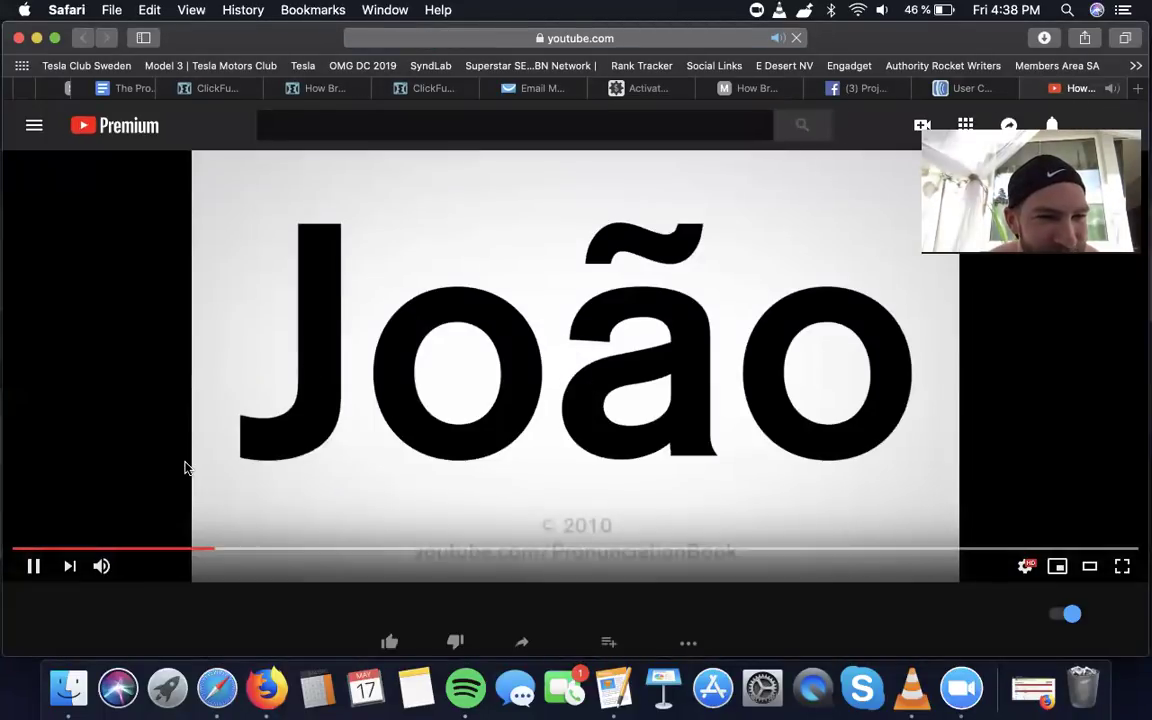
left_click(14, 549)
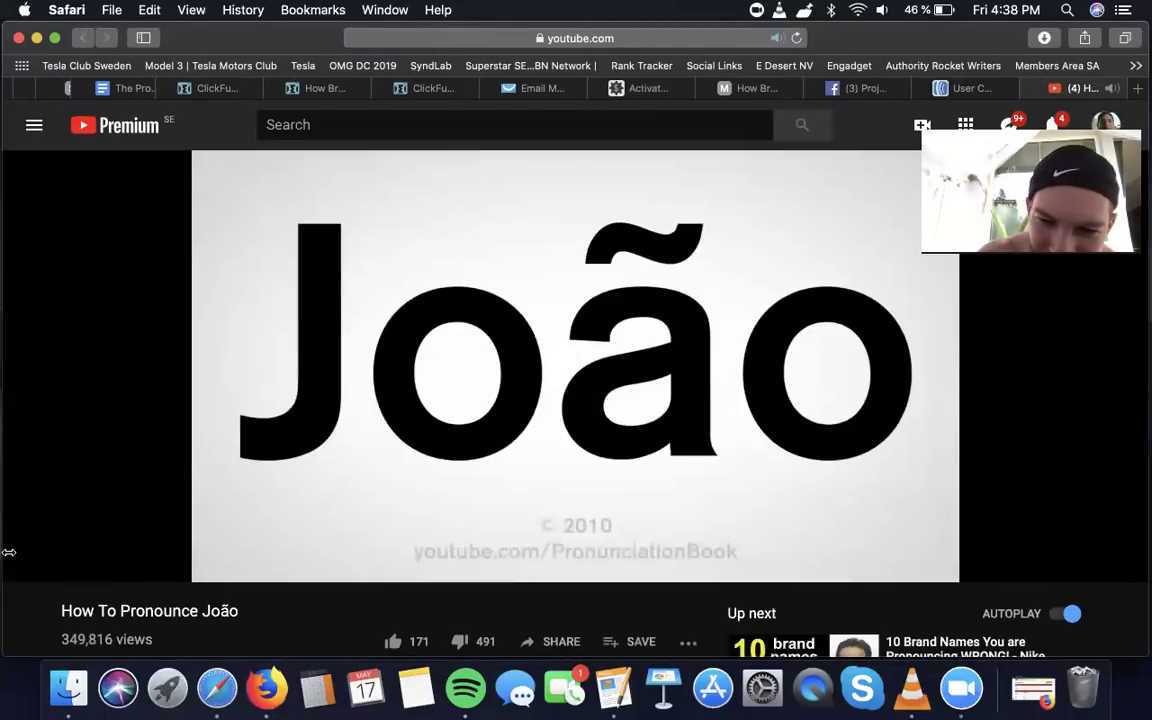
key("XF86AudioRaiseVolume")
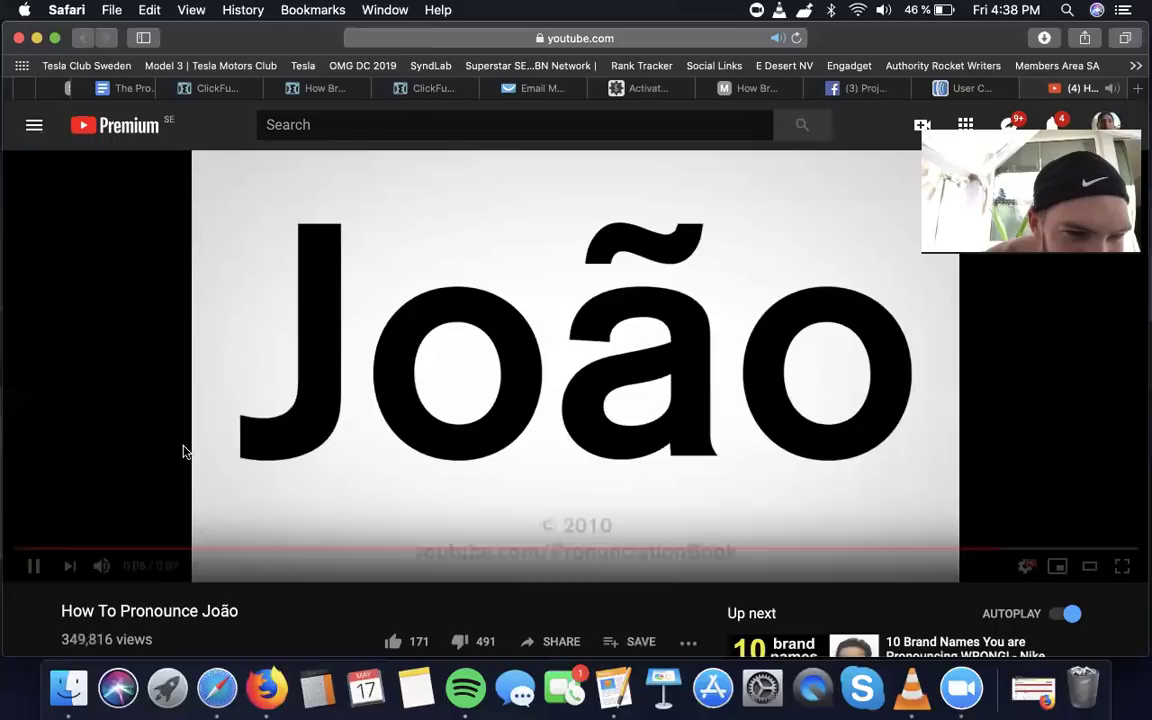
left_click(33, 549)
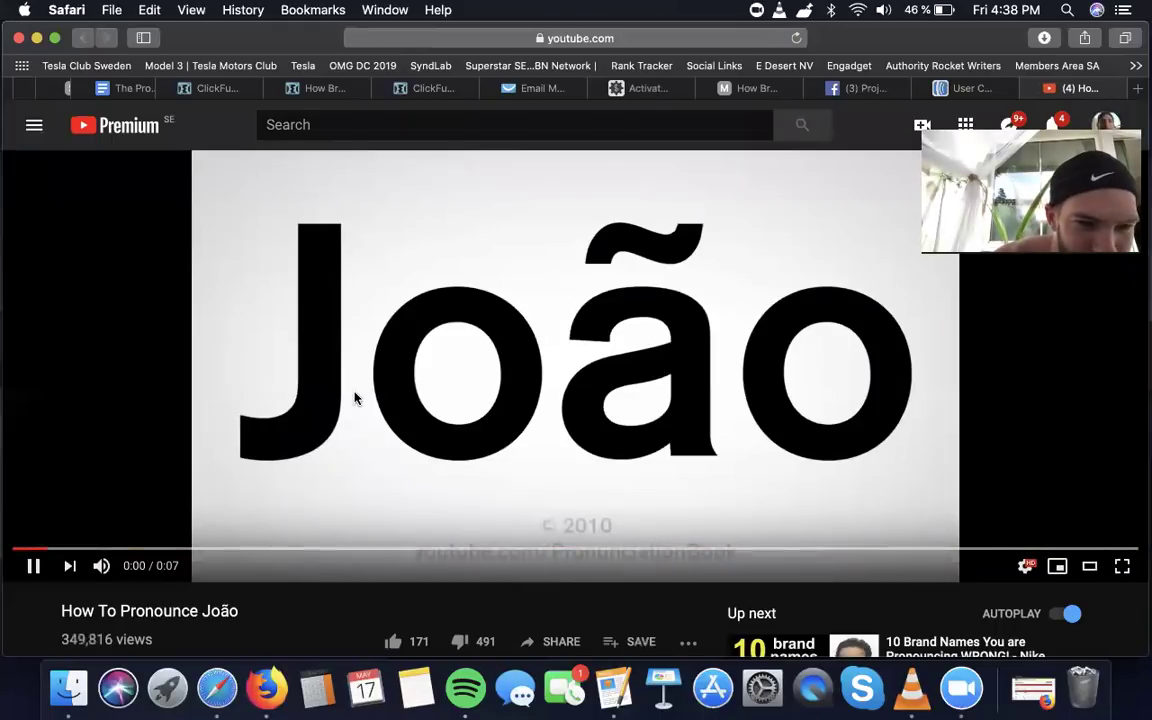
left_click(313, 328)
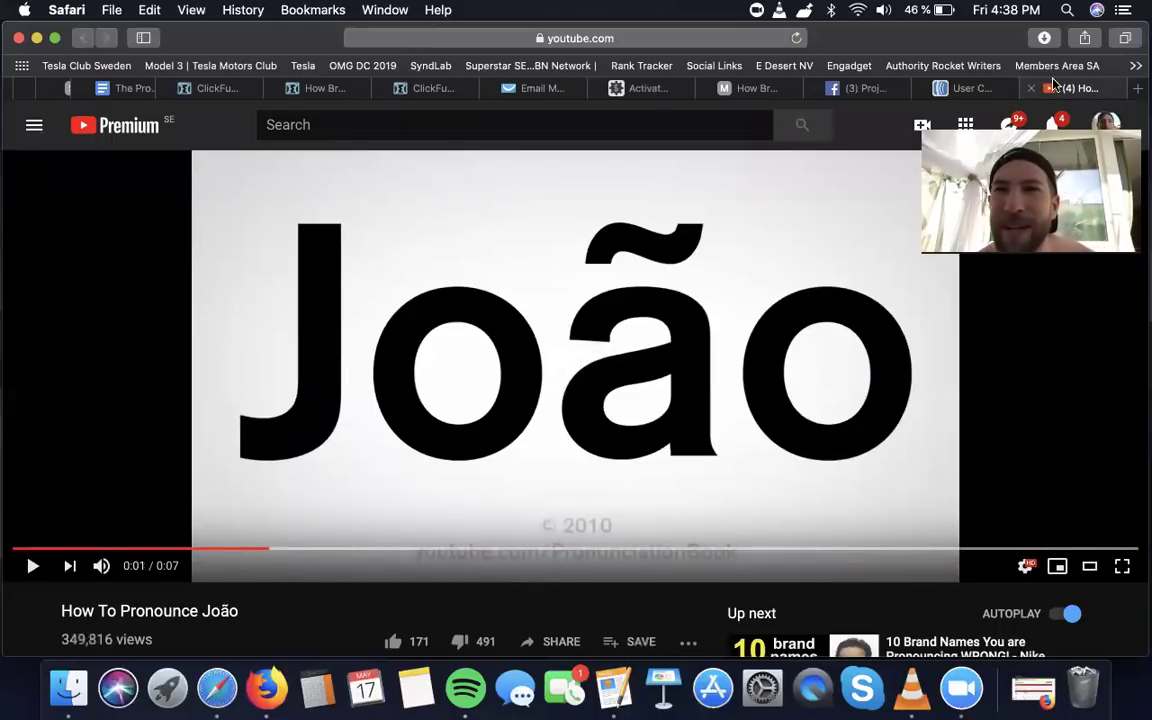
left_click(1031, 88)
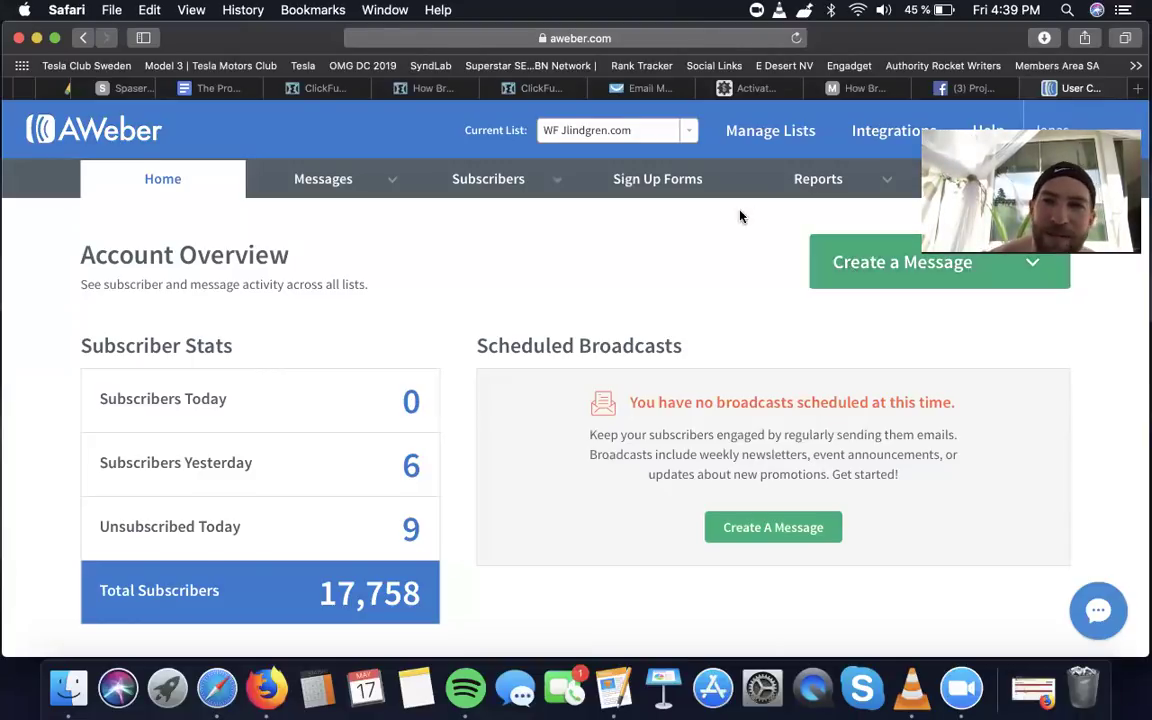
- Examine the recently sent broadcasts' open and click statistics as percentages, along with the account's subscriber stats
scroll(700, 632, "down", 4)
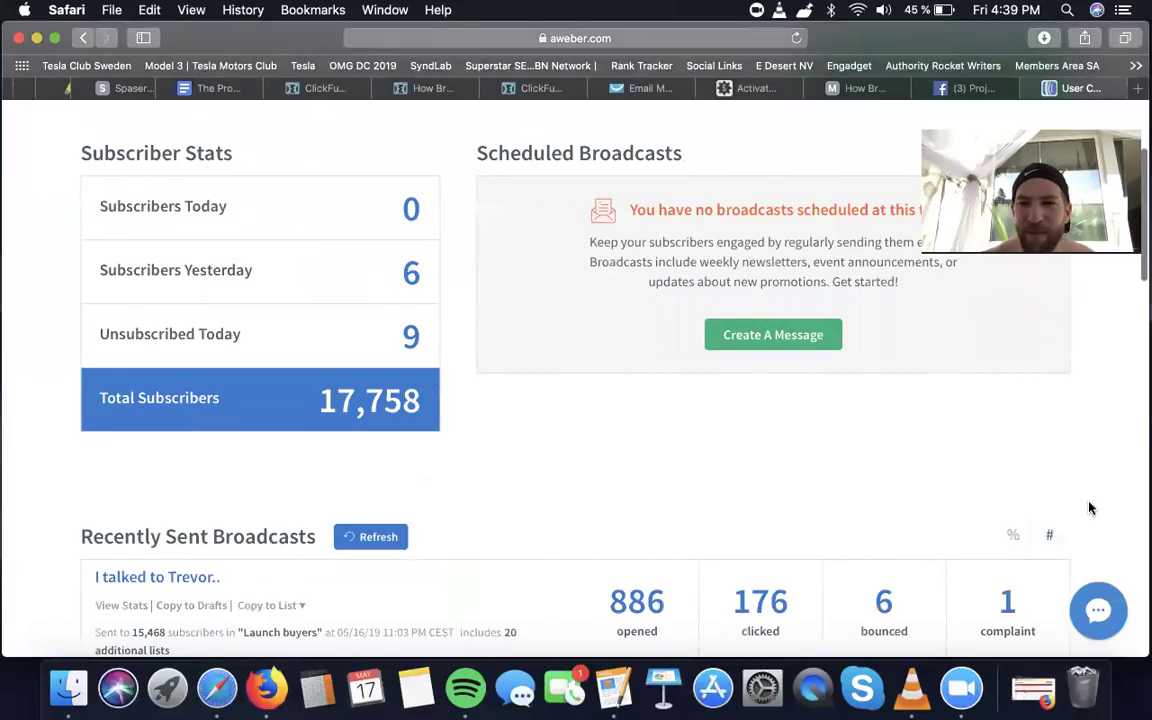
left_click(1012, 535)
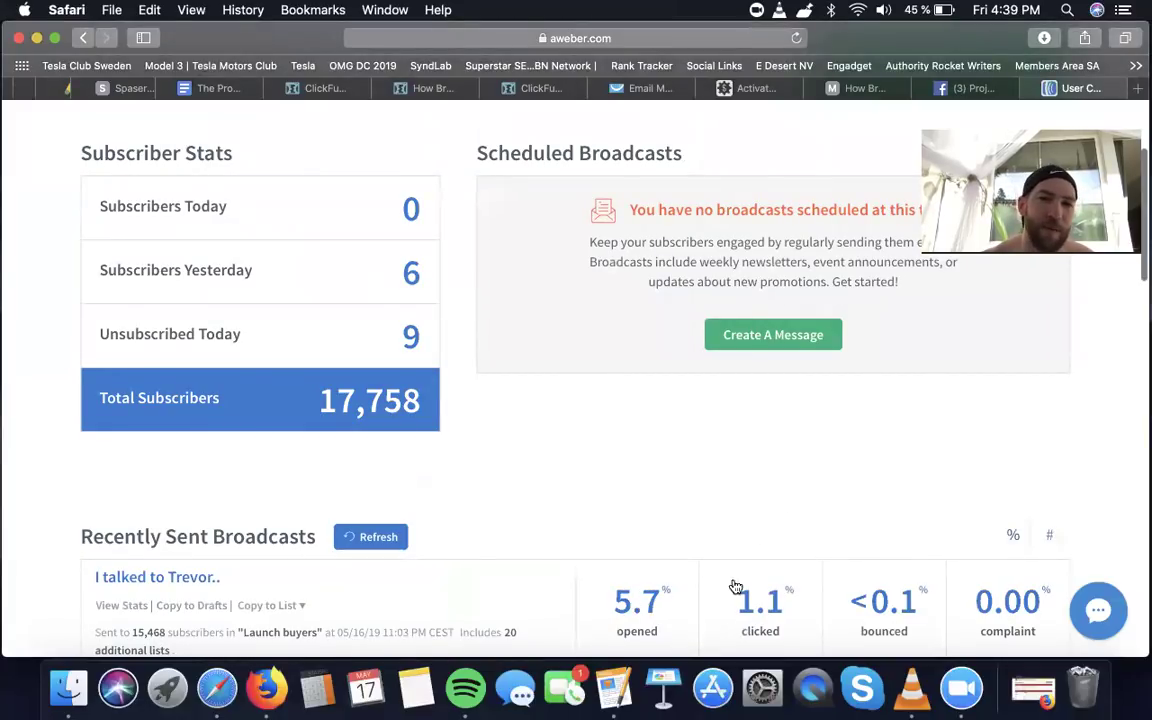
scroll(782, 615, "down", 2)
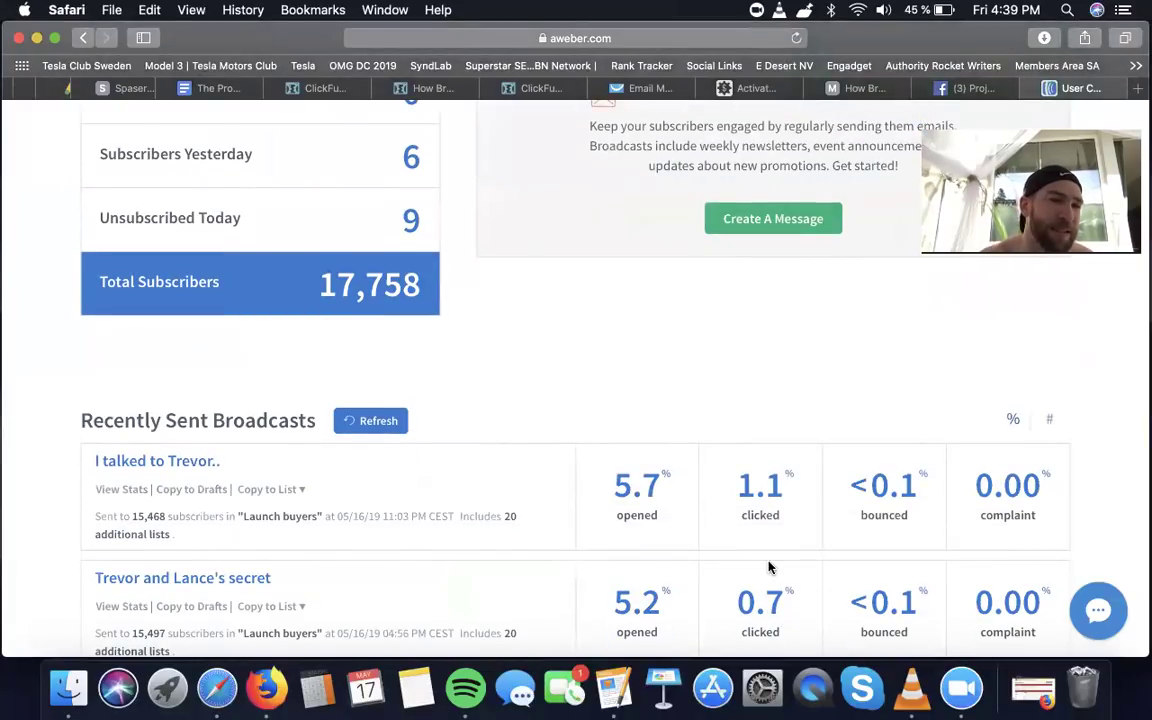
scroll(769, 568, "down", 1)
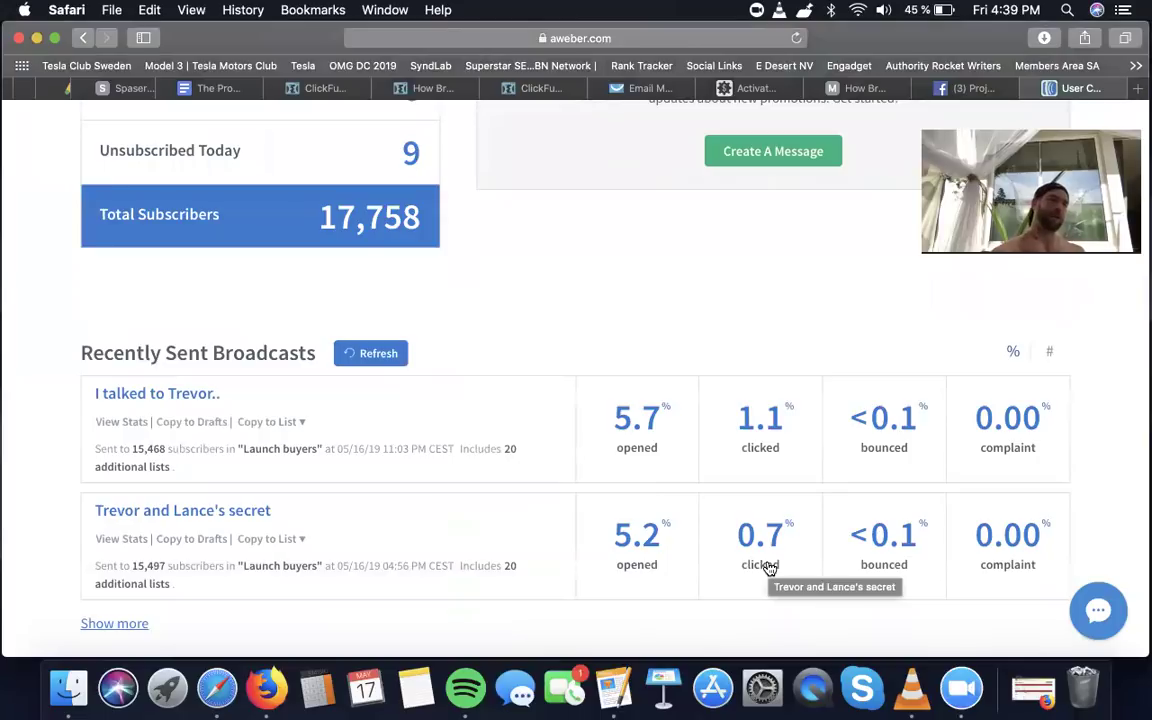
scroll(770, 567, "up", 1)
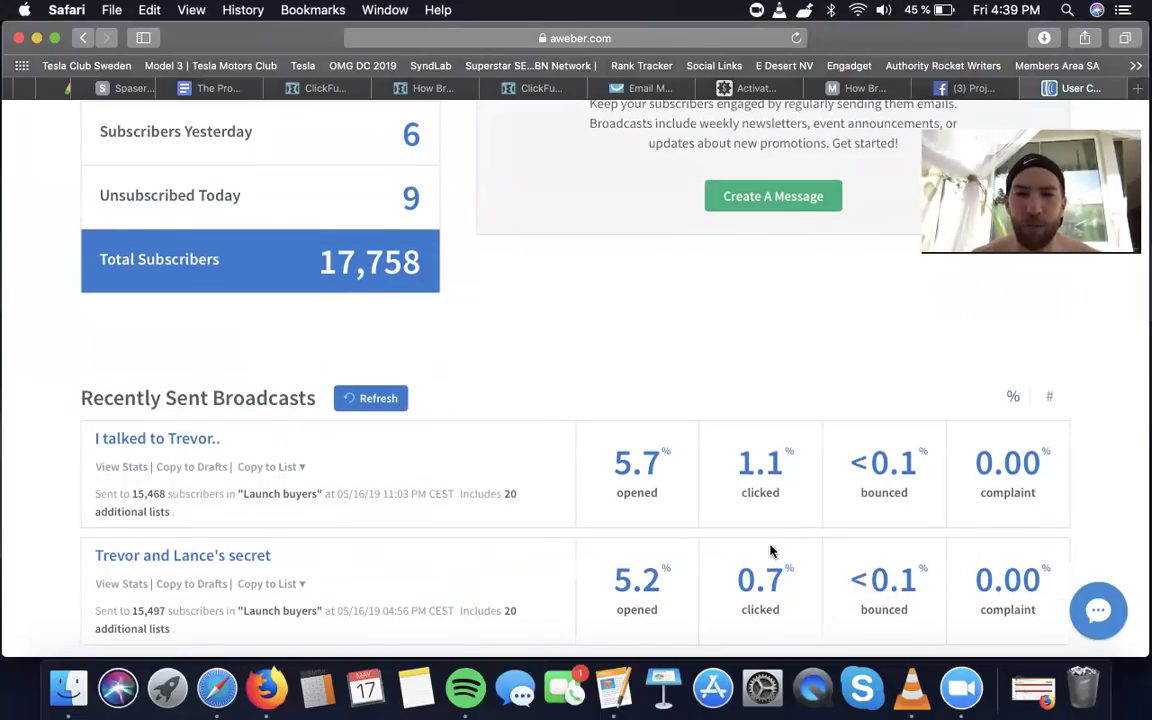
scroll(771, 548, "up", 4)
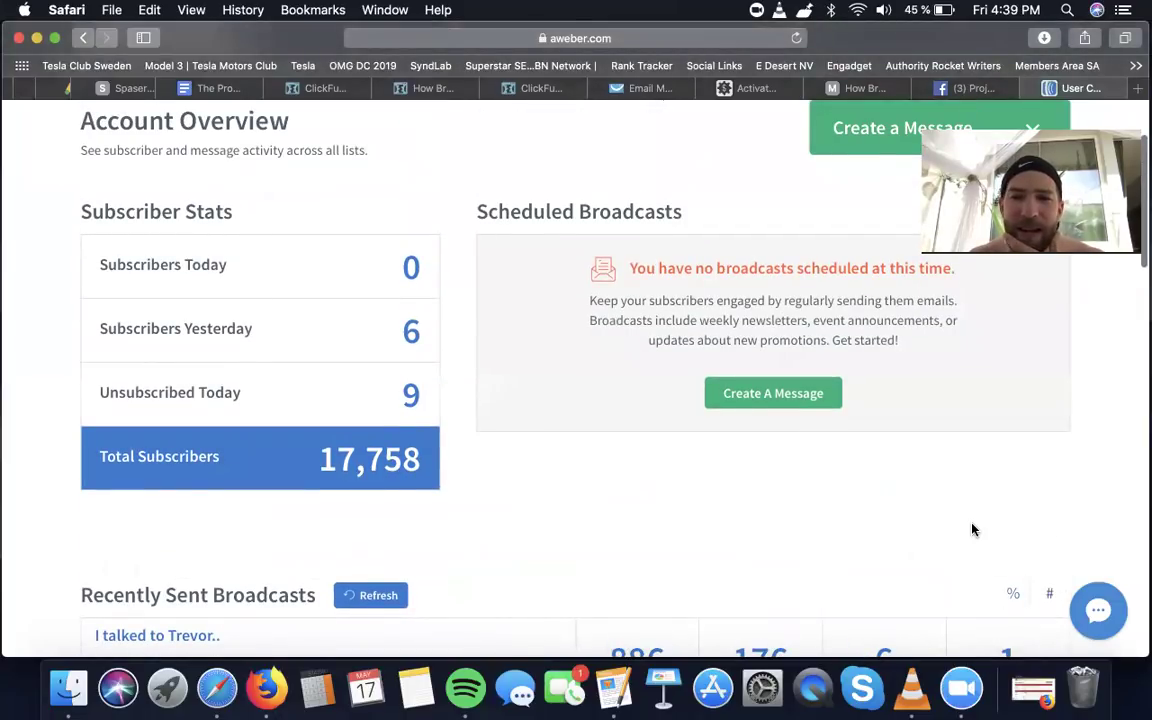
scroll(973, 530, "down", 1)
scroll(973, 530, "up", 2)
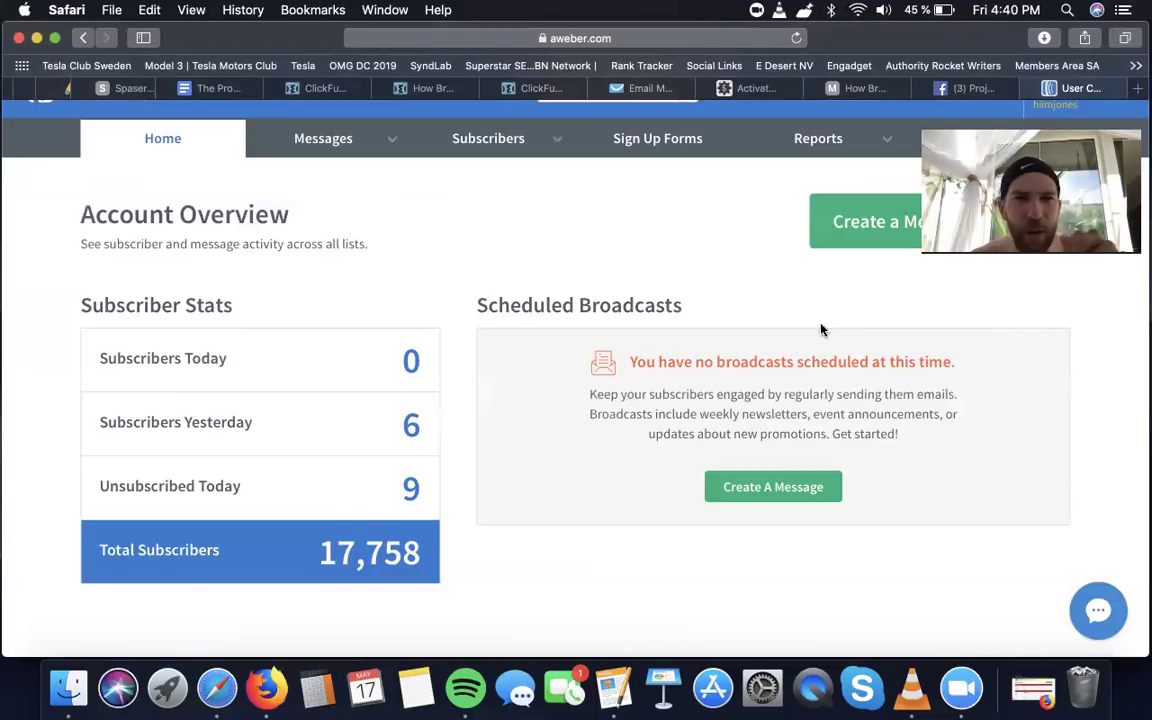
- Open The Lost Code members' area login page from the browsing history in a new tab
key("super+t")
type("thelogbook")
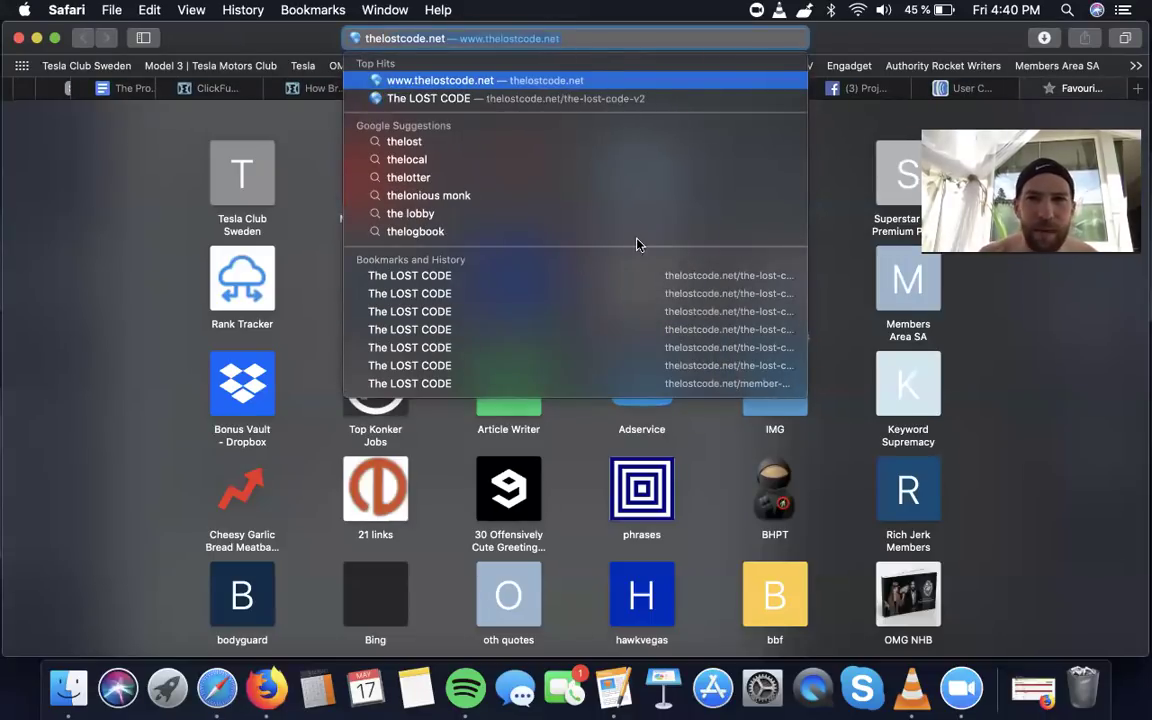
left_click(635, 233)
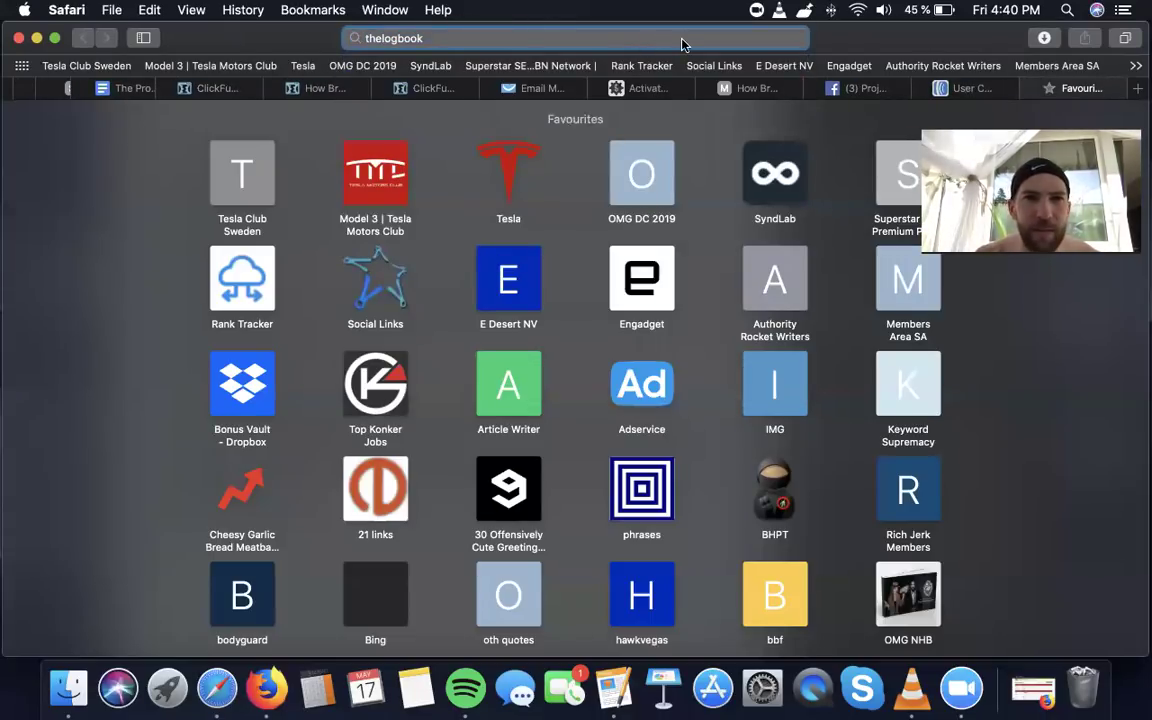
key("BackSpace")
key("BackSpace")
key("BackSpace")
key("BackSpace")
key("BackSpace")
key("BackSpace")
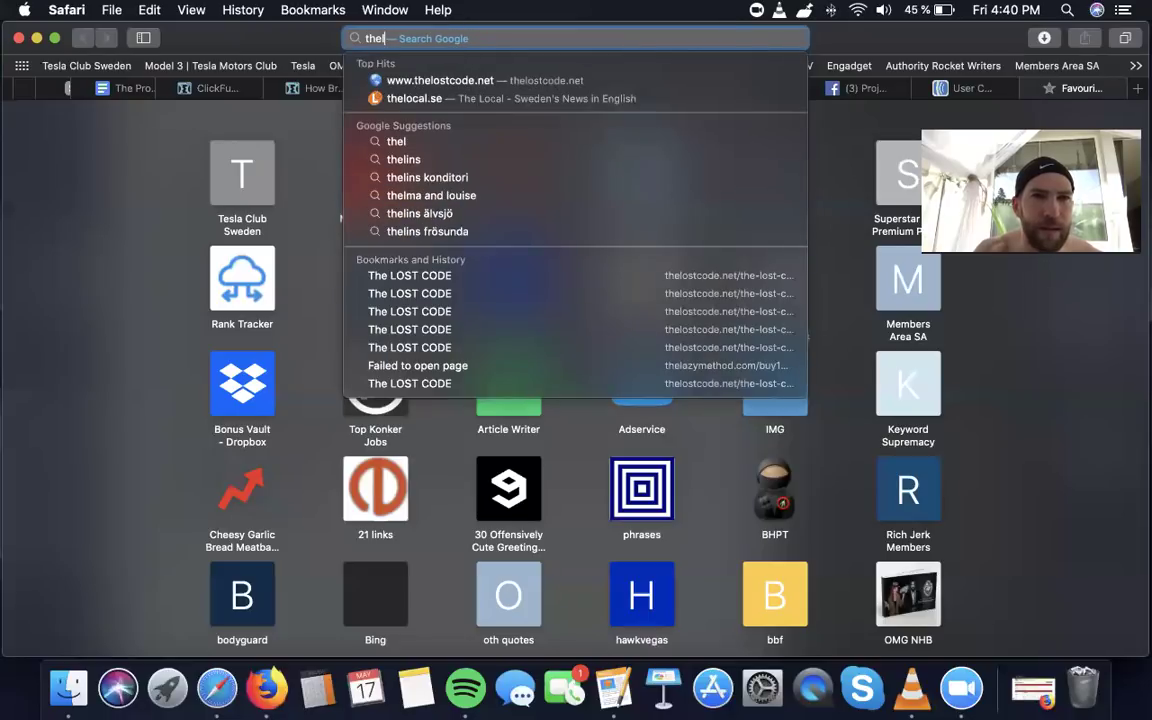
type("ostcode.net/member-s-area22403334")
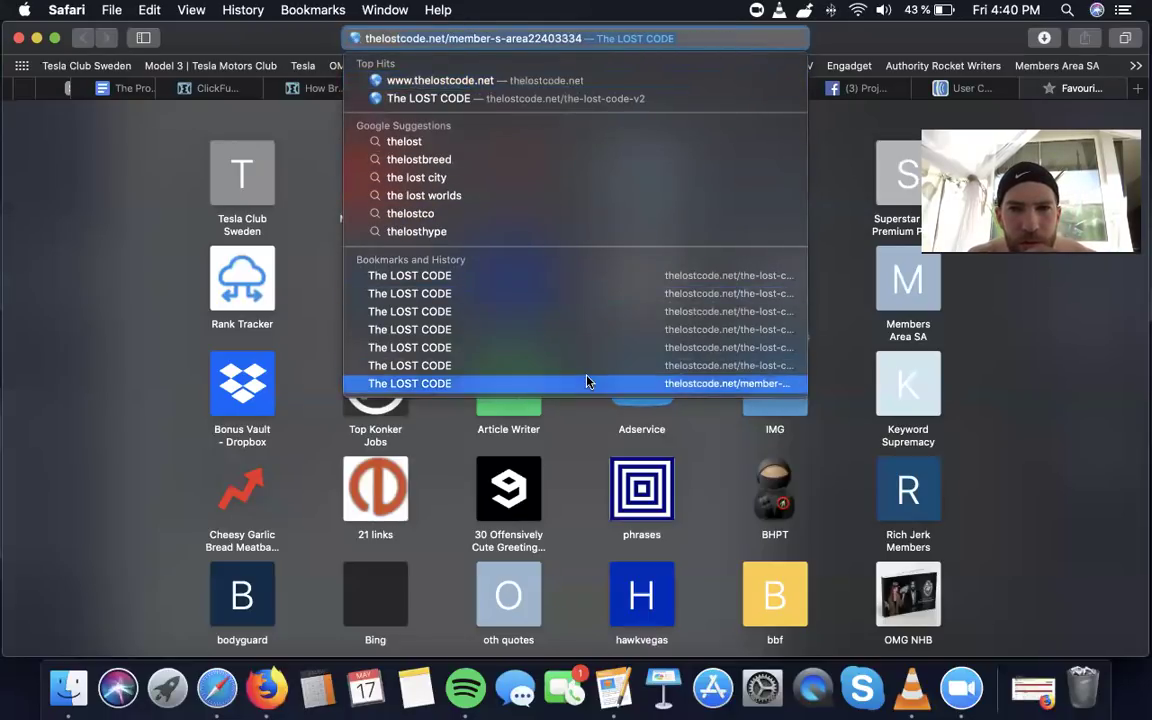
left_click(586, 382)
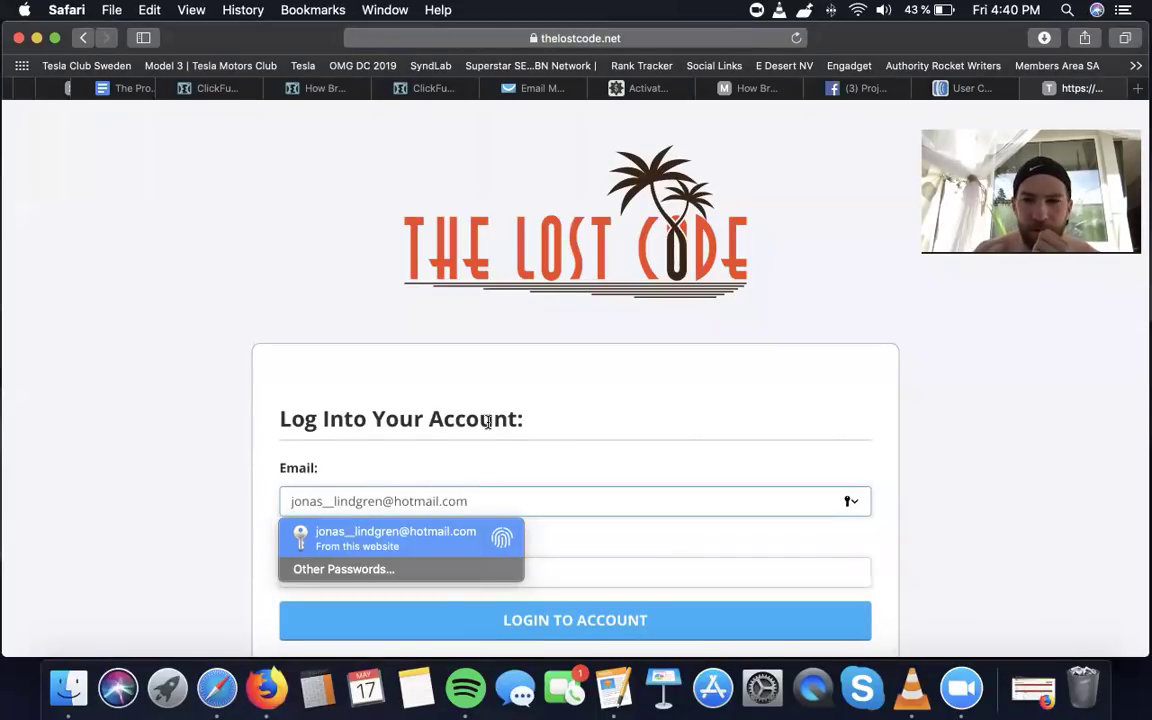
- Log in to The Lost Code members' area with the saved account e-mail and password, and open the Audition Money Method lesson
key("Return")
left_click(465, 612)
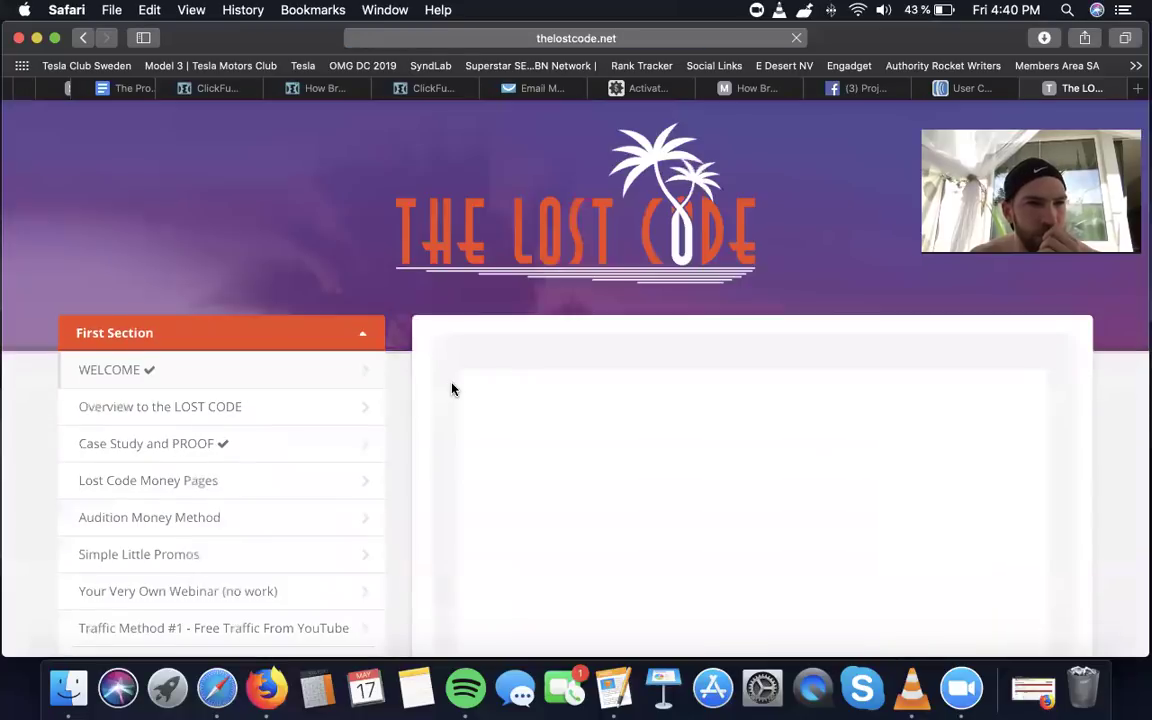
scroll(375, 405, "down", 2)
left_click(375, 405)
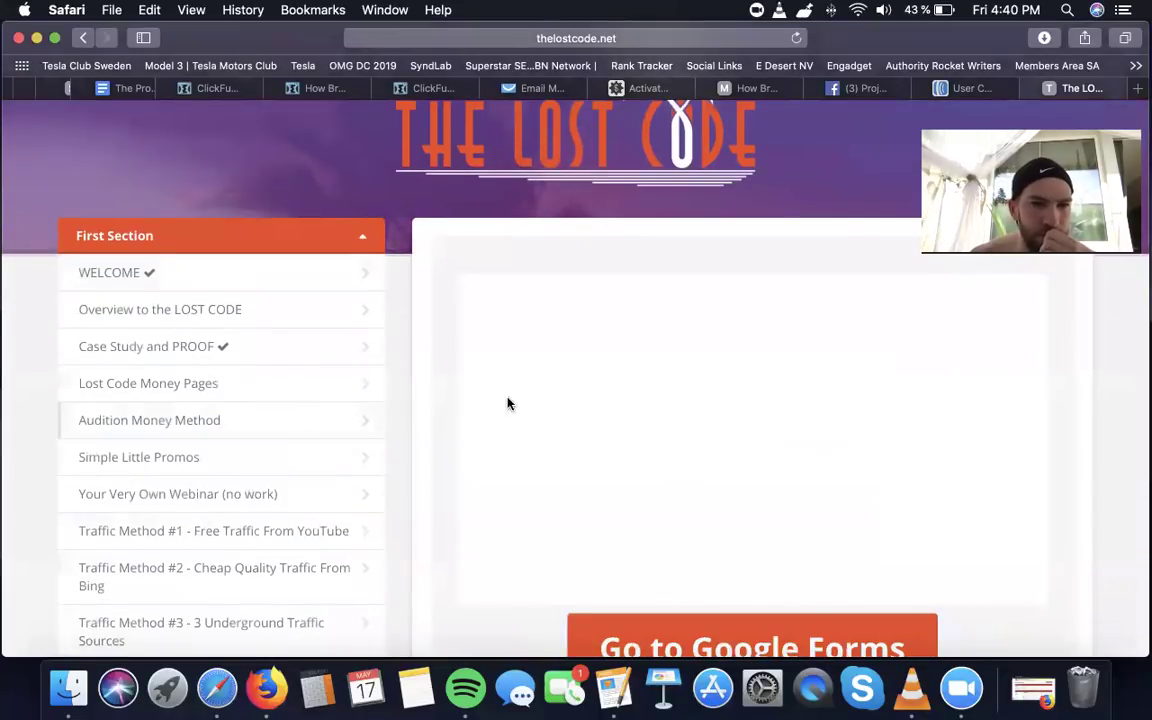
- Follow the Audition Money Method lesson's Google Forms link, look at the page, and close it to return to the lesson
scroll(640, 502, "down", 5)
left_click(690, 395)
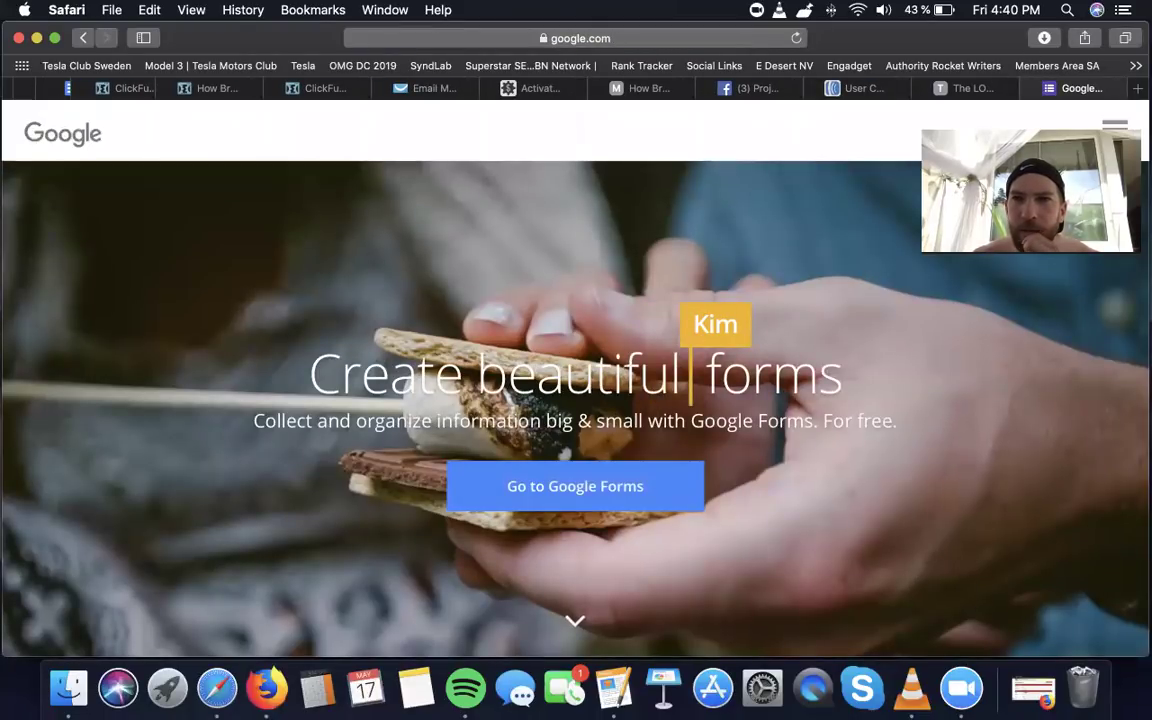
left_click(1114, 125)
left_click(1115, 122)
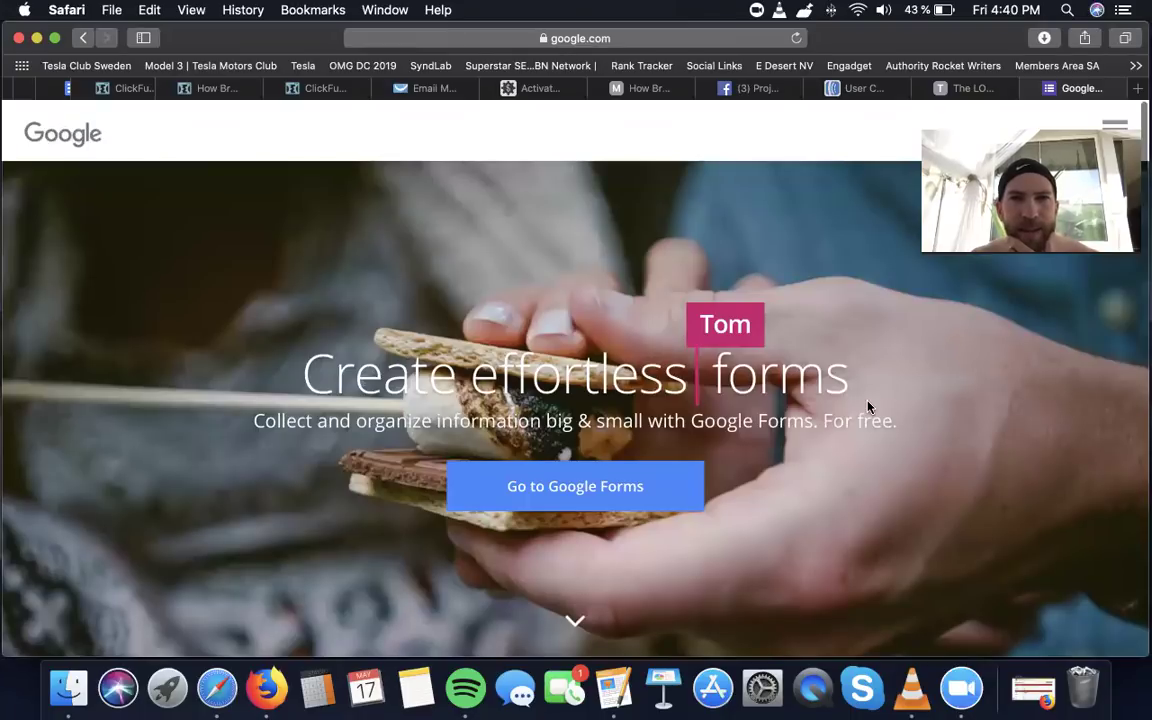
key("super+w")
scroll(468, 386, "up", 5)
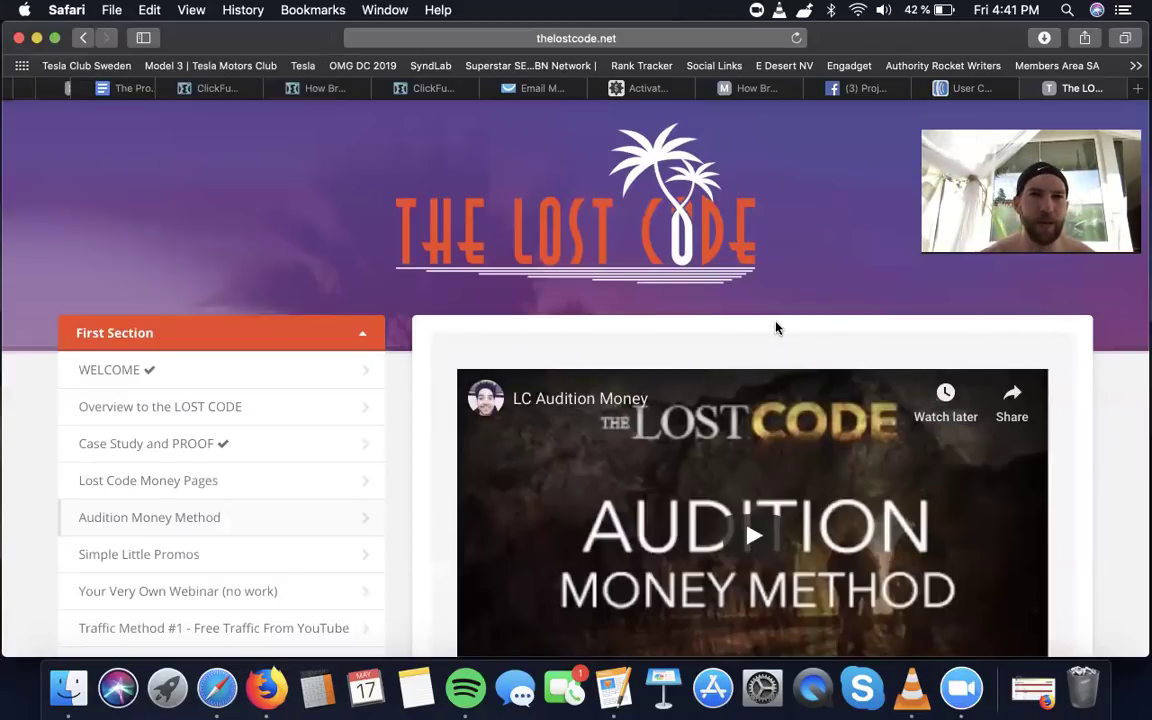
- Open the Commission Gorilla members' My Pages list in a new tab
key("super+t")
type("commissiongorilla.com")
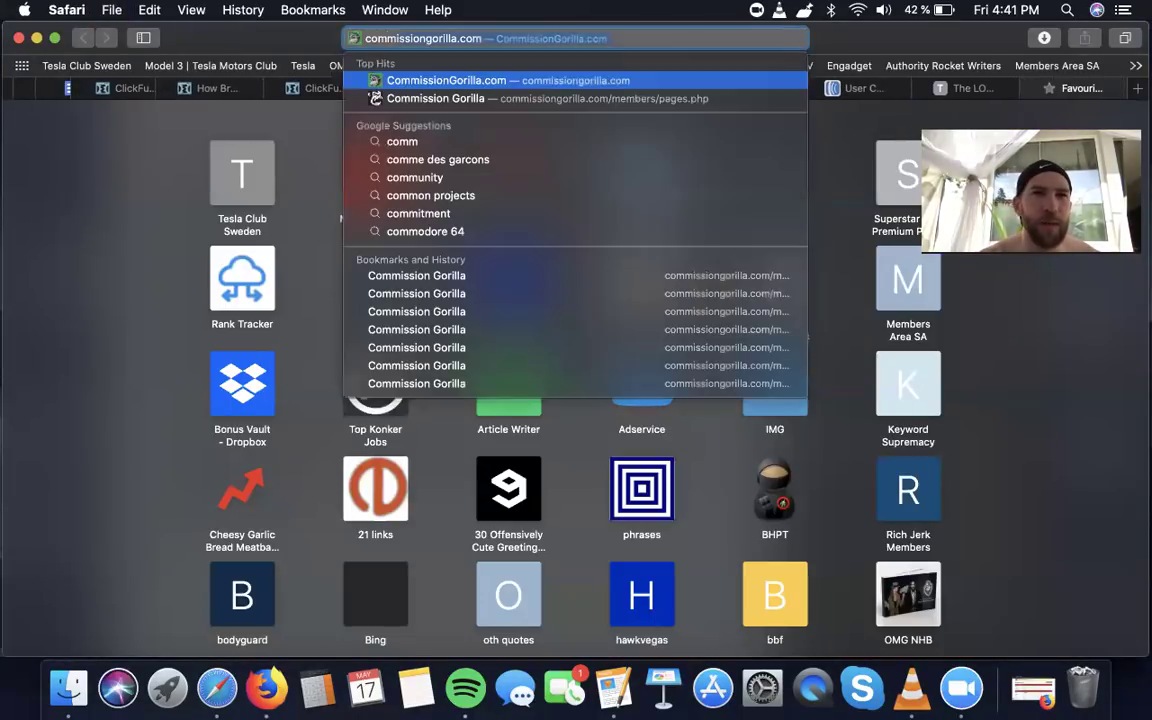
key("Down")
key("Return")
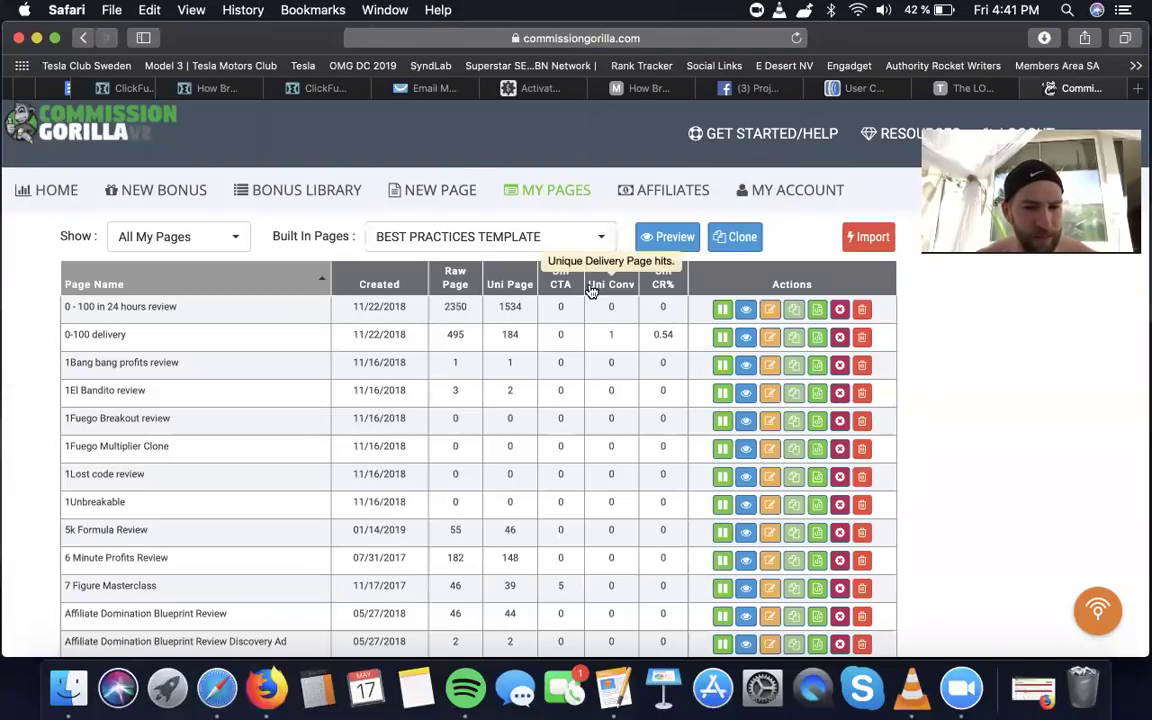
- Find the Stealthd Review Email page in the pages list and open its preview
key("super+f")
type("ste")
key("BackSpace")
key("BackSpace")
key("BackSpace")
key("BackSpace")
key("BackSpace")
key("BackSpace")
key("BackSpace")
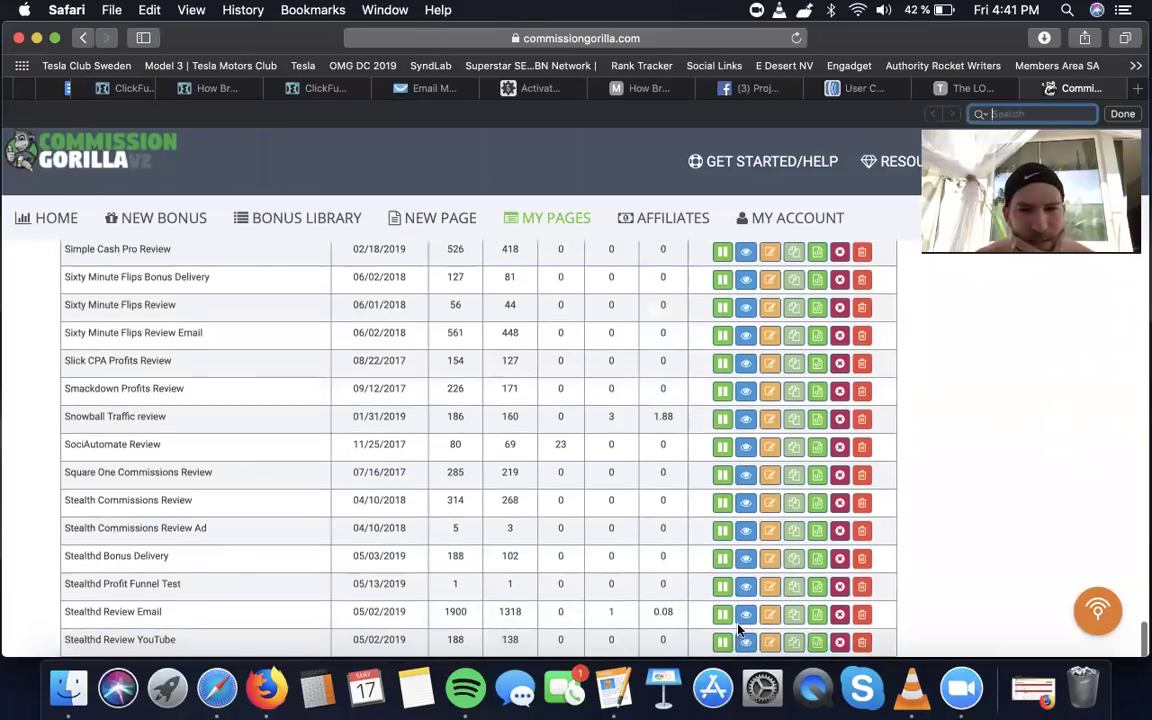
left_click(747, 618)
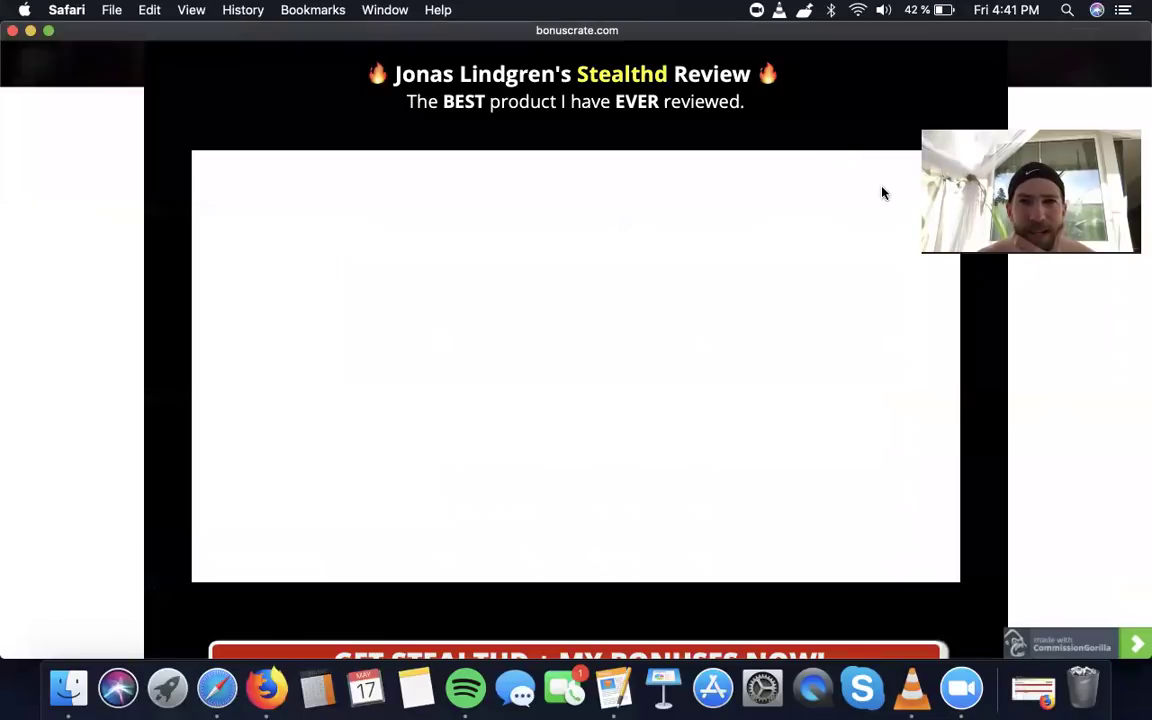
- Look through the Stealthd review page's product description, upgrades and exclusive bonuses, and close the preview
scroll(500, 240, "down", 10)
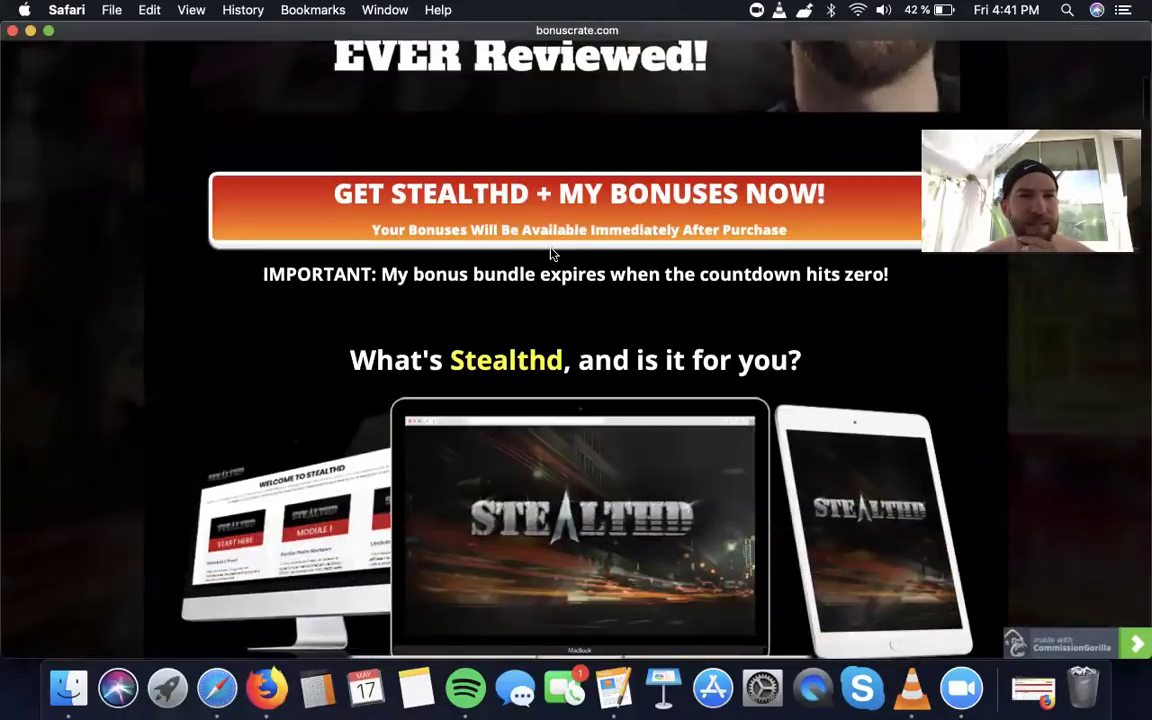
scroll(511, 308, "down", 10)
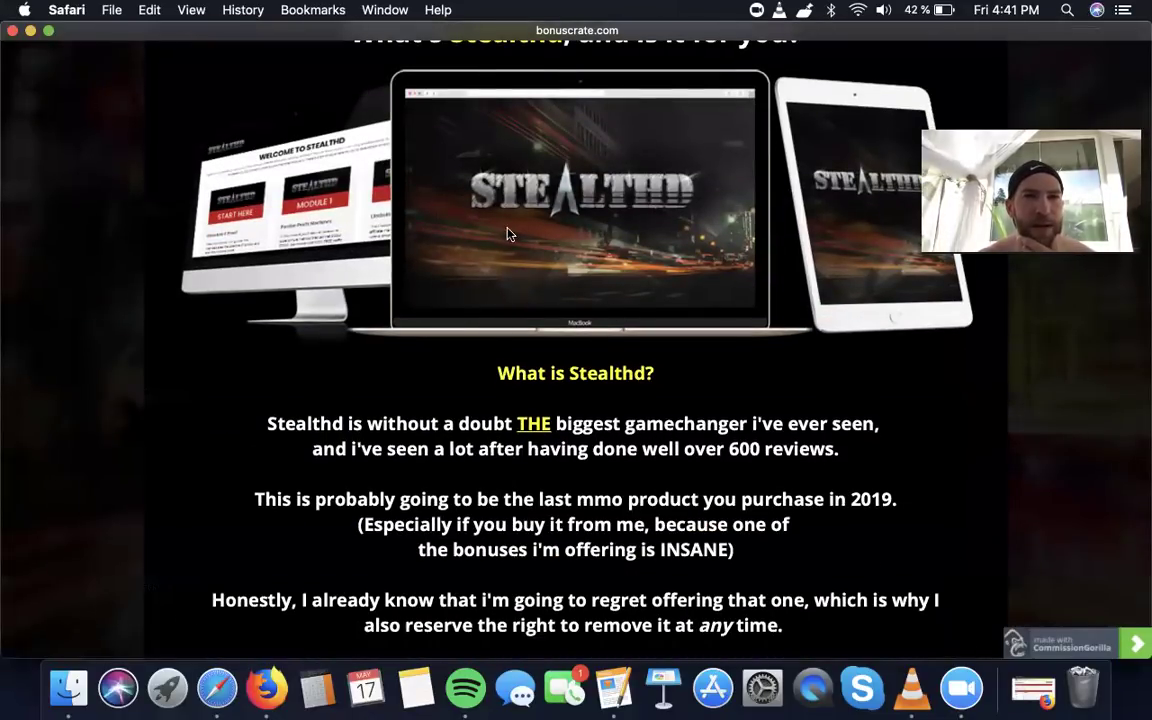
scroll(465, 265, "down", 3)
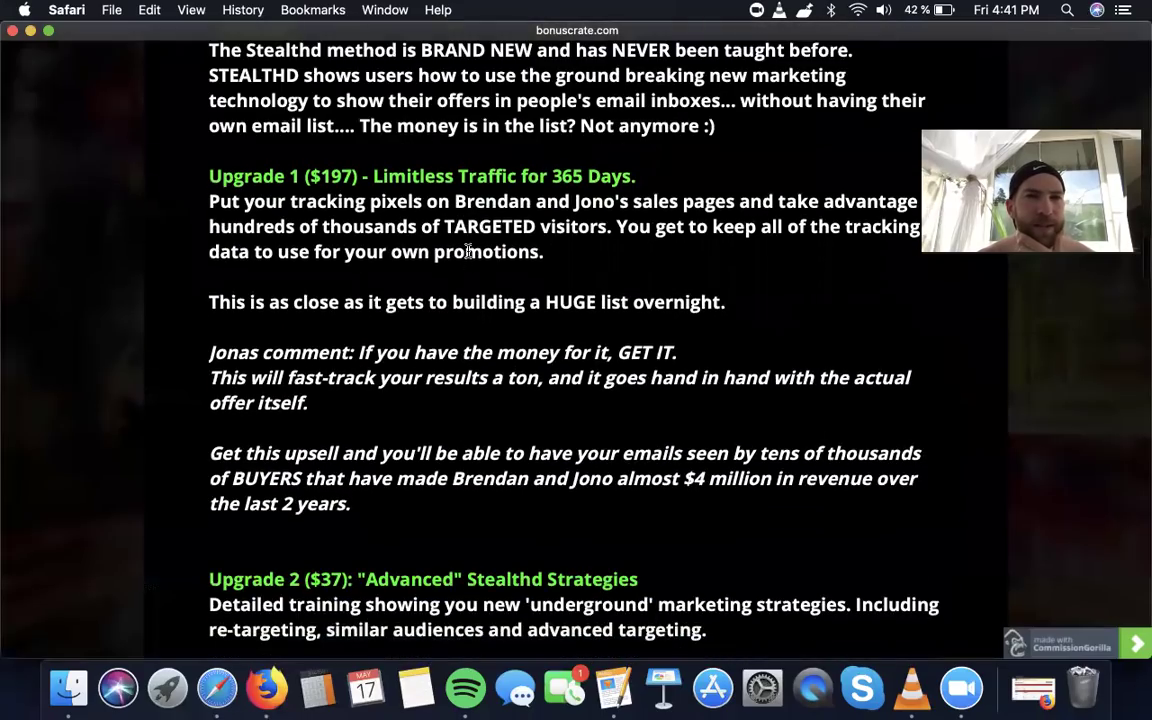
scroll(411, 357, "down", 10)
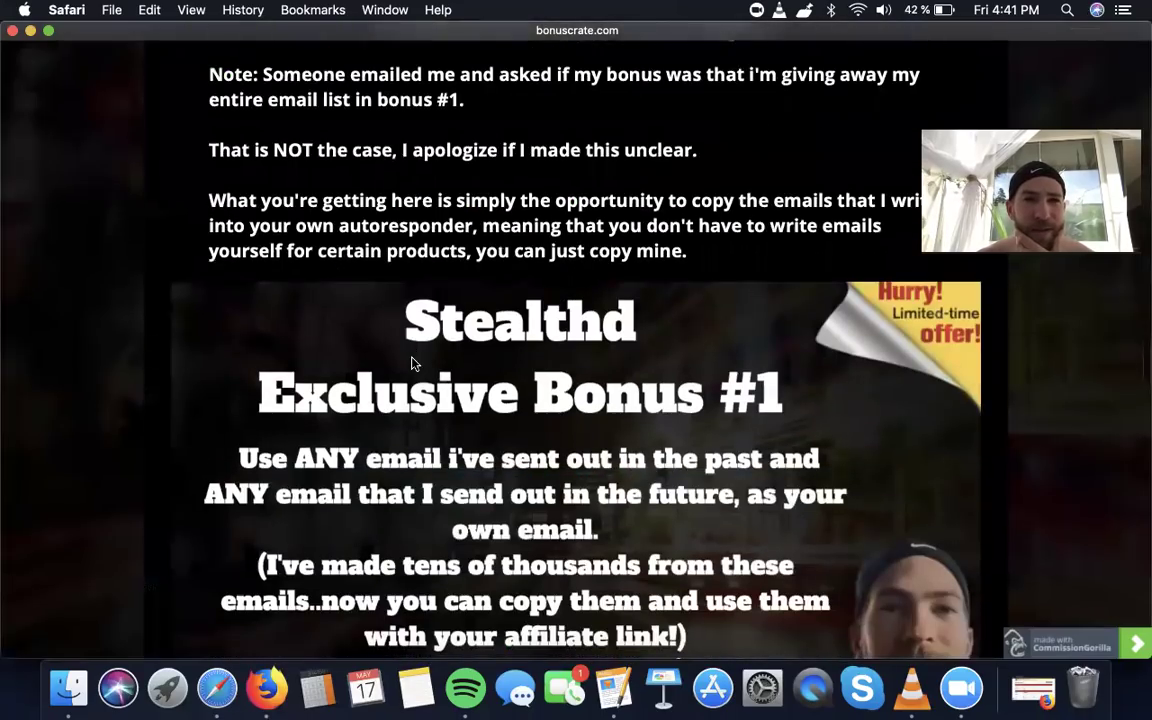
scroll(411, 357, "down", 15)
scroll(421, 387, "down", 5)
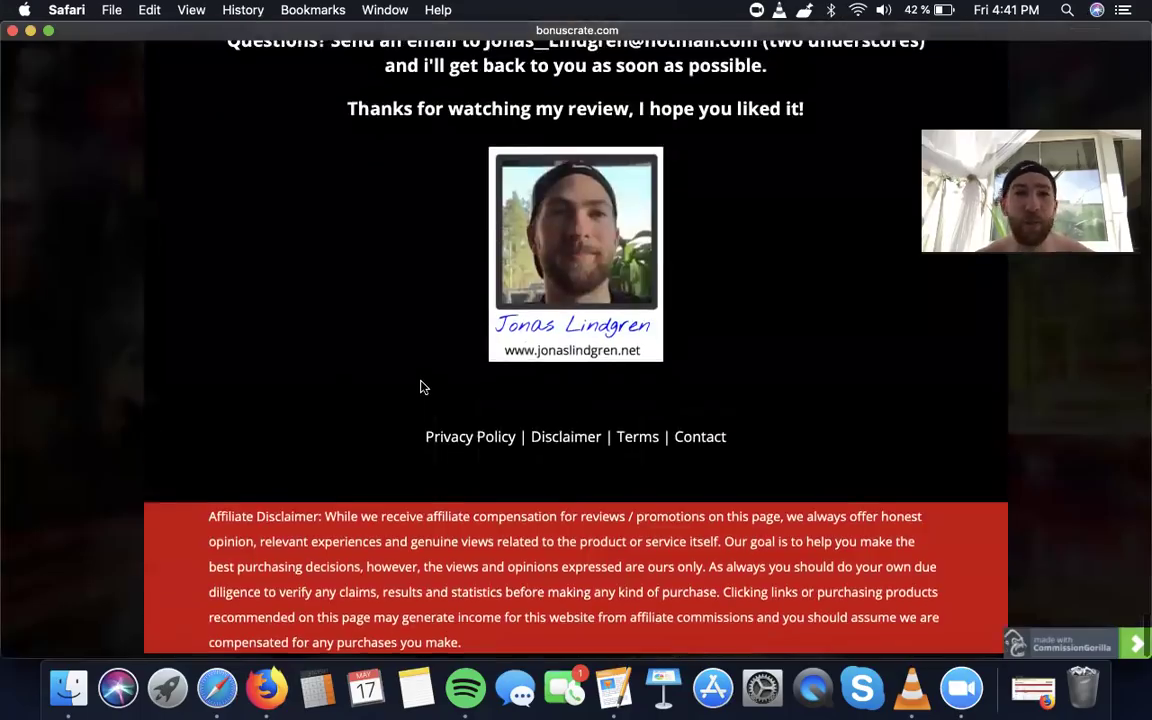
scroll(422, 386, "up", 20)
scroll(195, 221, "down", 2)
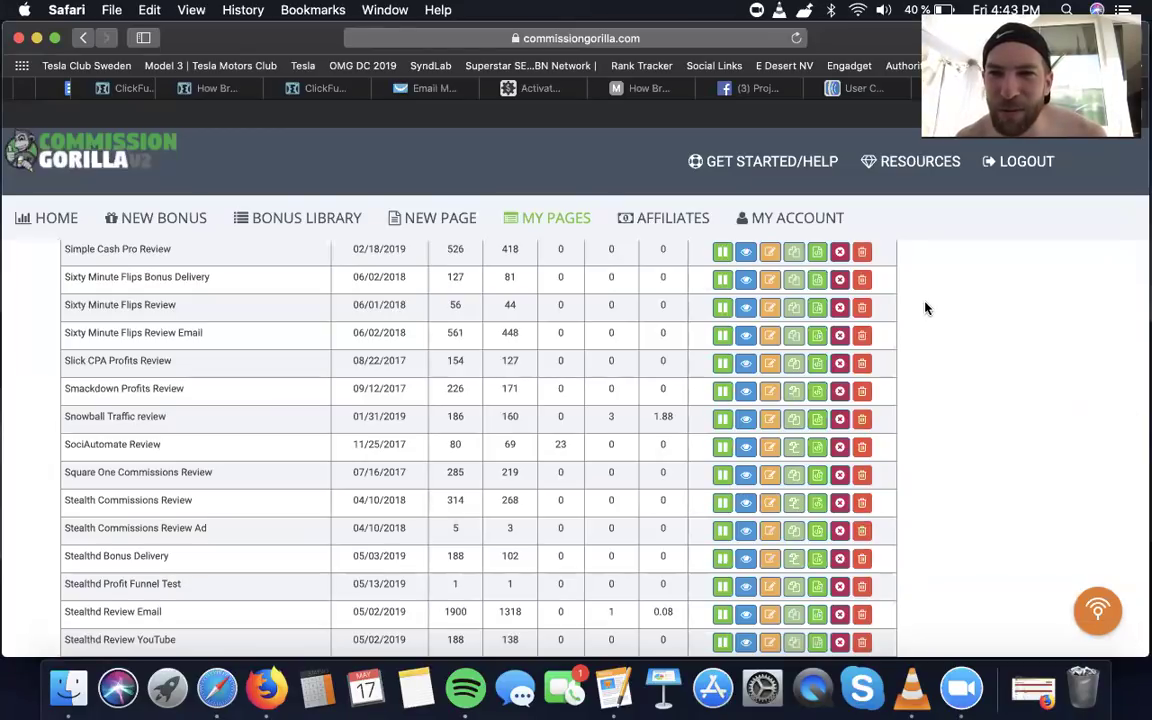
key("super+w")
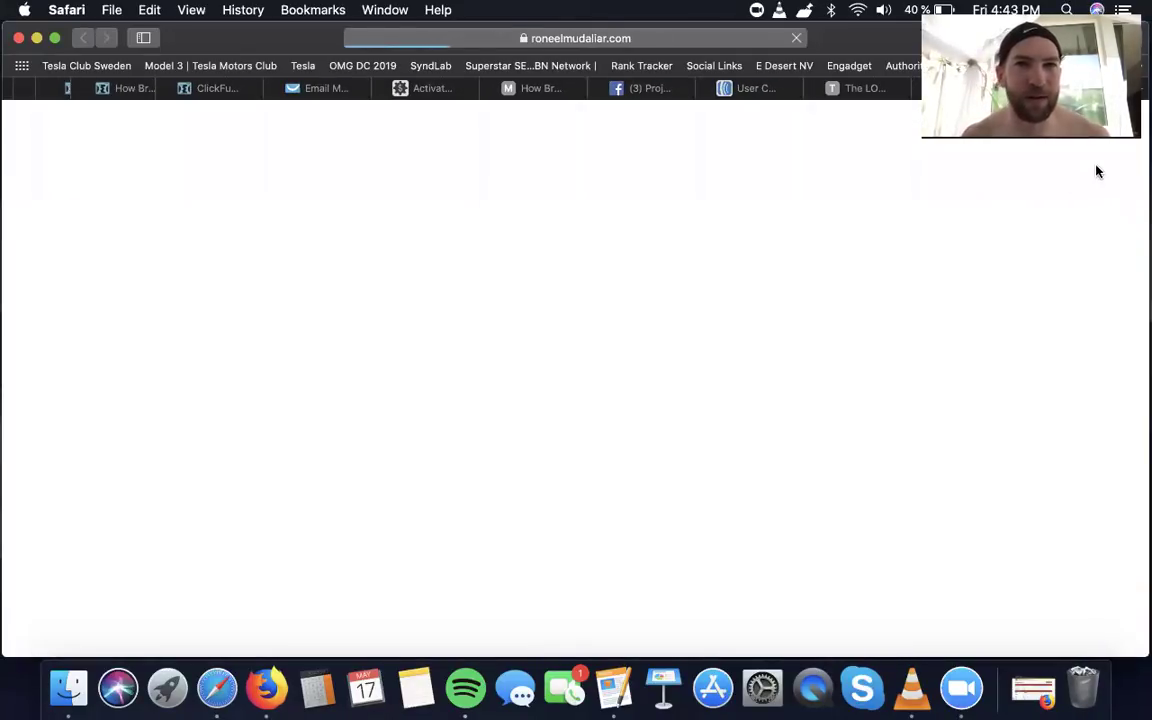
- Look at the opening section of the other reviewer's STEALTHD bonus page and dismiss the free e-book sign-up pop-up
scroll(763, 306, "down", 4)
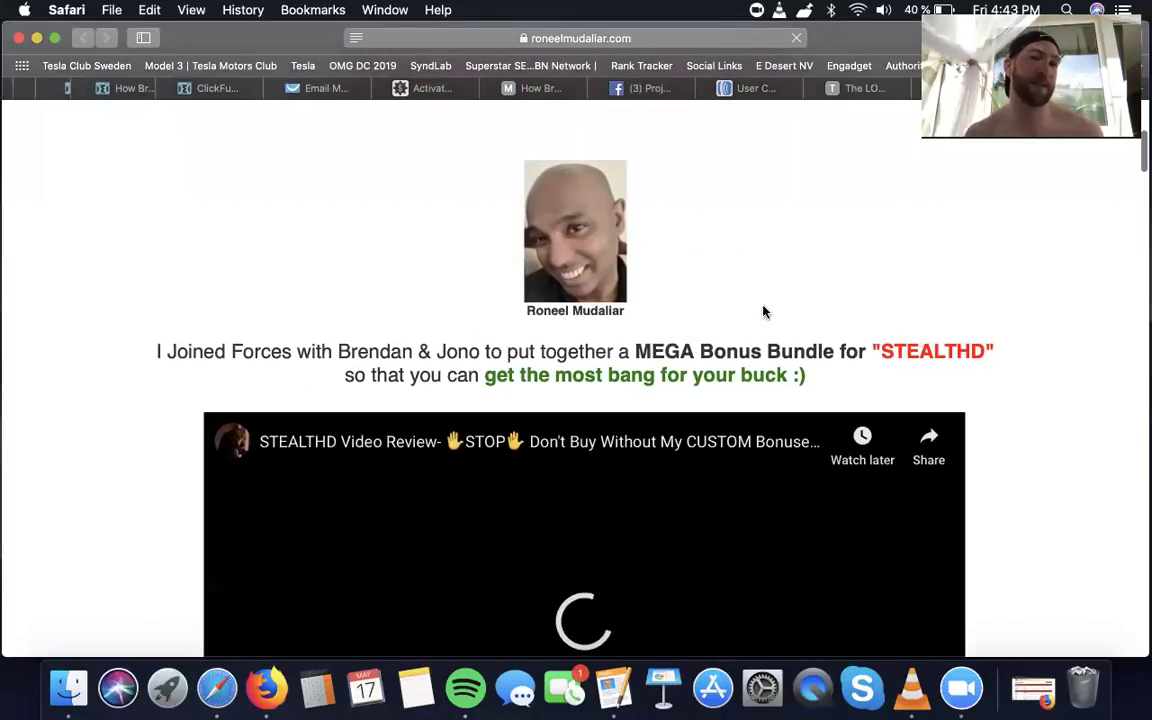
scroll(763, 312, "down", 3)
scroll(763, 312, "up", 4)
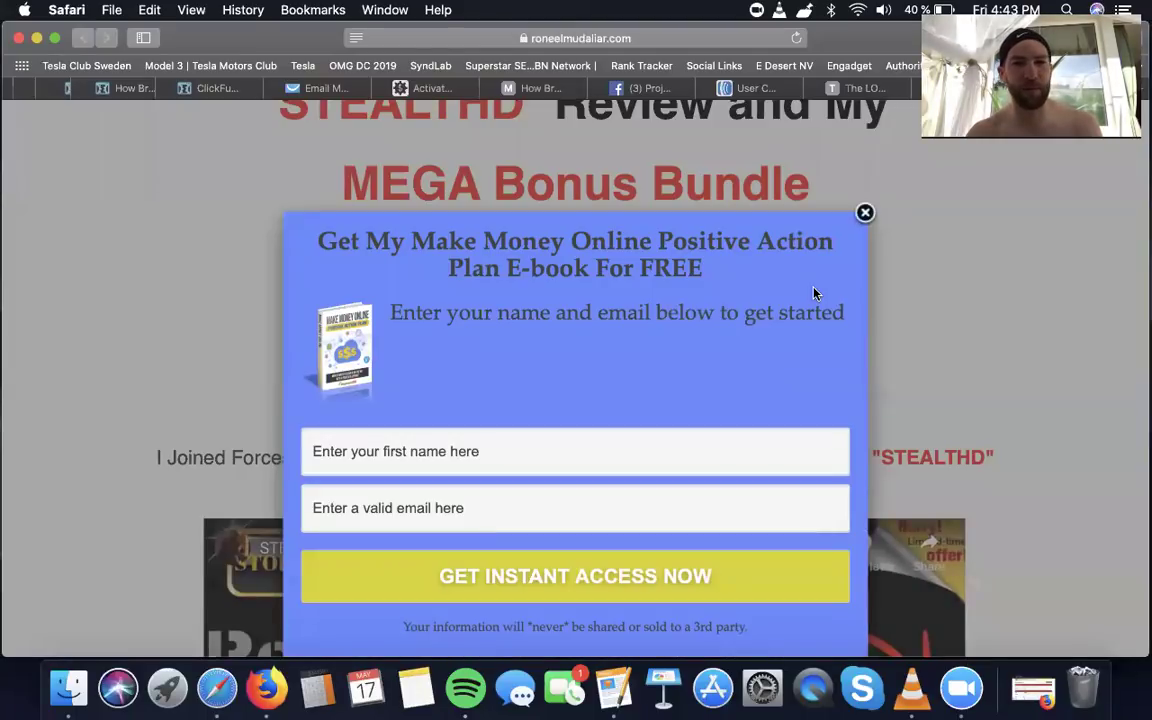
left_click(865, 213)
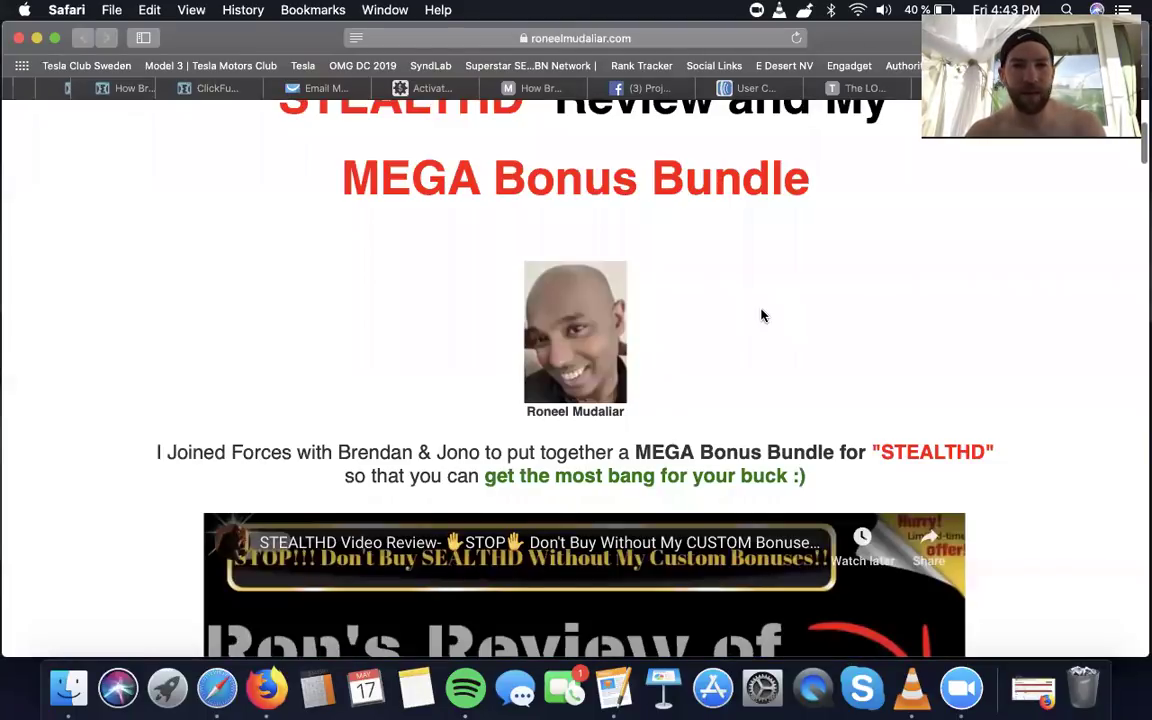
- Examine the bonus bundle offer and the STEALTHD sales funnel's upsell descriptions on the reviewer's page
scroll(762, 315, "down", 7)
scroll(762, 316, "down", 10)
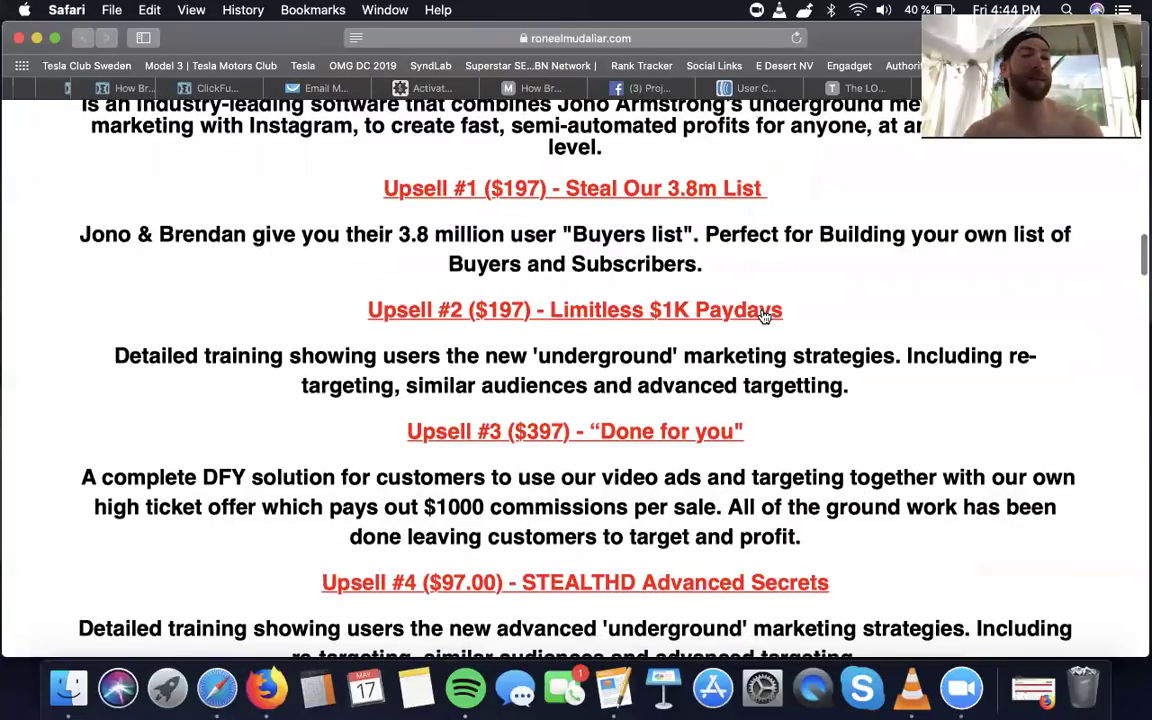
scroll(764, 317, "up", 2)
scroll(764, 317, "down", 2)
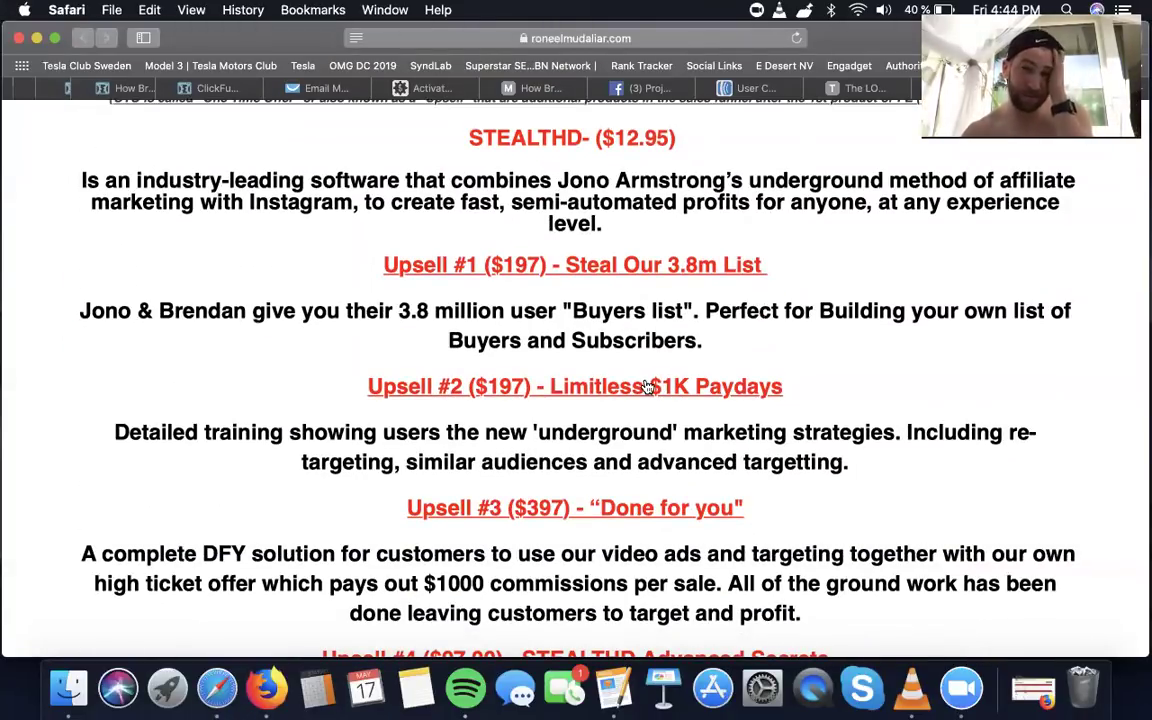
scroll(590, 345, "up", 6)
scroll(610, 362, "up", 3)
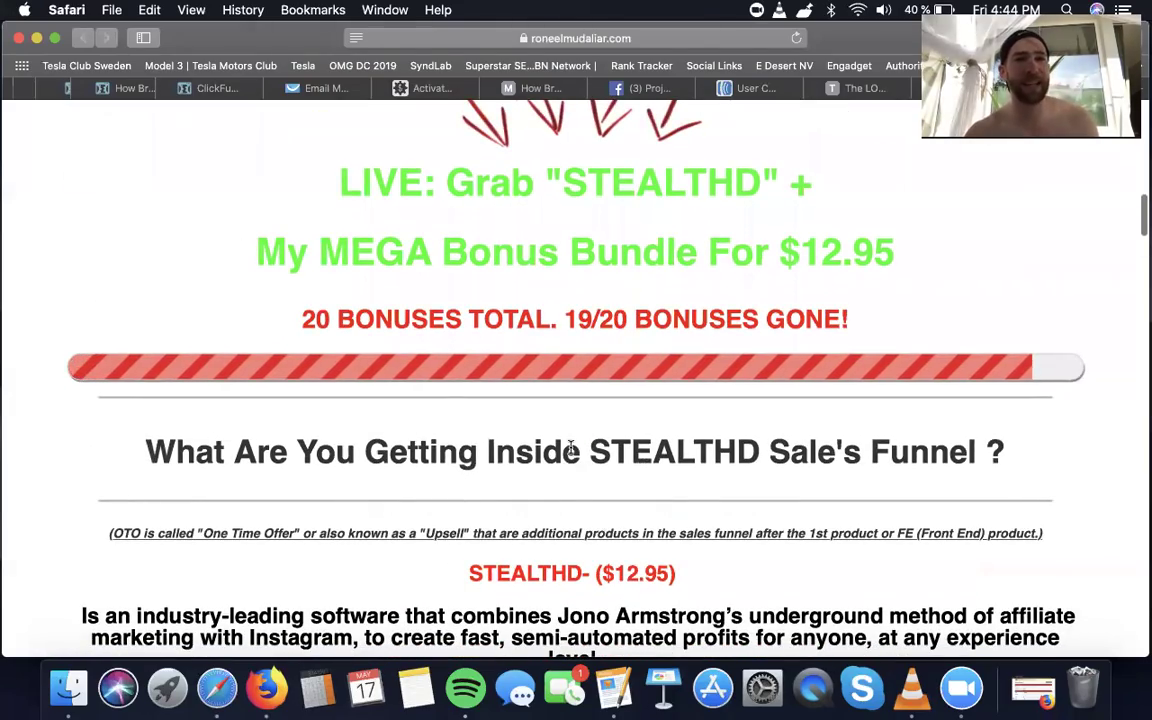
scroll(575, 355, "up", 4)
scroll(570, 345, "down", 12)
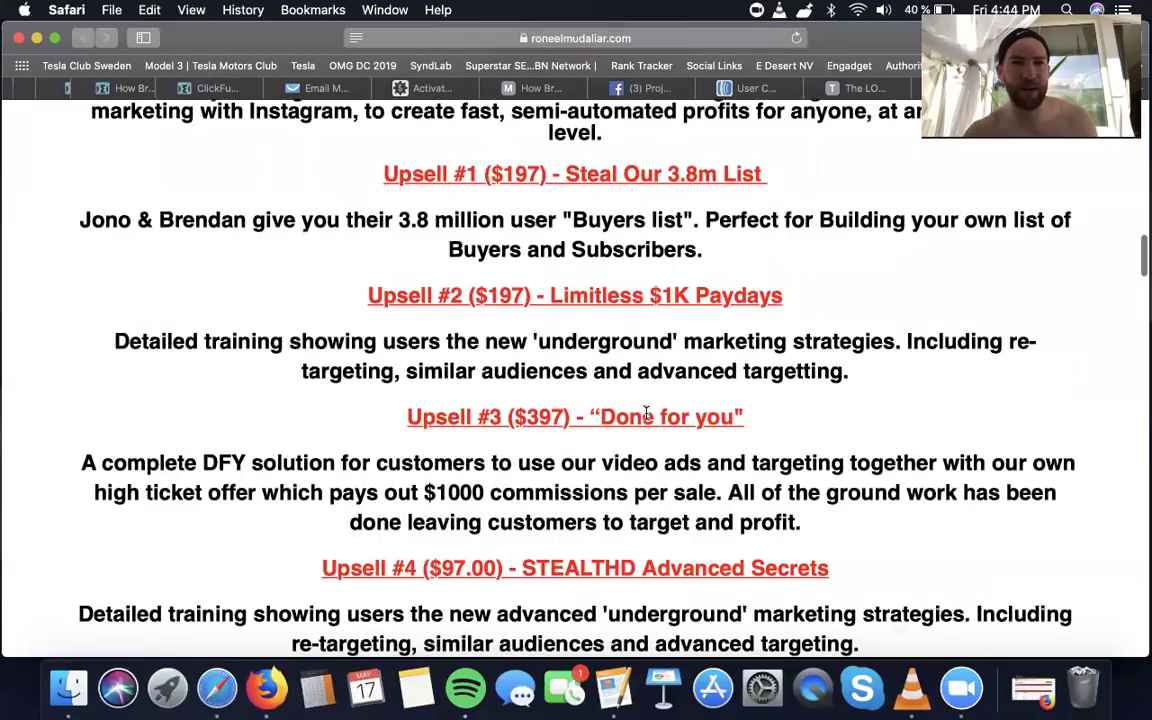
- Look through the bonus tutorials on the reviewer's STEALTHD page and examine its closing offer and contact section
scroll(620, 260, "down", 20)
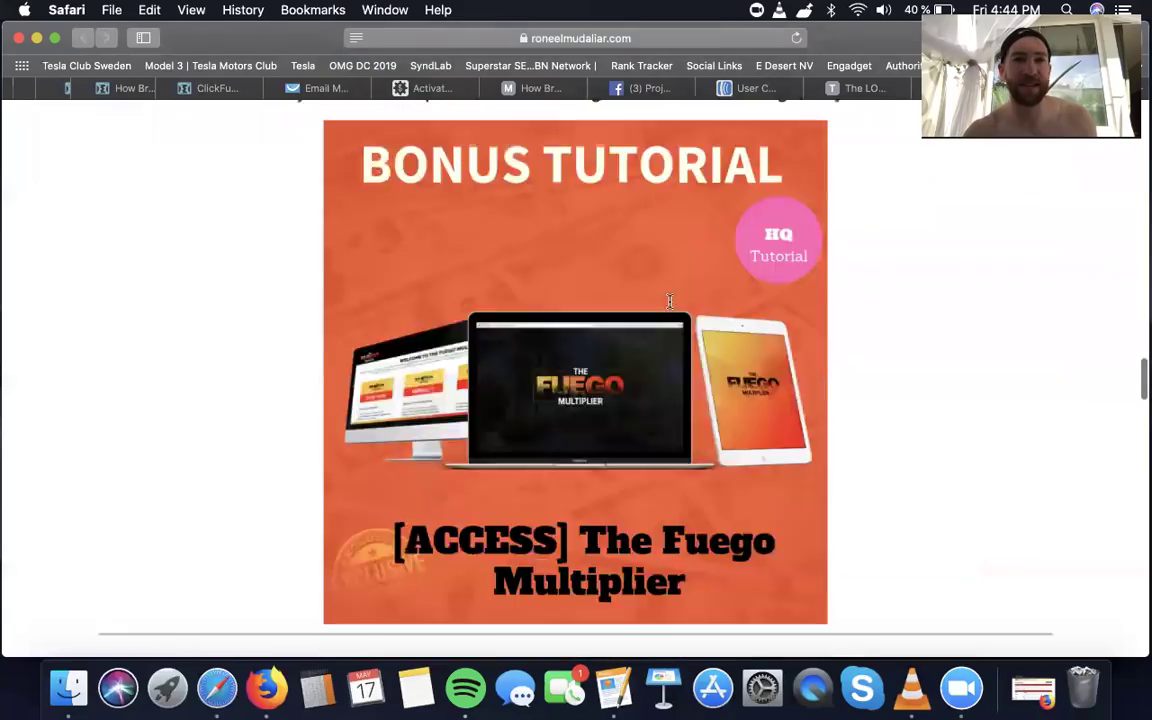
scroll(669, 320, "down", 20)
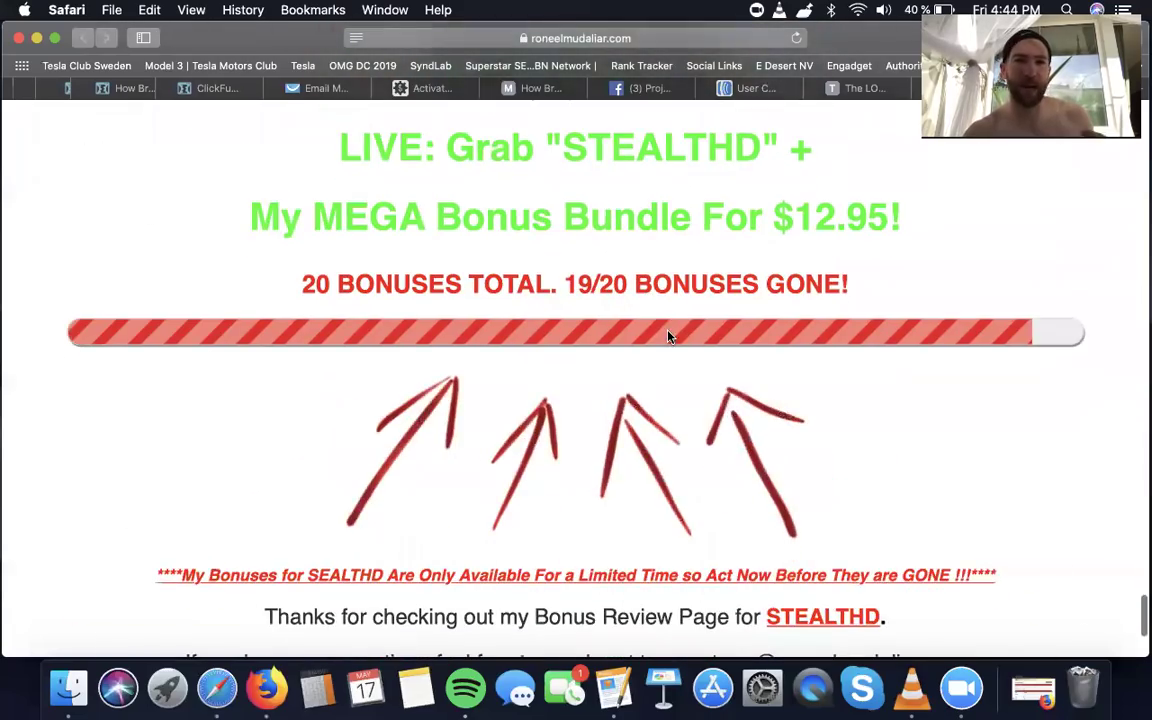
scroll(663, 303, "down", 5)
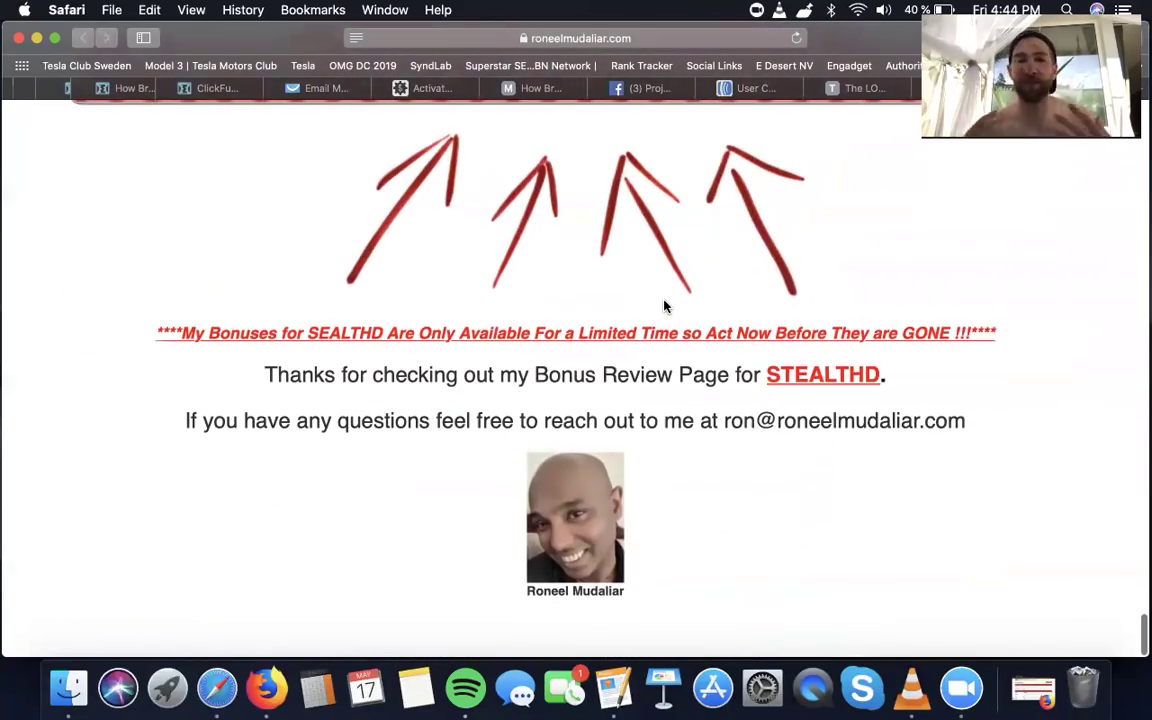
scroll(664, 306, "up", 15)
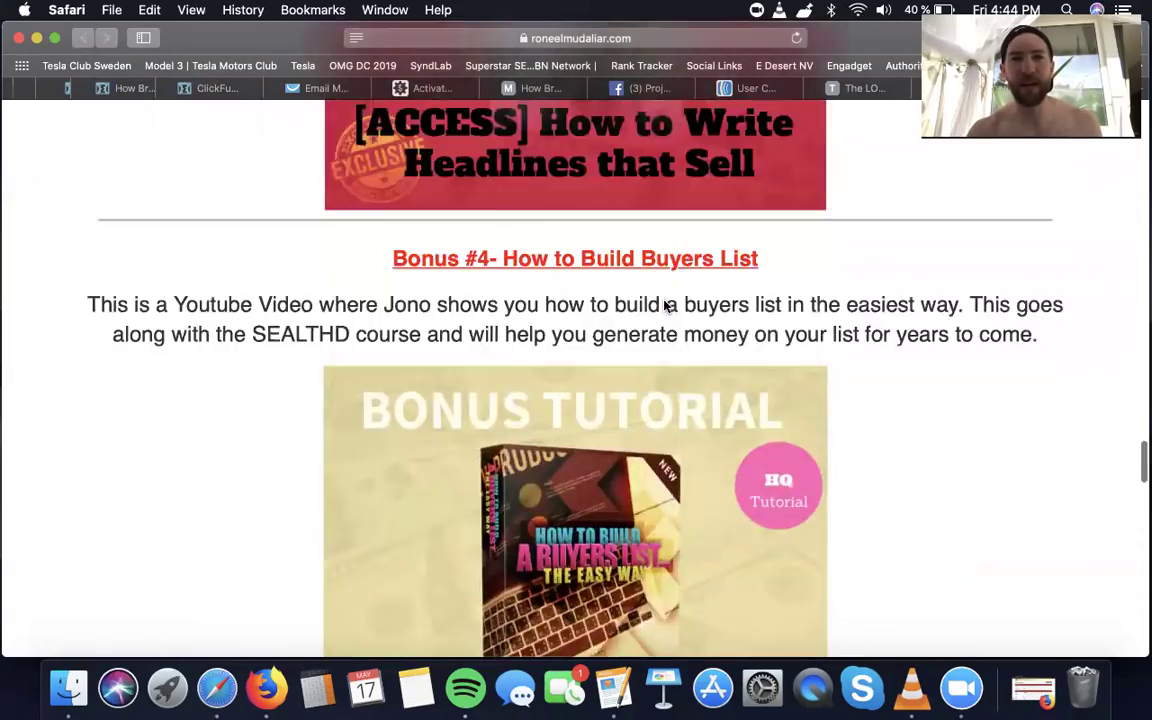
scroll(664, 306, "down", 15)
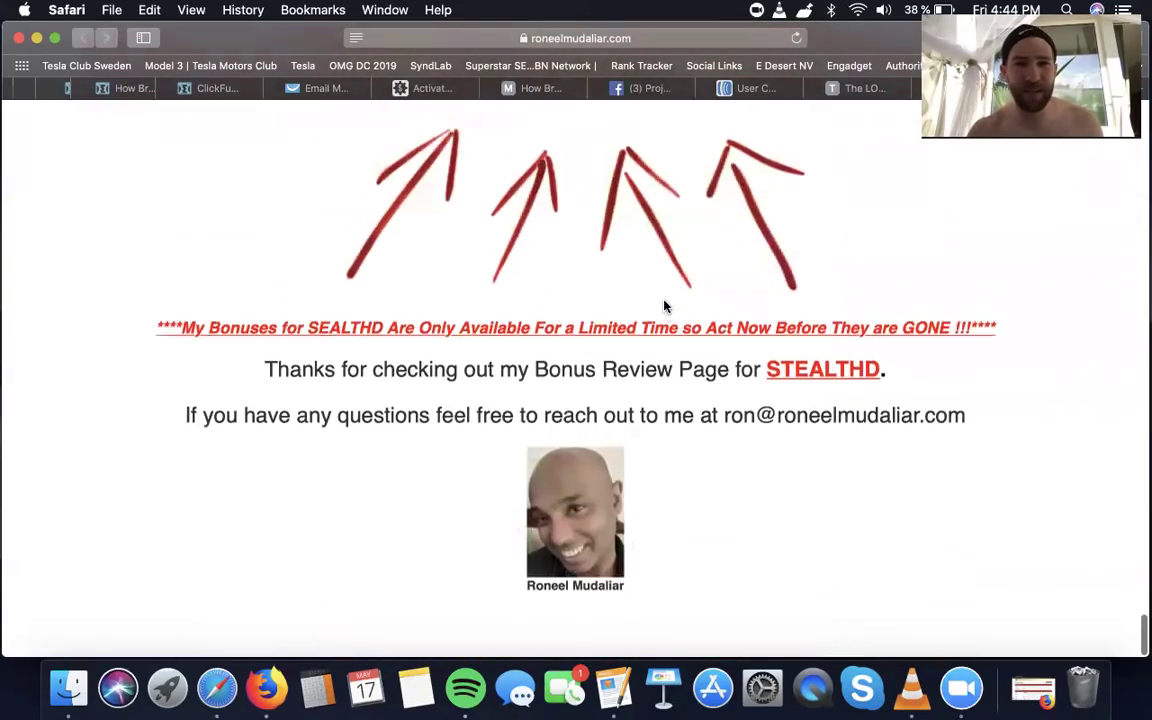
scroll(625, 519, "up", 8)
scroll(627, 519, "up", 10)
scroll(627, 519, "down", 15)
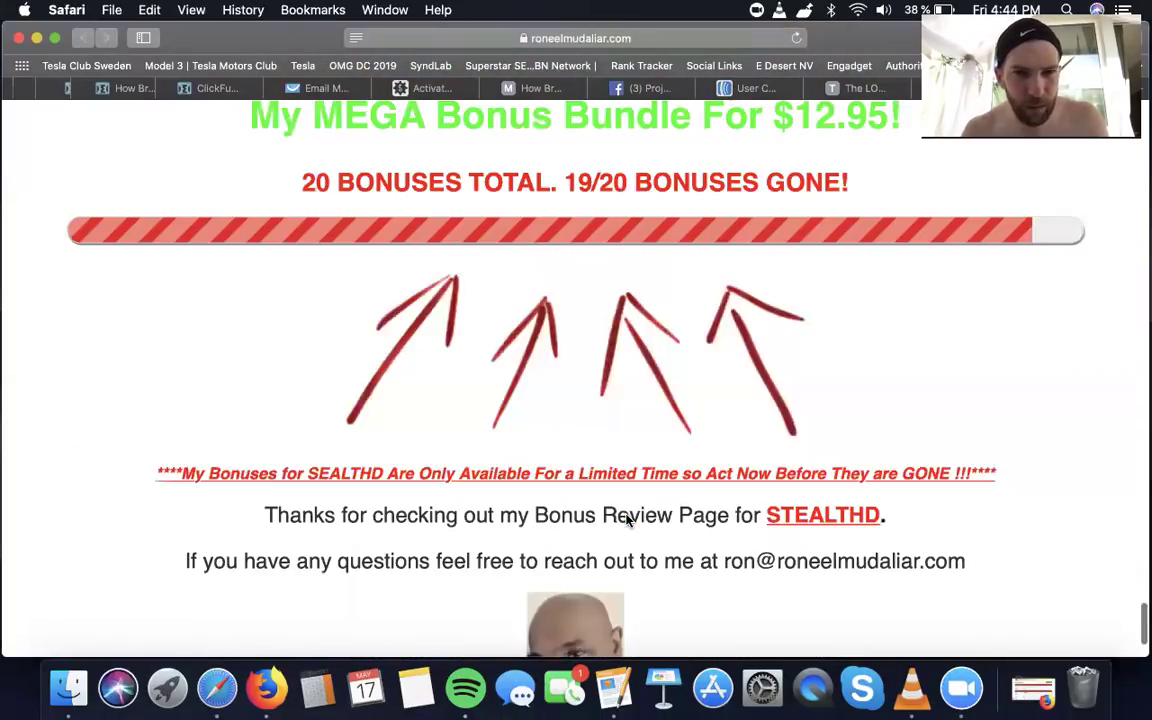
scroll(627, 519, "down", 3)
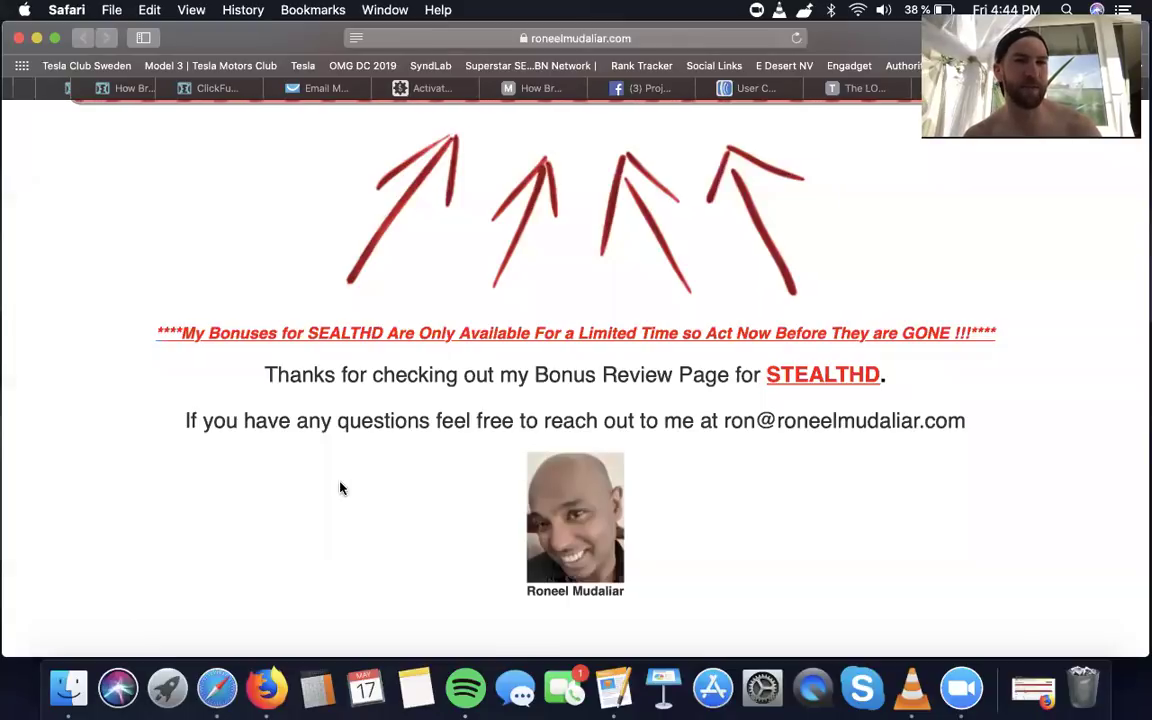
- Look back through the other reviewer's STEALTHD bonus page, from its closing section past the bonuses and review video to the header
scroll(849, 524, "down", 2)
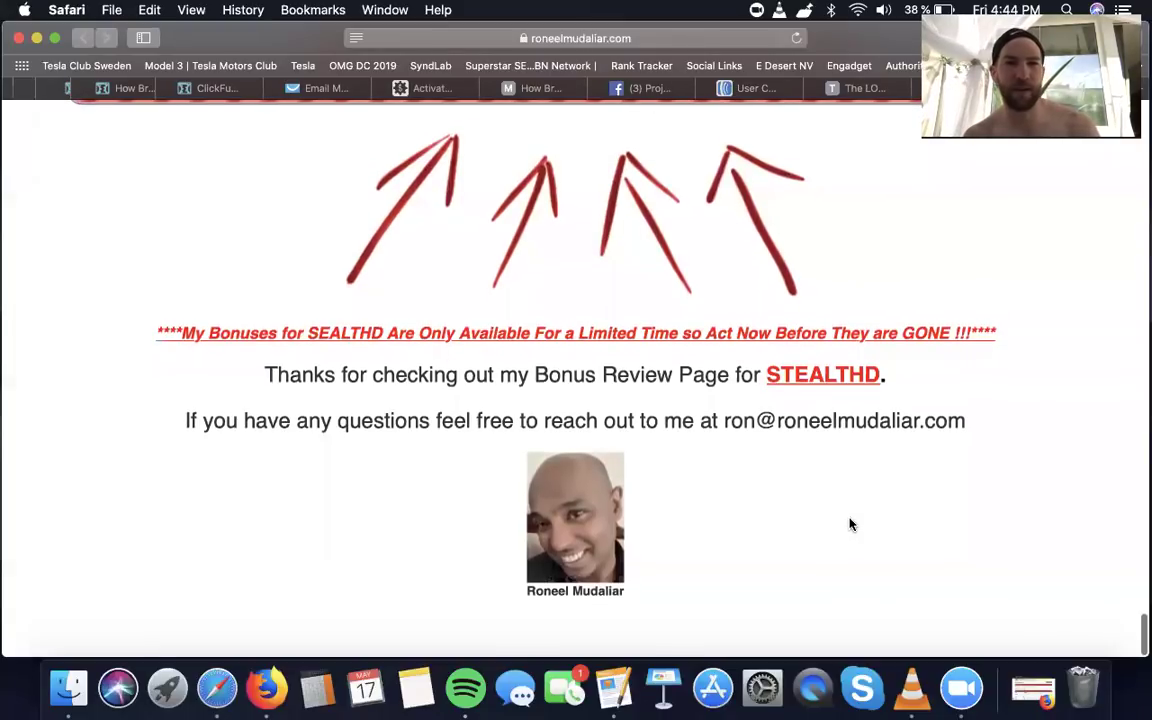
scroll(849, 524, "up", 15)
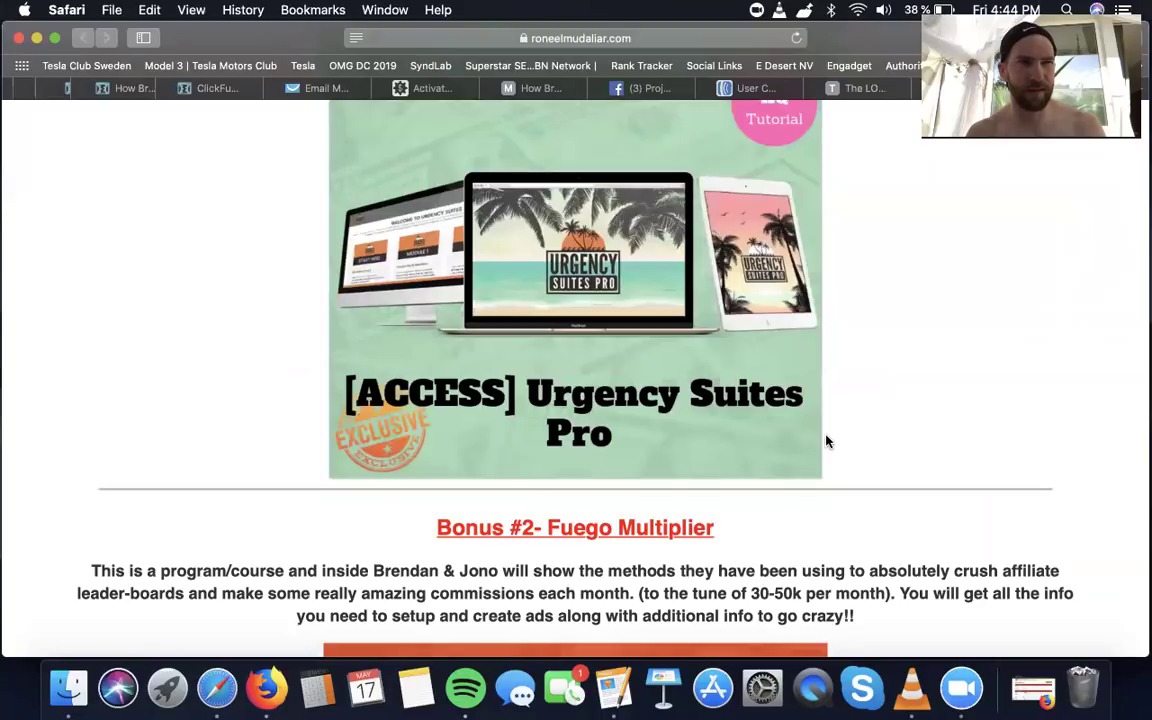
scroll(826, 441, "up", 20)
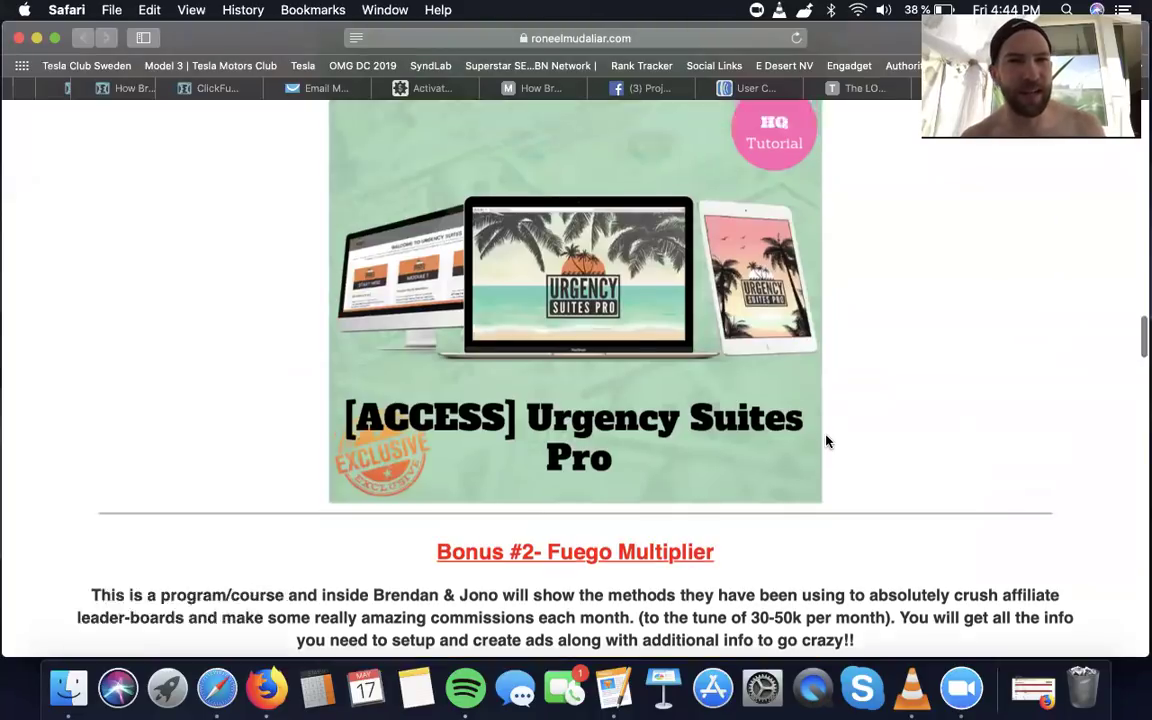
scroll(826, 441, "down", 7)
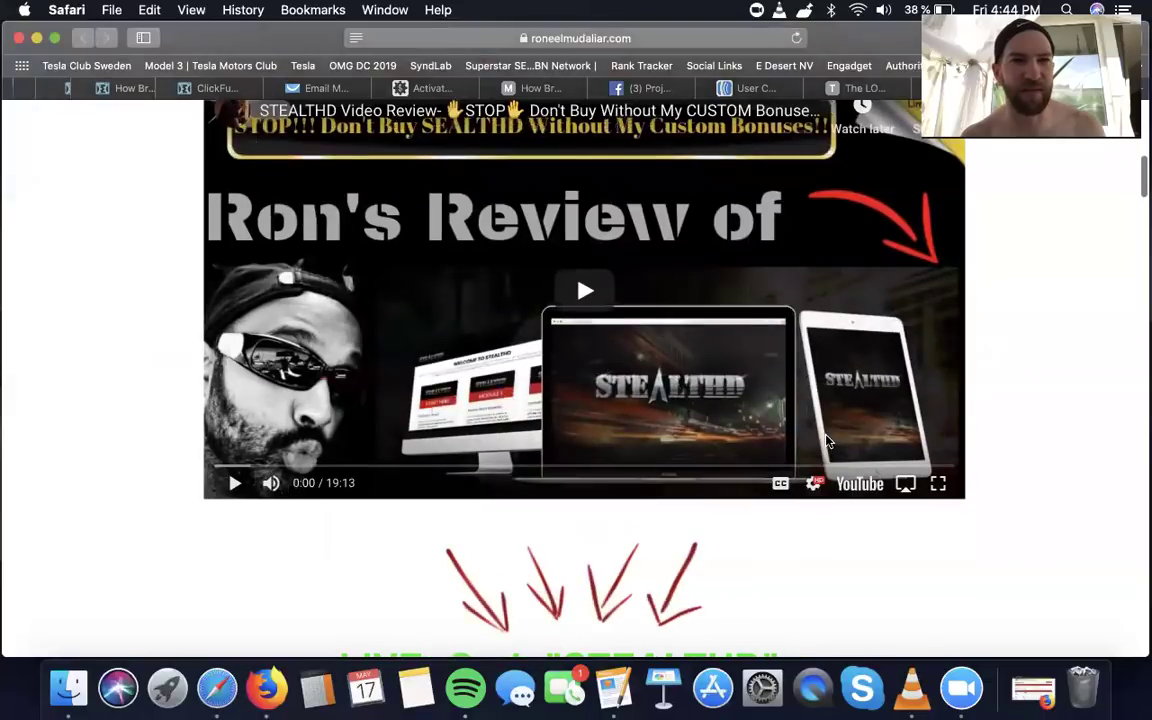
scroll(472, 408, "up", 2)
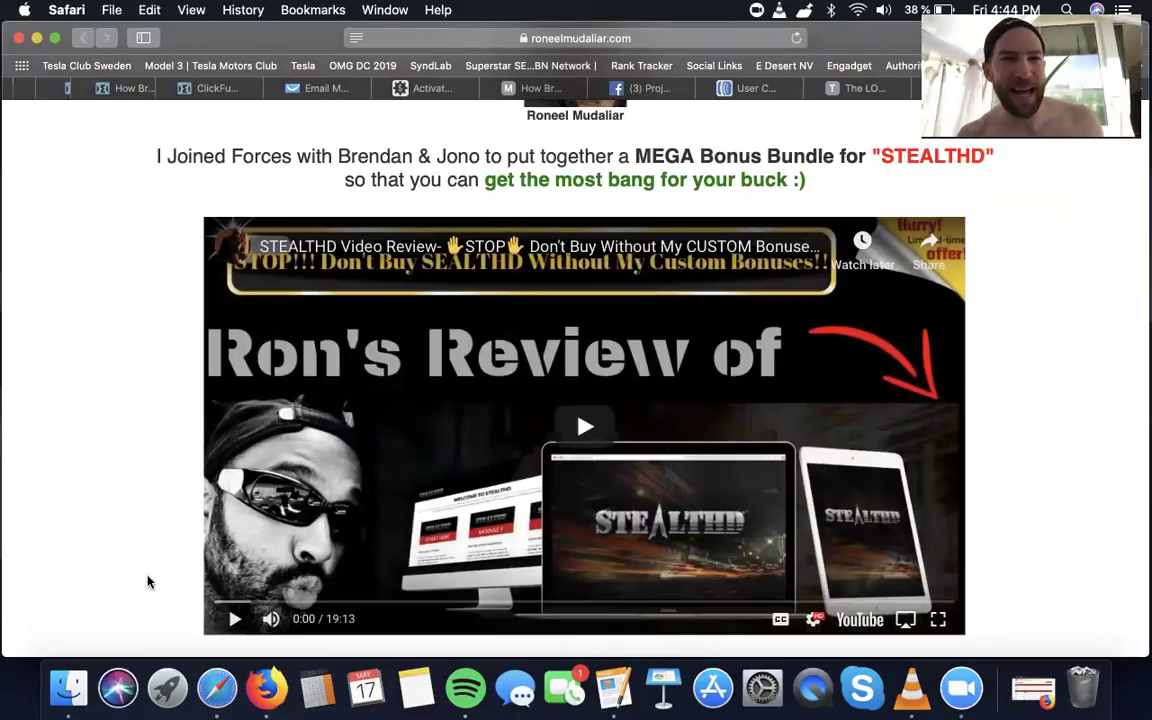
scroll(147, 582, "down", 2)
scroll(147, 582, "up", 10)
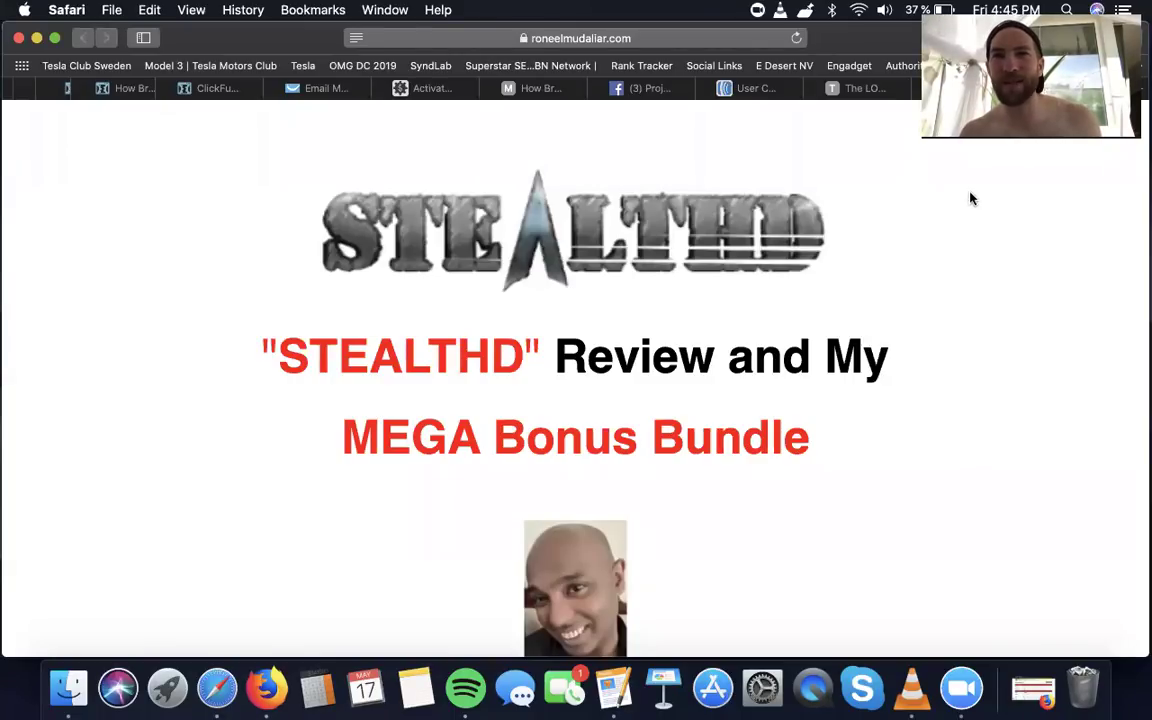
- Return to the Commission Gorilla page list, preview the Stealthd review page and go to its footer
left_click(895, 89)
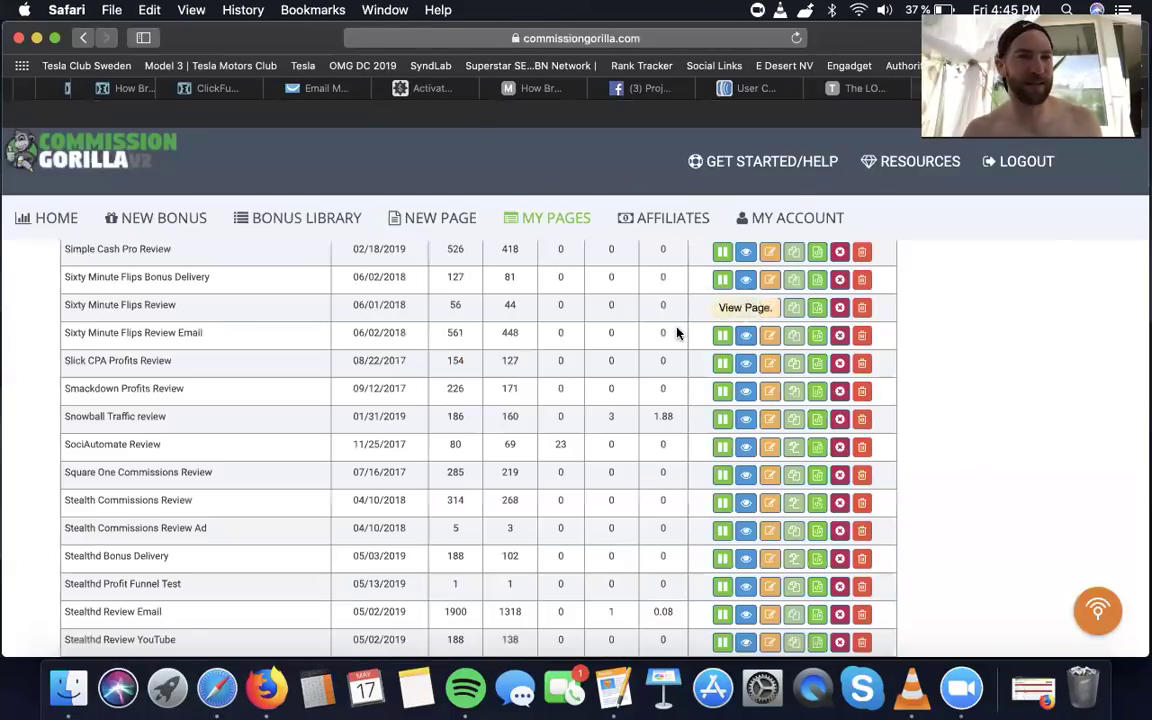
left_click(866, 91)
left_click(940, 89)
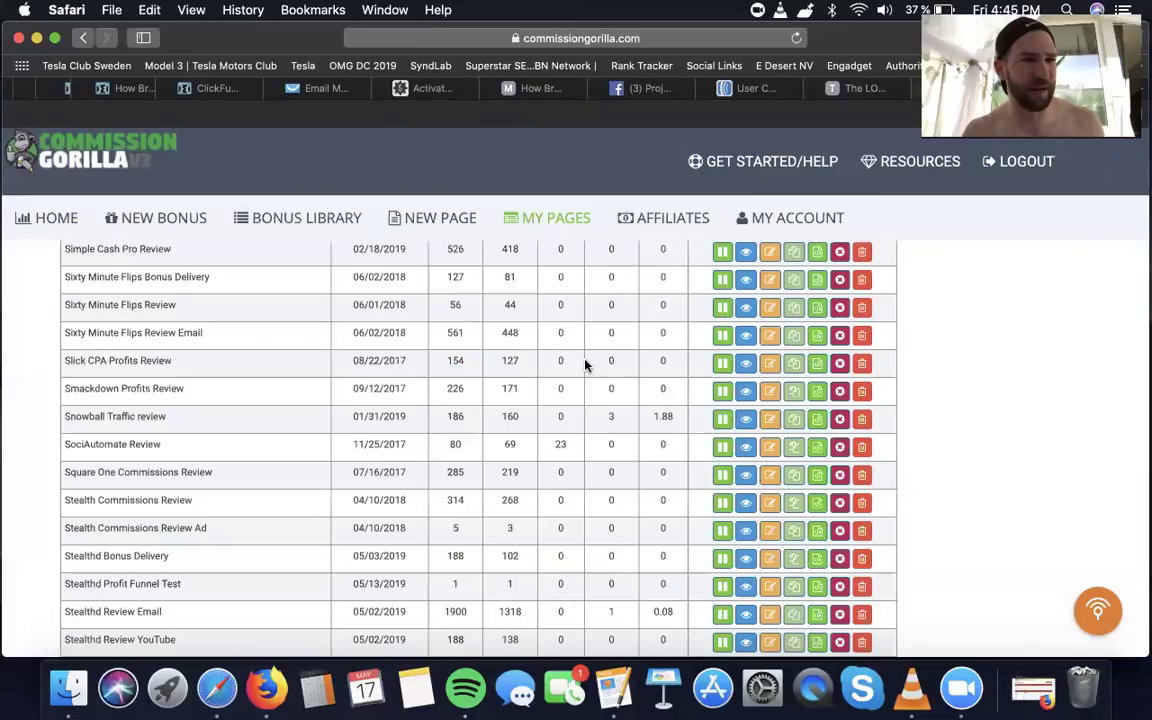
scroll(683, 578, "down", 5)
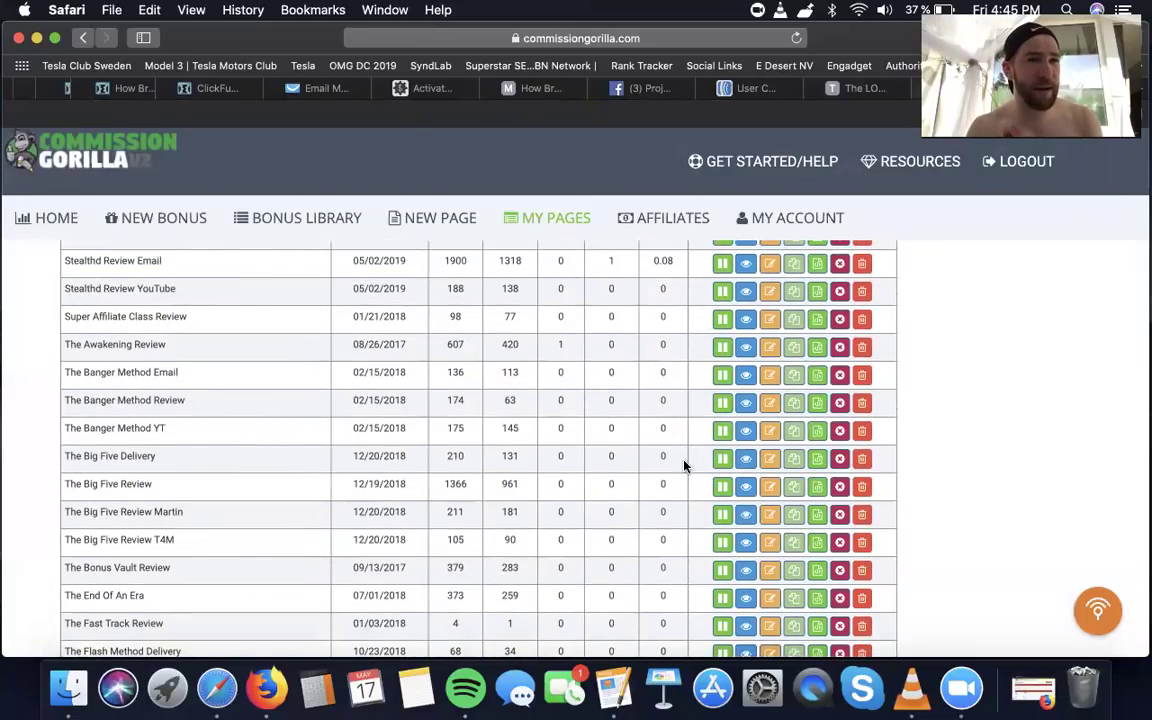
left_click(745, 402)
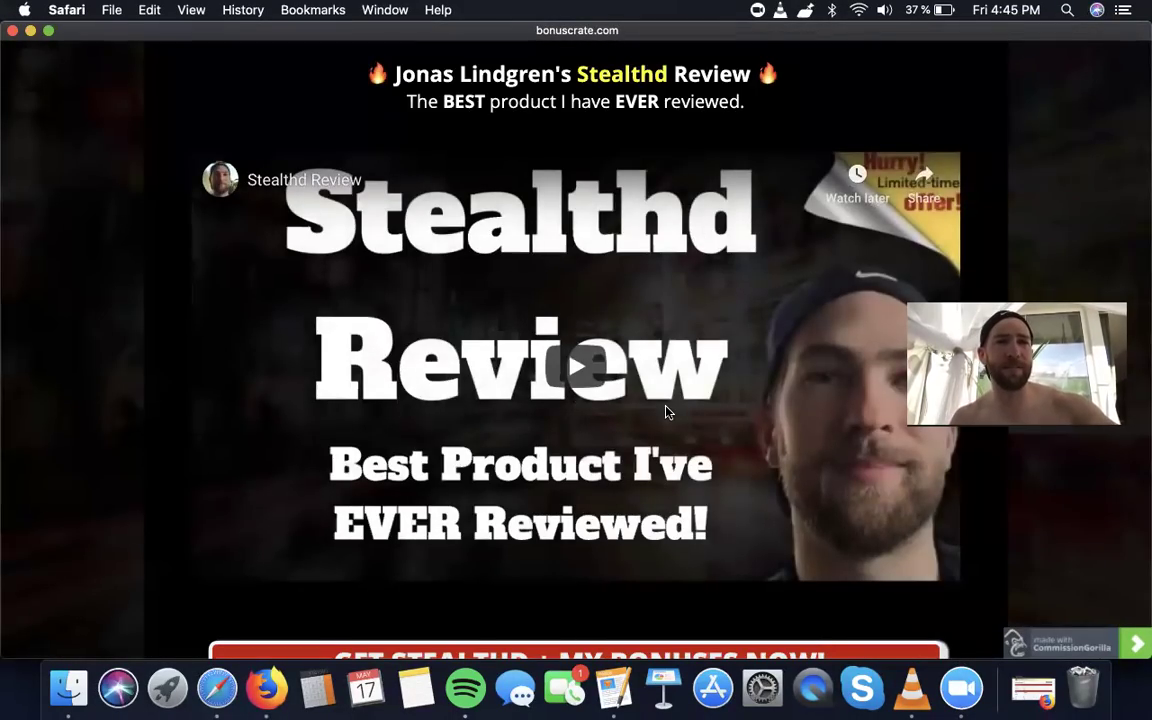
scroll(663, 411, "down", 20)
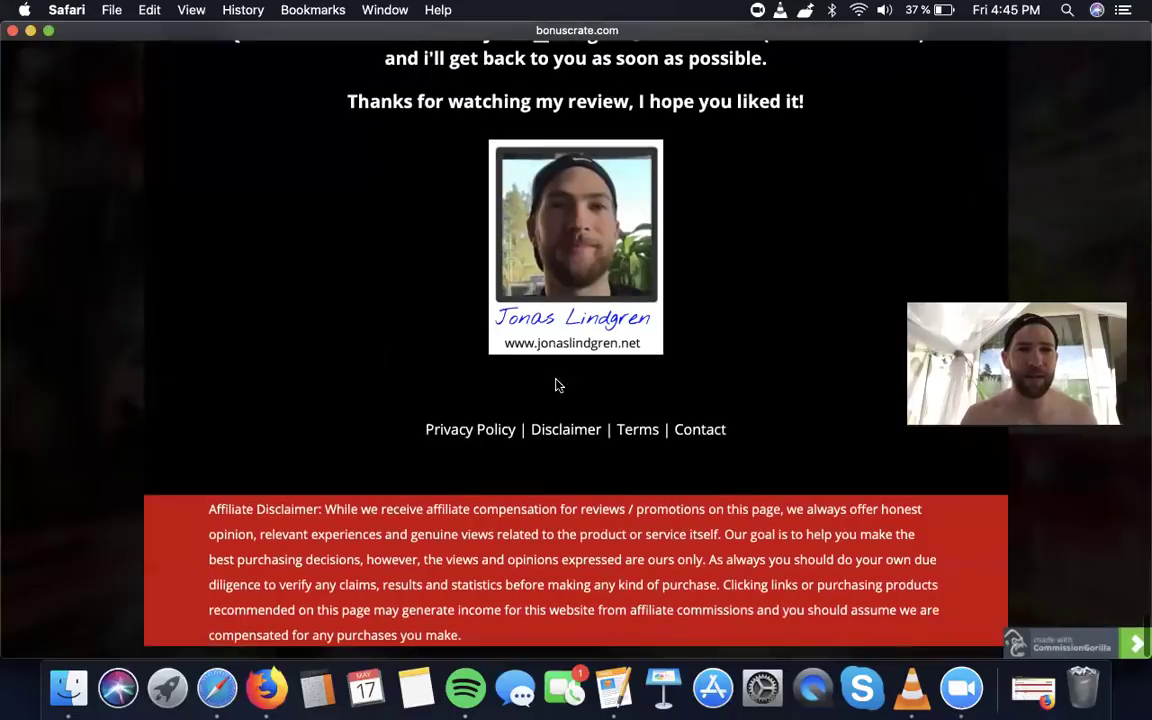
- Open the Privacy Policy link from the review page's footer in a new tab and show it
scroll(558, 385, "up", 1)
right_click(483, 442)
left_click(722, 80)
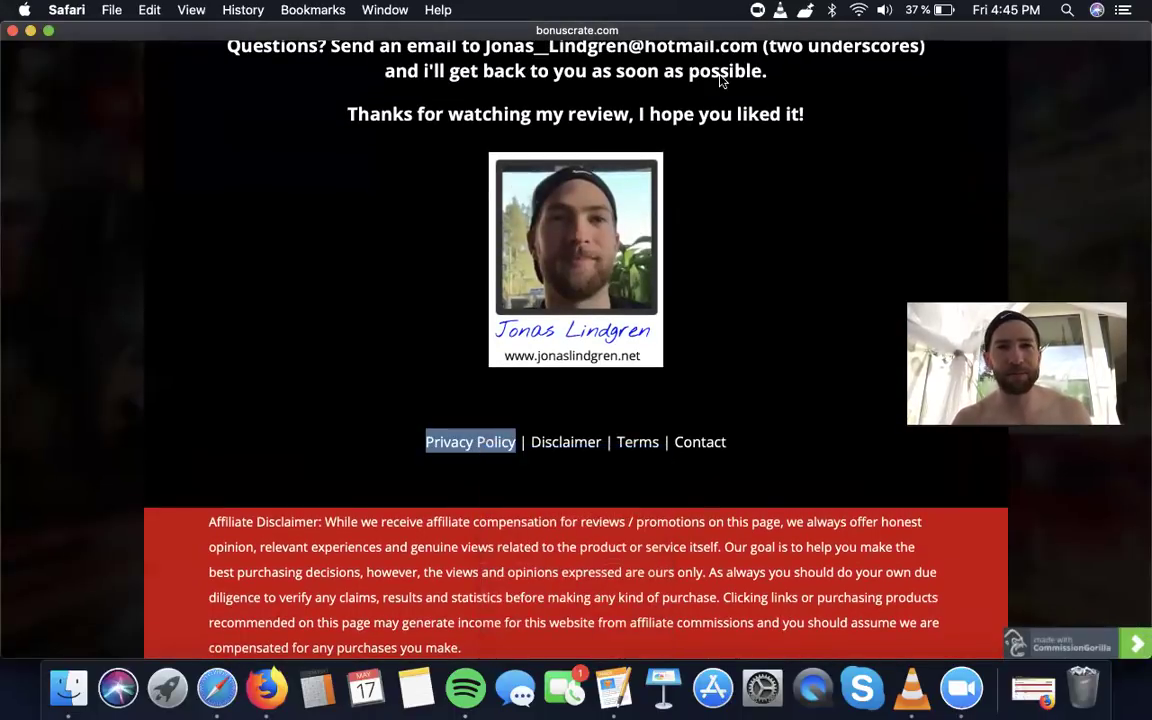
left_click(612, 238)
left_click(968, 90)
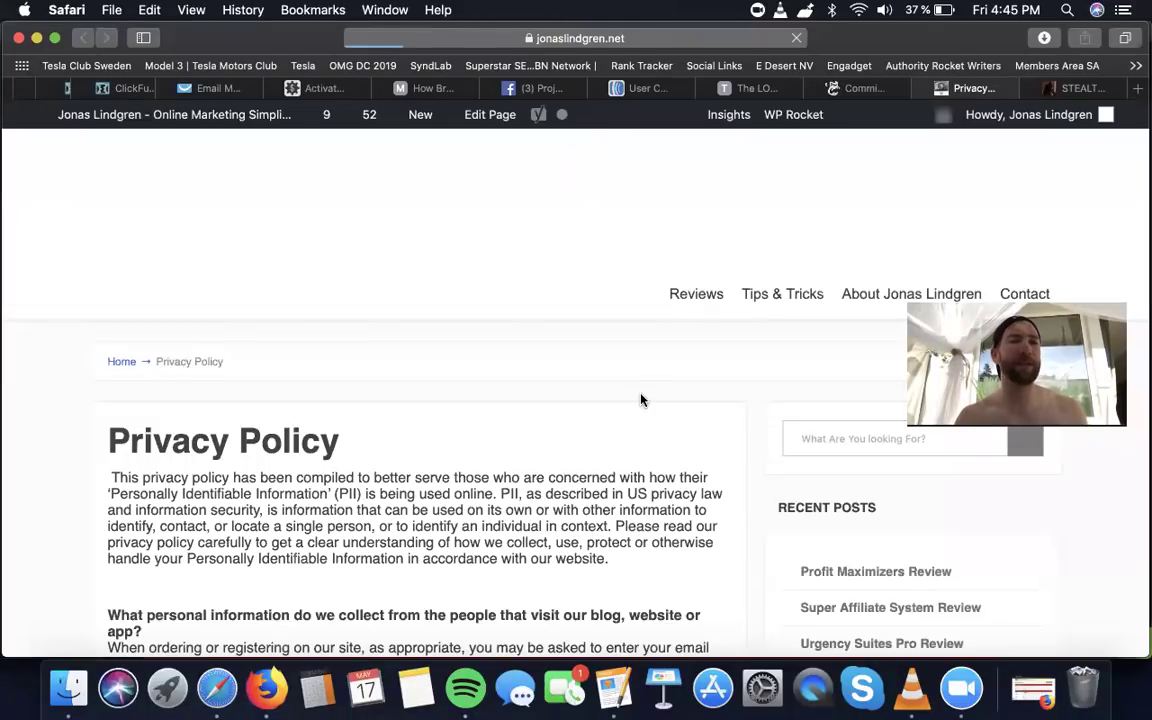
- Look through the privacy policy's sections on information use, protection and unsubscribing, down to Contacting Us
scroll(328, 372, "down", 8)
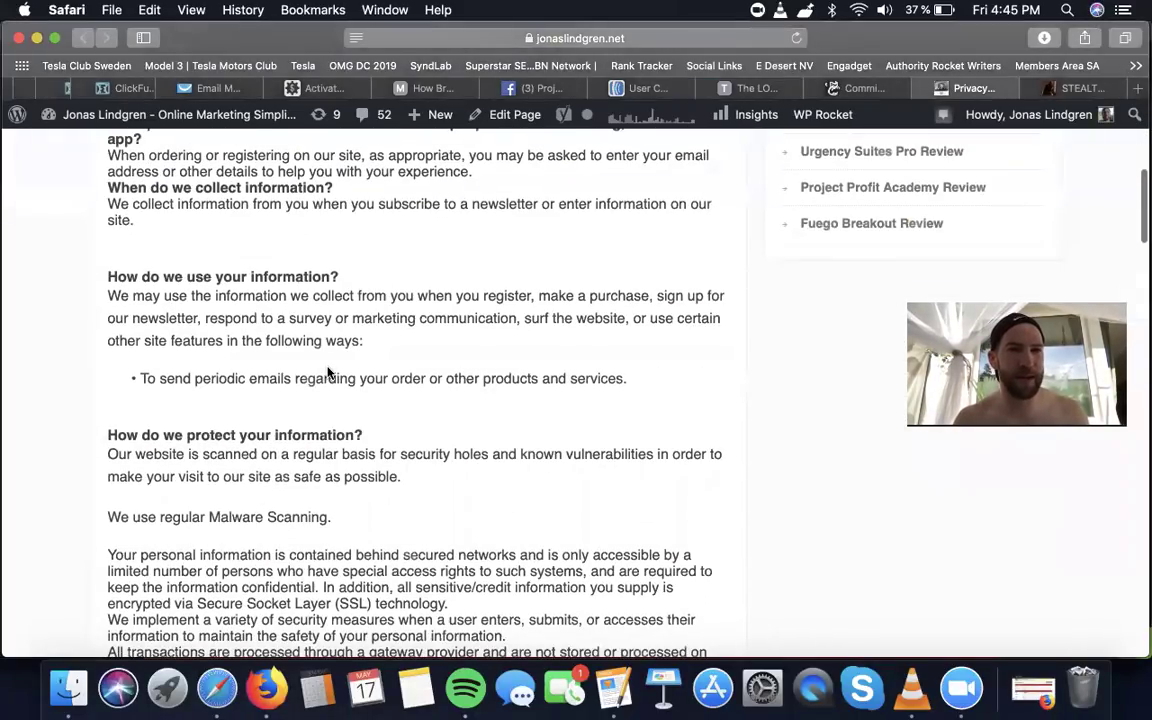
scroll(328, 372, "up", 4)
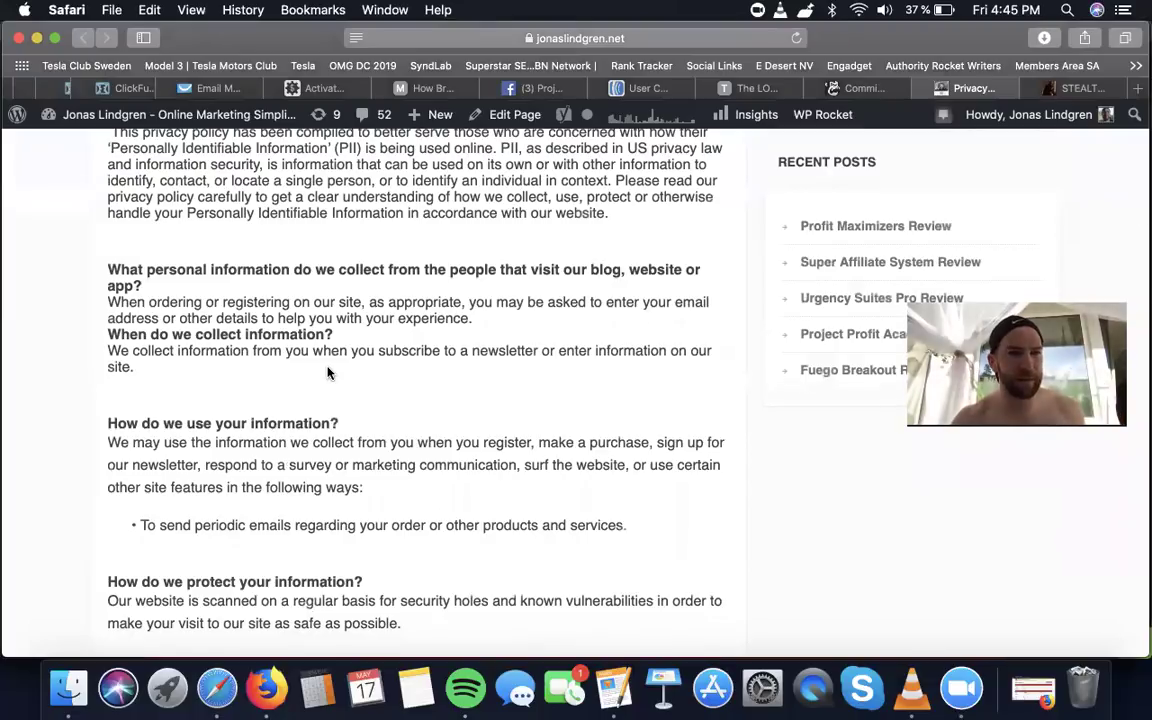
scroll(328, 372, "down", 9)
scroll(328, 372, "down", 15)
scroll(325, 371, "up", 5)
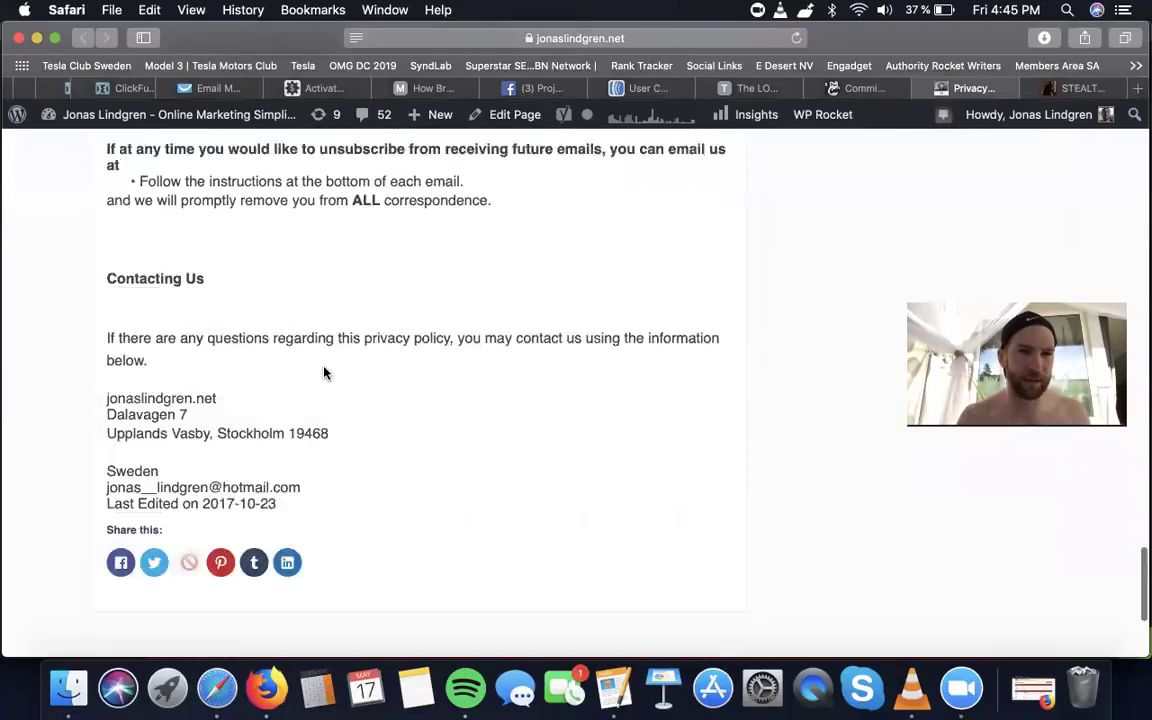
scroll(320, 610, "down", 2)
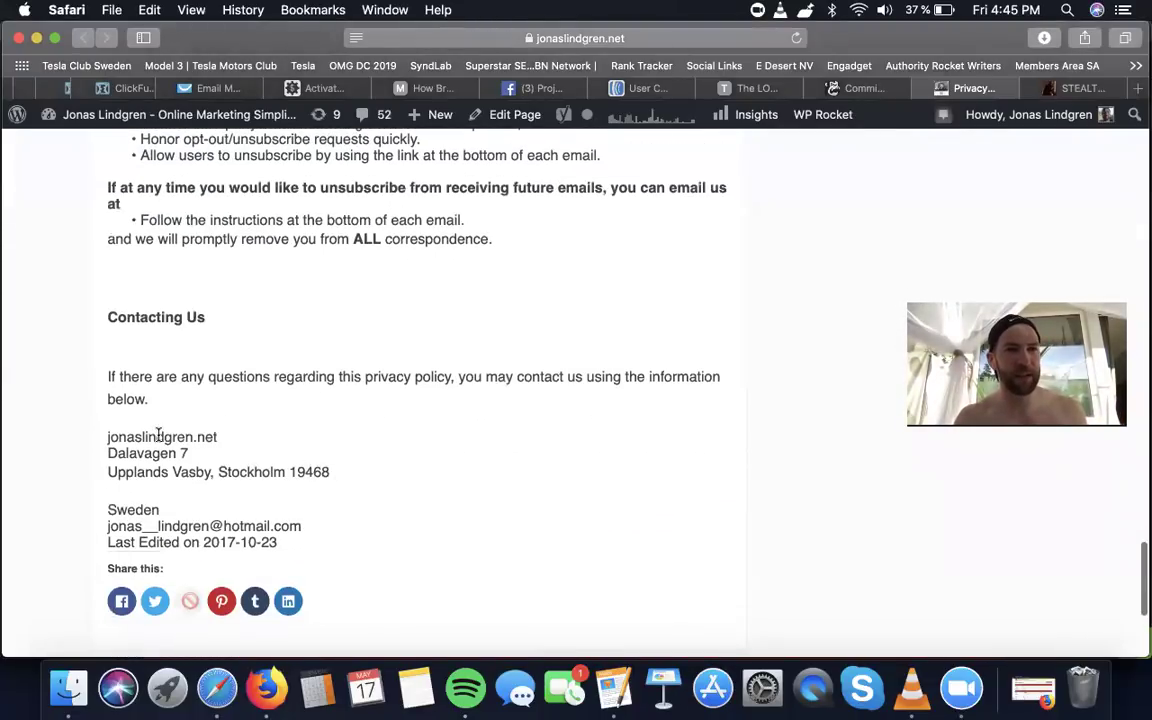
- Highlight the website, postal address, e-mail and last-edited lines in the privacy policy's Contacting Us section one after another
triple_click(198, 436)
left_click(172, 436)
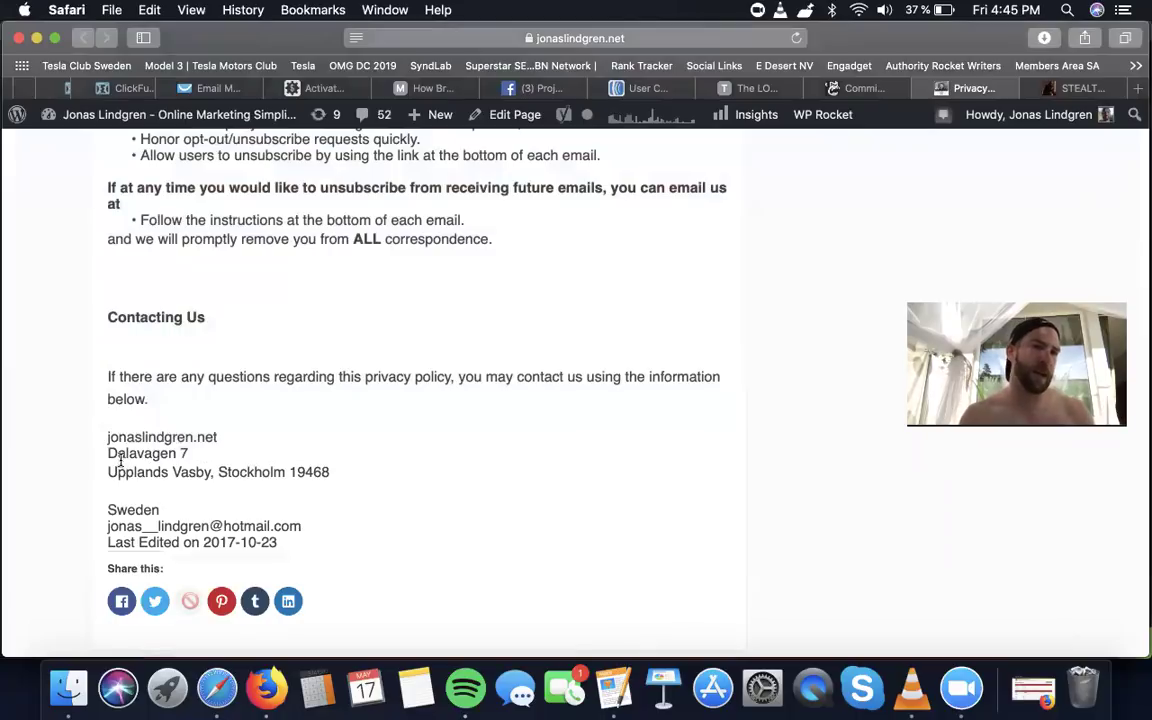
left_click_drag(147, 472, 432, 481)
left_click(237, 516)
double_click(119, 508)
left_click(118, 508)
left_click_drag(117, 522, 412, 512)
left_click(286, 543)
left_click_drag(285, 543, 175, 541)
left_click(352, 536)
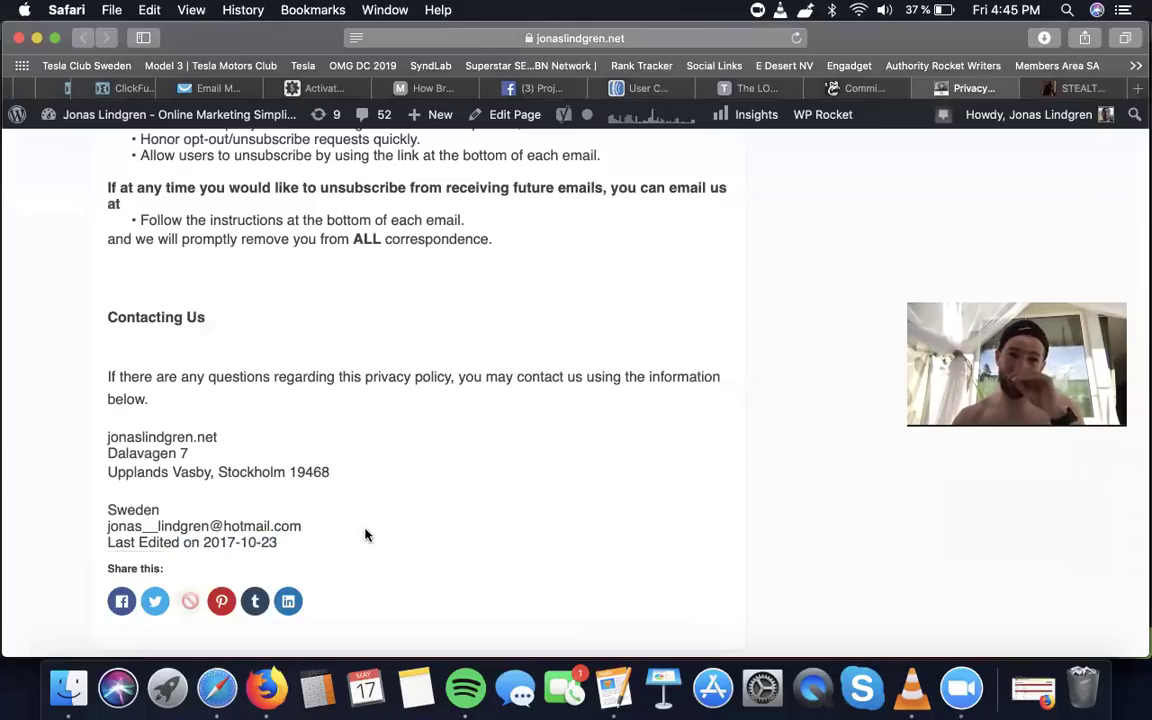
- Close the privacy policy and preview the Stealthd Review Email page again down to its affiliate disclaimer
mouse_move(1033, 112)
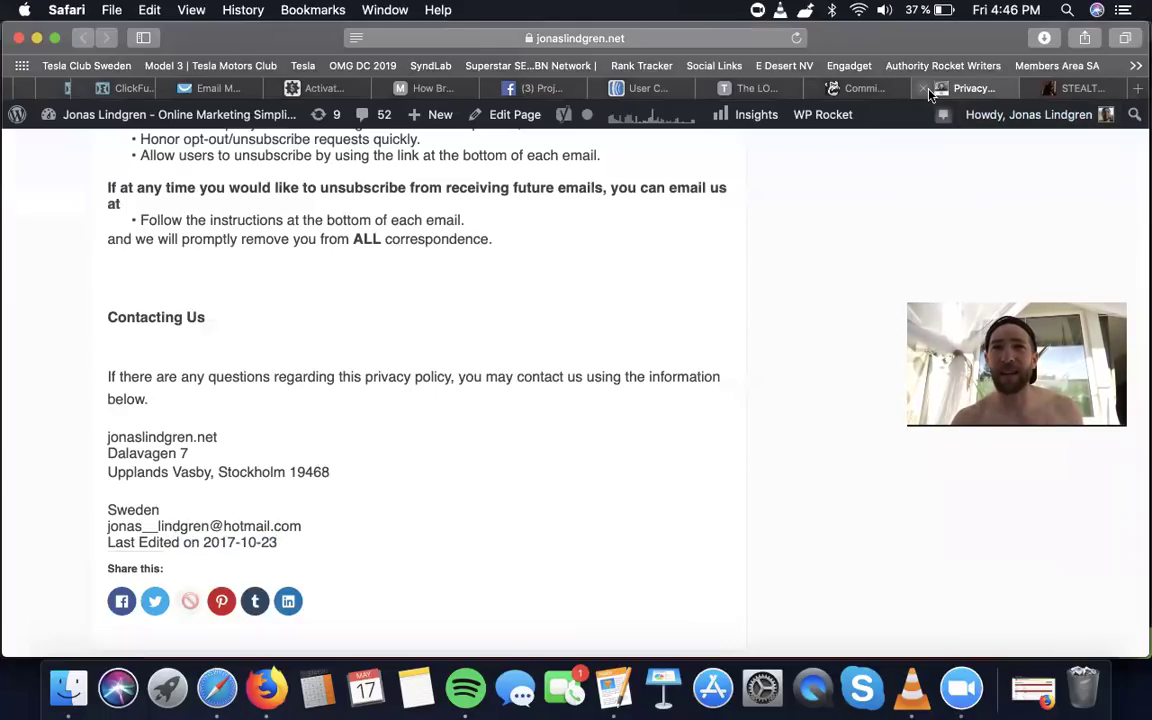
key("super+w")
left_click(860, 88)
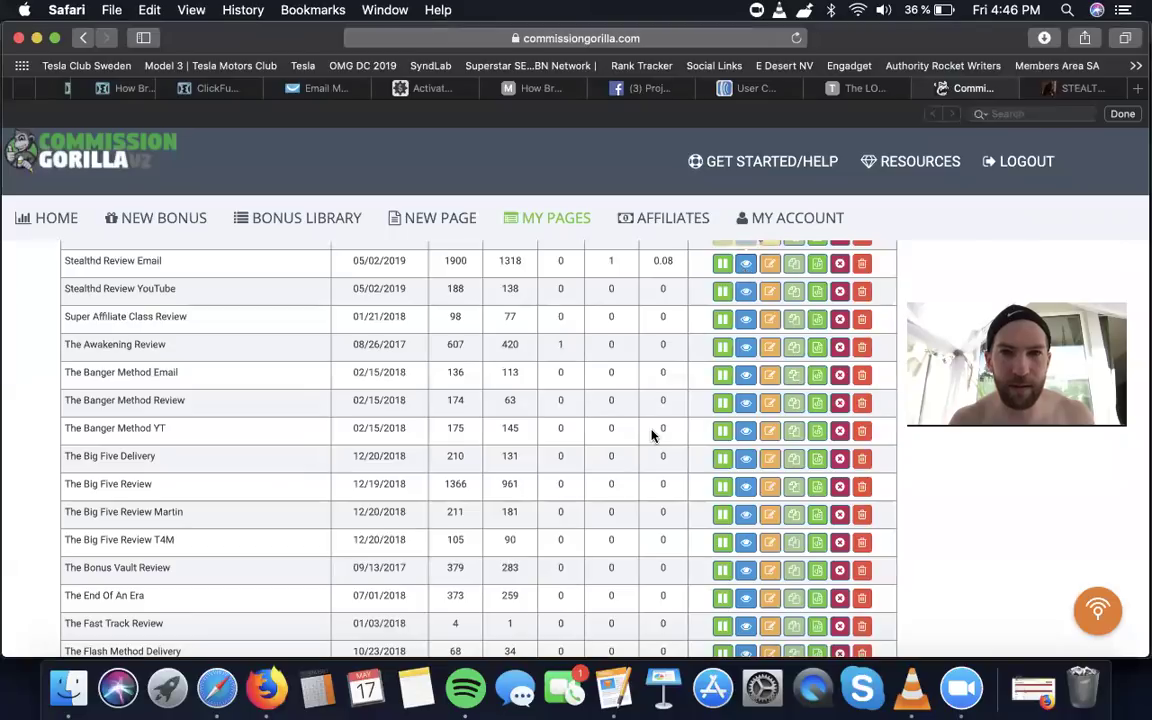
left_click(746, 263)
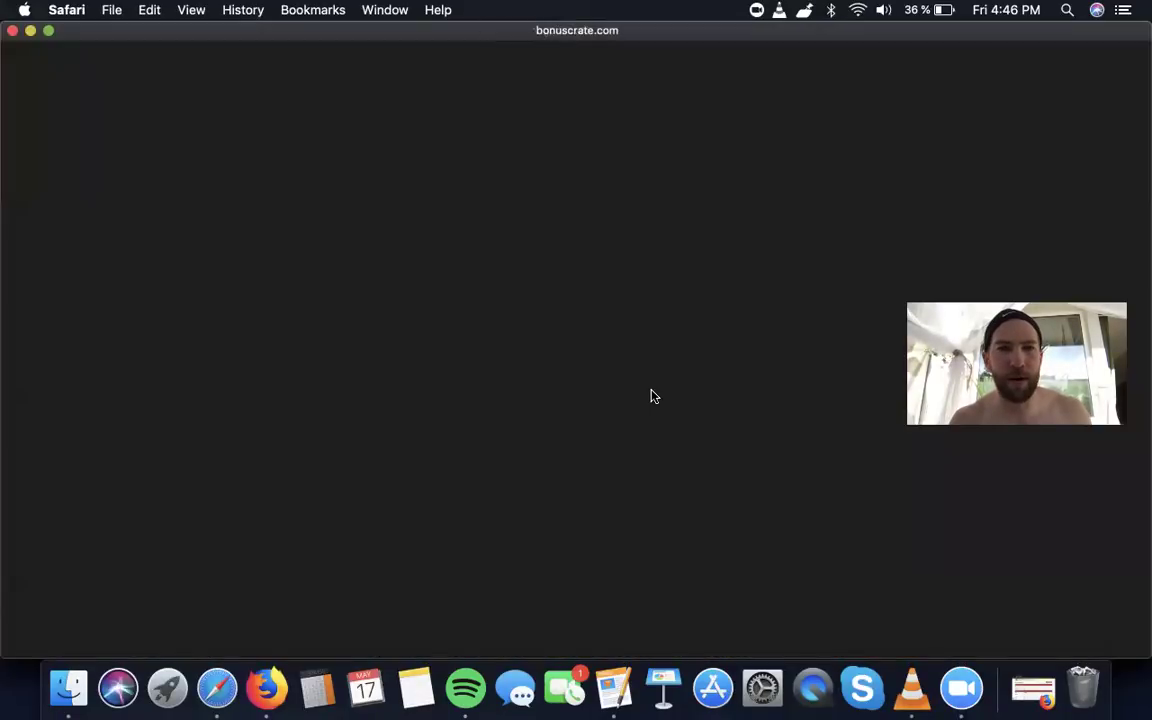
scroll(652, 396, "down", 20)
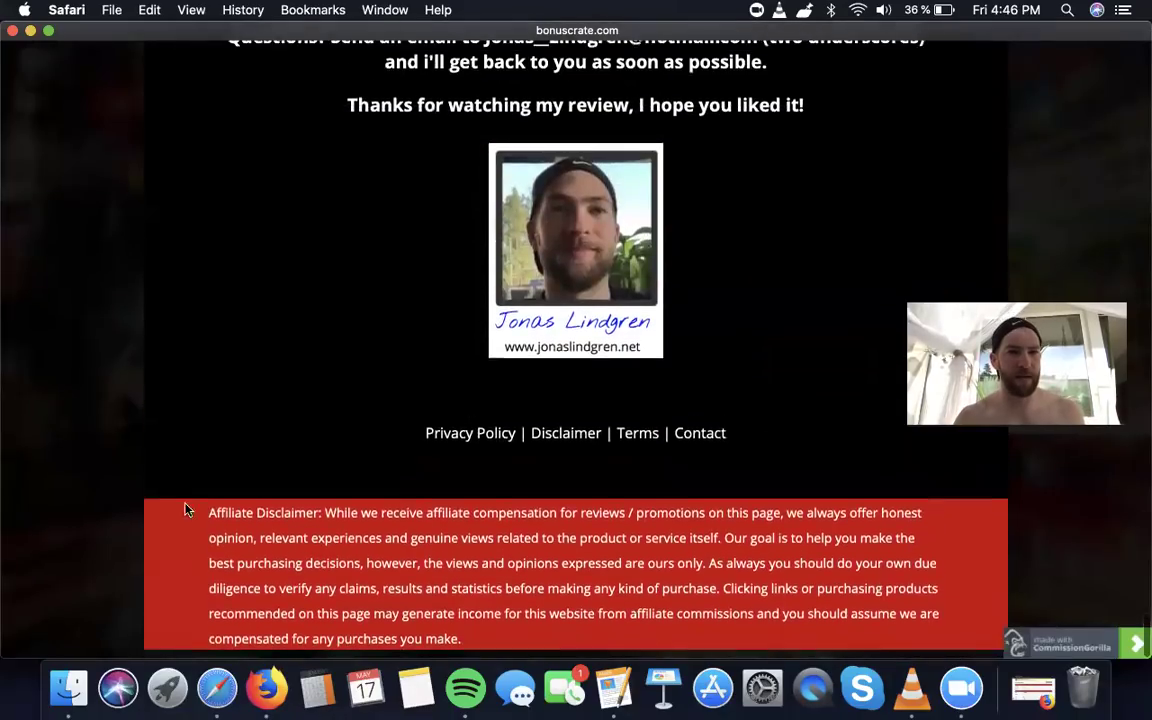
- Highlight the Affiliate Disclaimer text in the review page's footer, and close the Spotify window
left_click_drag(208, 522, 475, 647)
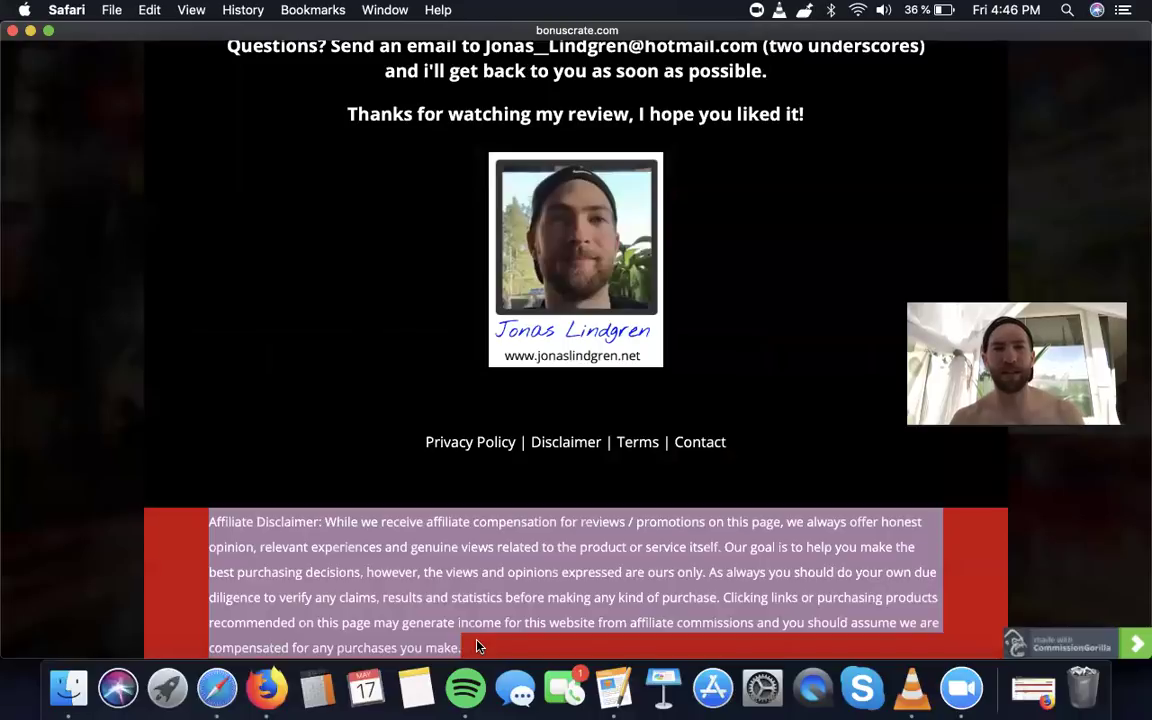
left_click(477, 646)
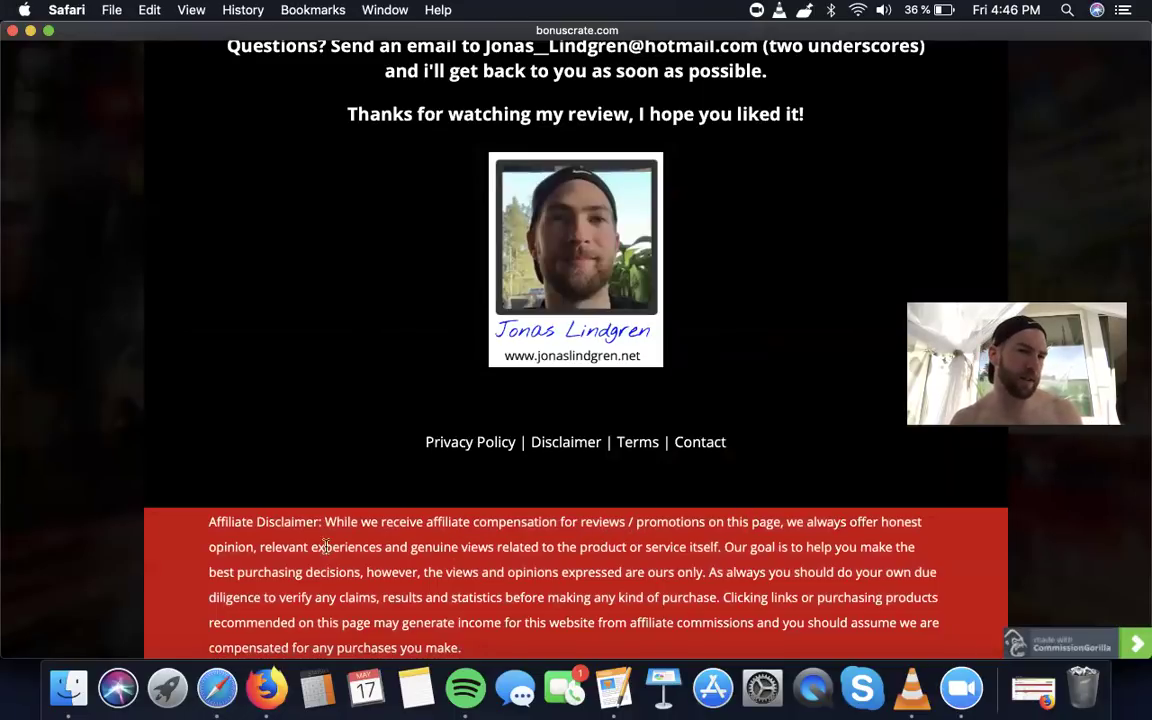
left_click_drag(589, 645, 218, 541)
left_click(218, 541)
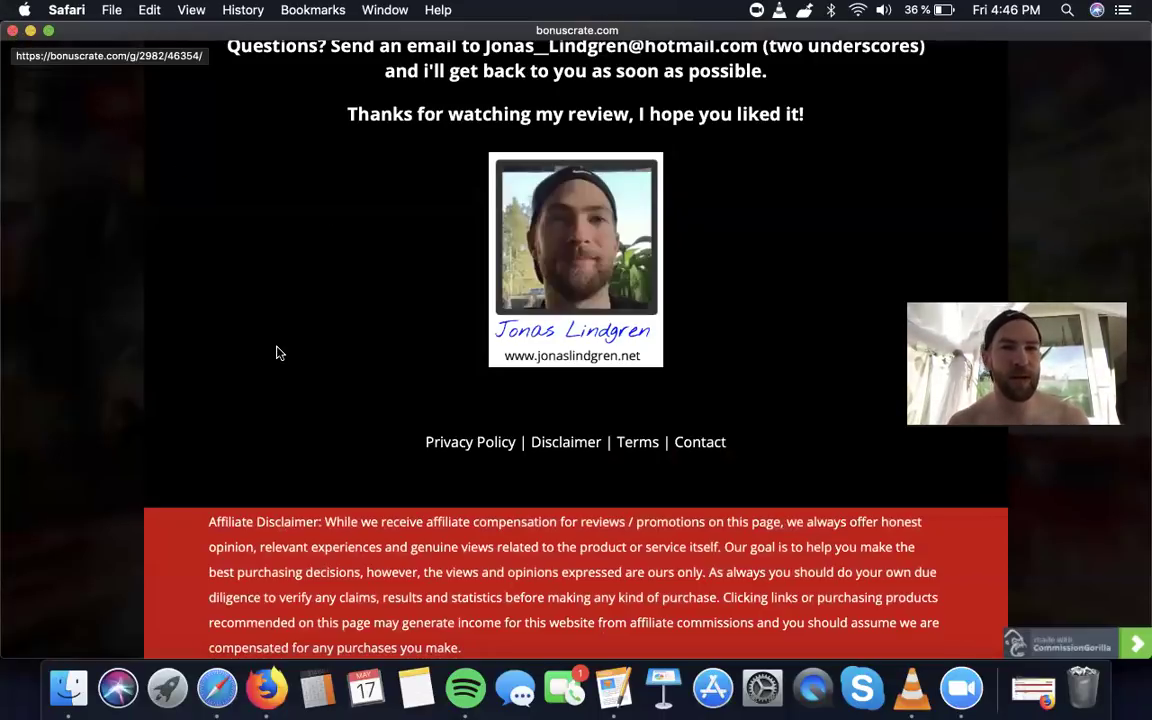
left_click_drag(207, 521, 520, 706)
left_click(466, 688)
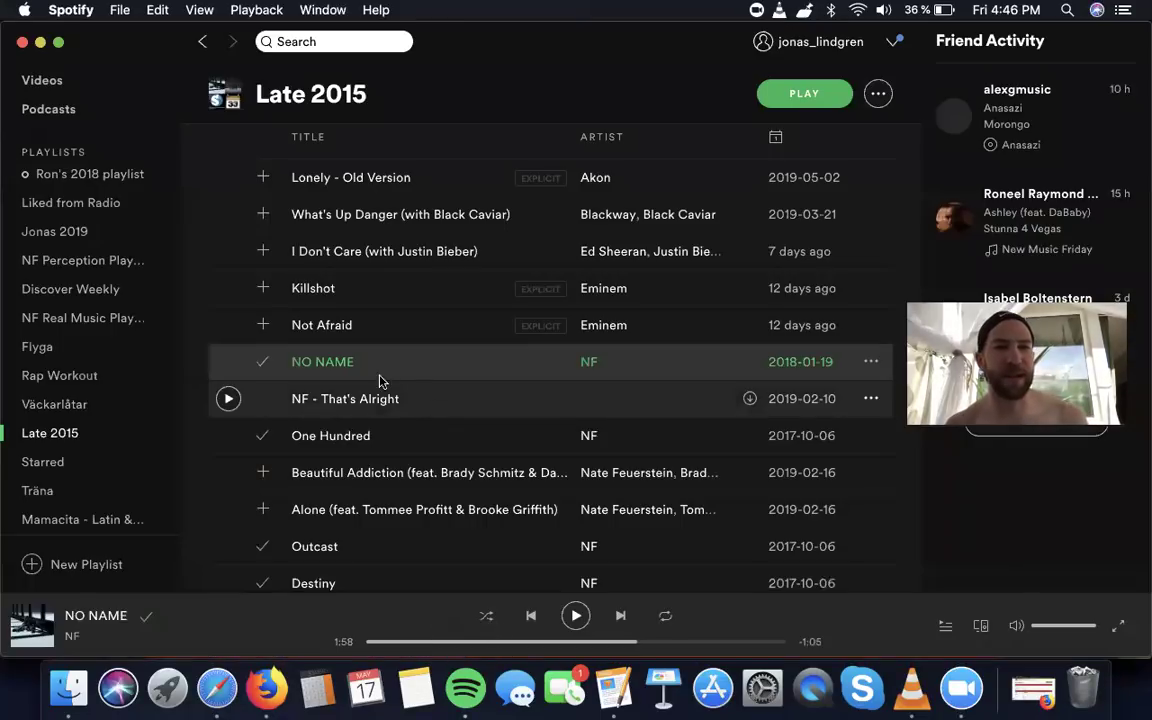
left_click(19, 41)
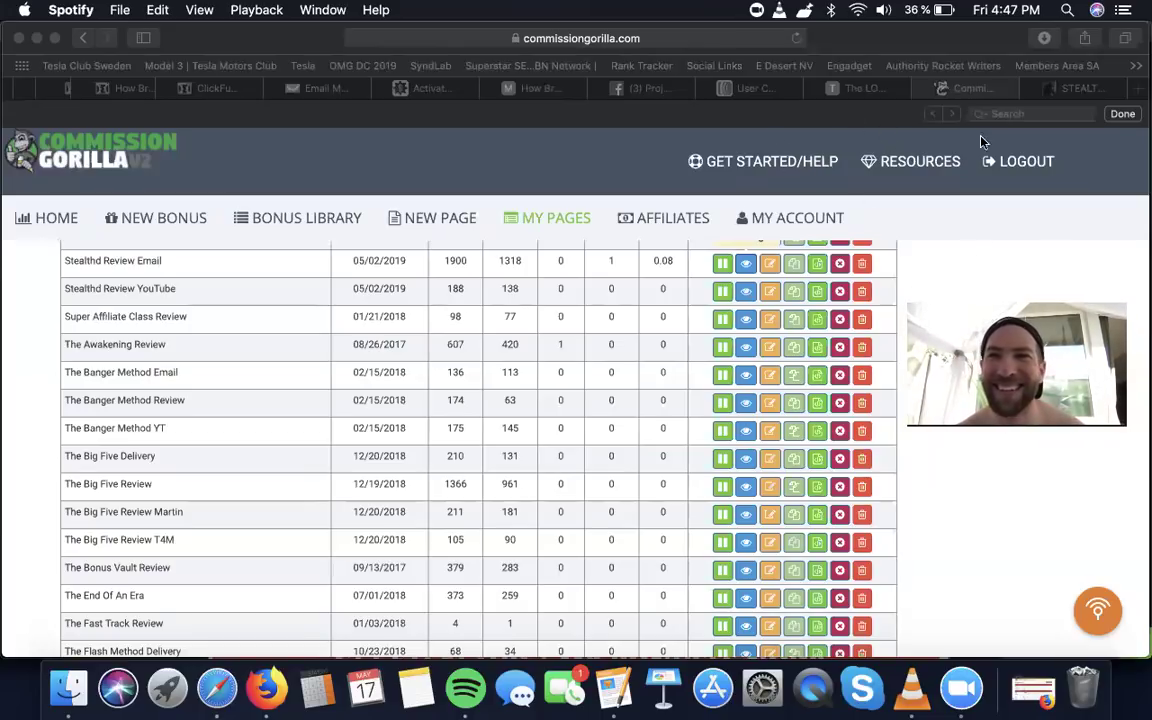
- Close the STEALTHD bonus page, Commission Gorilla, The Lost Code and AWeber tabs, leaving the Project Profit Academy Facebook group open
left_click(992, 96)
left_click(1029, 93)
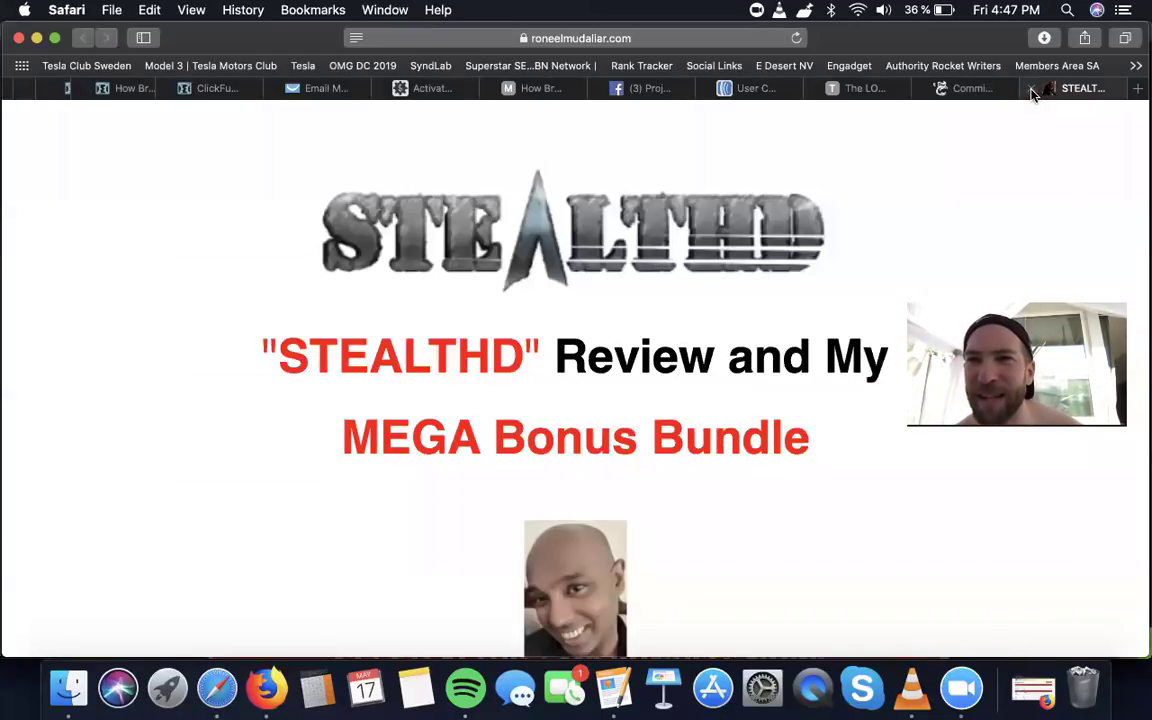
left_click(1029, 93)
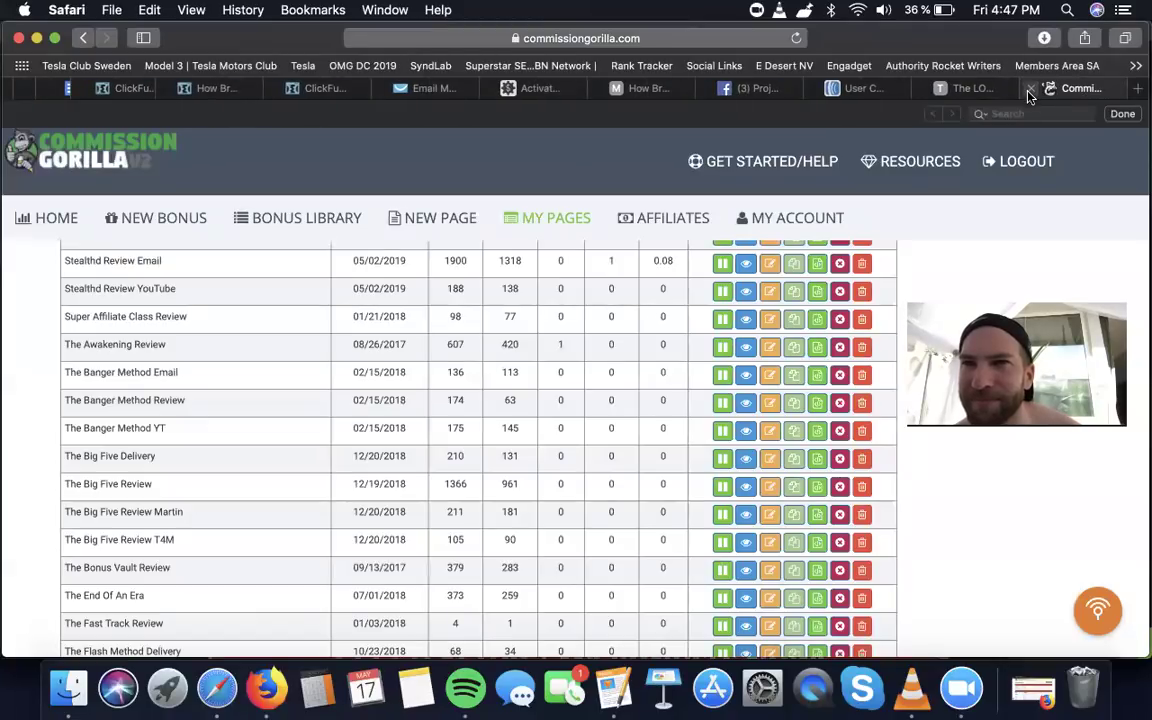
key("super+f")
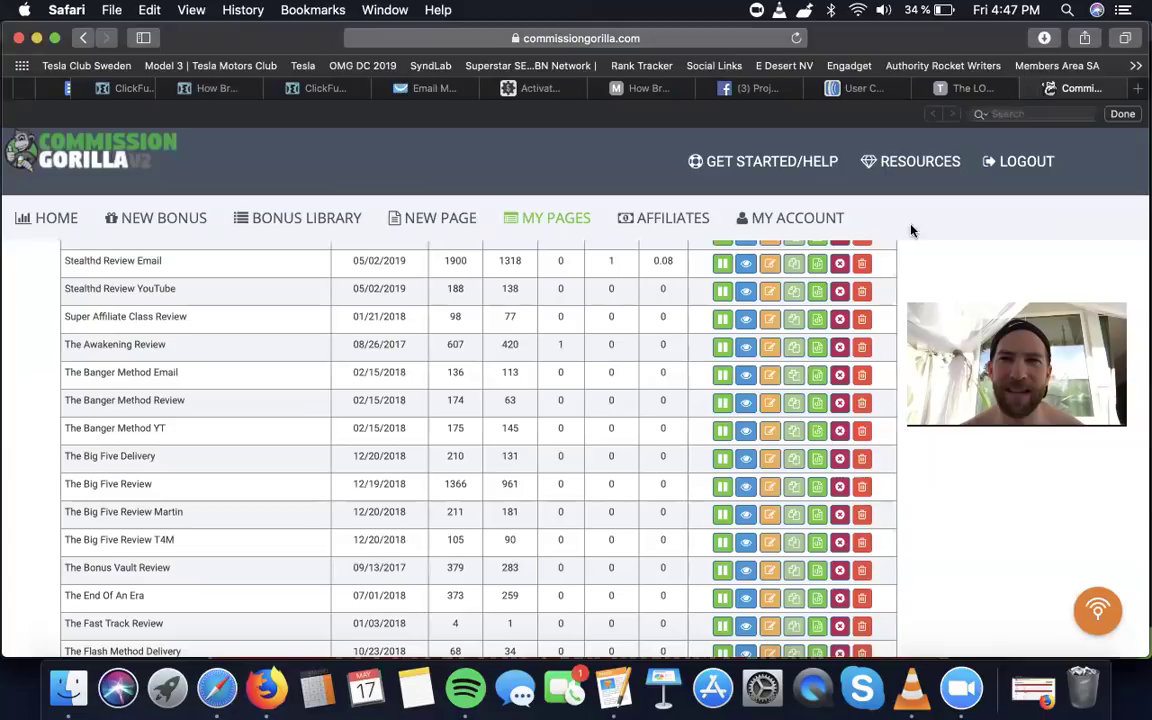
left_click(1034, 89)
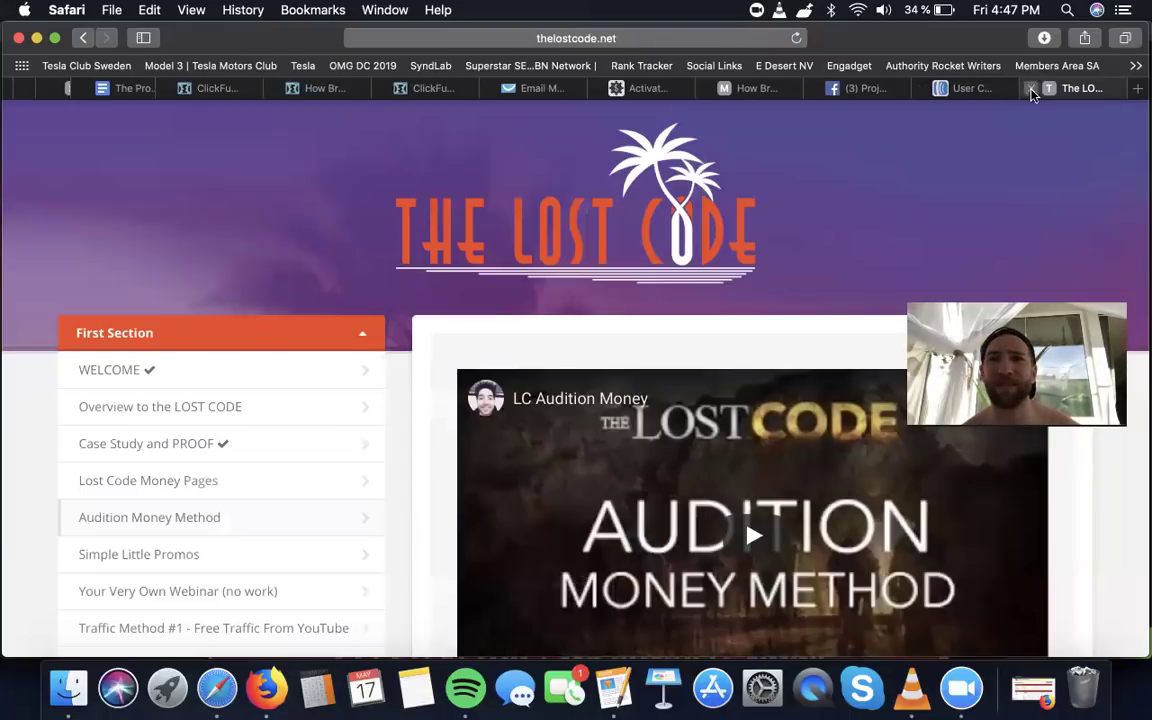
left_click(1030, 88)
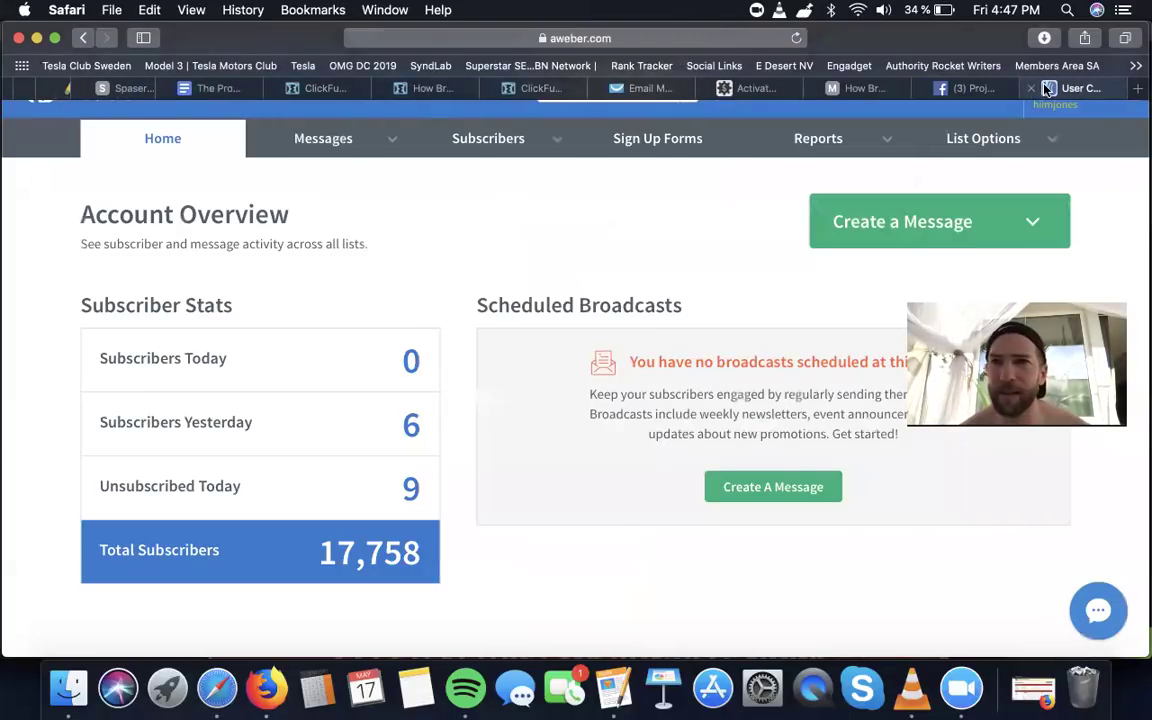
left_click(1032, 88)
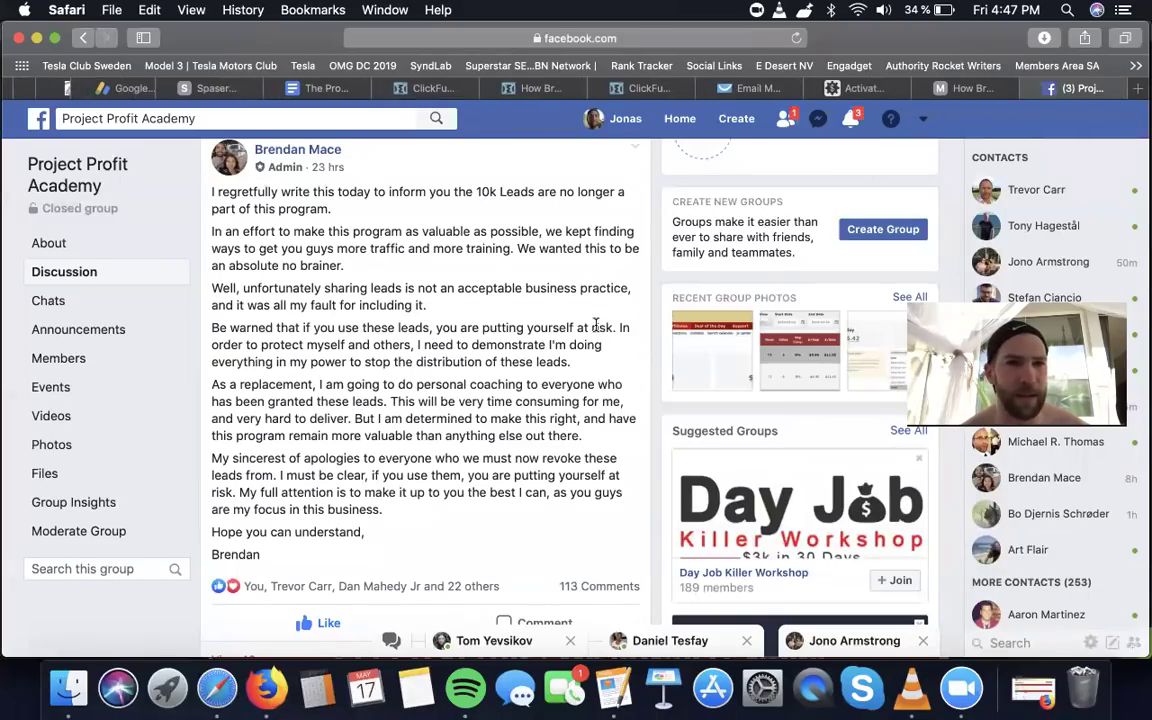
scroll(352, 345, "up", 1)
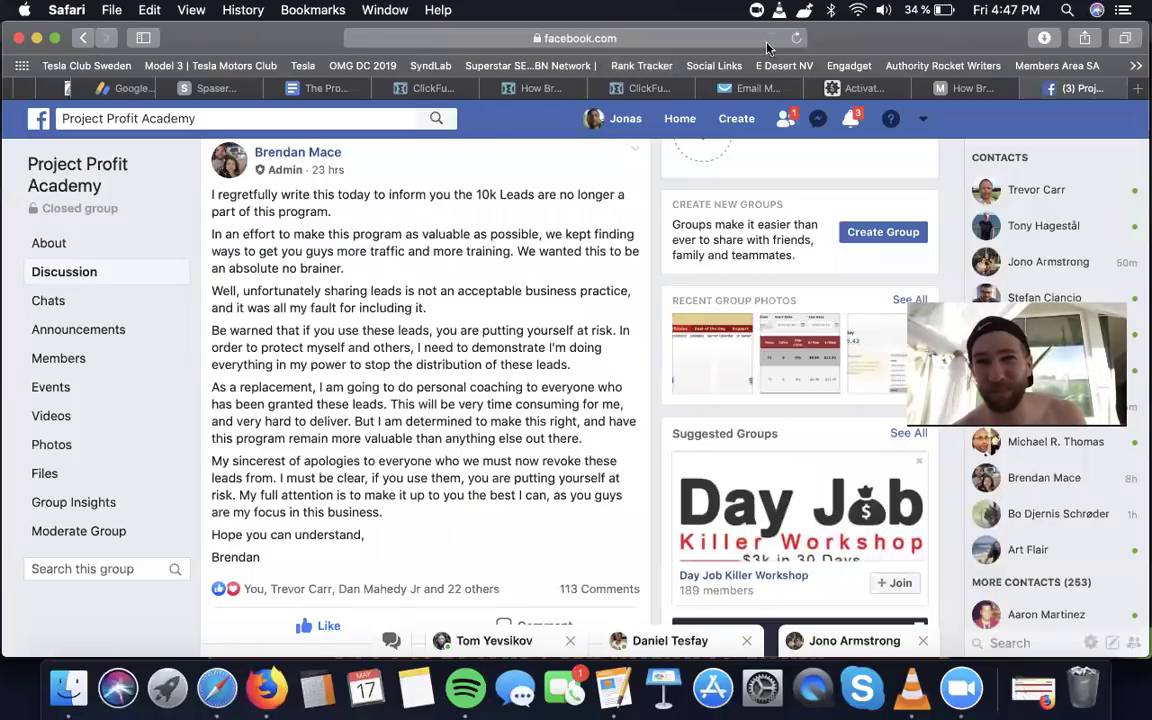
- Check the Facebook friend requests and notifications, and close the notifications list again
left_click(785, 121)
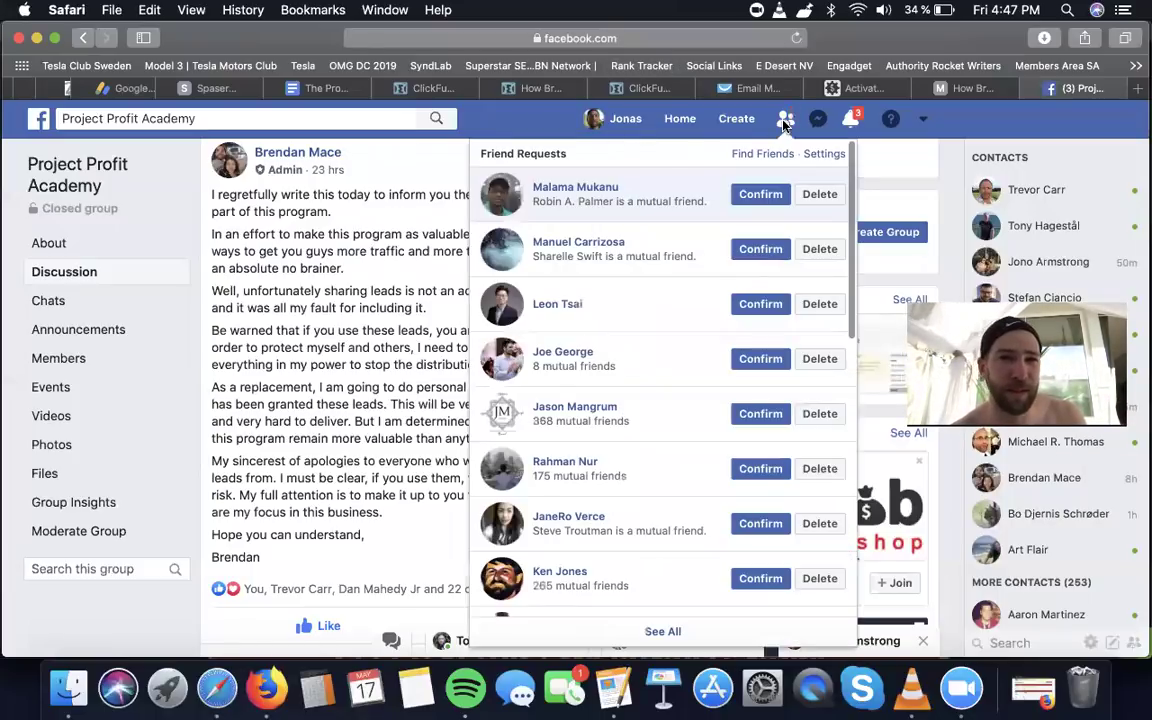
left_click(851, 121)
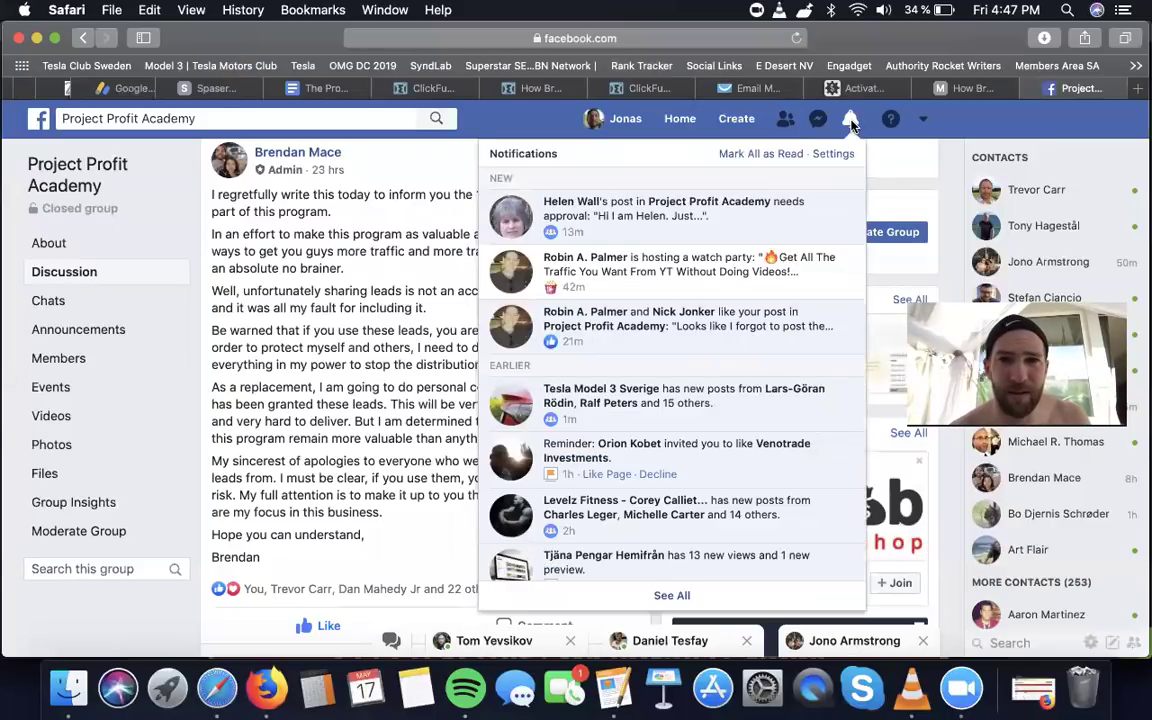
left_click(851, 121)
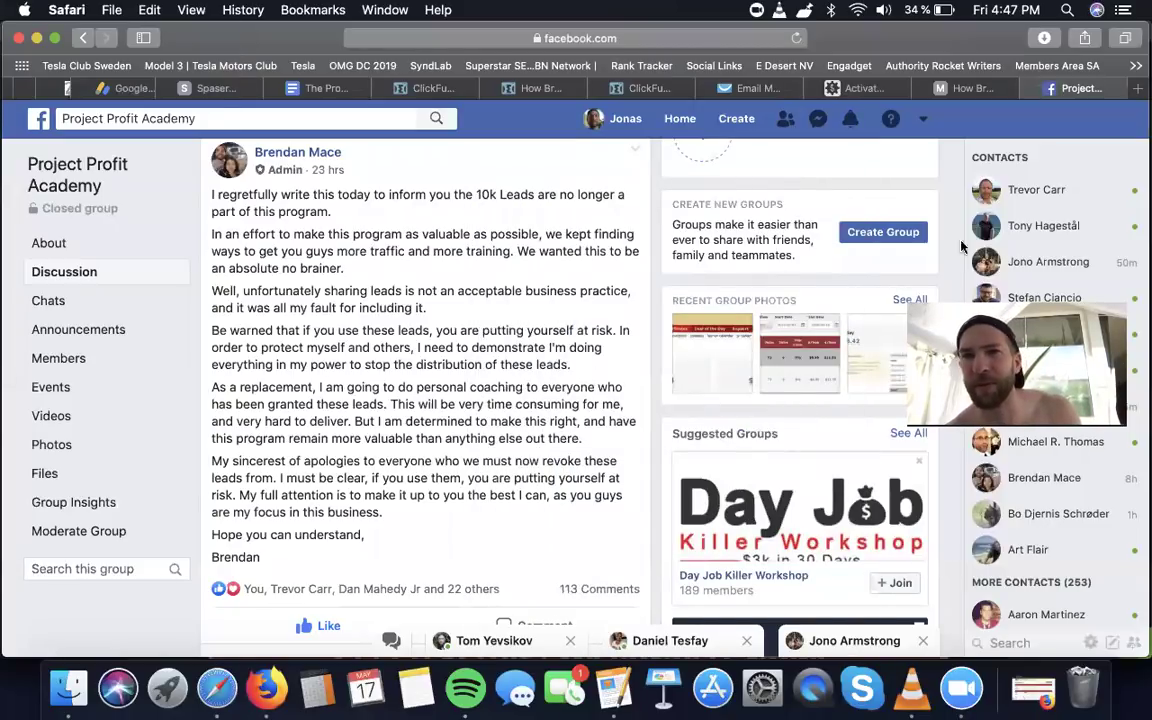
- Go through the open Profit Funnel and ClickFunnels tabs to The Lost Code funnel's Sales Page overview and check the account menu and notifications
left_click(843, 88)
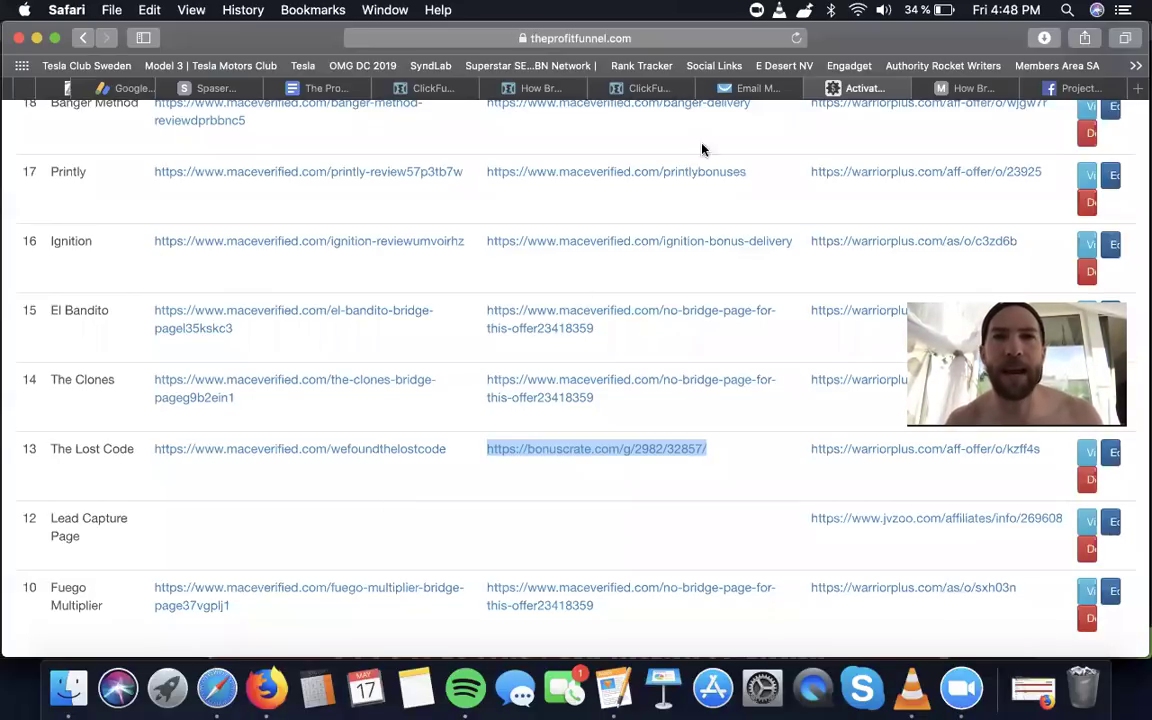
left_click(625, 87)
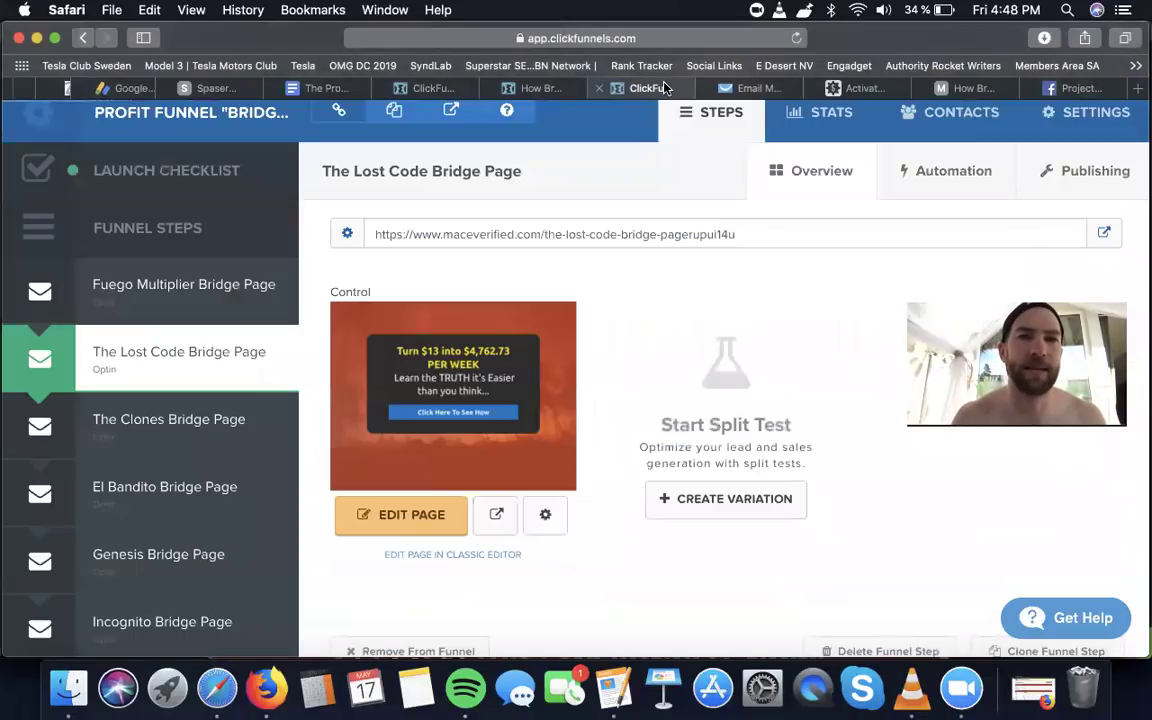
left_click(538, 87)
left_click(432, 88)
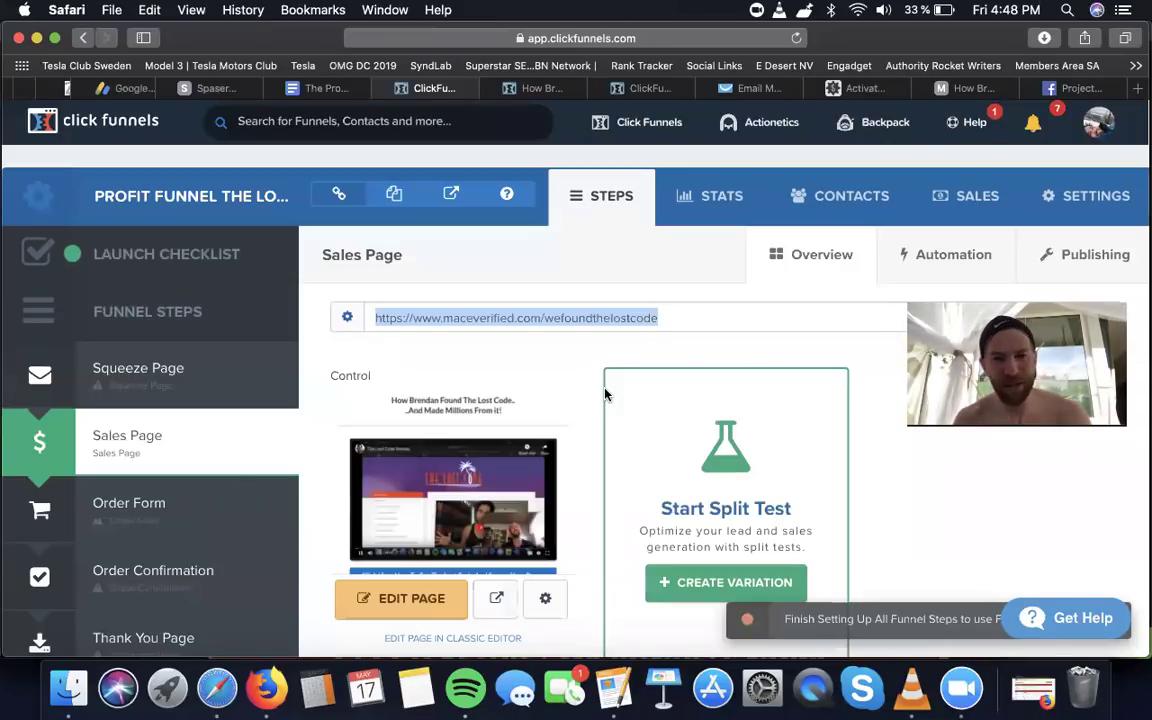
left_click(1098, 122)
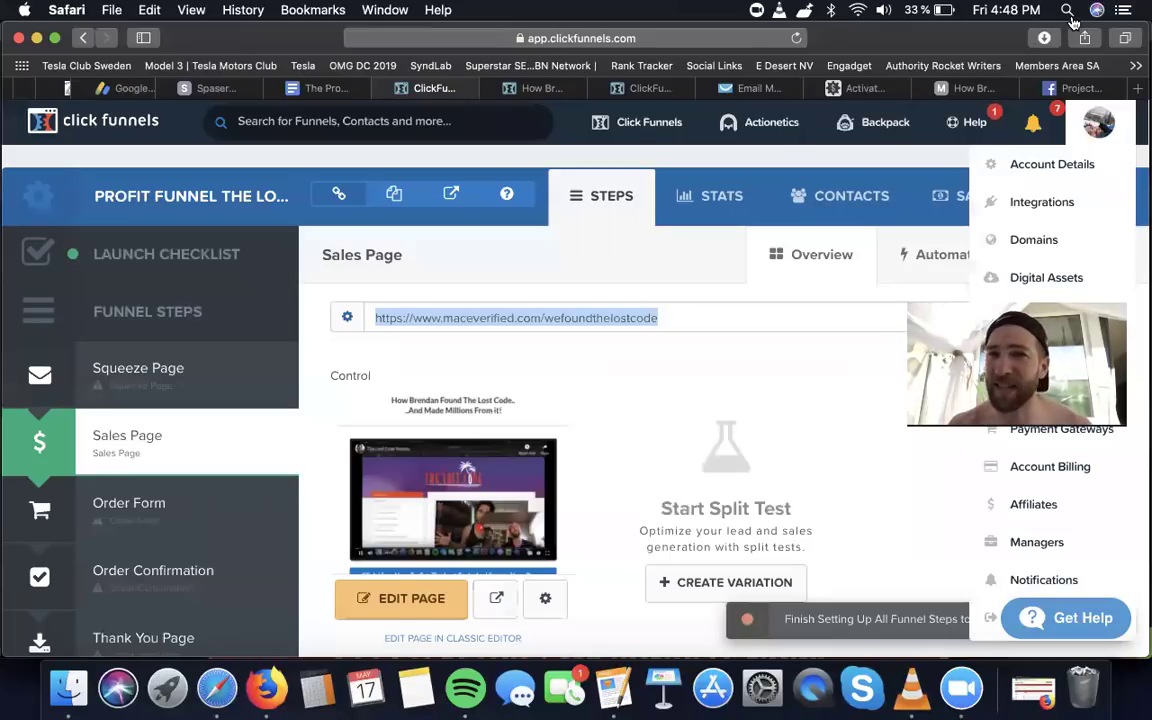
left_click(1033, 122)
left_click(1002, 231)
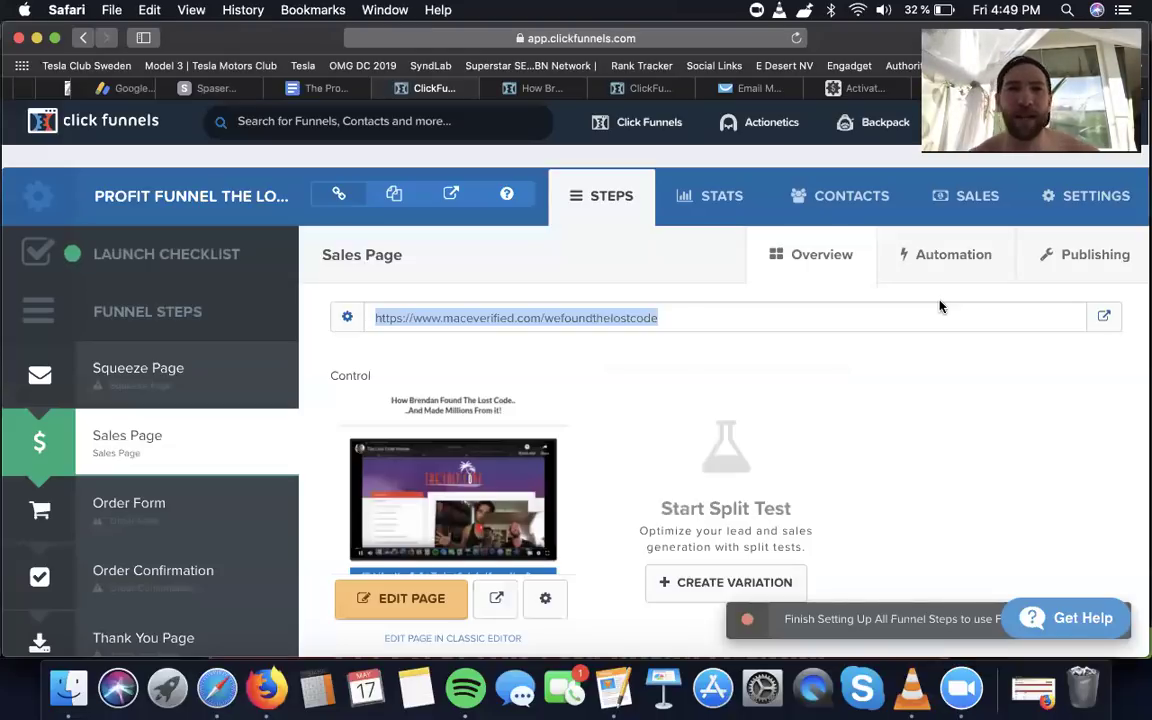
- Switch to Firefox and open the PayPal configuration among the payment profiles of the JVZoo account
left_click(1040, 693)
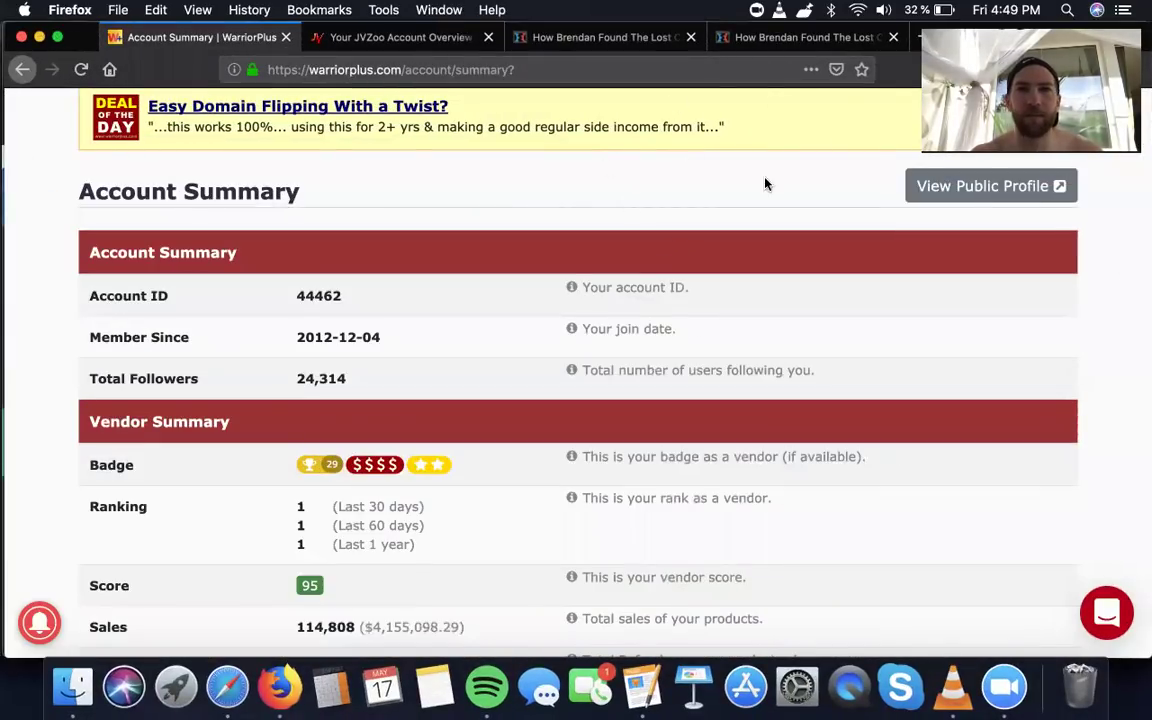
left_click(400, 37)
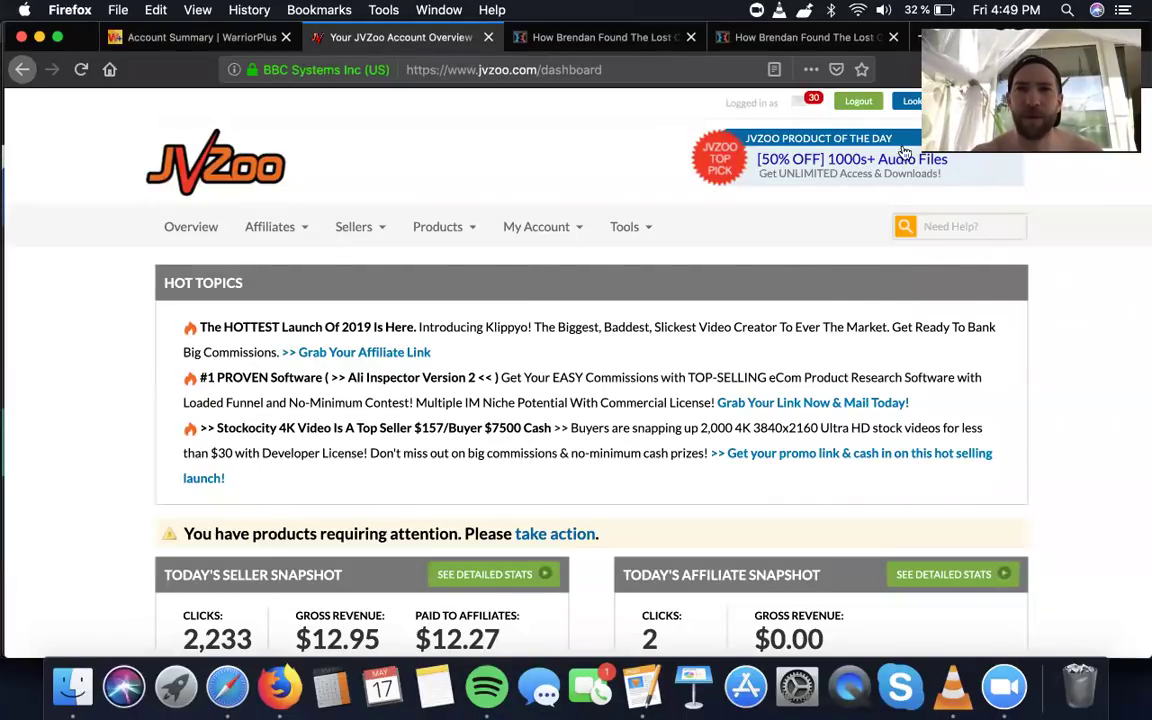
mouse_move(540, 226)
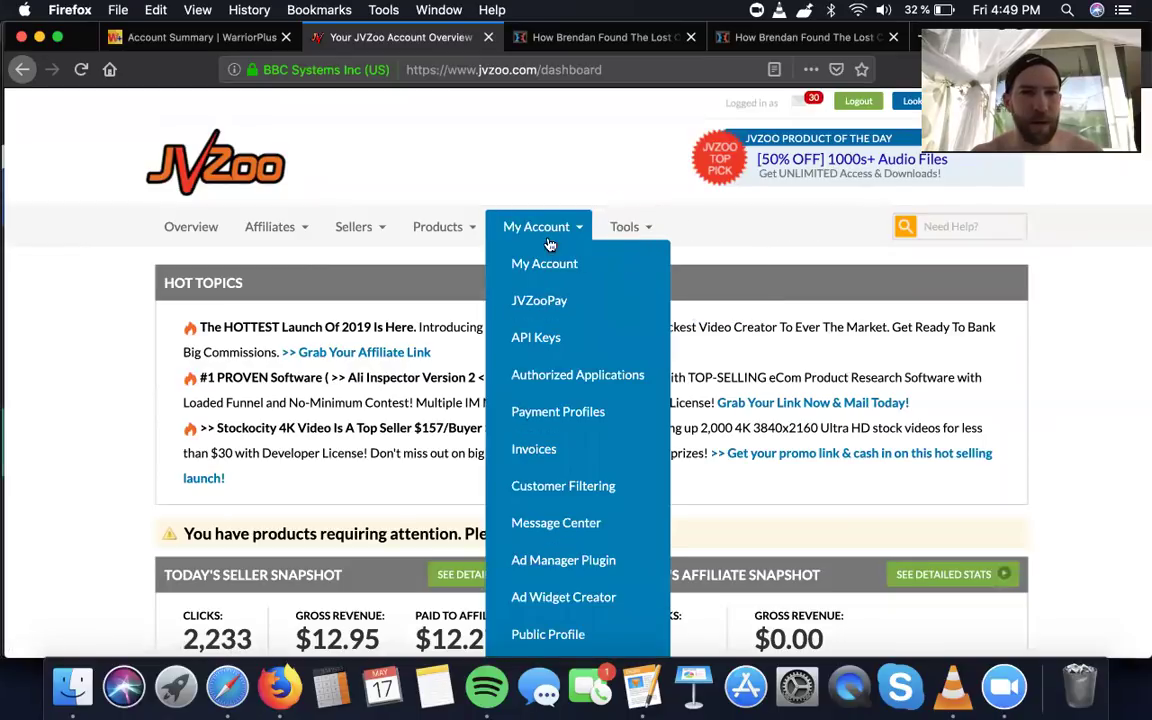
scroll(592, 566, "down", 3)
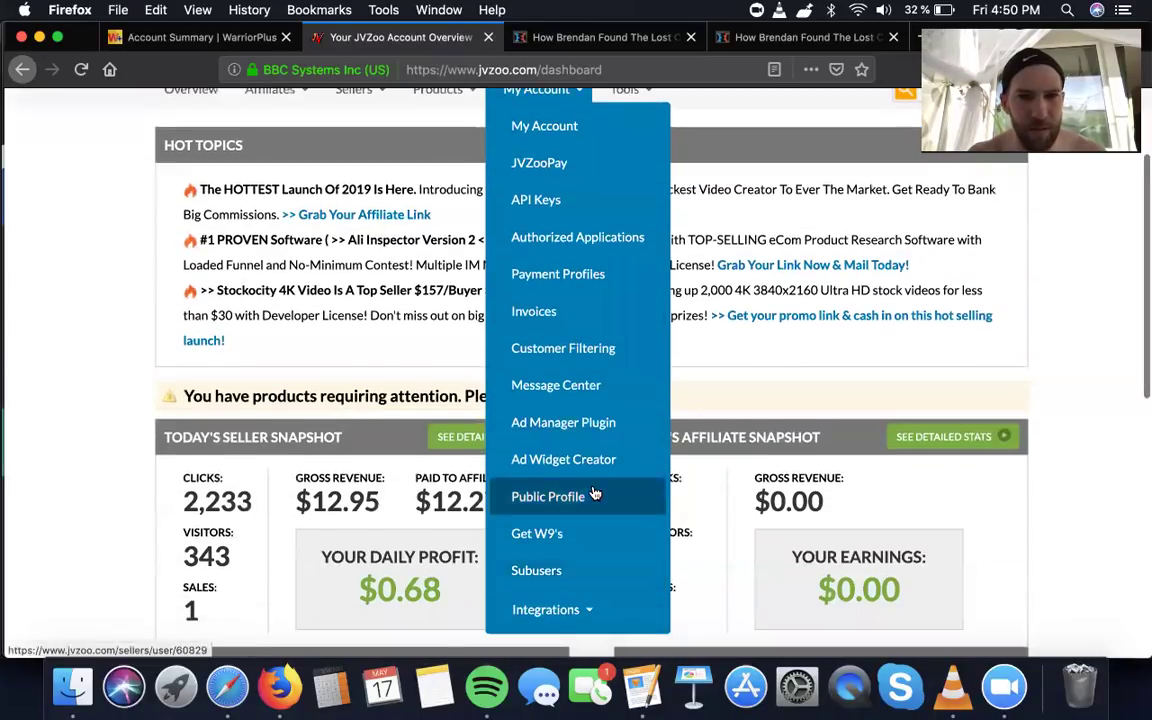
scroll(594, 496, "up", 3)
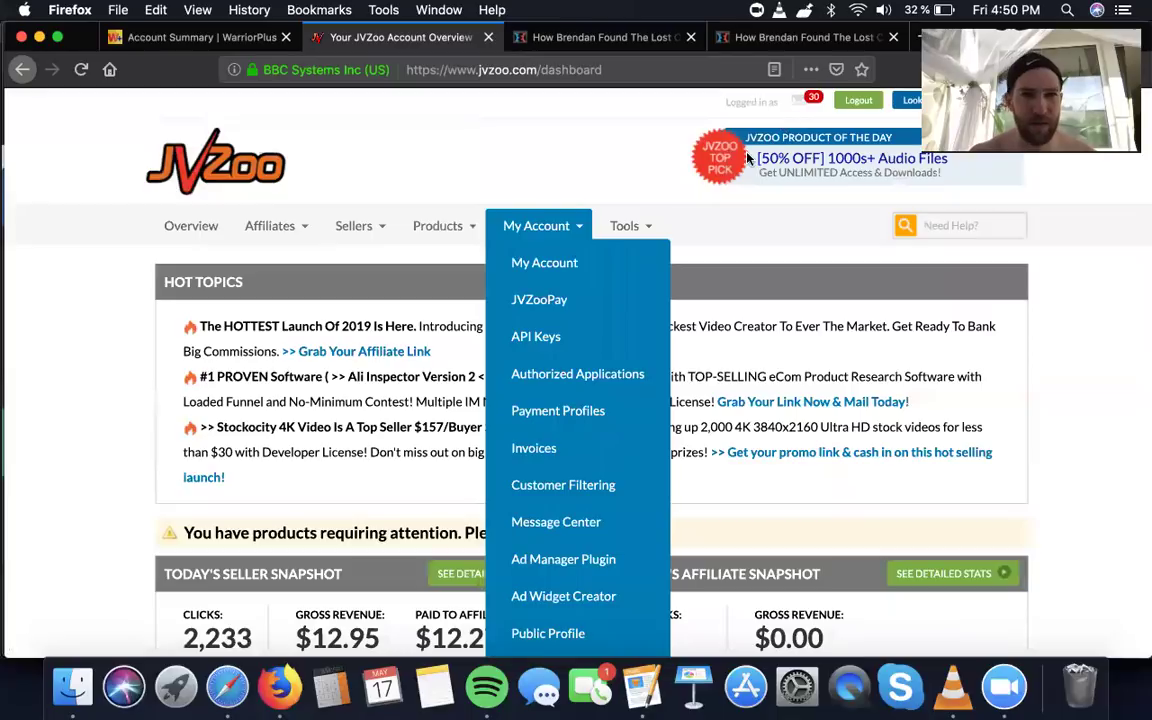
scroll(573, 395, "down", 1)
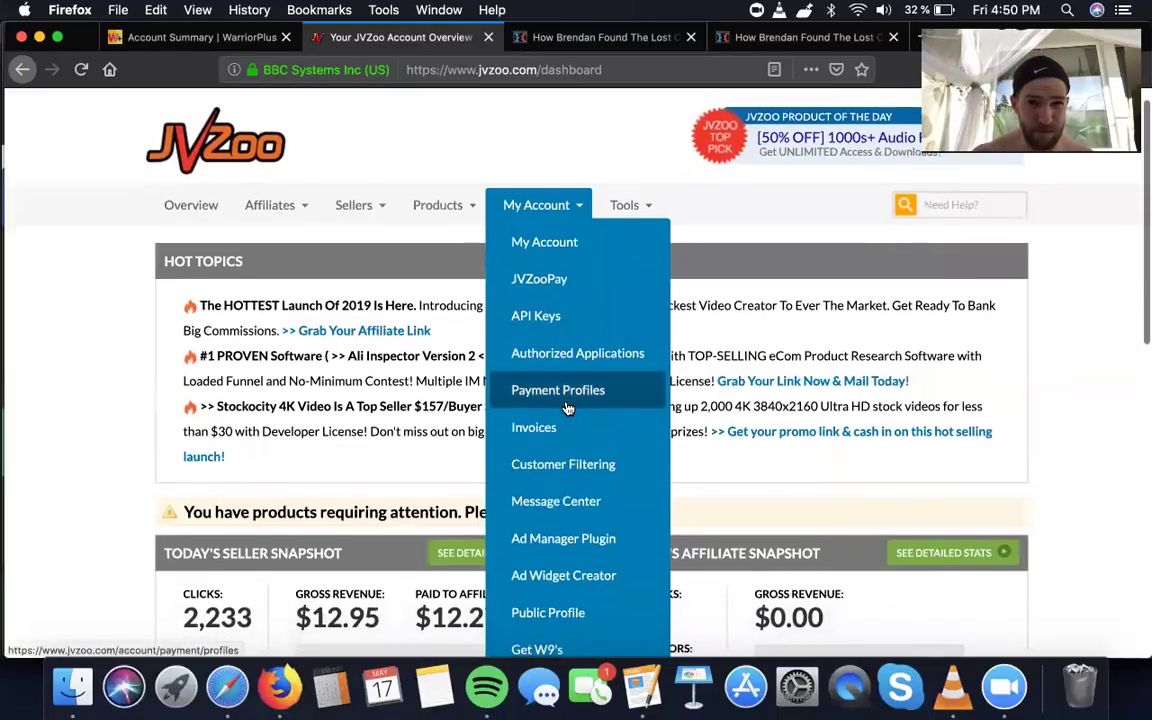
left_click(568, 388)
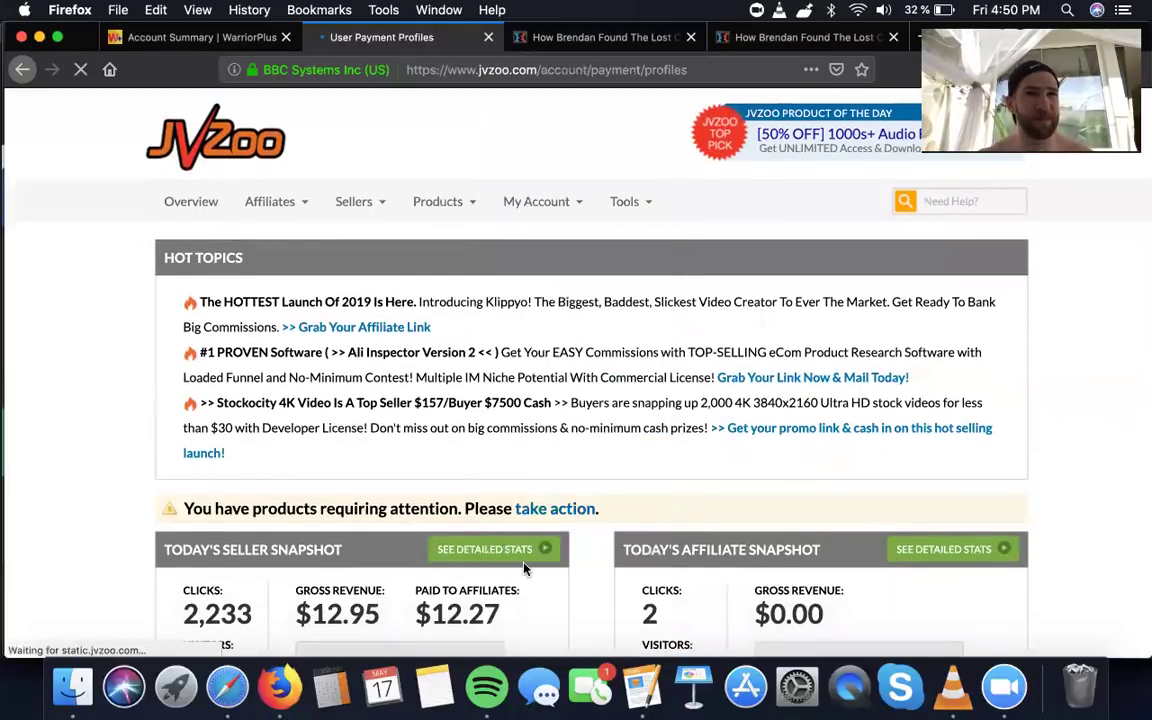
scroll(527, 562, "down", 6)
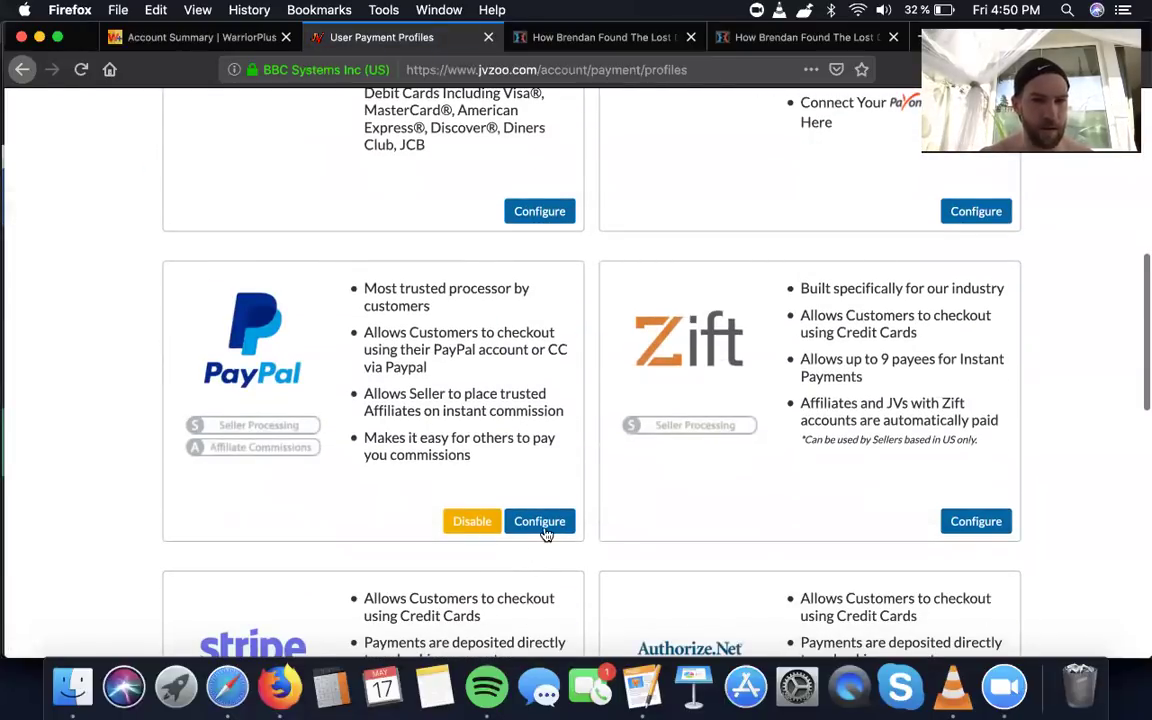
left_click(547, 533)
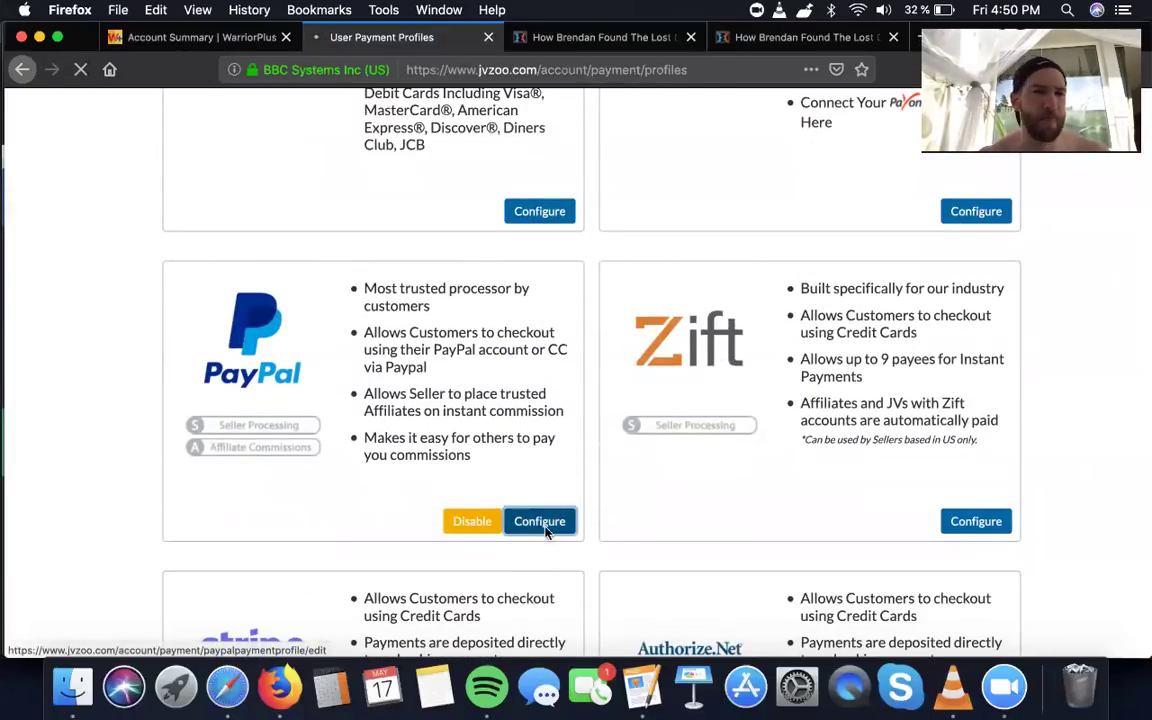
- Highlight the PayPal Email field in the Linking Account section, and return to the JVZoo dashboard
scroll(545, 533, "down", 5)
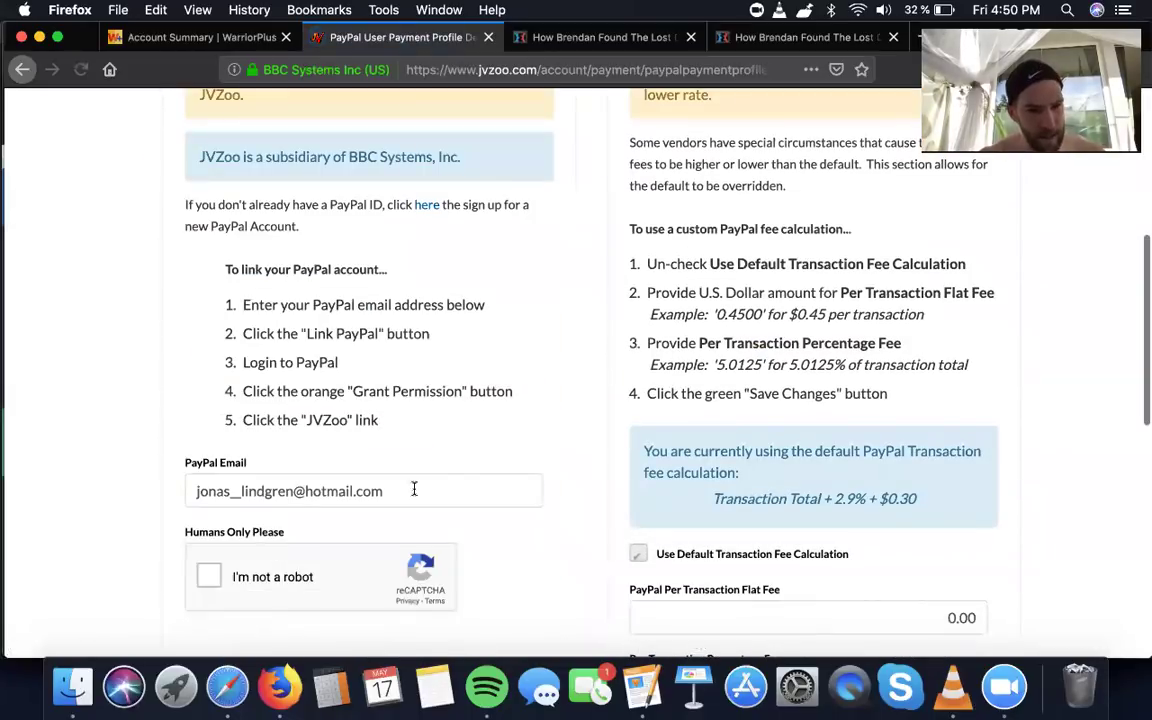
left_click_drag(414, 486, 200, 452)
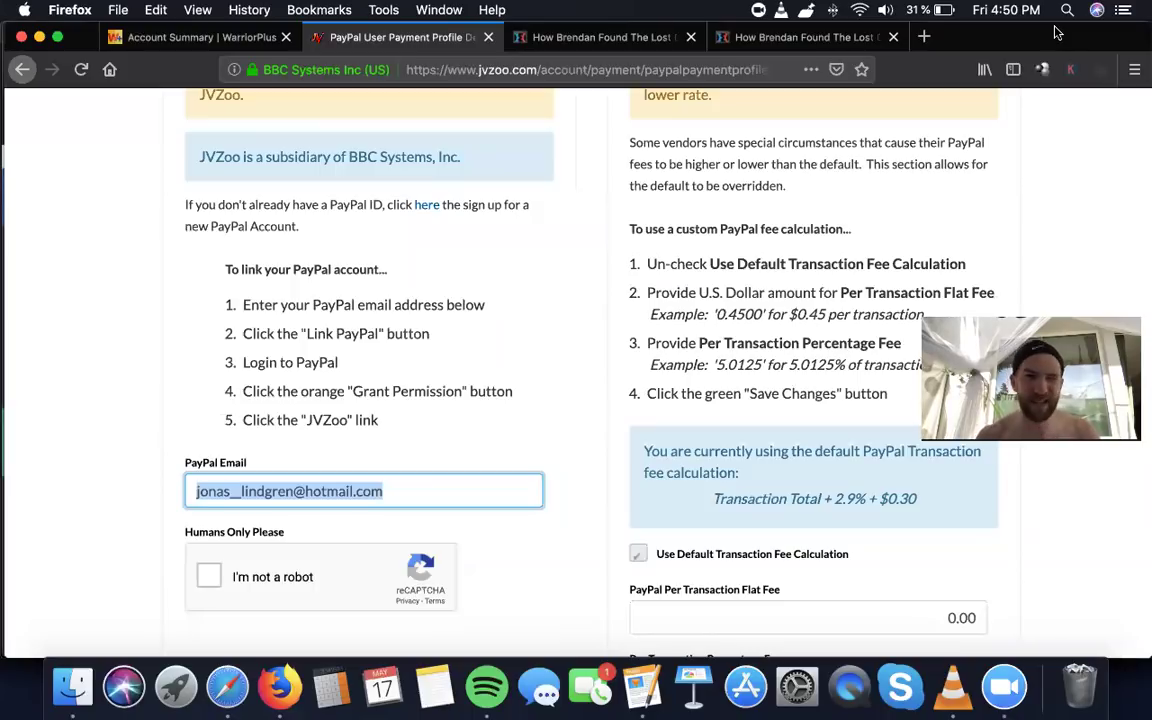
scroll(522, 319, "up", 5)
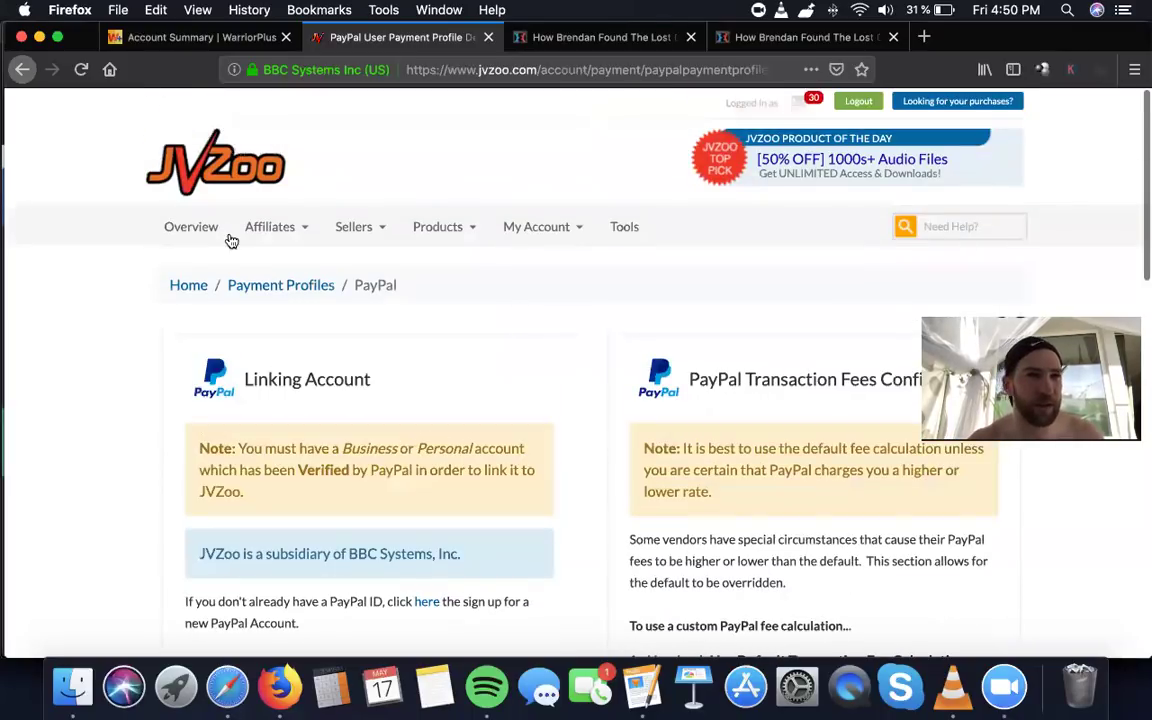
left_click(242, 174)
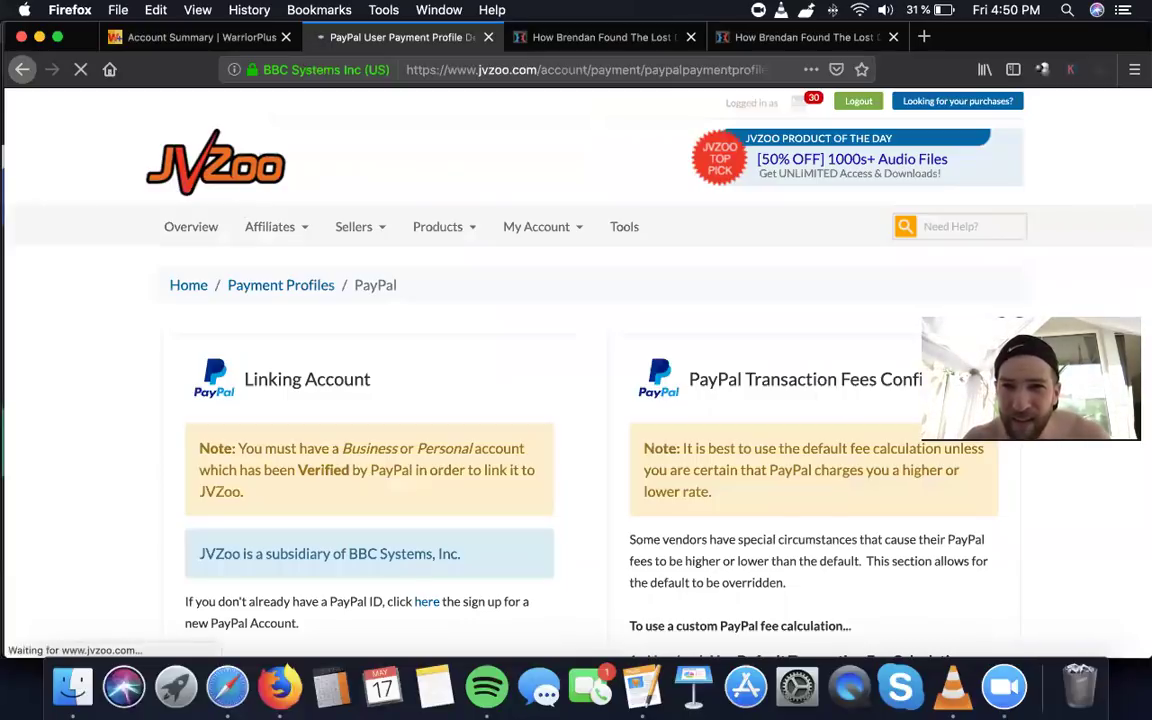
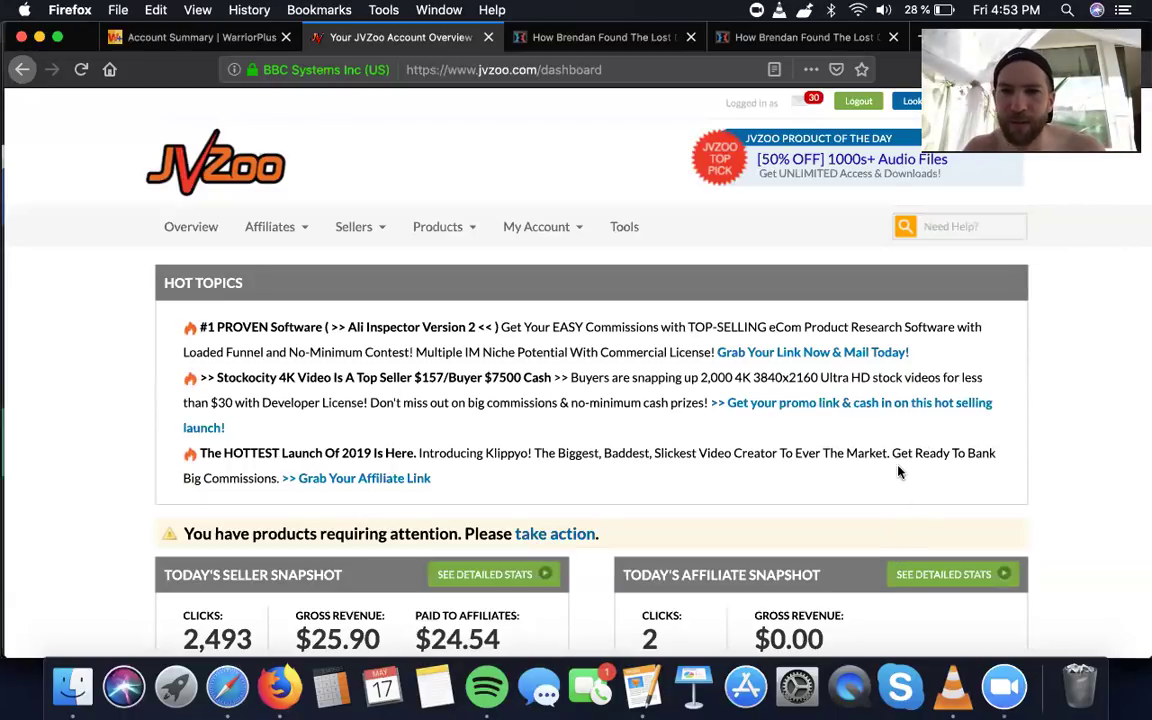
- Switch back to Safari, reply "Yes!" to the replay question under the Facebook webinar post, and minimise the post window
left_click(227, 686)
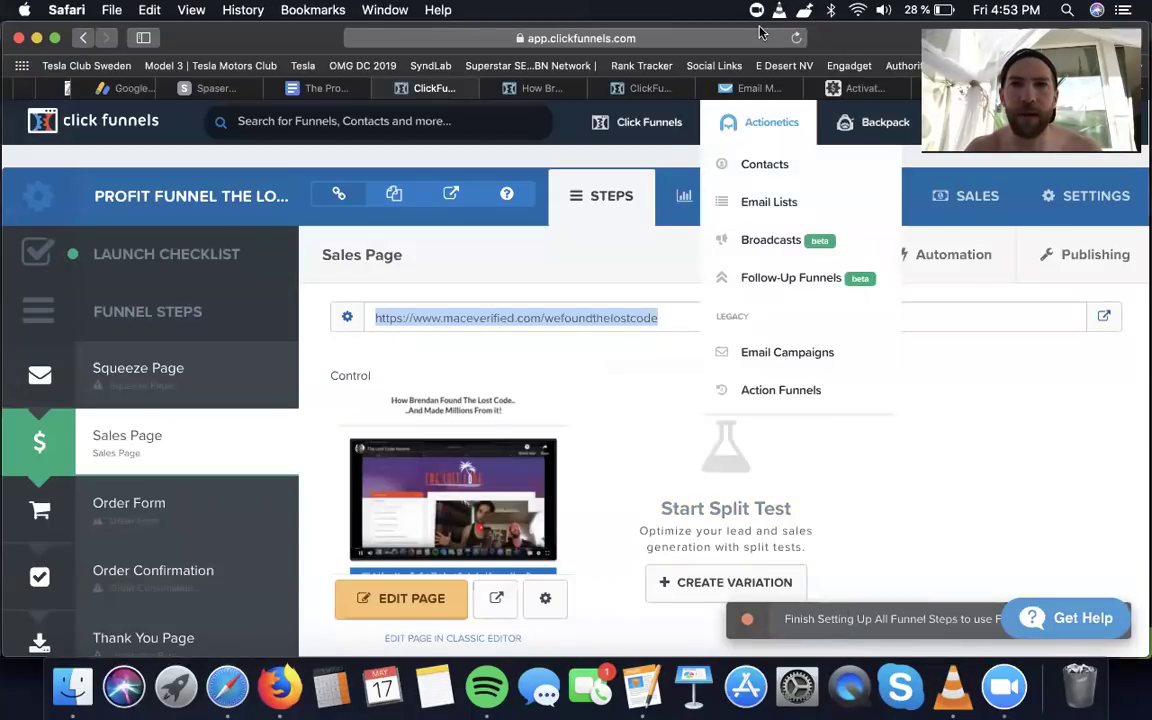
mouse_move(985, 122)
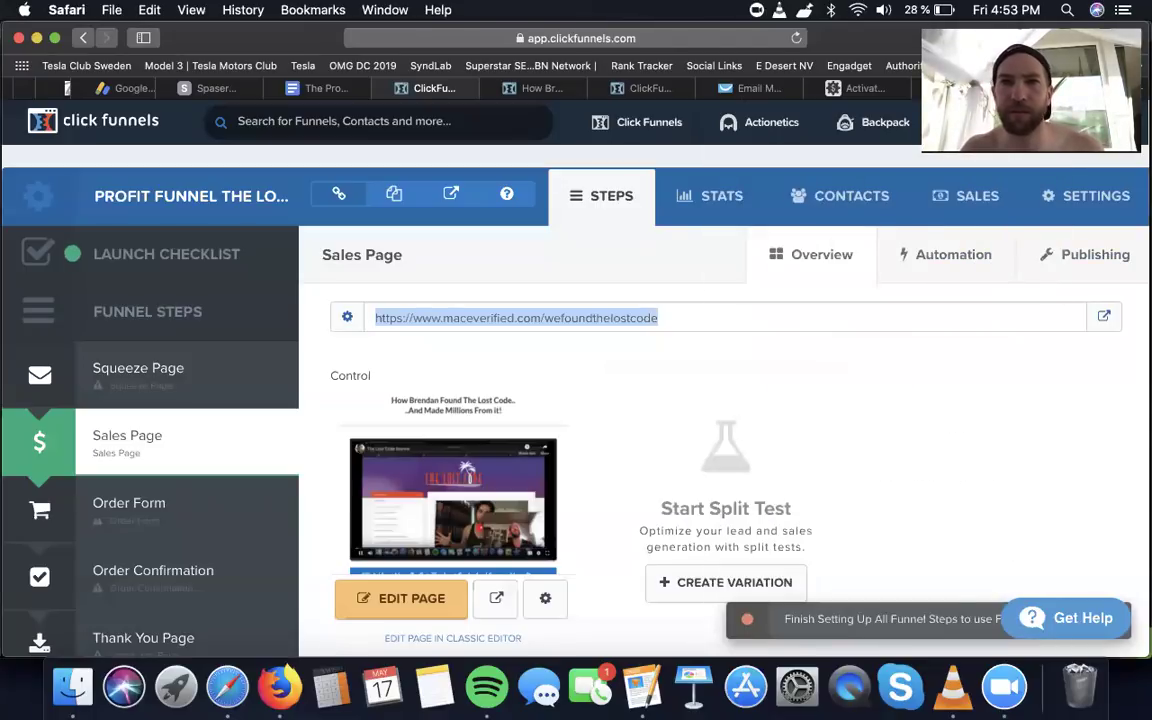
left_click(970, 88)
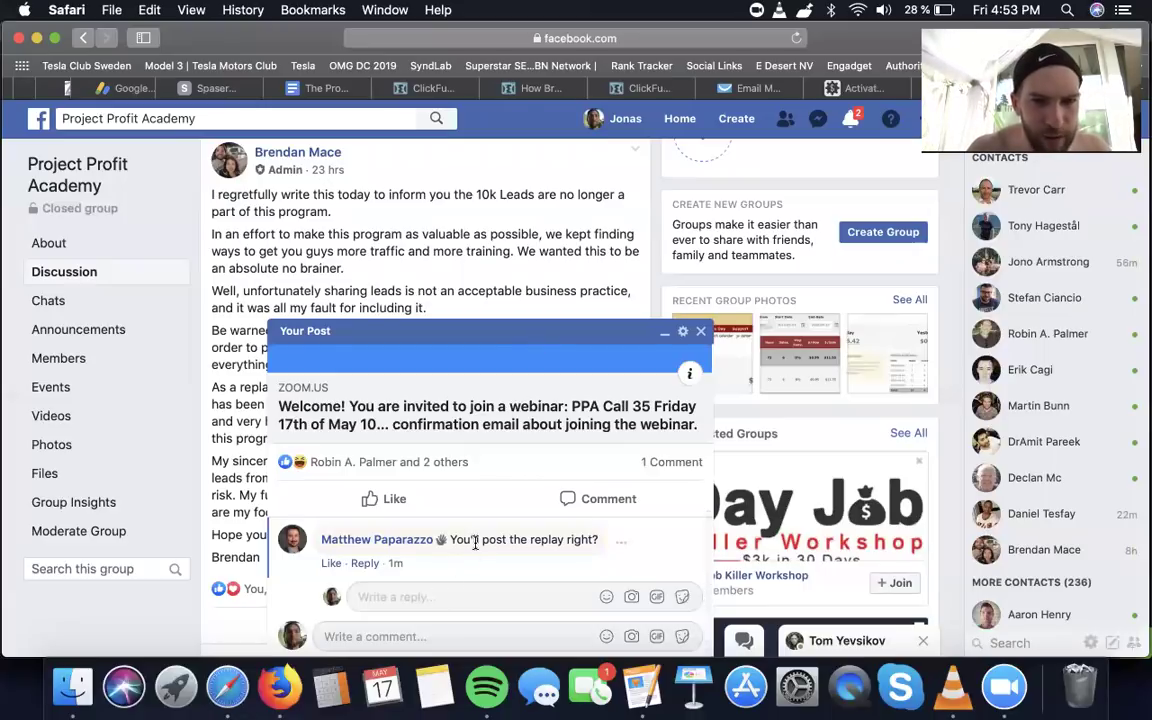
type("Ye")
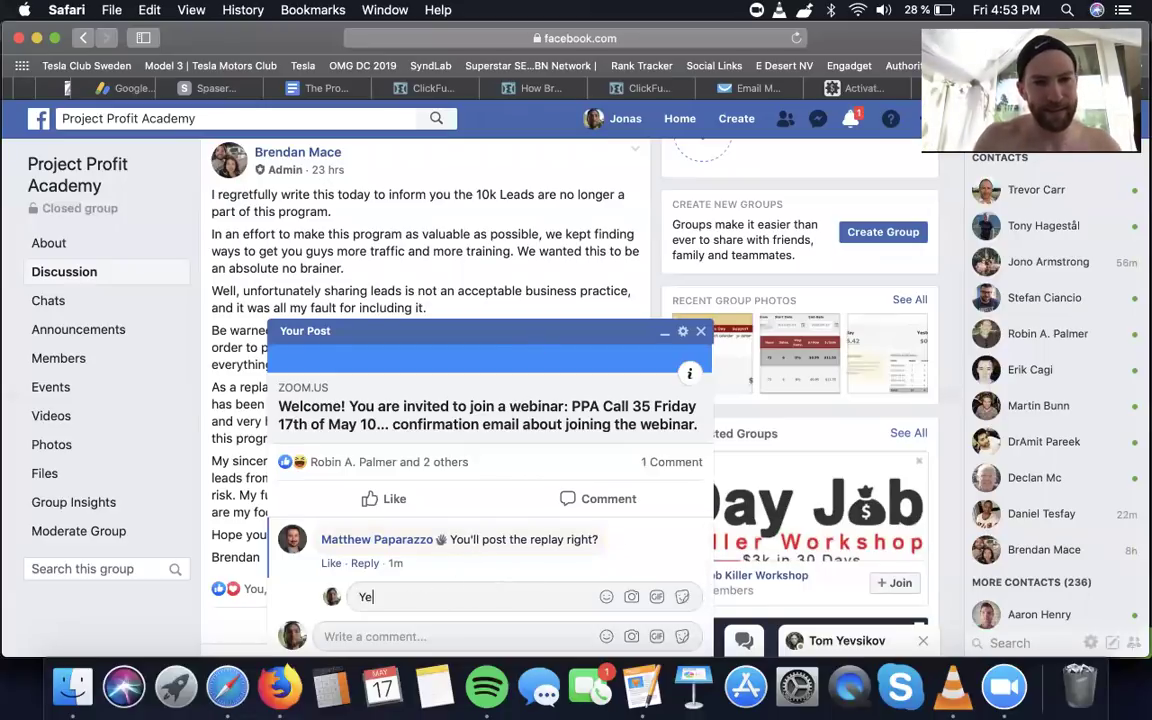
type("s!")
key("Return")
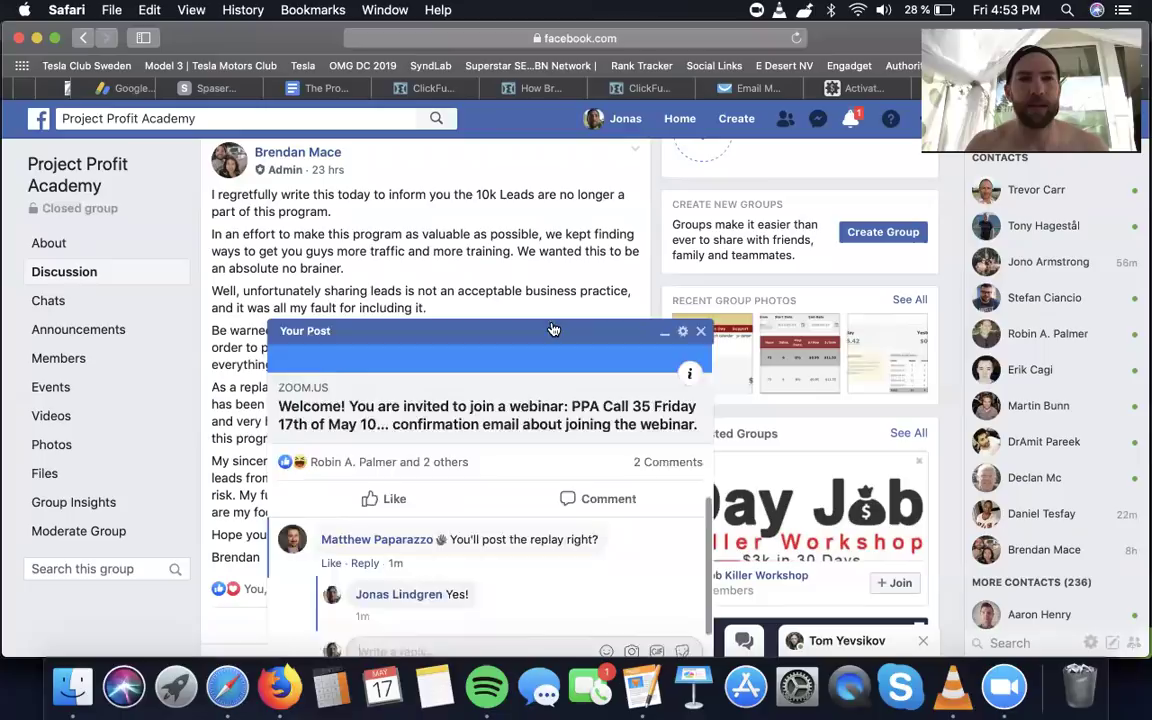
left_click(664, 331)
- Open commissiongorilla.com in a new tab
key("super+t")
type("commissiongorilla")
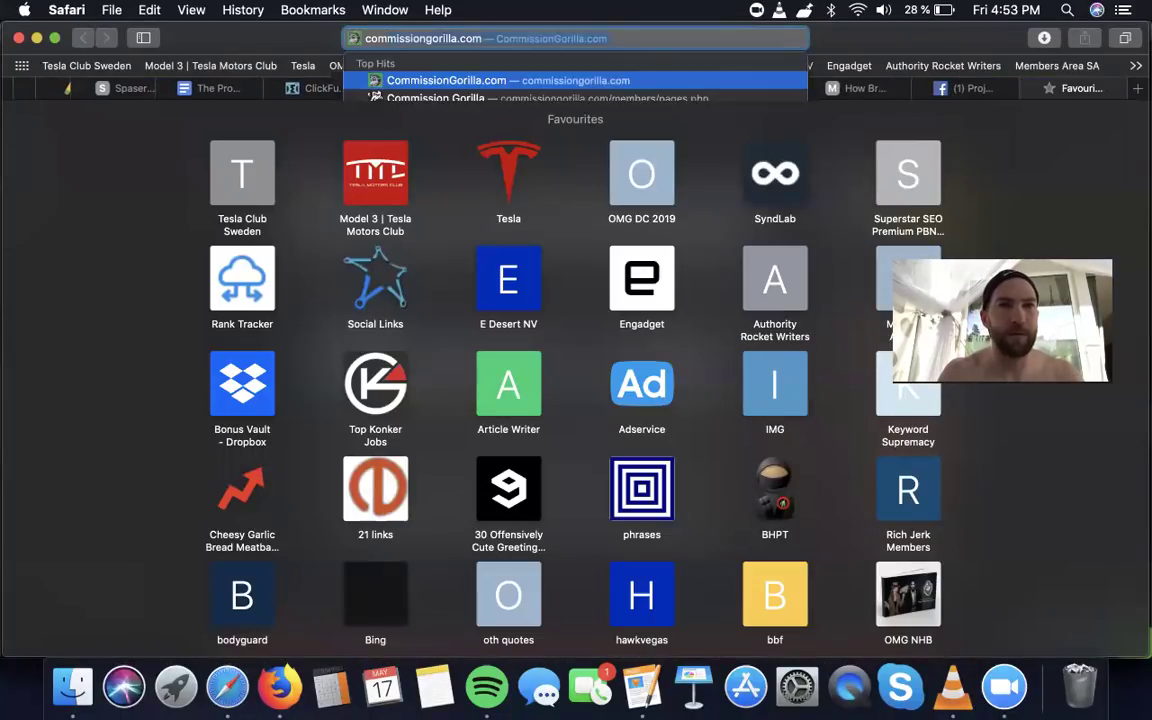
key("Down")
key("Return")
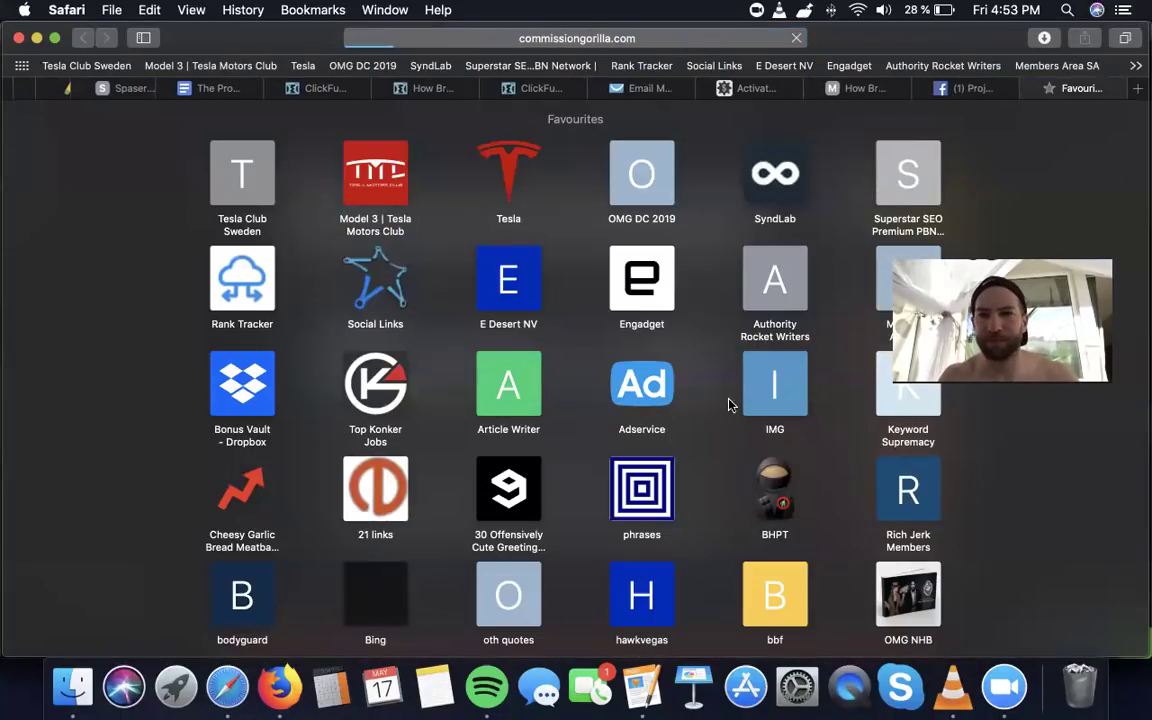
- Search the My Pages list for "stealthd" and try to open the Stealthd Bonus Delivery page for editing
key("super+f")
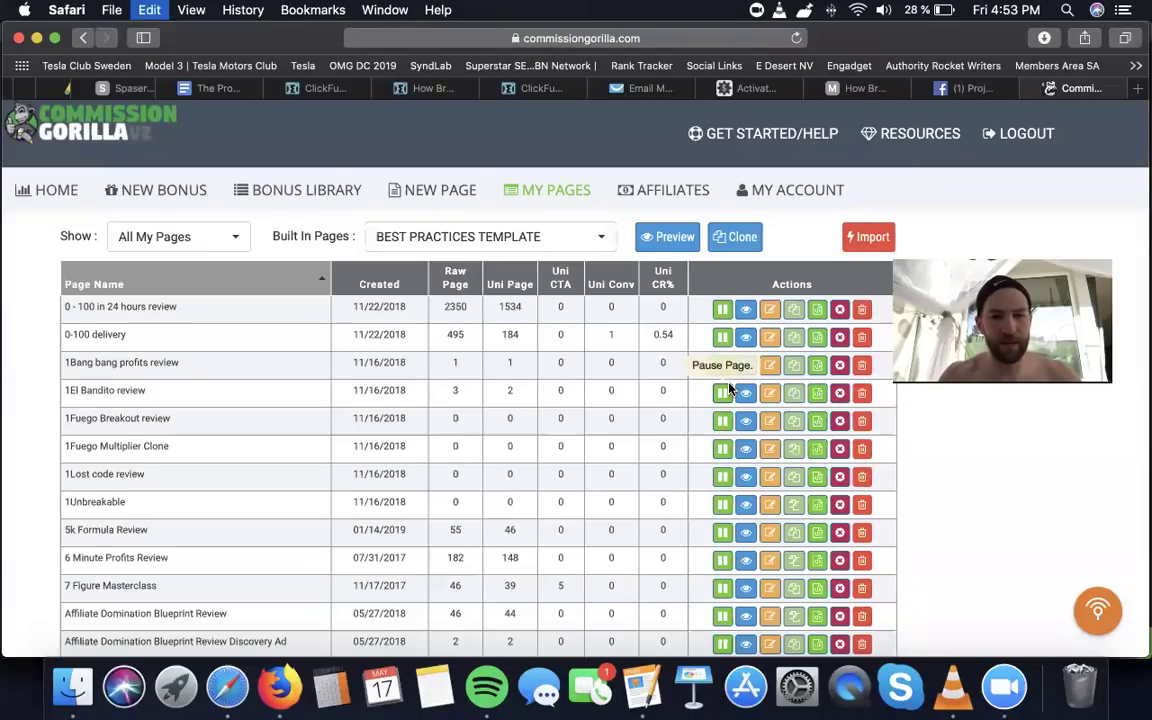
type("stealthdx")
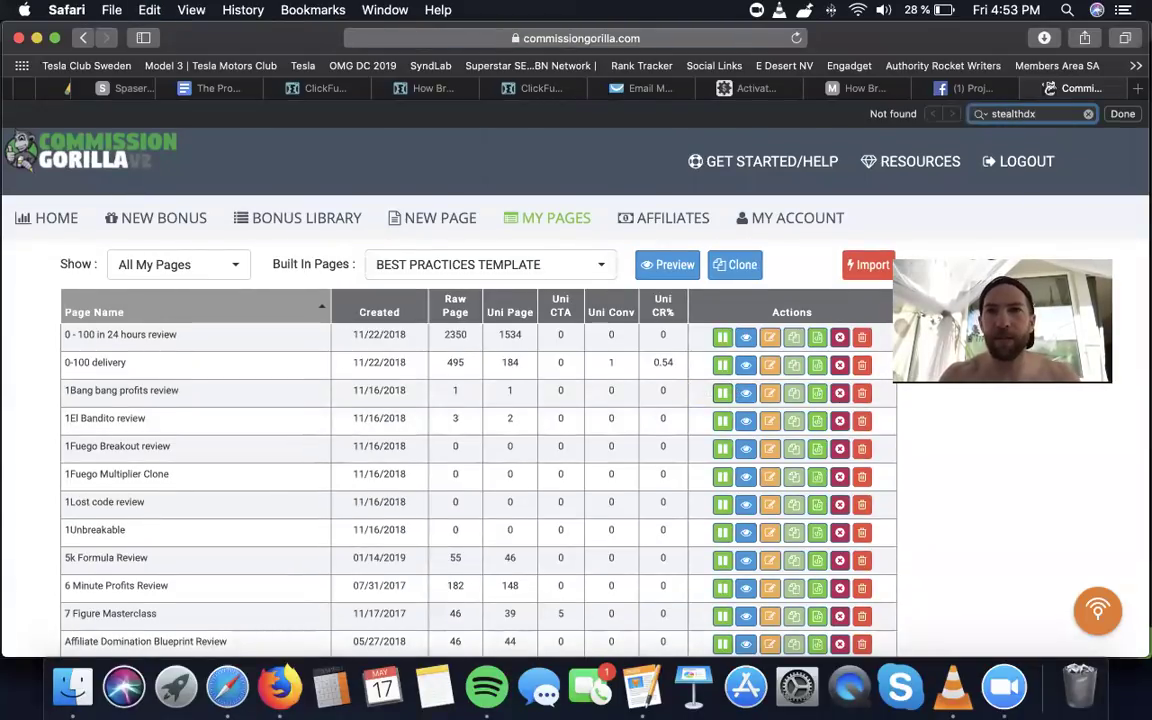
key("BackSpace")
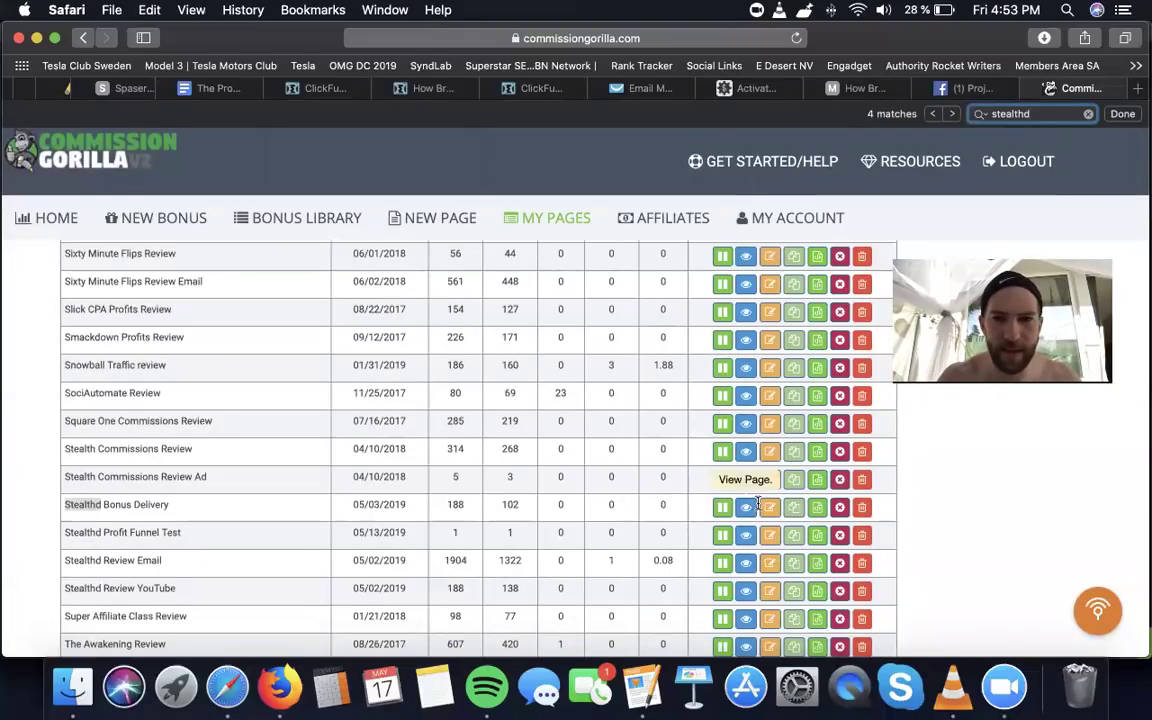
left_click(768, 508)
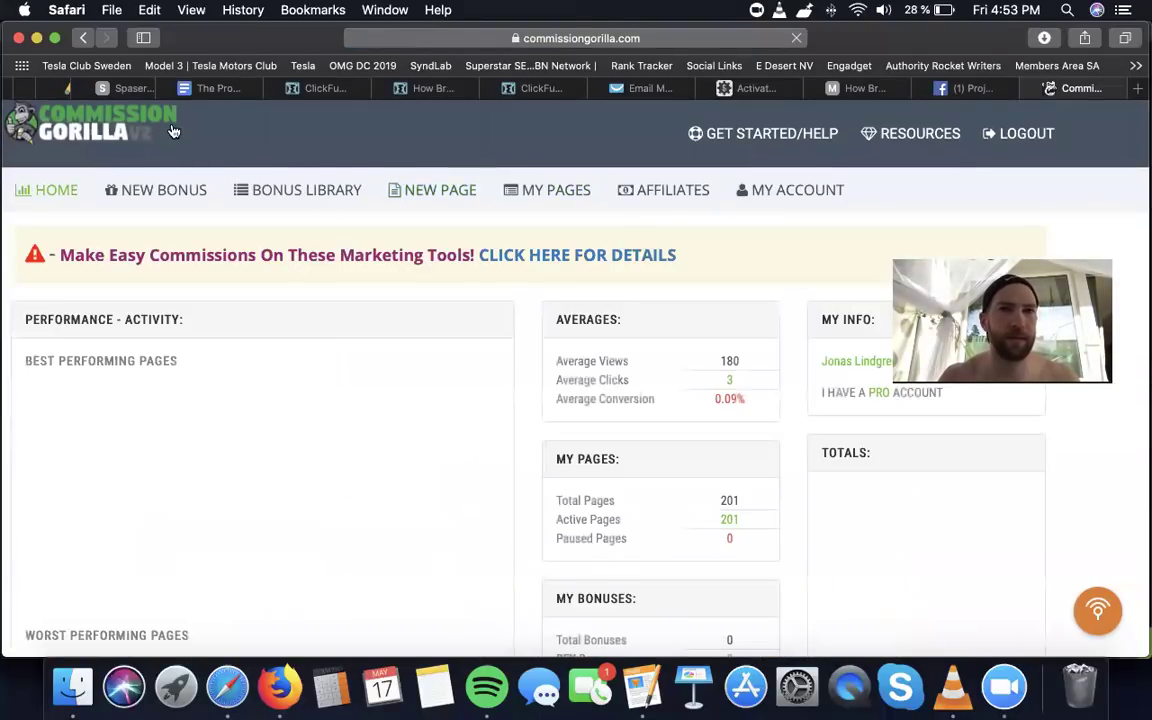
- Return to the My Pages list from the Commission Gorilla home page and search it for "stealthd" again
left_click(556, 190)
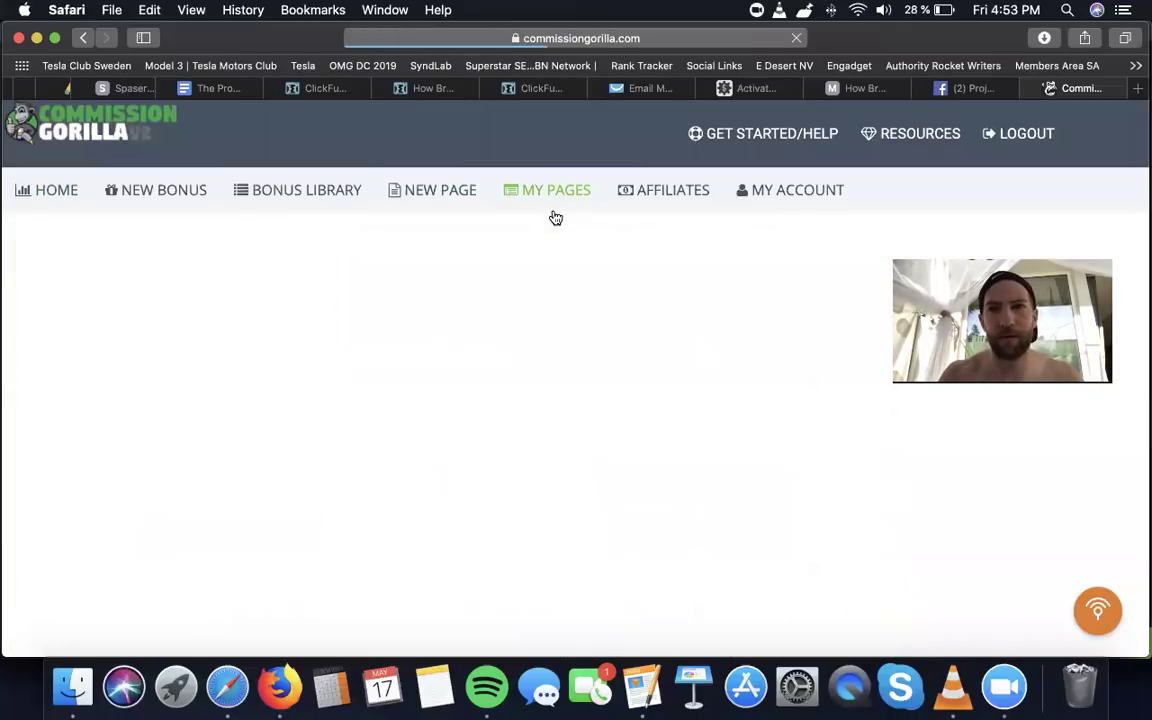
key("super+f")
type("thd")
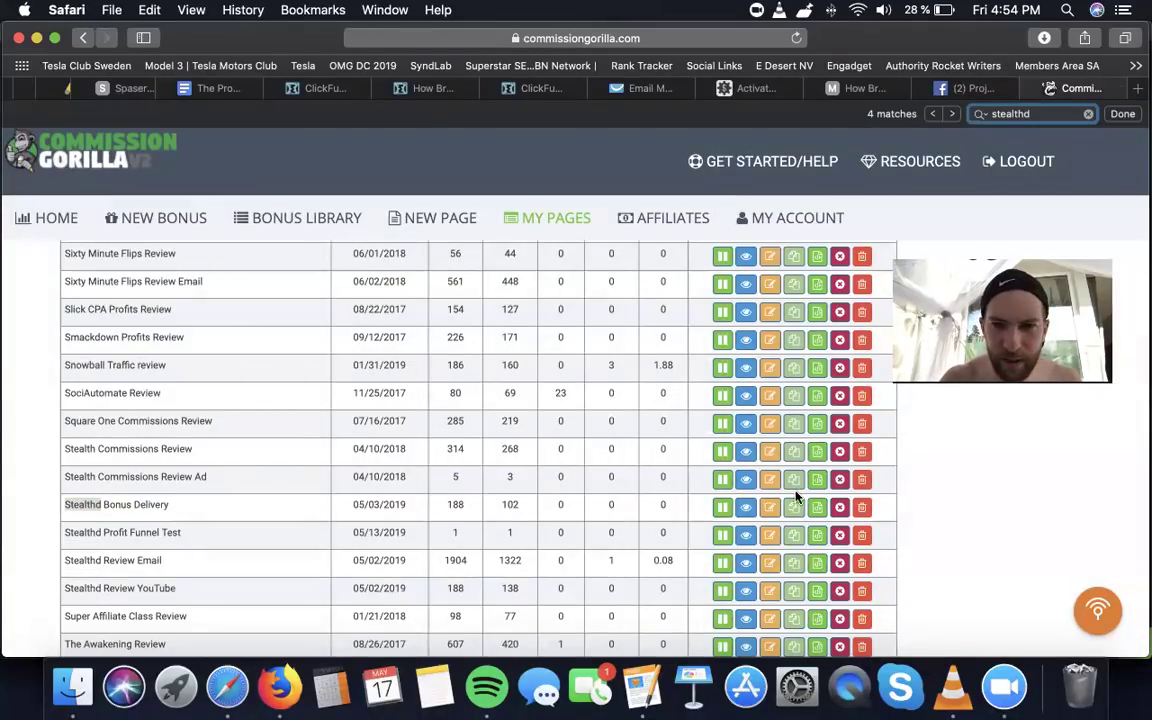
- Open the download and link details for the Stealthd Bonus Delivery page, copy its export code and close the details
left_click(817, 507)
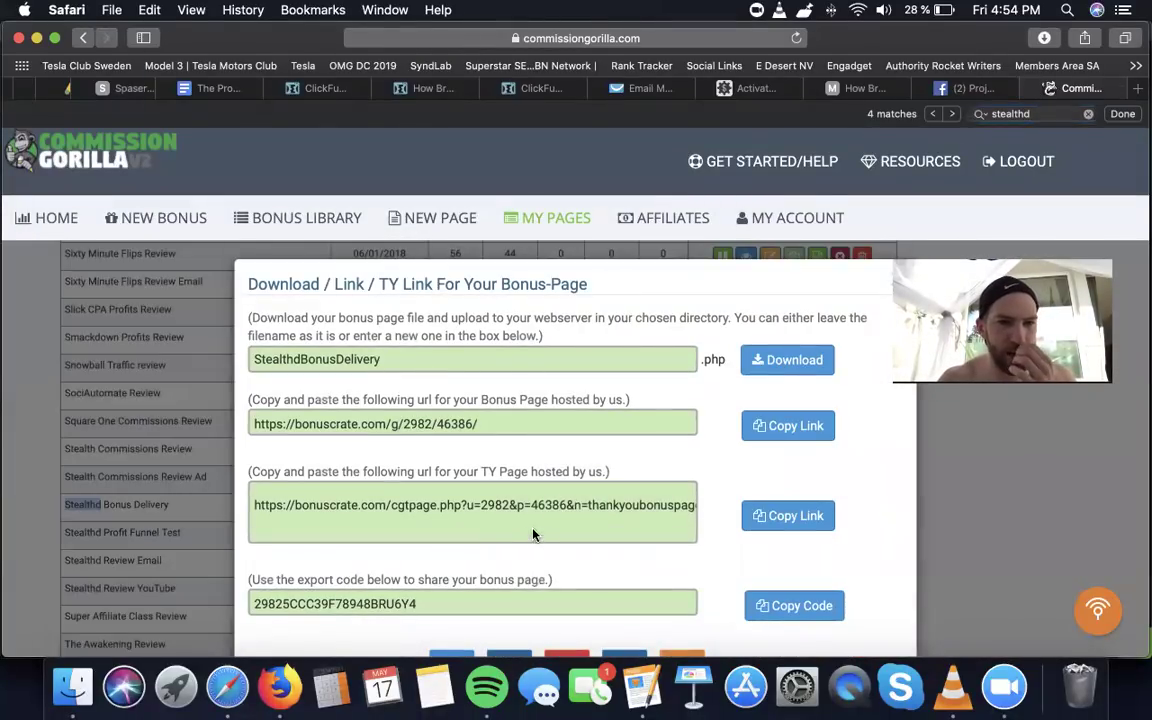
key("super+c")
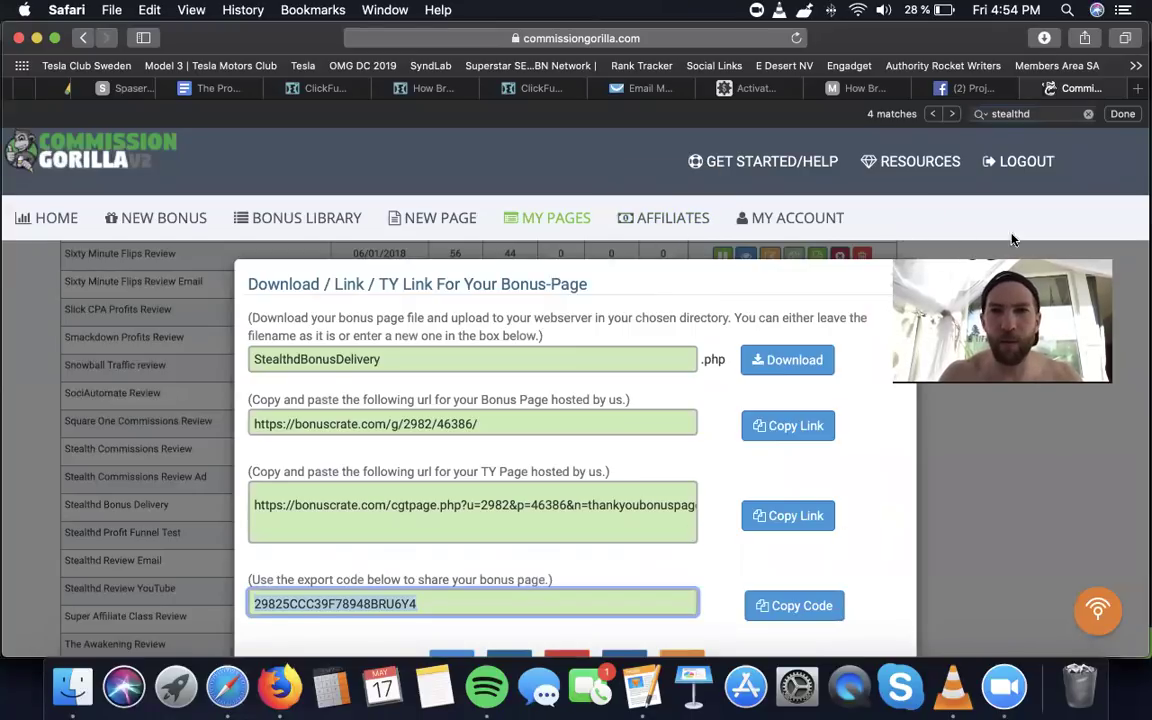
left_click(1045, 247)
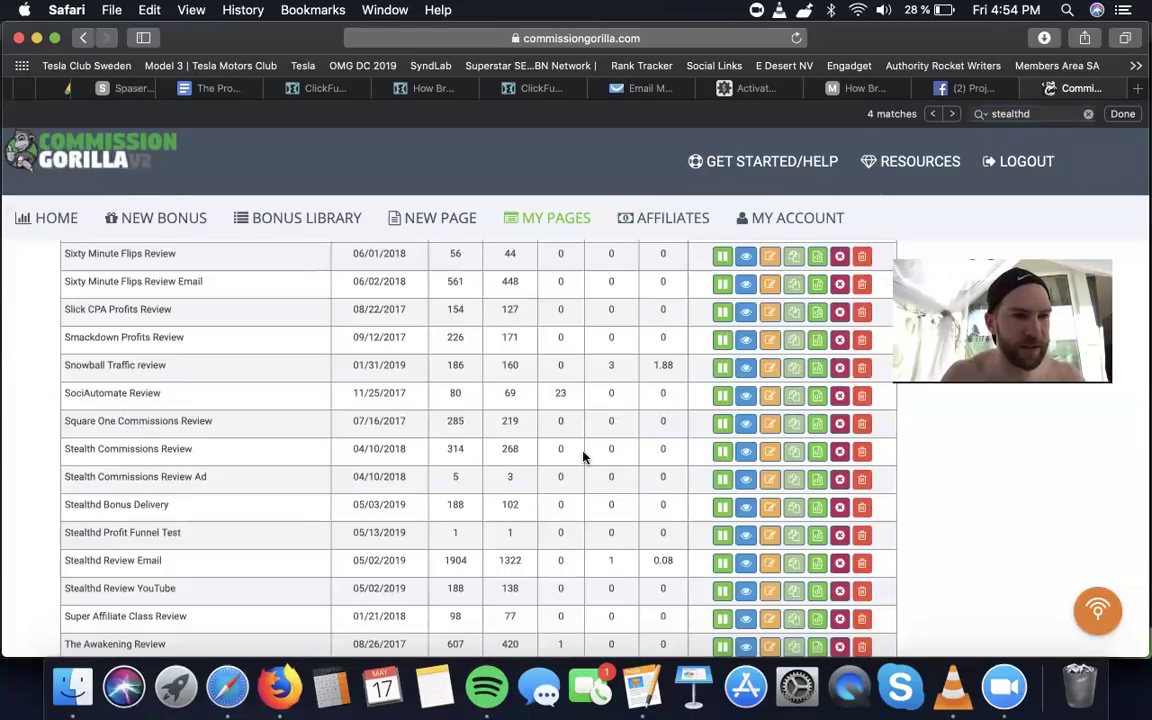
- Copy the export code of the Stealthd Review Email page from its link details and close them
left_click(816, 563)
left_click(478, 602)
key("super+a")
key("super+c")
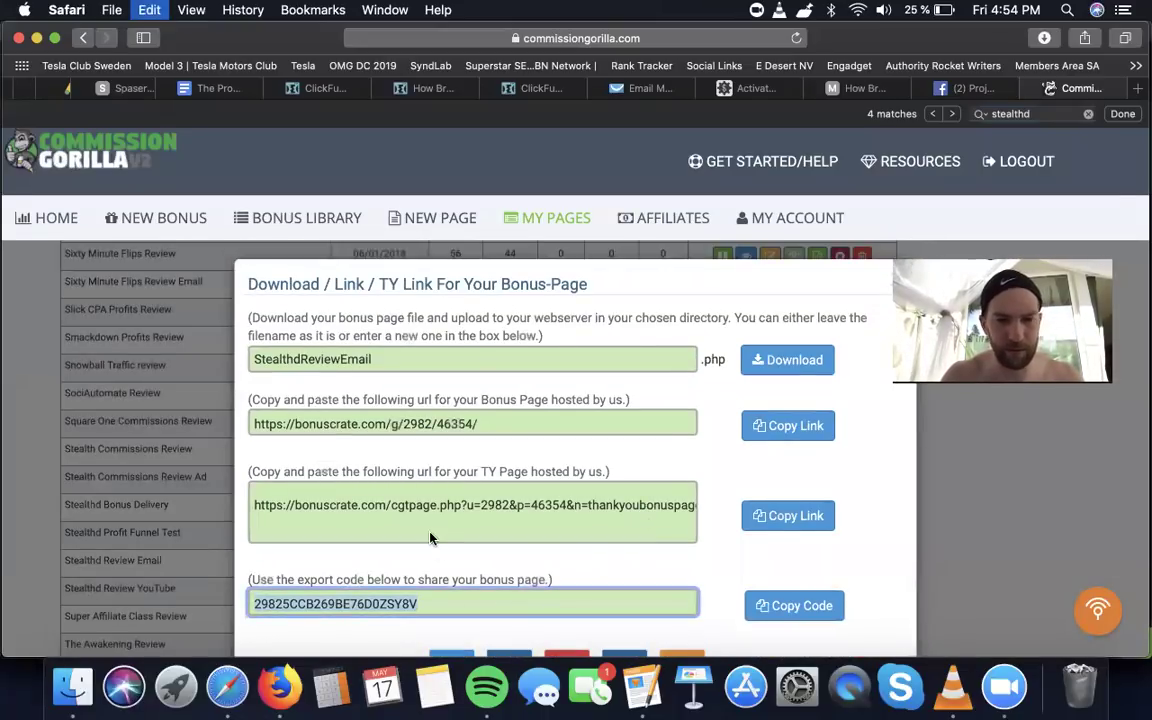
left_click(1041, 240)
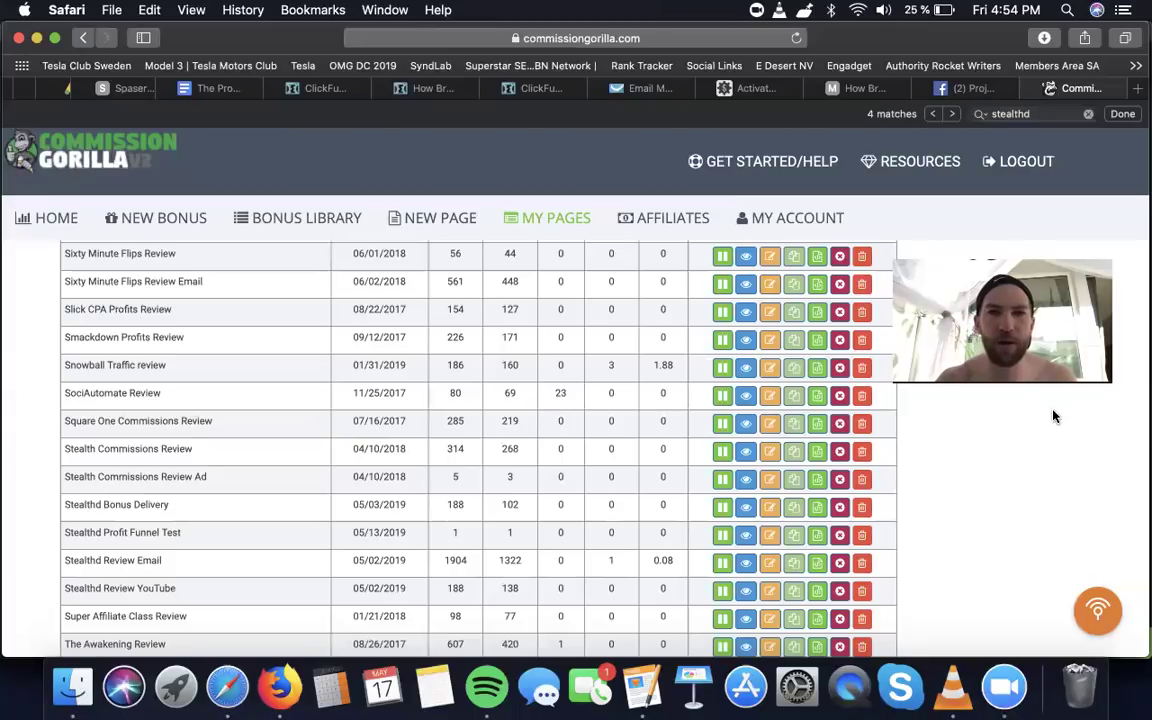
- Open the PPA Call Replays page on the personal blog in a new tab and select its full web address
key("super+t")
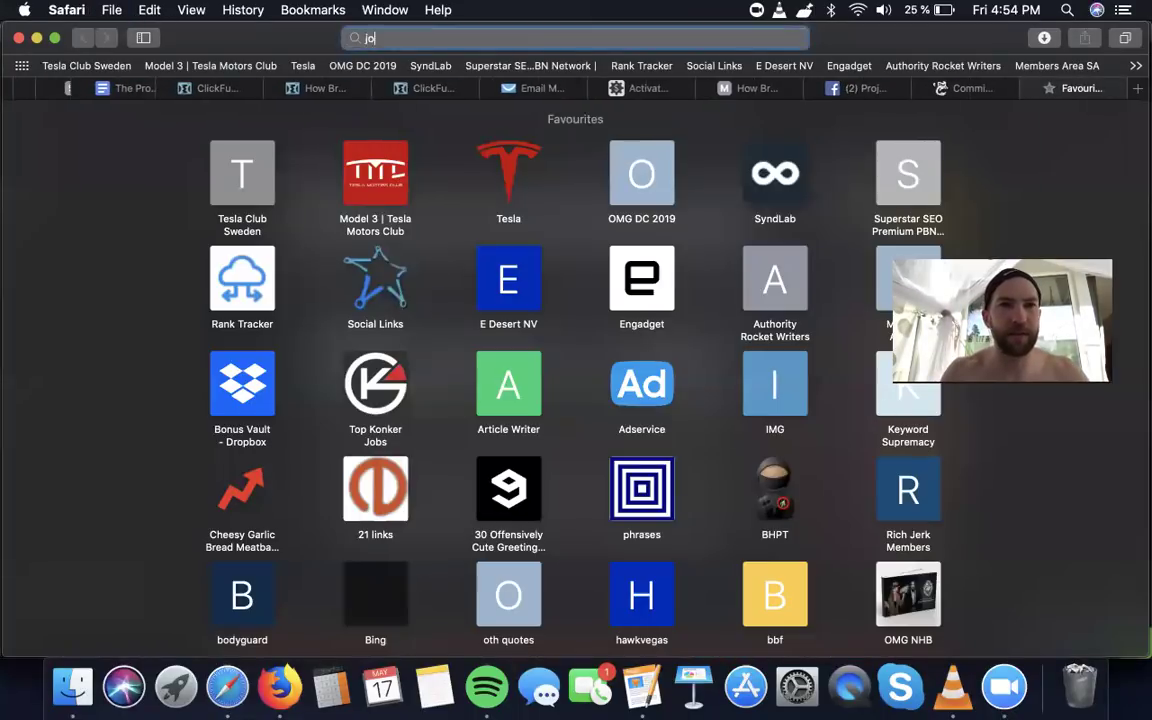
type("jonas")
key("Right")
type("/super")
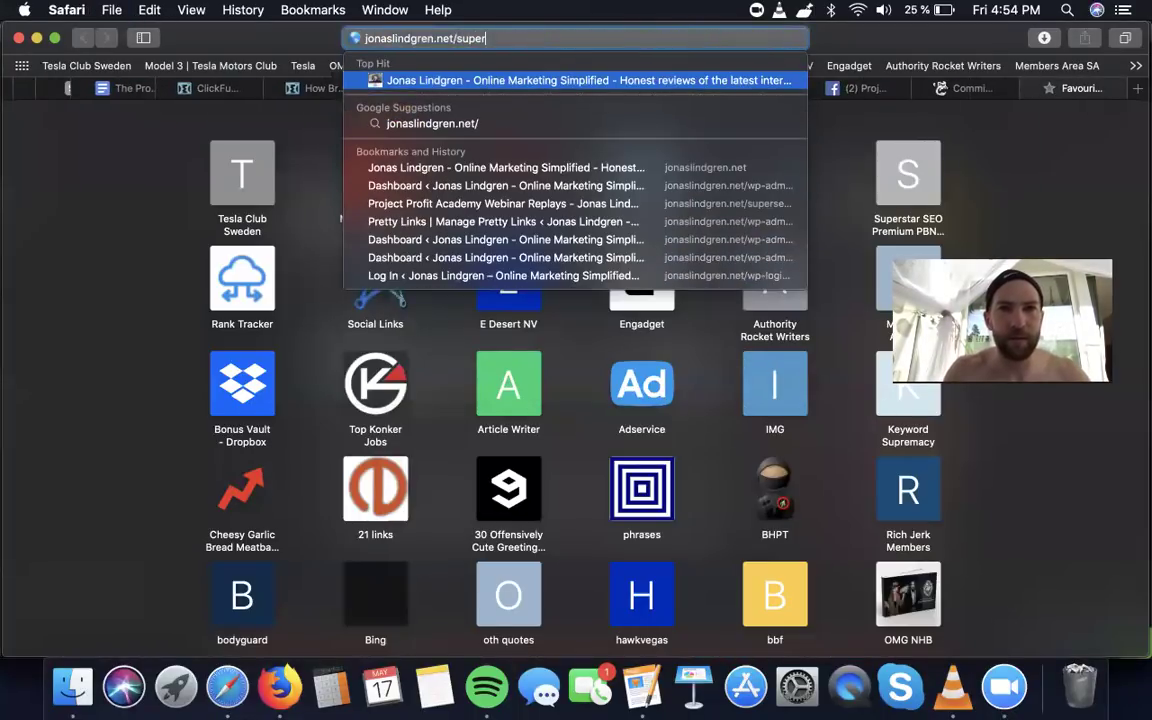
key("Return")
left_click(651, 32)
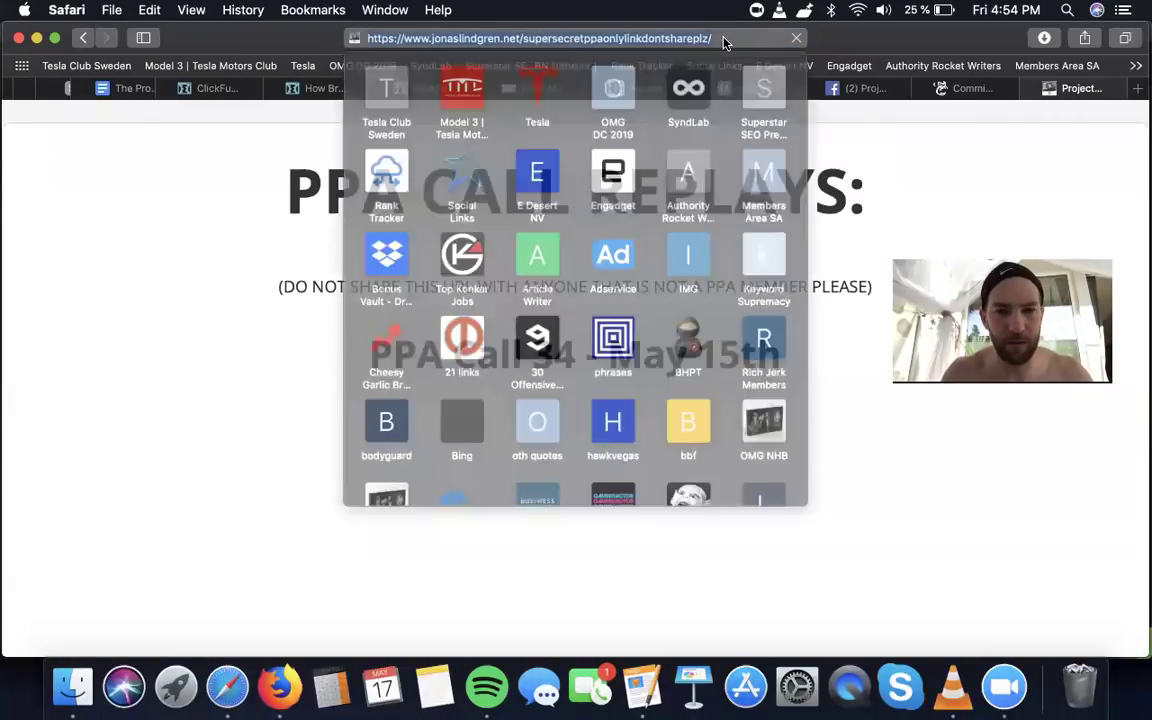
left_click(714, 527)
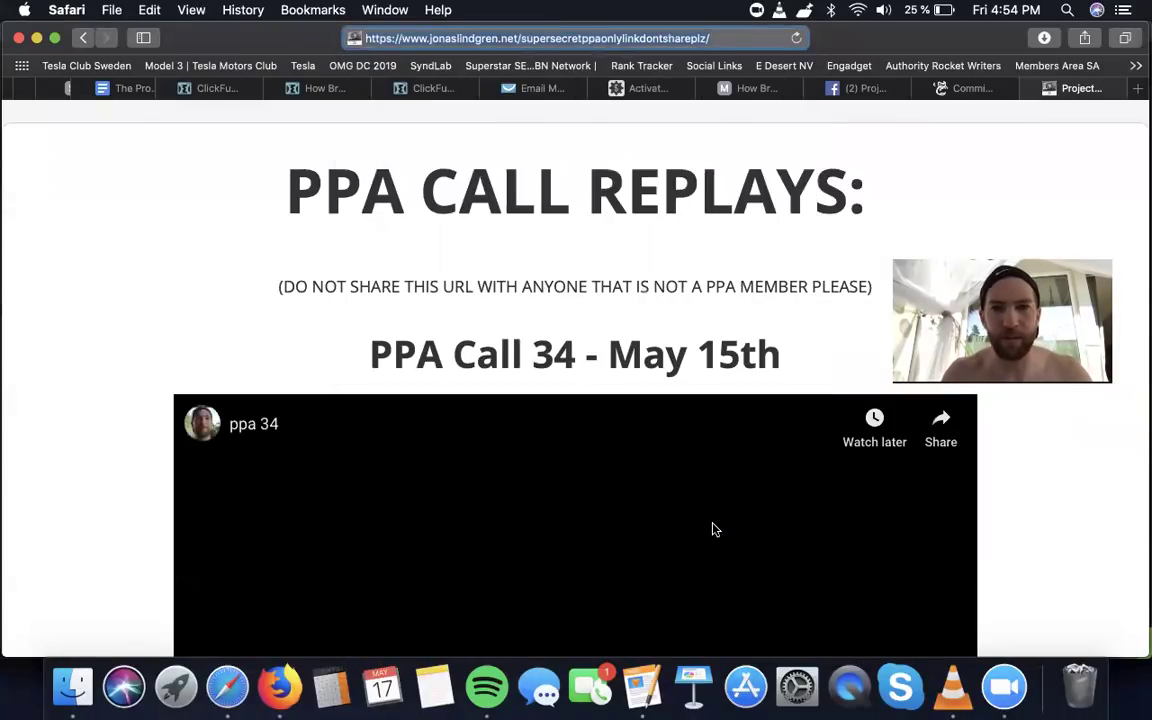
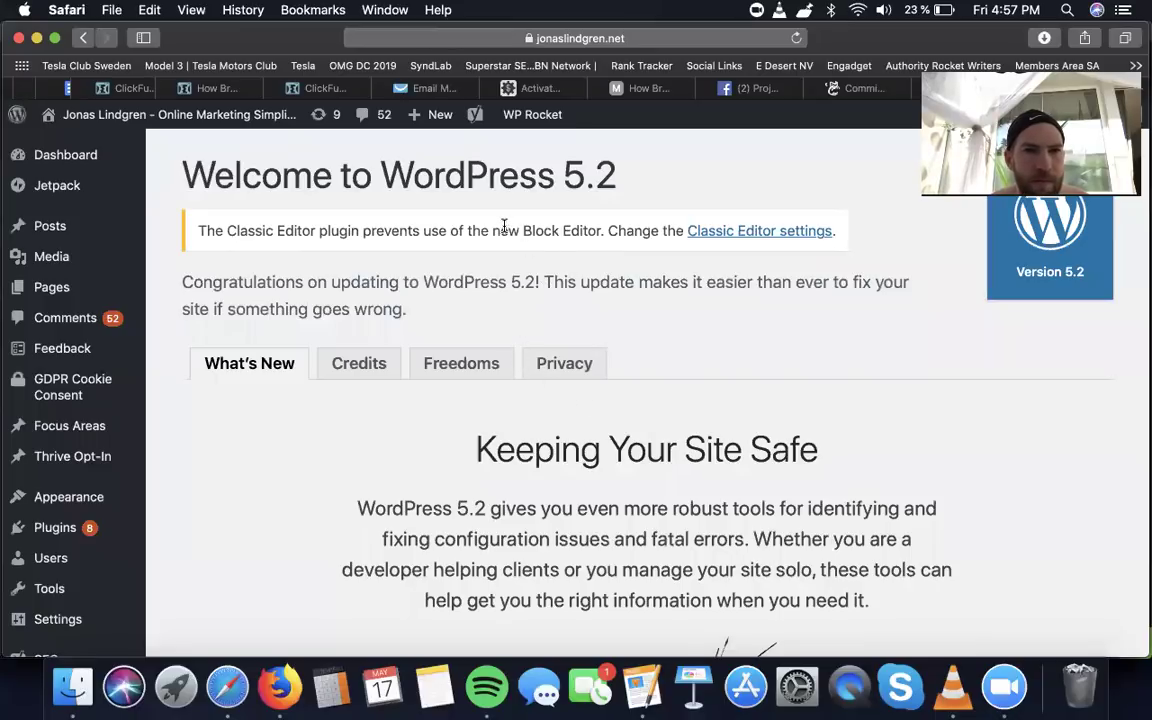
- Open the blog's public home page in a new tab and look over its review posts
scroll(495, 243, "down", 5)
scroll(495, 243, "up", 5)
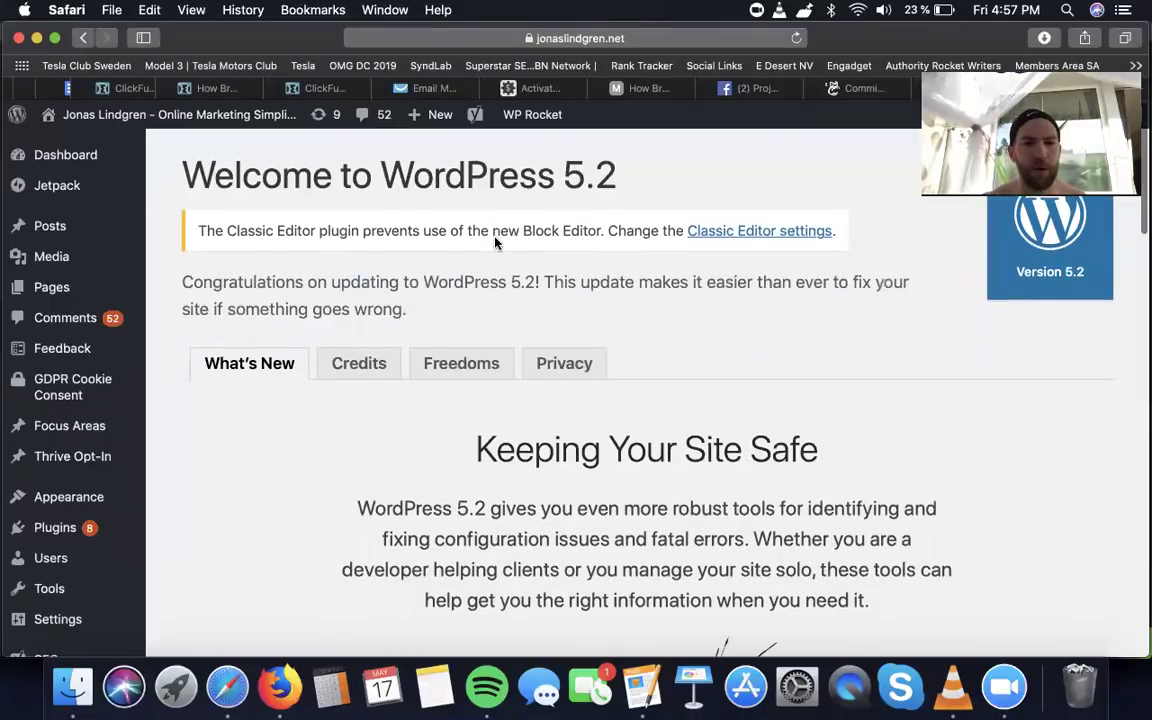
key("super+t")
type("jonaslindgren.net")
key("Return")
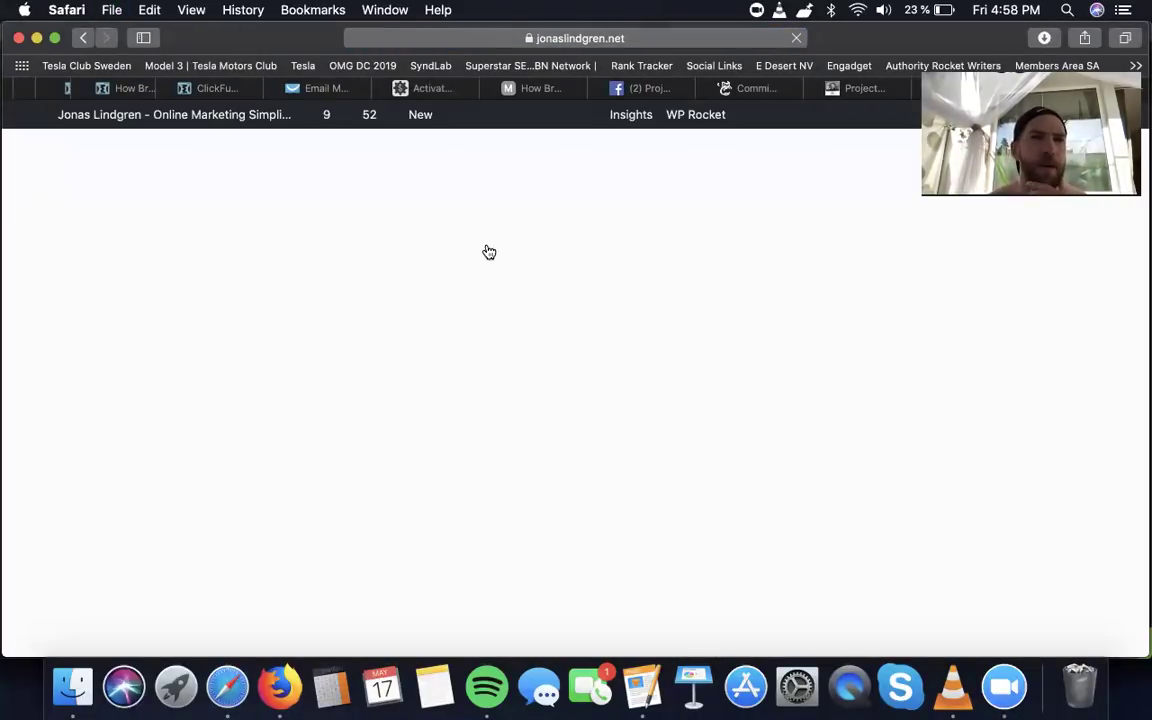
scroll(540, 507, "down", 10)
scroll(540, 507, "up", 10)
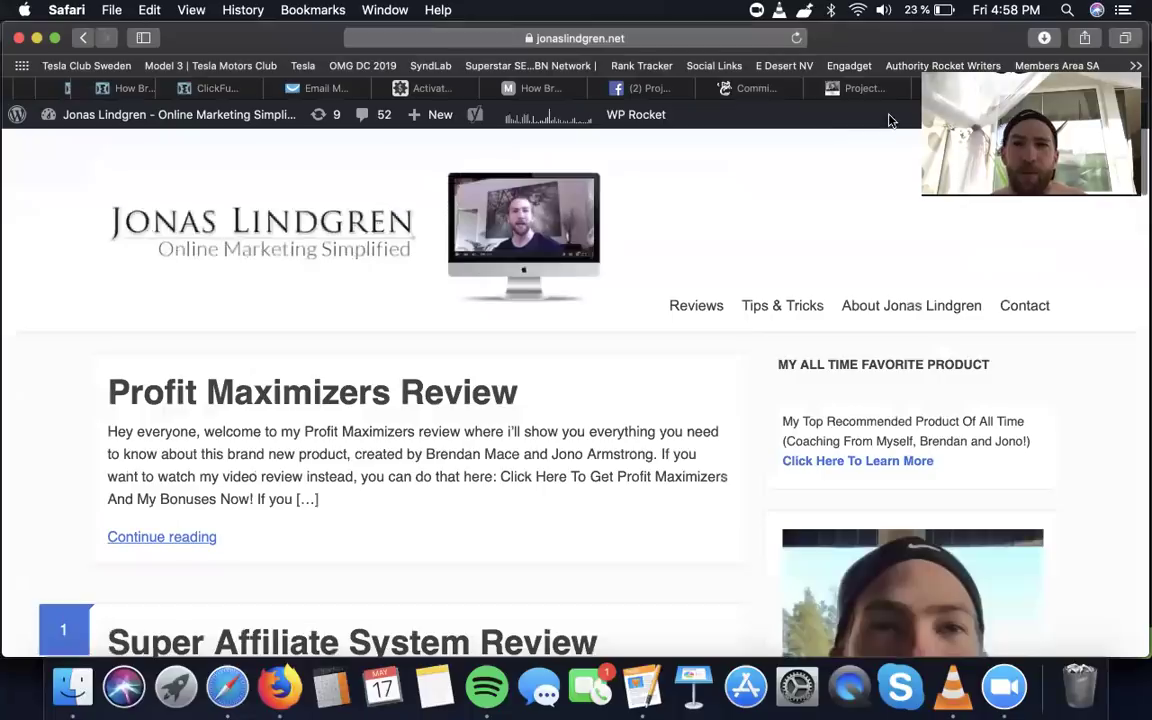
- Return to the blog's WordPress admin and open the list of installed plugins
mouse_move(1050, 114)
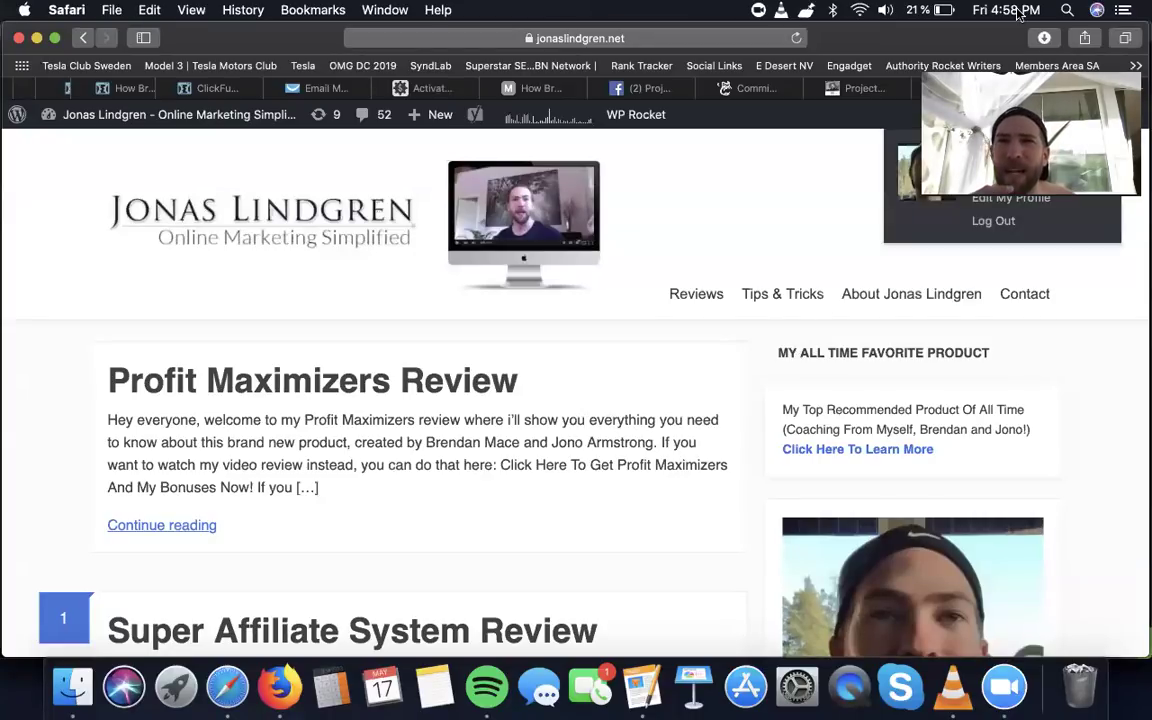
left_click(1031, 205)
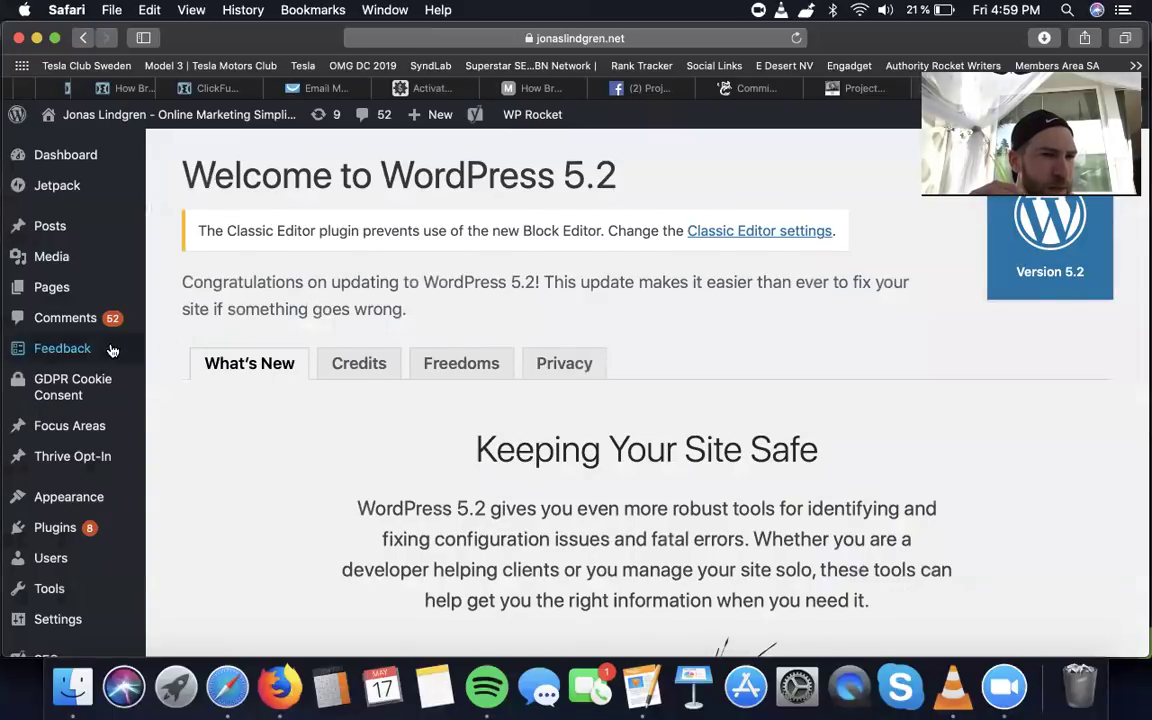
scroll(110, 347, "down", 5)
scroll(111, 348, "down", 2)
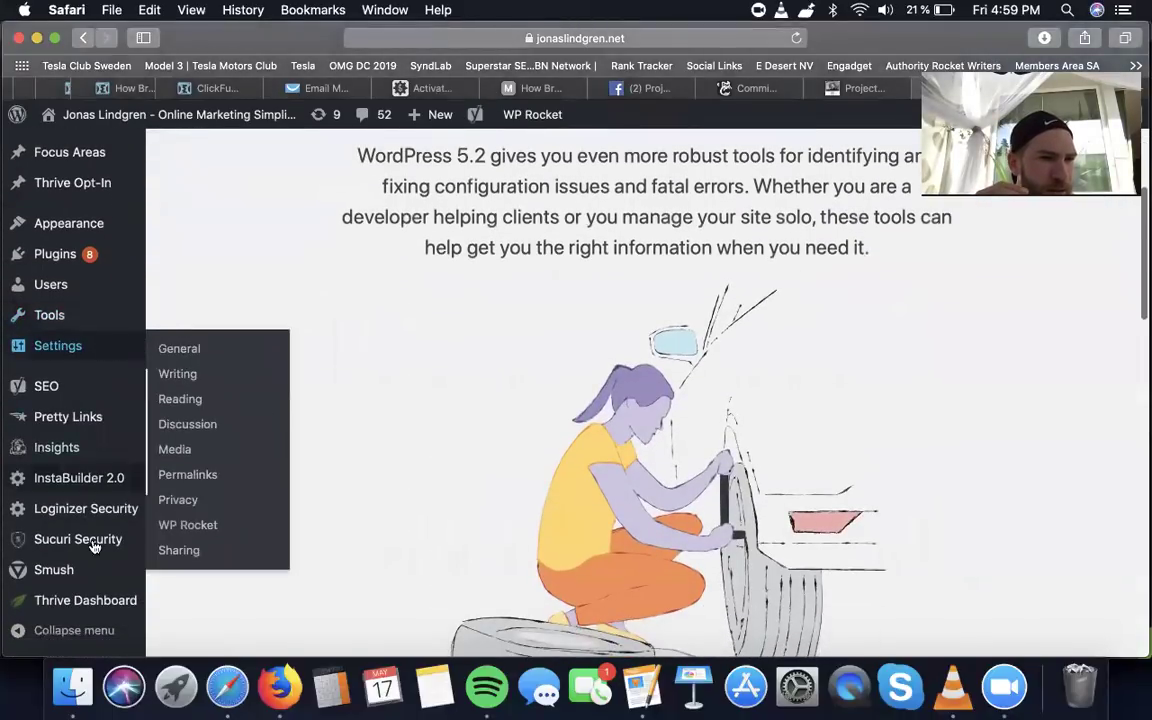
mouse_move(97, 541)
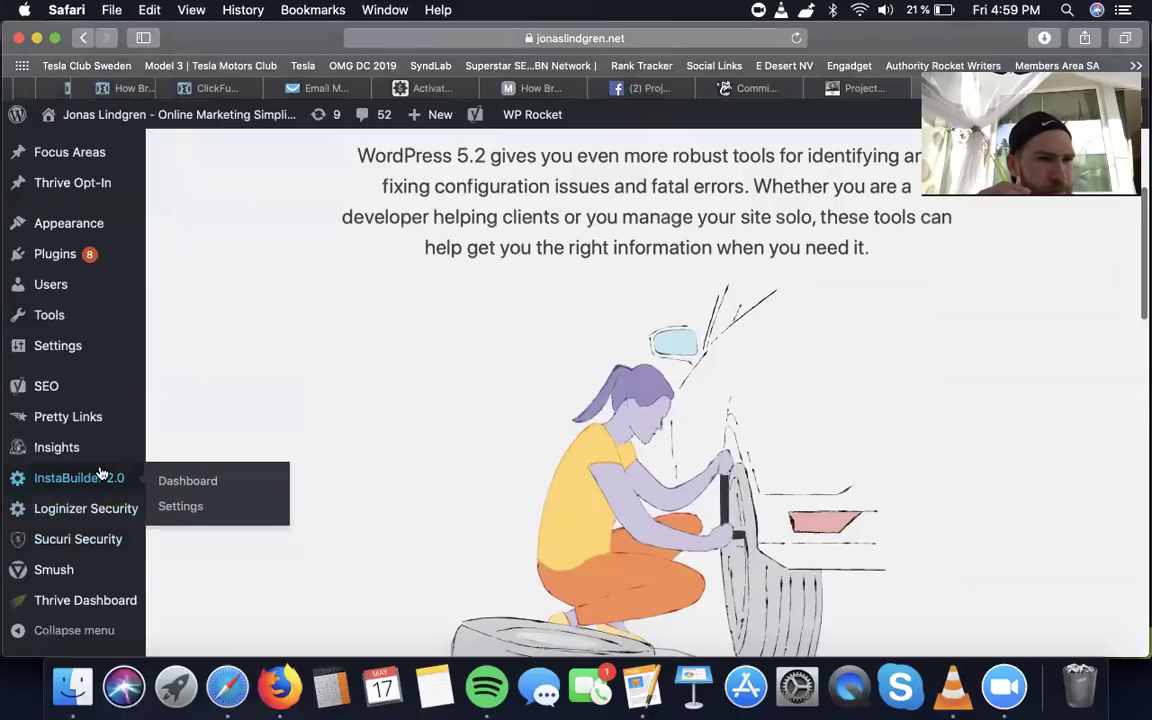
left_click(103, 271)
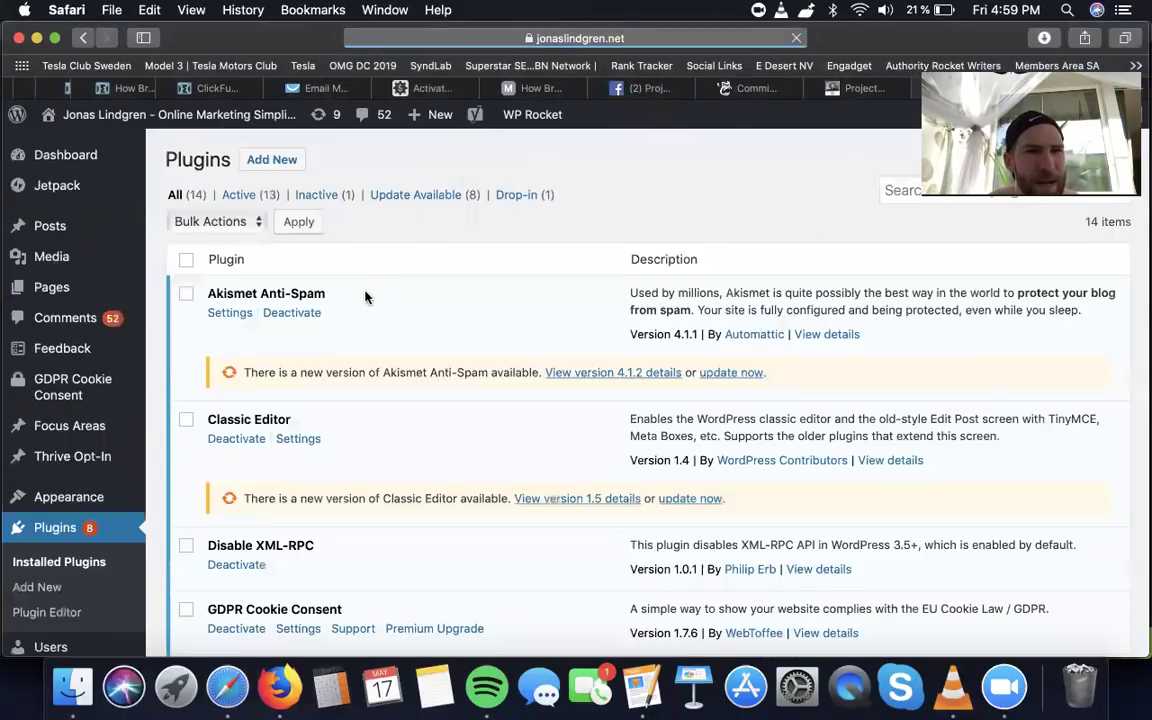
- Update the Akismet Anti-Spam, Classic Editor, Jetpack, Loginizer and Pretty Links plugins
scroll(375, 370, "down", 4)
scroll(383, 433, "up", 3)
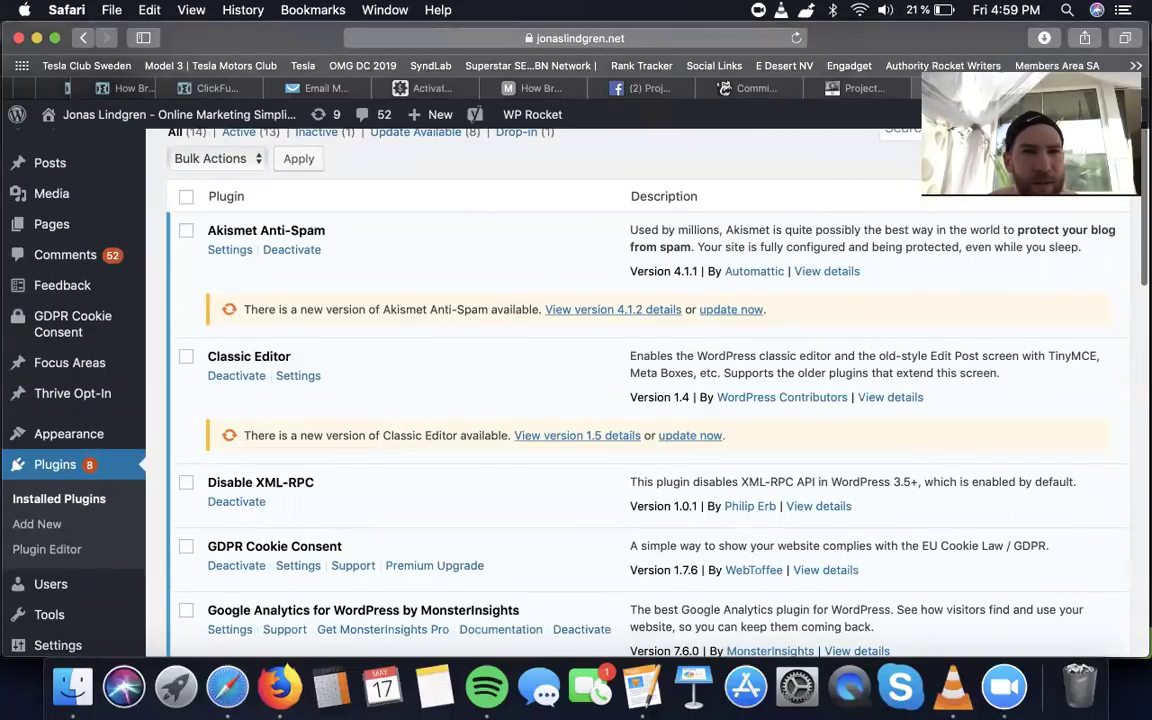
left_click(745, 310)
left_click(690, 436)
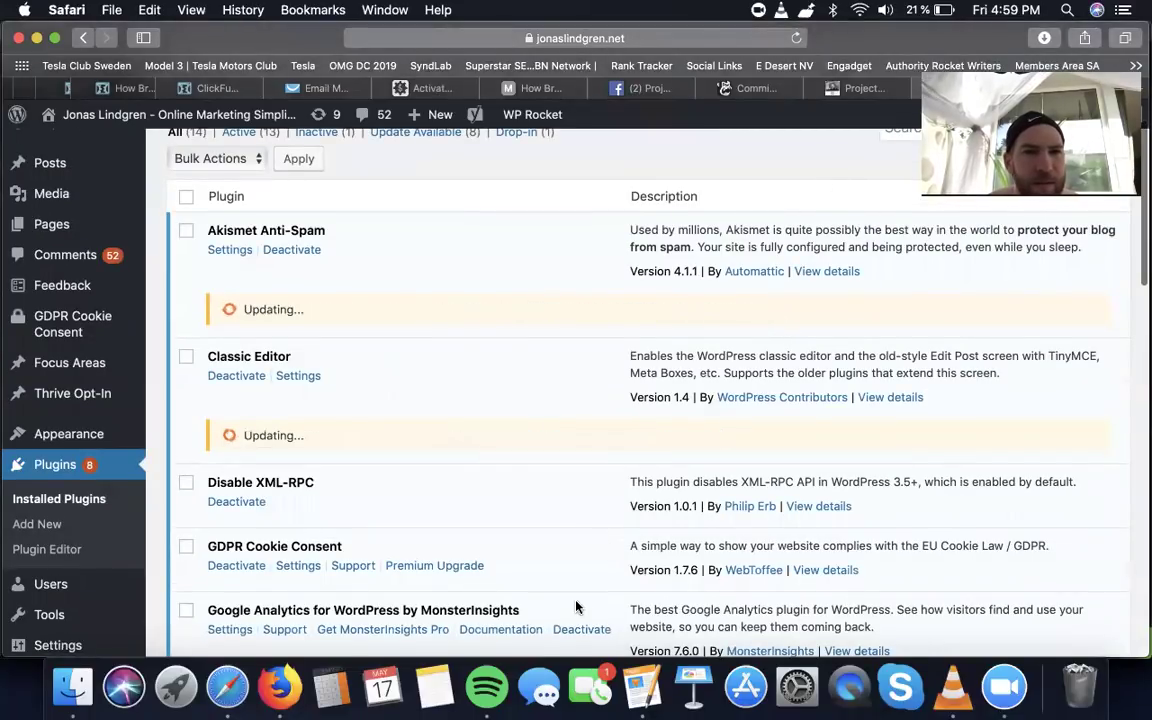
scroll(576, 606, "down", 10)
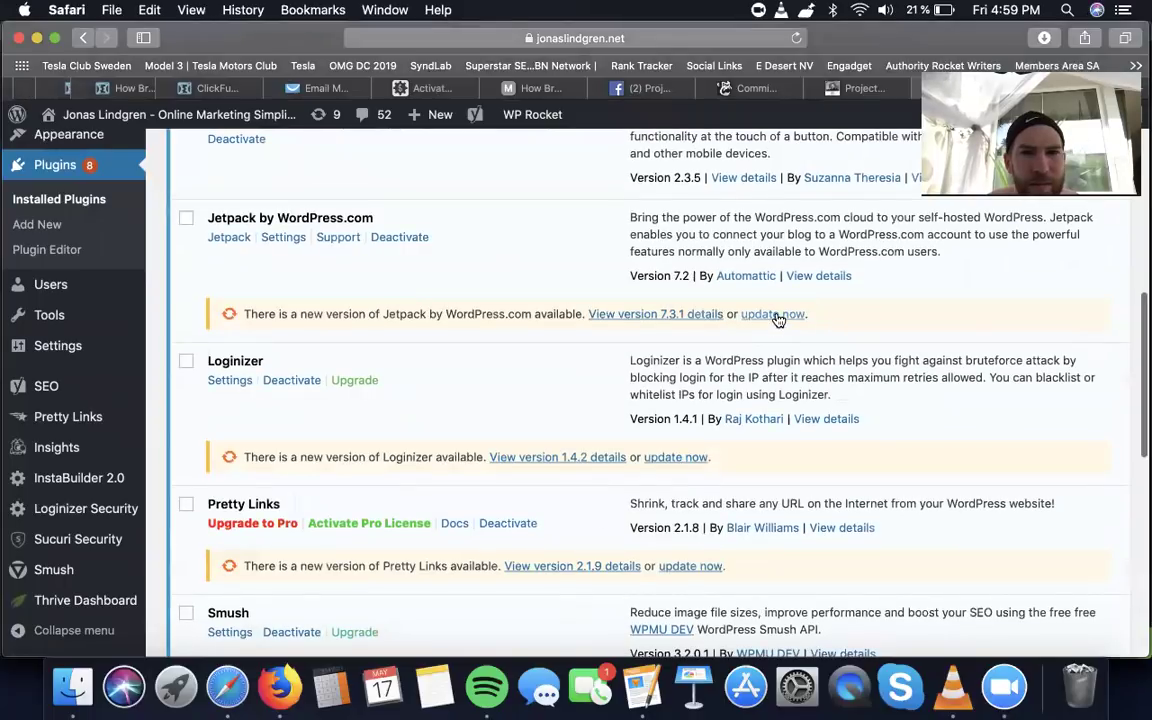
left_click(774, 315)
left_click(675, 457)
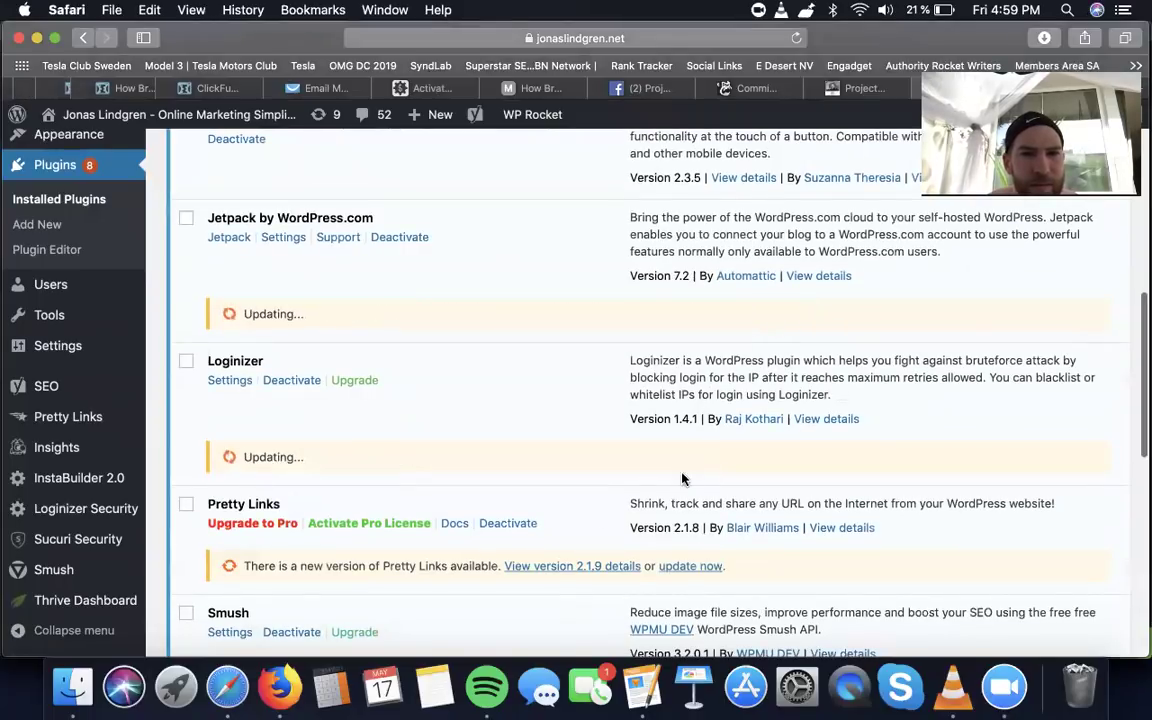
left_click(688, 567)
- Update the Sucuri Security, Yet Another Stars Rating and Yoast SEO plugins and check the update progress
scroll(688, 560, "down", 8)
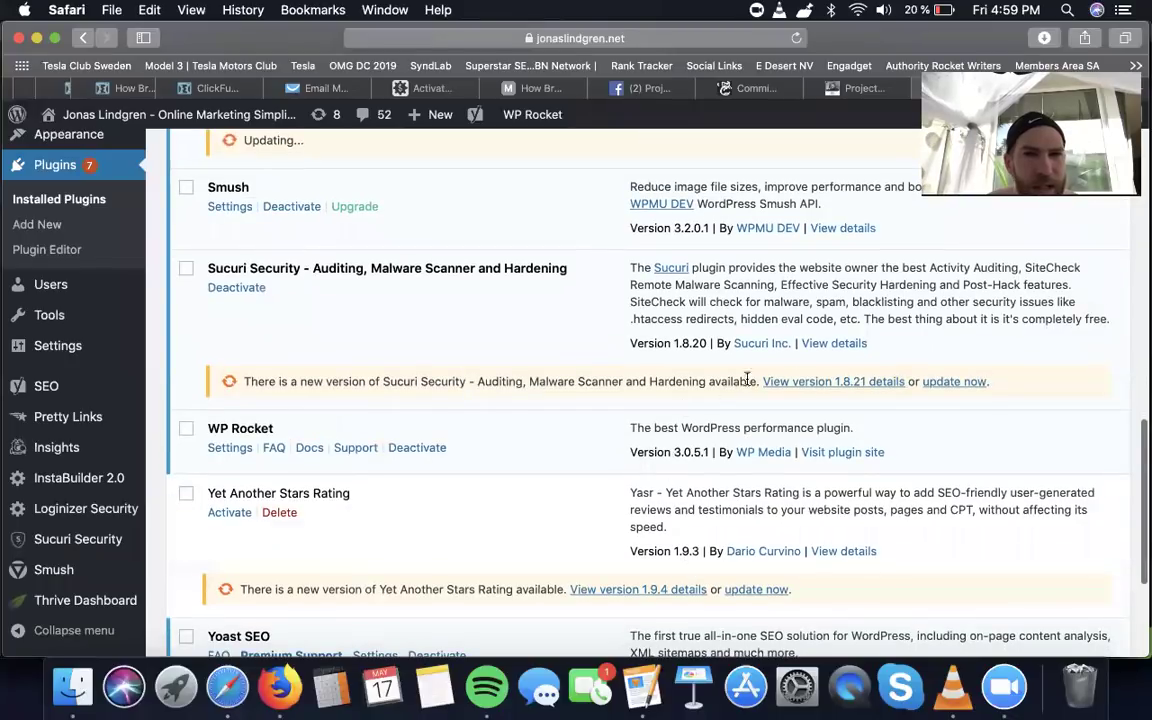
left_click(938, 381)
scroll(700, 500, "down", 4)
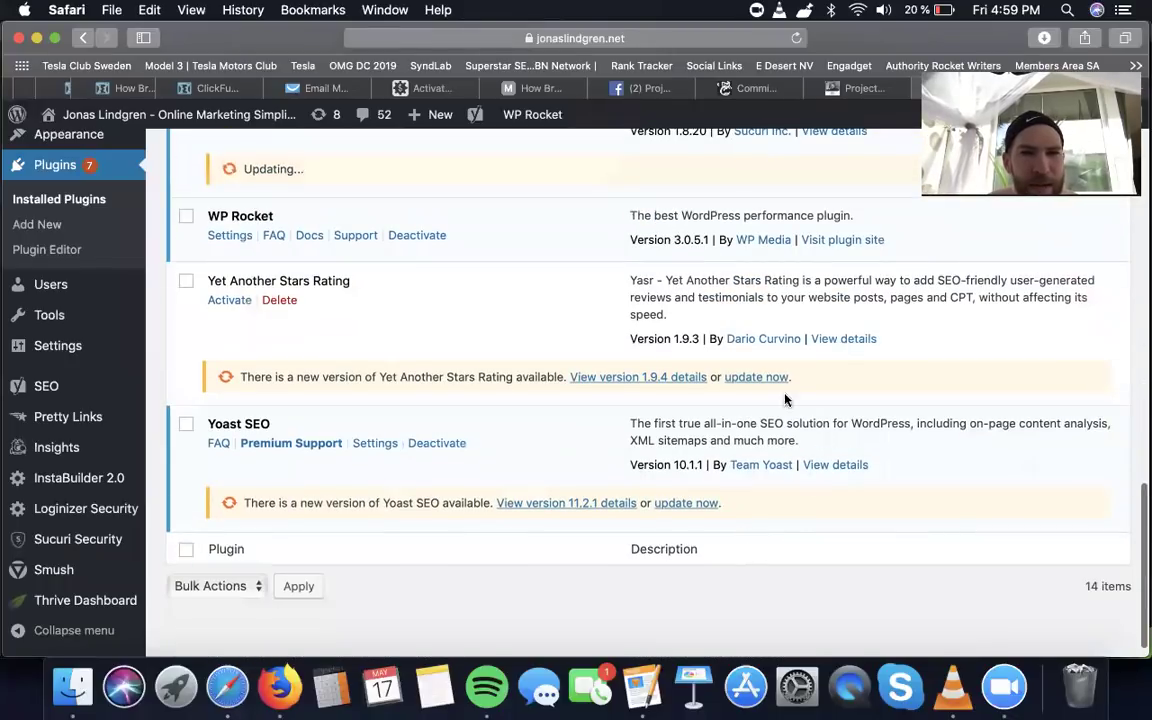
left_click(756, 377)
left_click(686, 503)
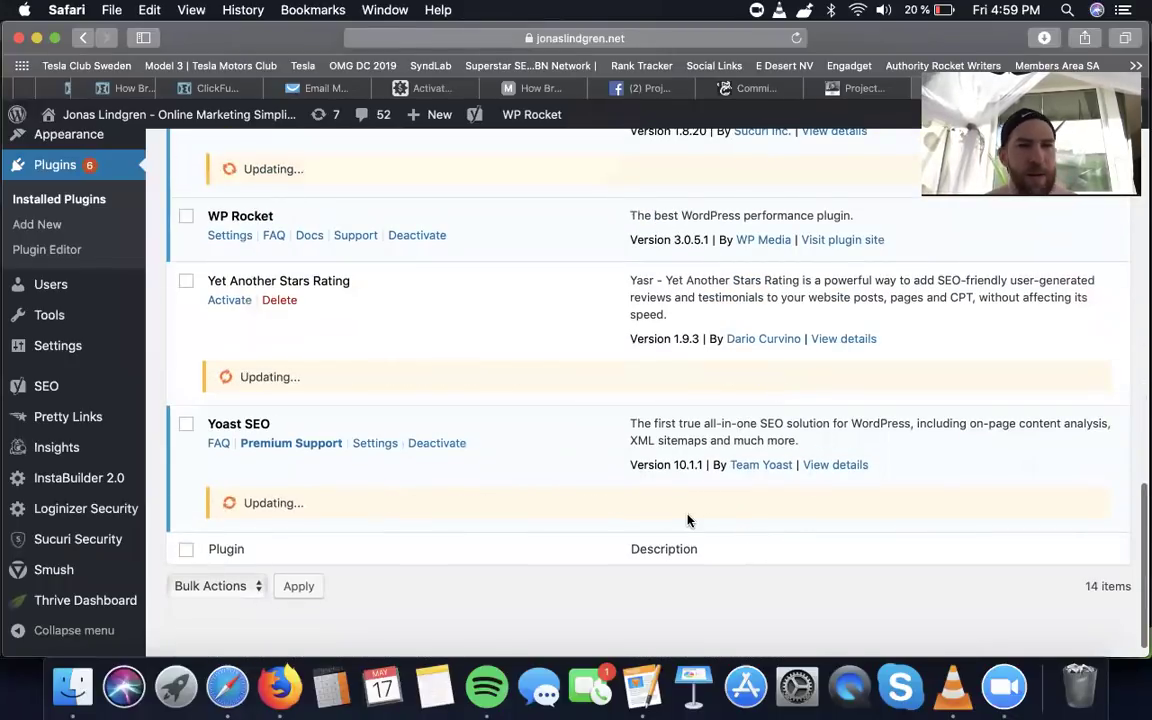
scroll(581, 531, "up", 1)
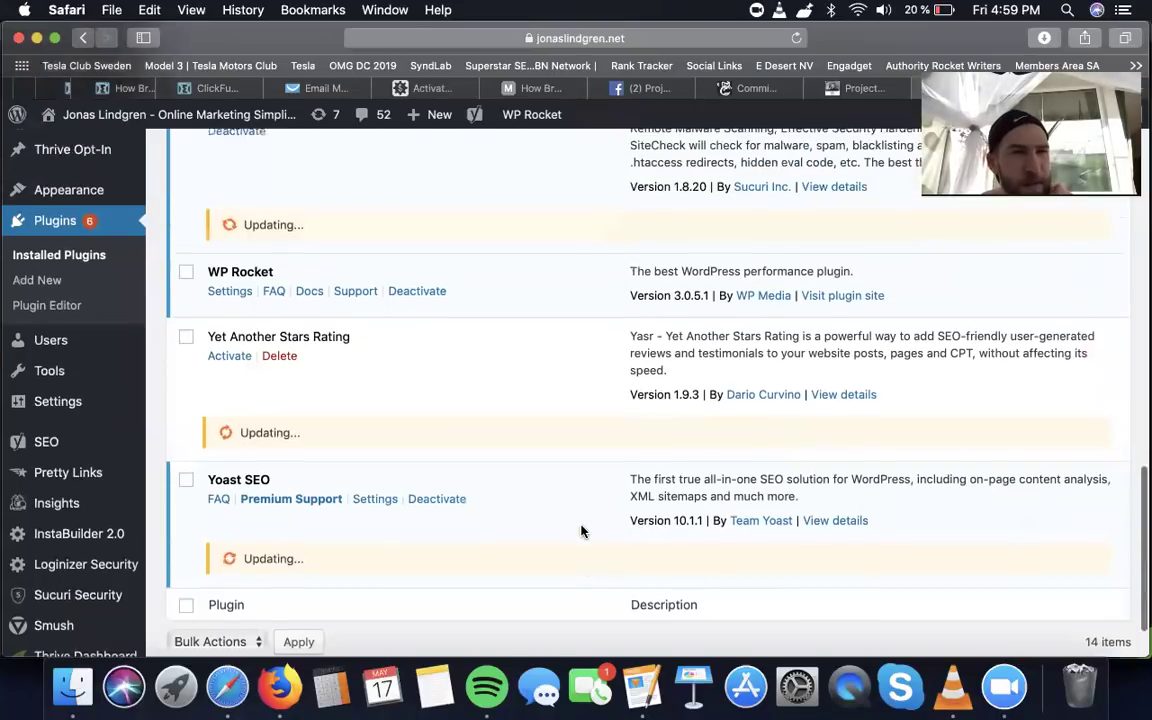
scroll(581, 531, "up", 1)
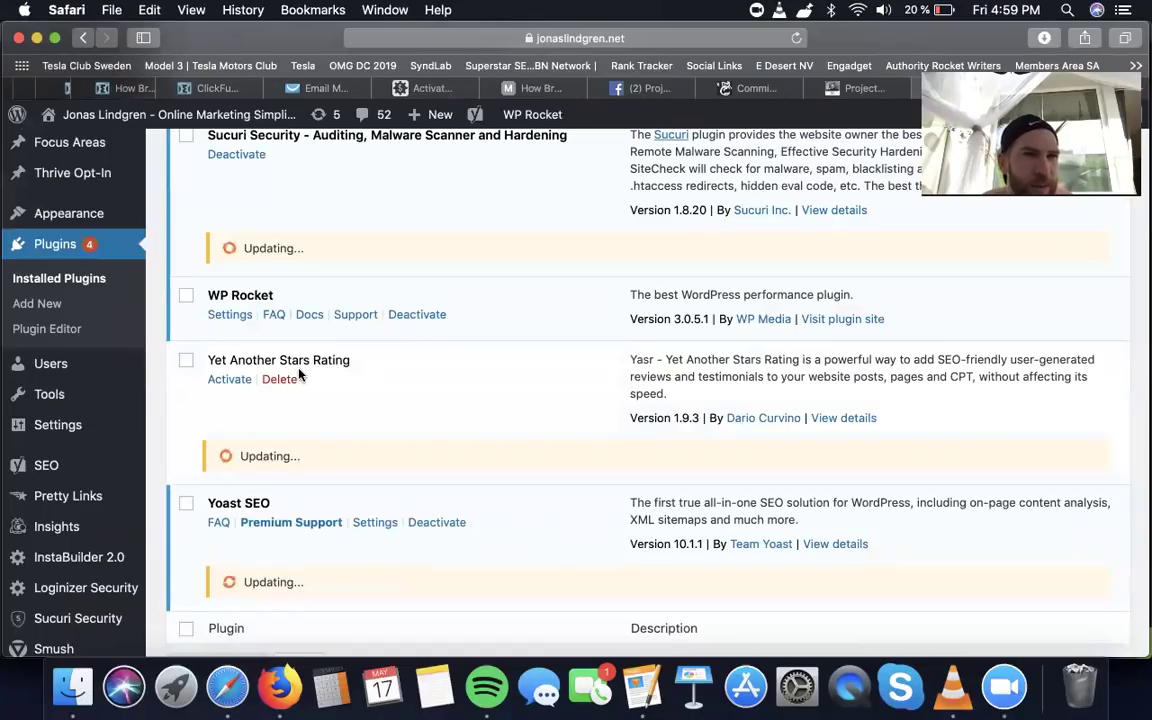
scroll(301, 375, "up", 5)
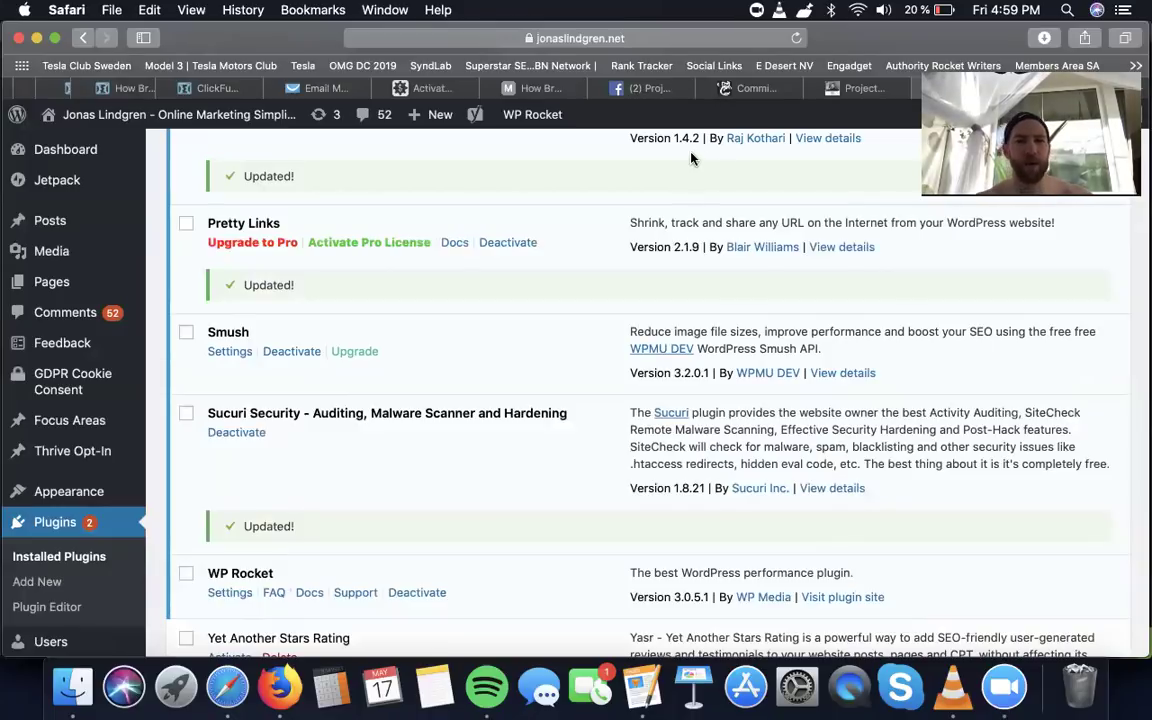
- Open vilketkreditkort.se/wp-admin in a new tab and log in with the saved credentials
key("super+t")
type("vilketkreditkort.se/")
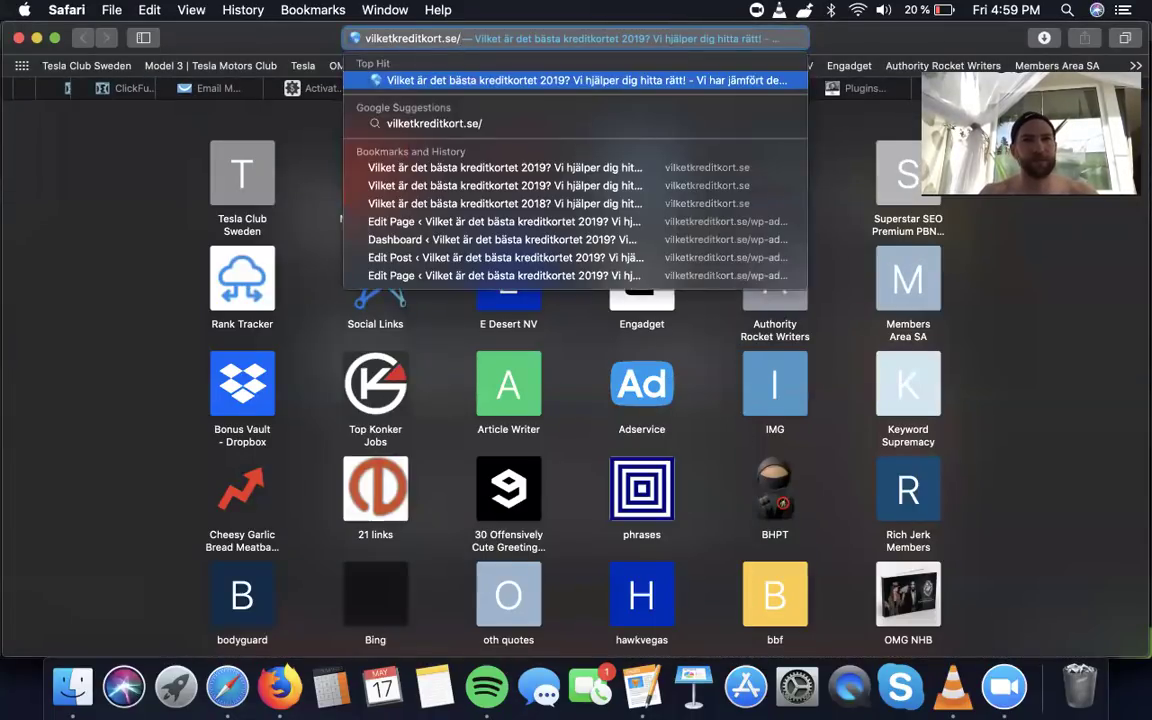
type("wp-admin")
key("Return")
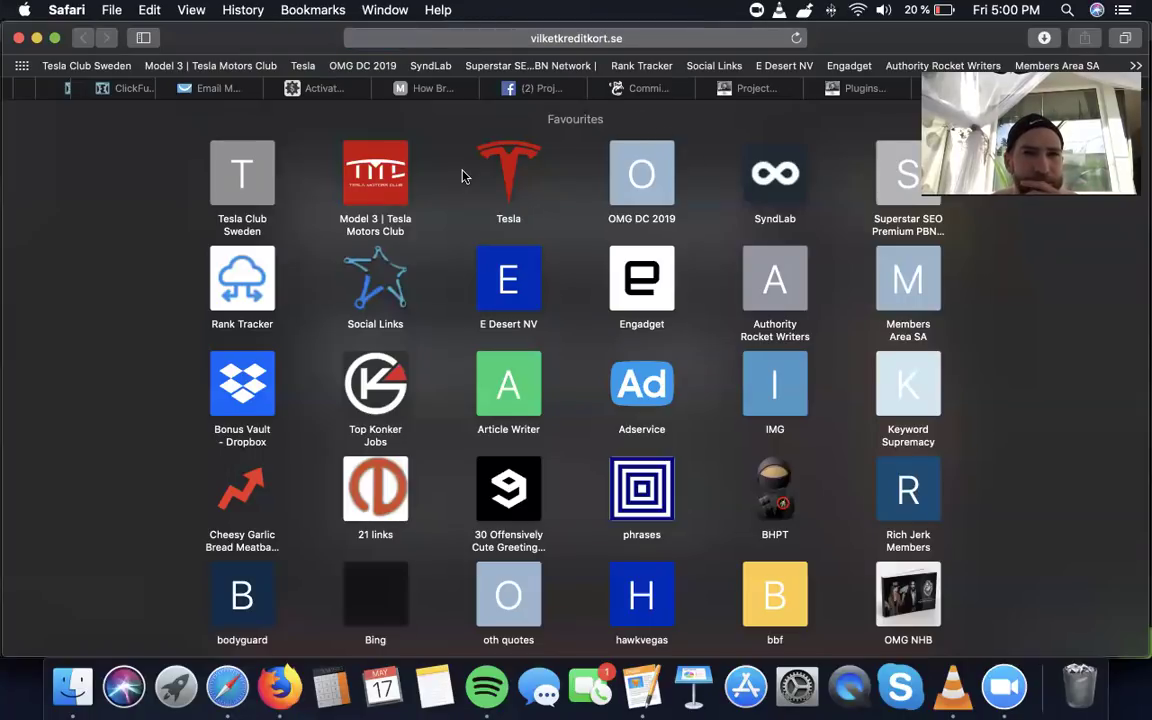
key("Return")
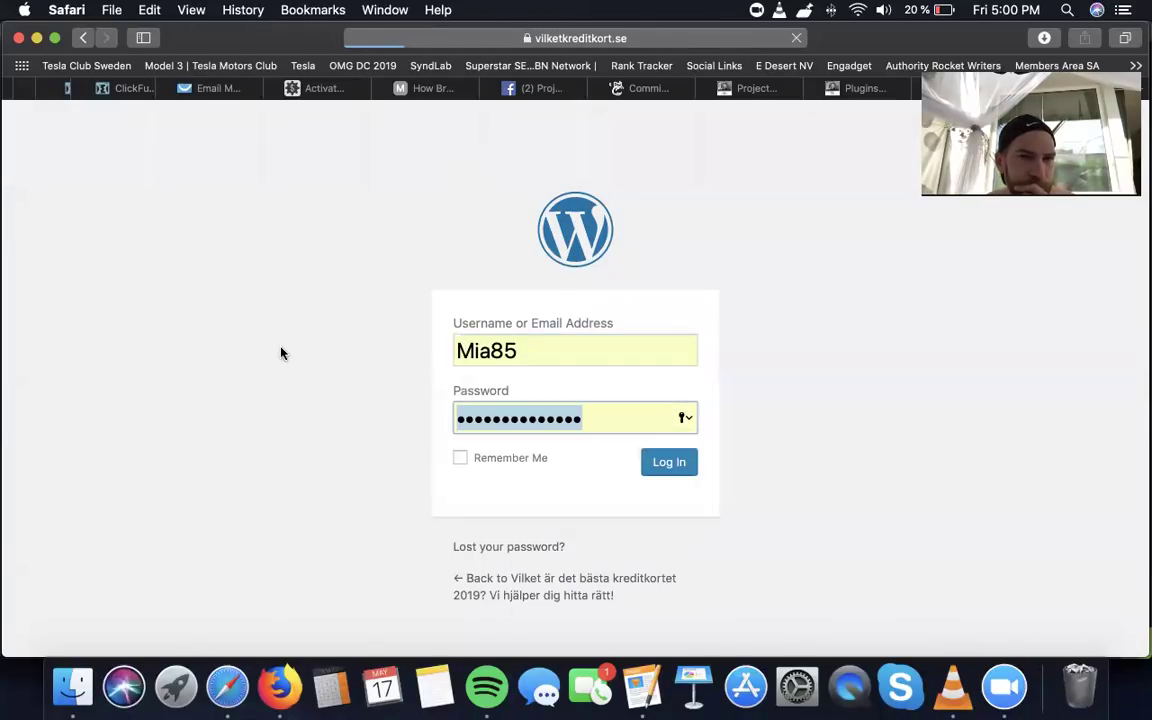
- Open the list of installed plugins for the vilketkreditkort.se site
scroll(96, 622, "down", 10)
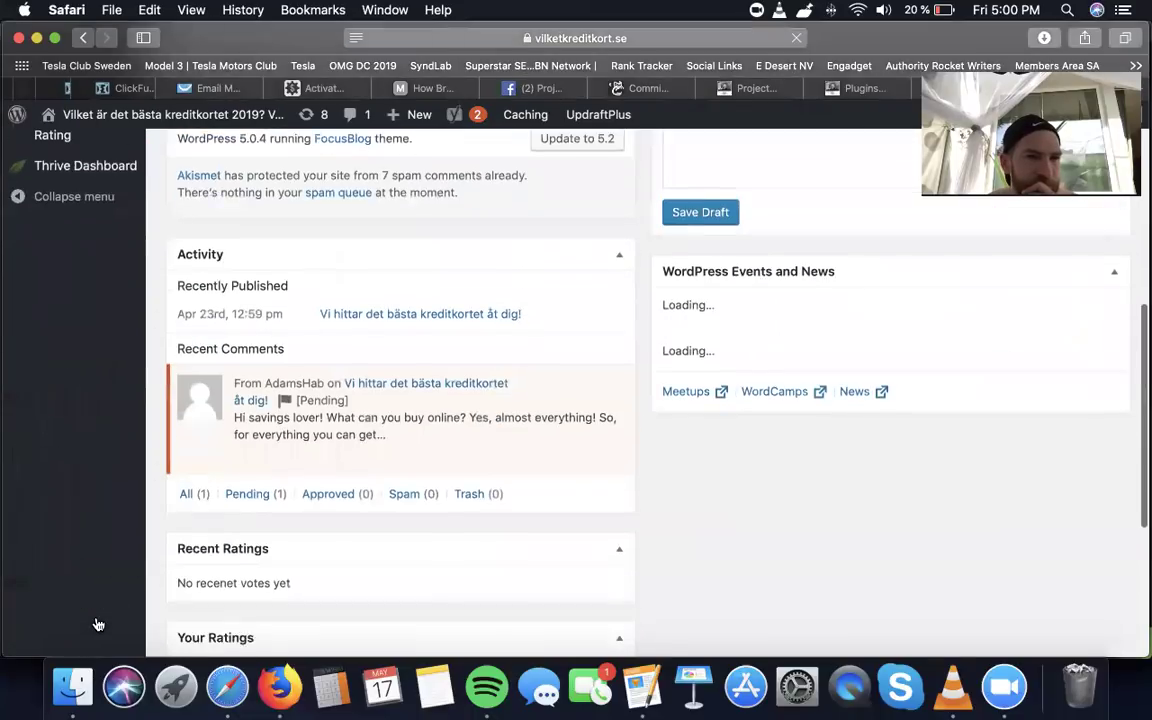
scroll(97, 624, "down", 1)
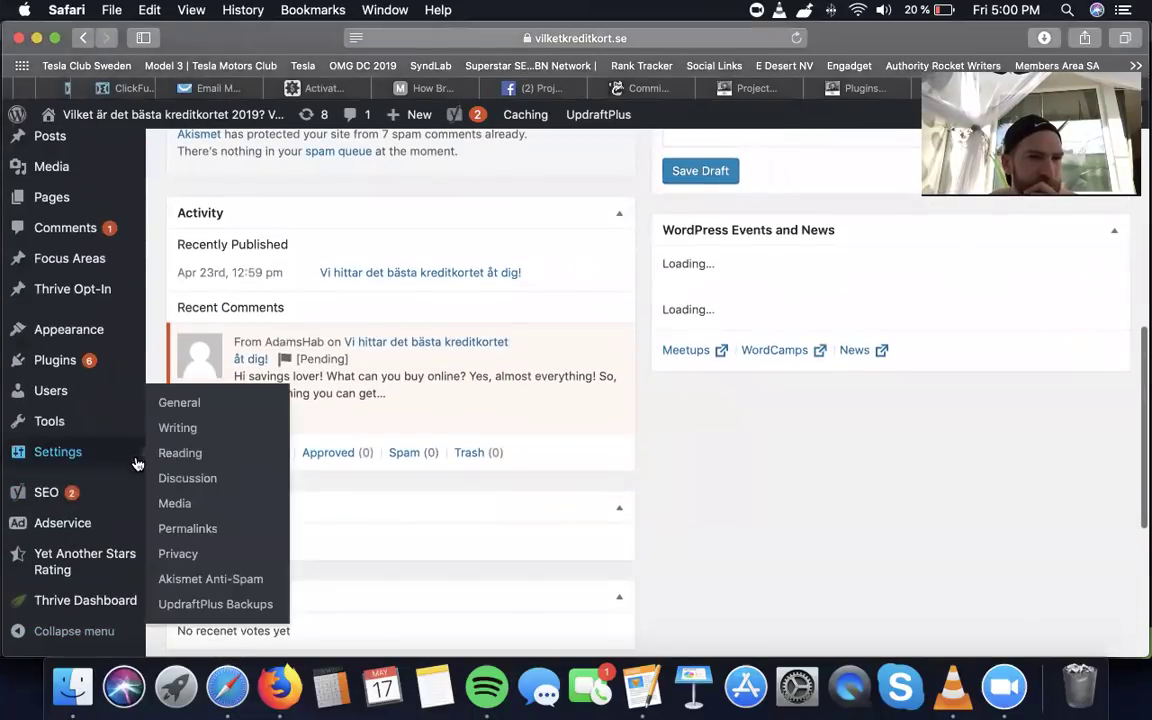
mouse_move(99, 343)
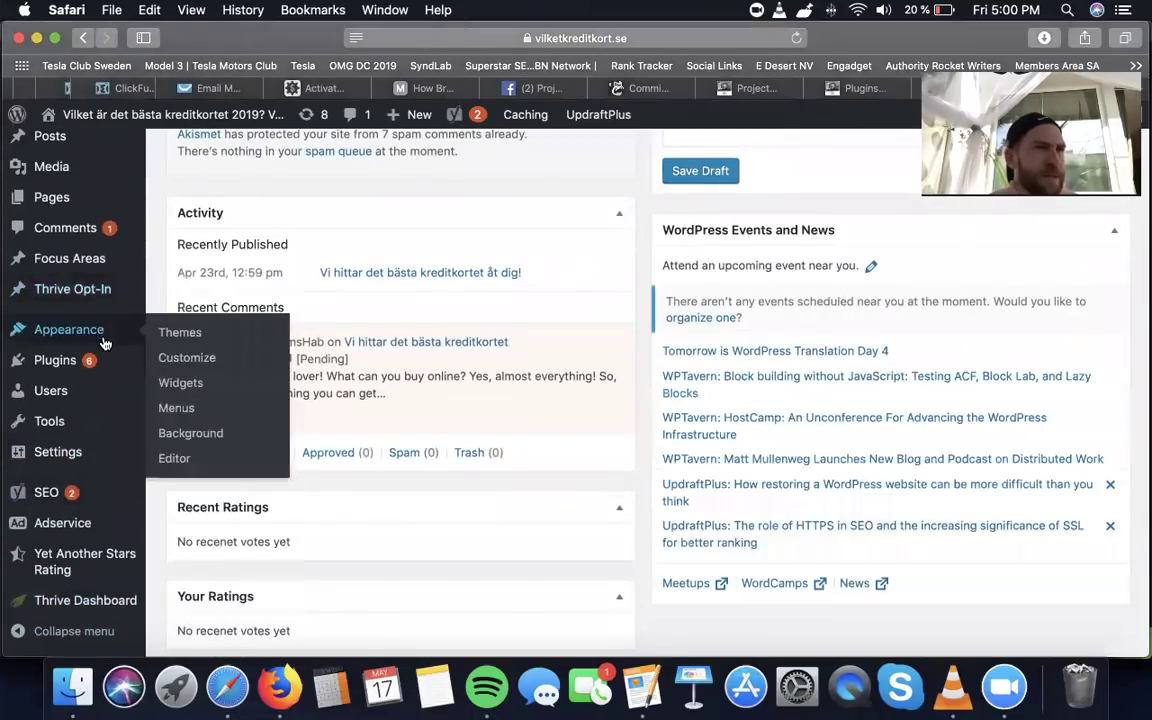
left_click(82, 362)
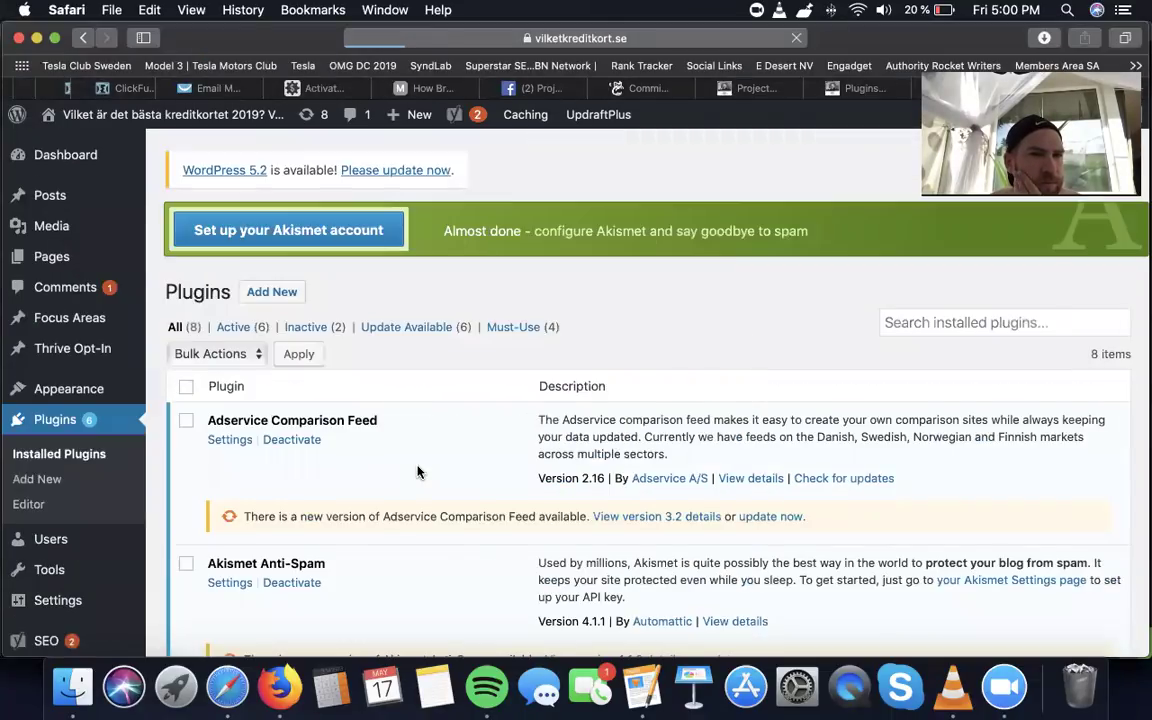
- Update the UpdraftPlus - Backup/Restore, Yet Another Stars Rating and Yoast SEO plugins
scroll(418, 472, "down", 10)
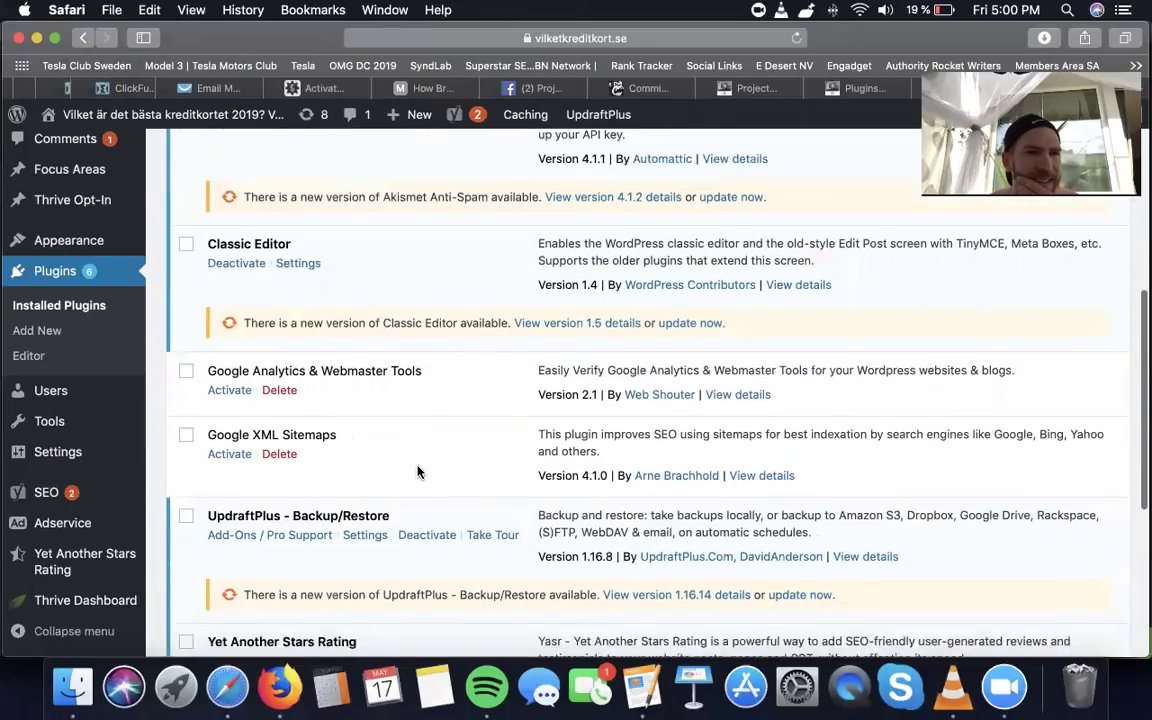
scroll(418, 472, "down", 4)
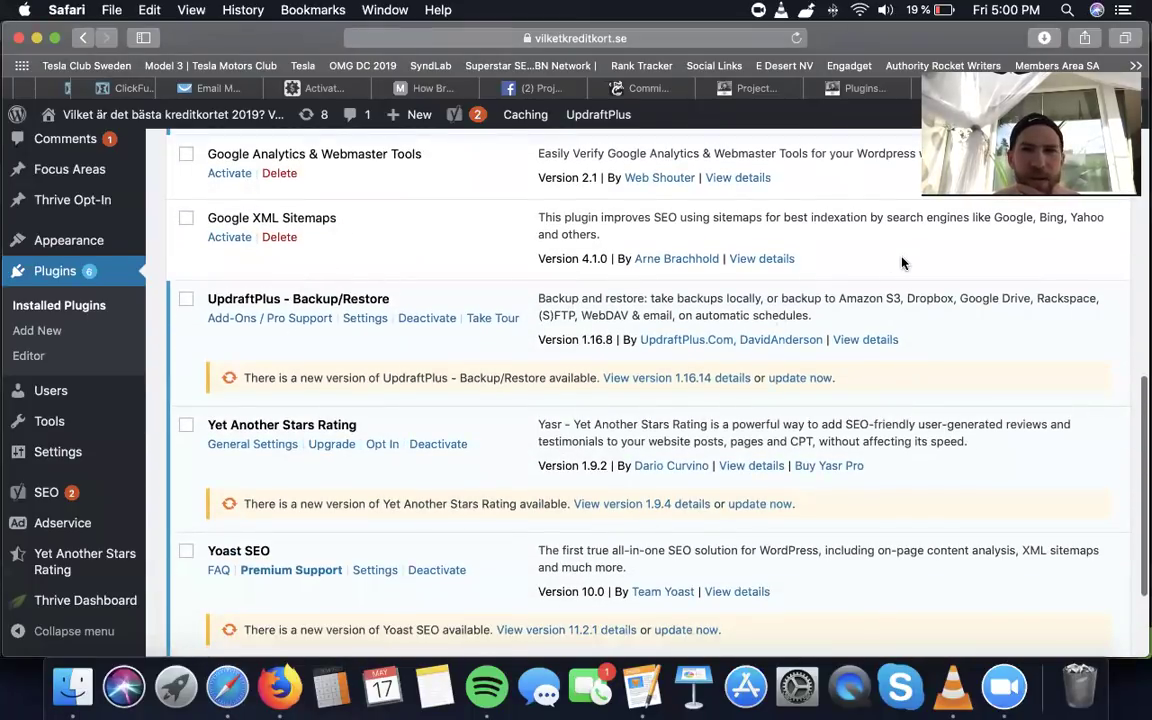
left_click(816, 377)
left_click(760, 504)
scroll(766, 506, "down", 2)
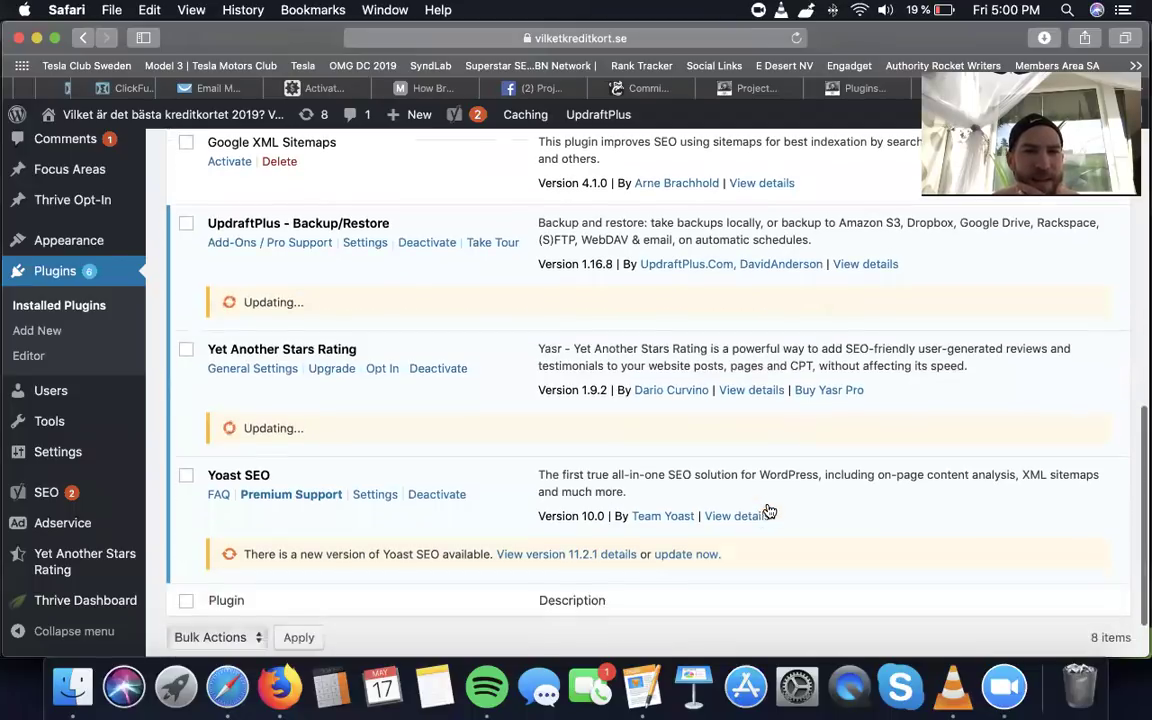
left_click(716, 557)
- Update the Classic Editor, Akismet Anti-Spam and Adservice Comparison Feed plugins and check the update progress
scroll(716, 557, "up", 10)
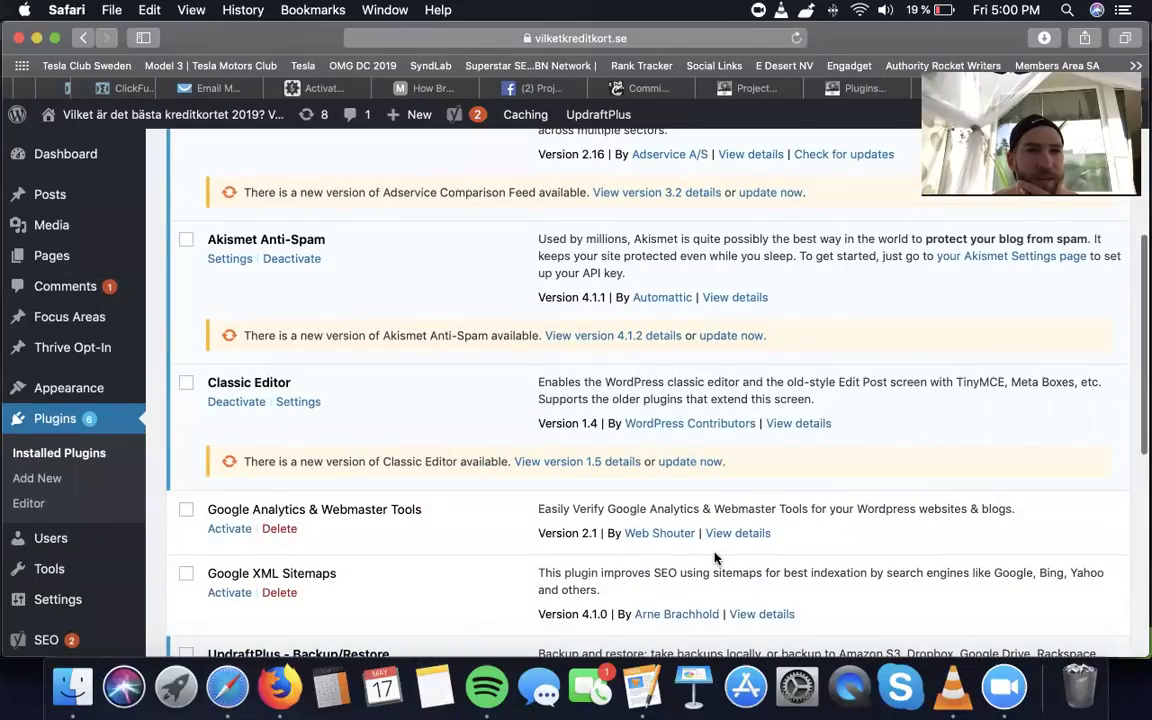
left_click(714, 462)
left_click(738, 336)
left_click(768, 192)
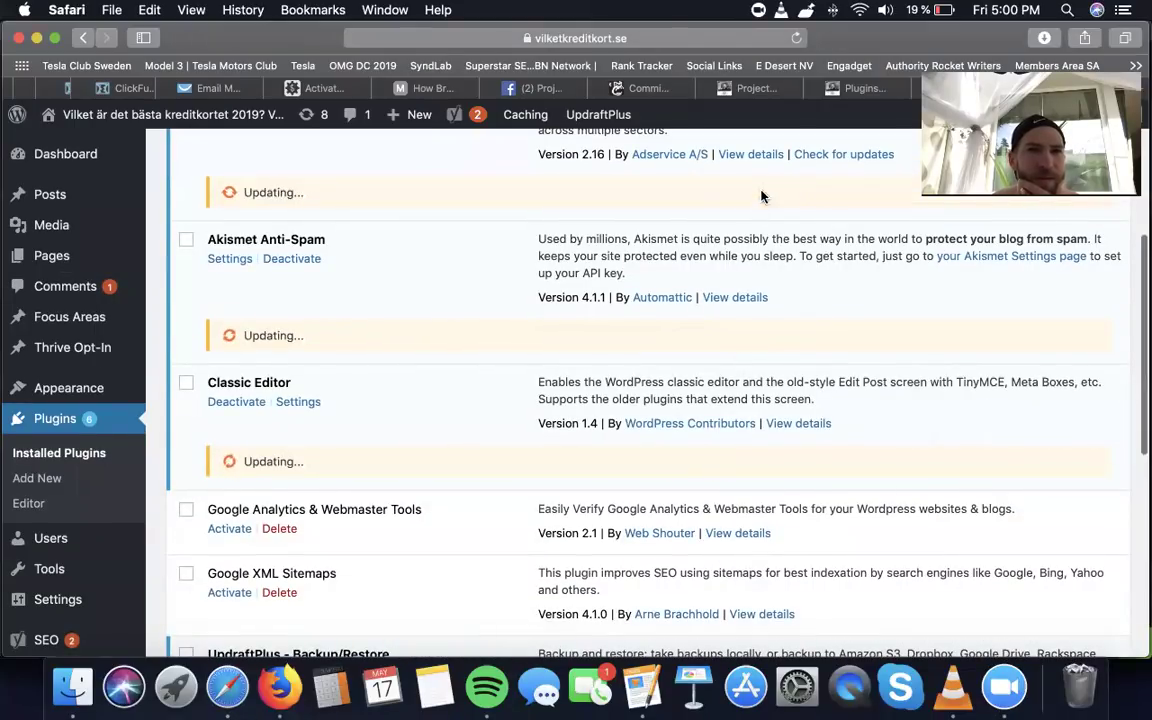
scroll(760, 236, "up", 2)
scroll(760, 236, "up", 7)
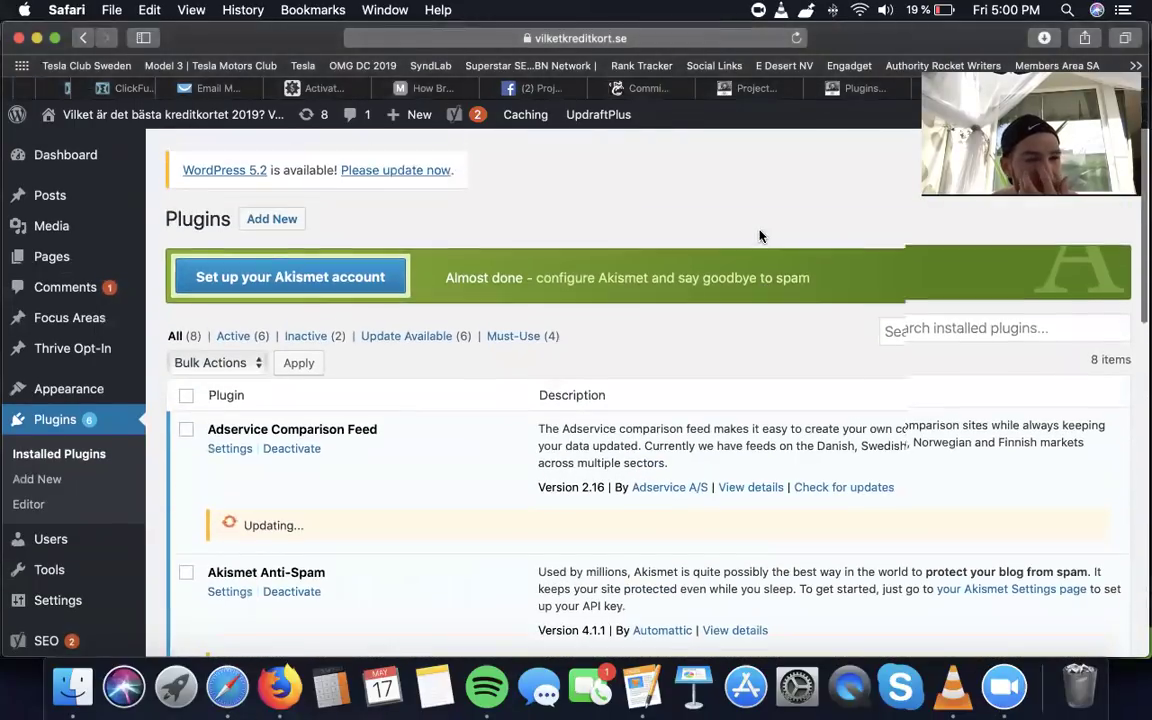
scroll(607, 492, "down", 7)
scroll(607, 492, "down", 9)
scroll(489, 452, "up", 4)
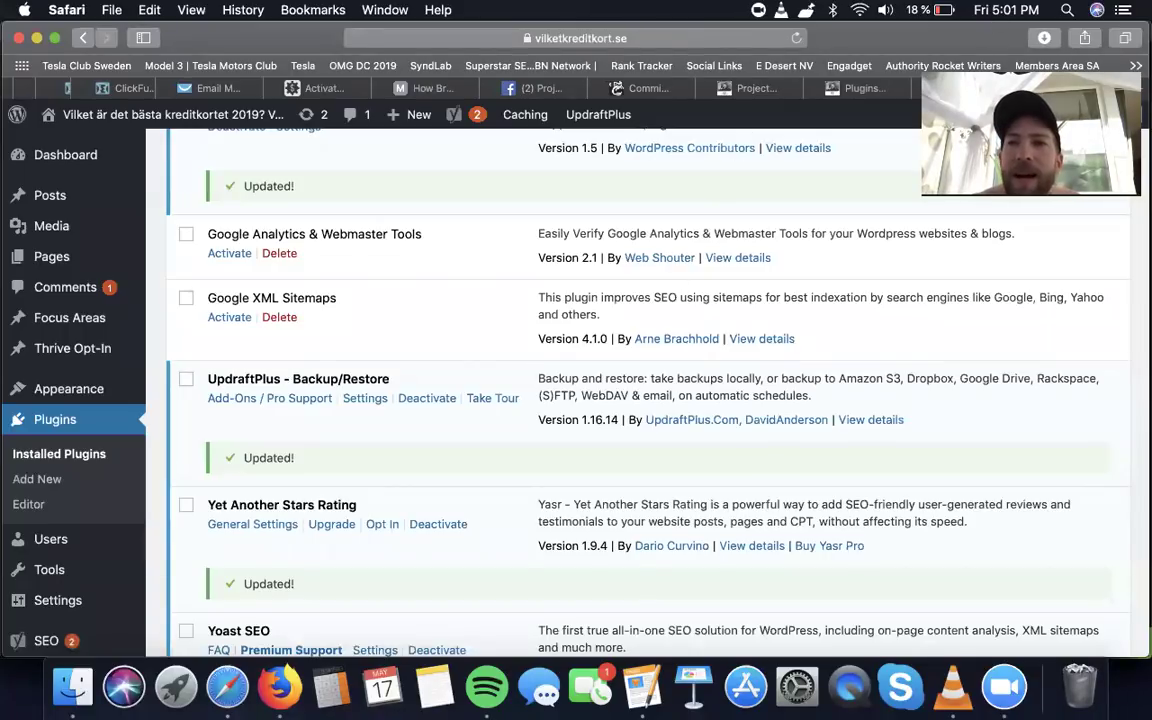
- Close the leftover WordPress site tabs and return to the start of the Commission Gorilla page list
left_click(905, 88)
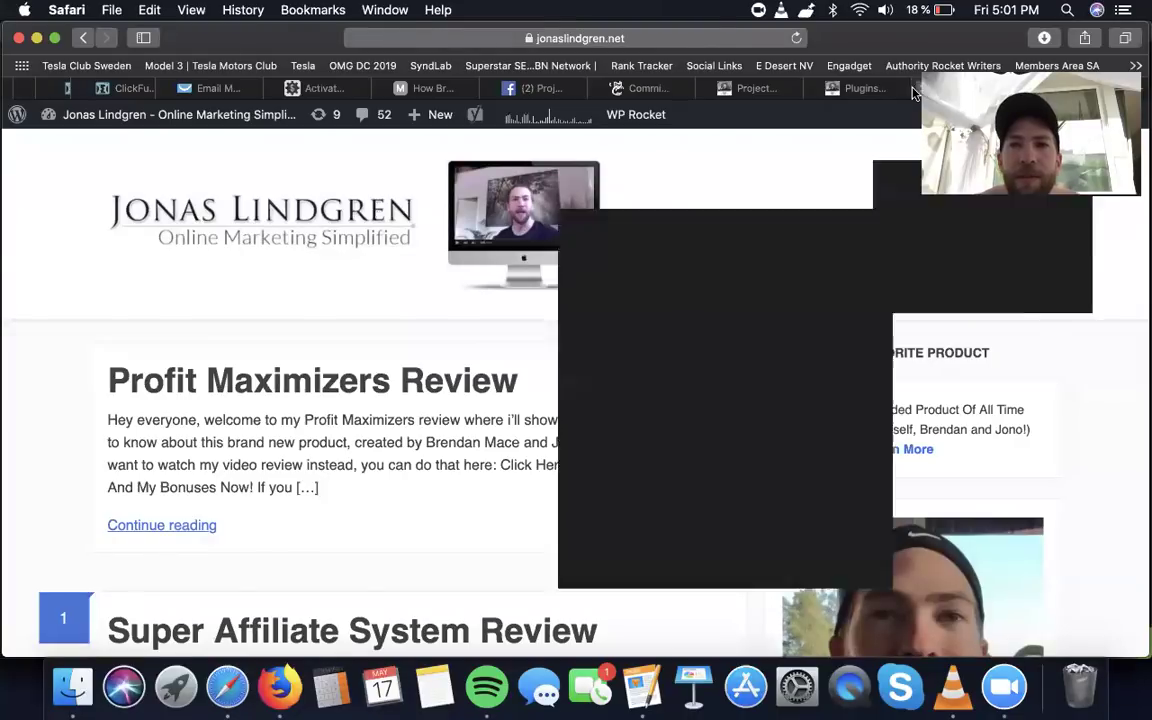
key("super+w")
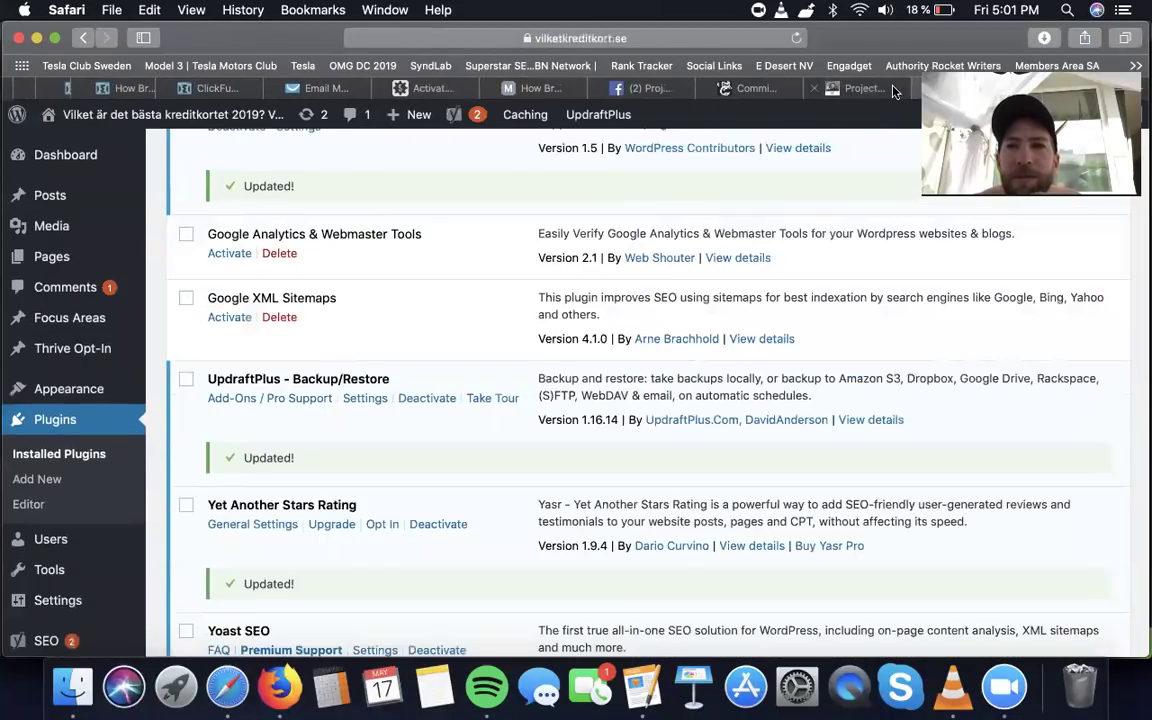
left_click(893, 91)
left_click(814, 89)
left_click(782, 91)
scroll(455, 368, "up", 20)
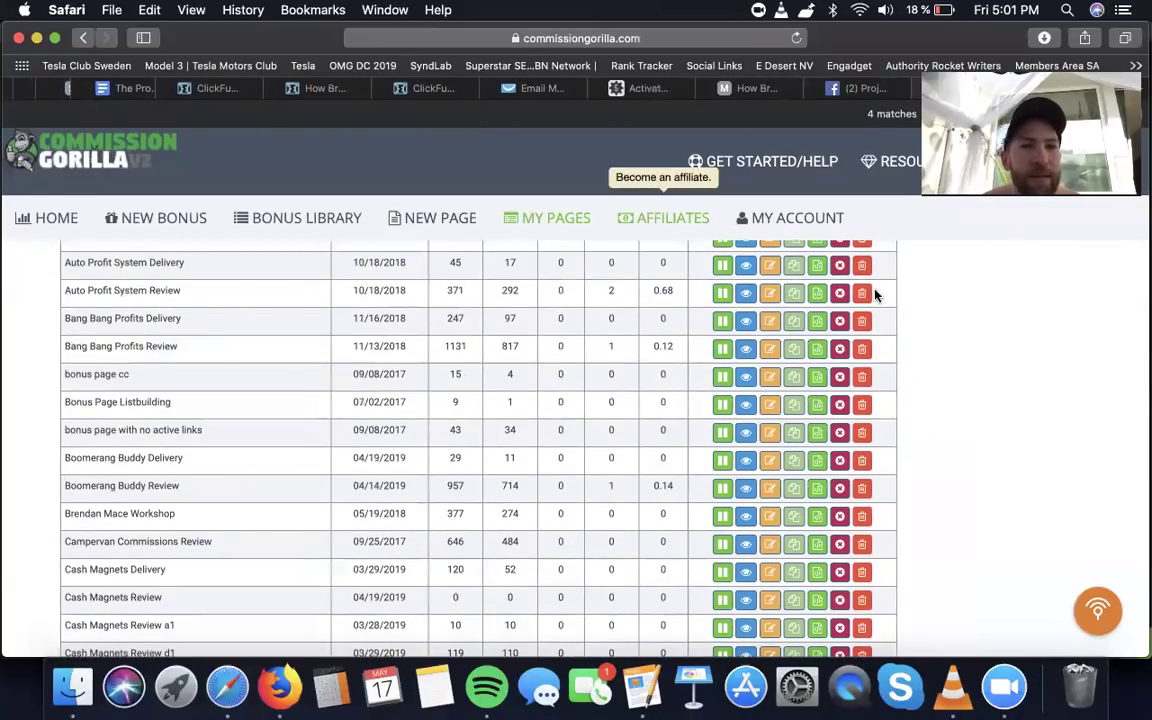
scroll(875, 295, "up", 10)
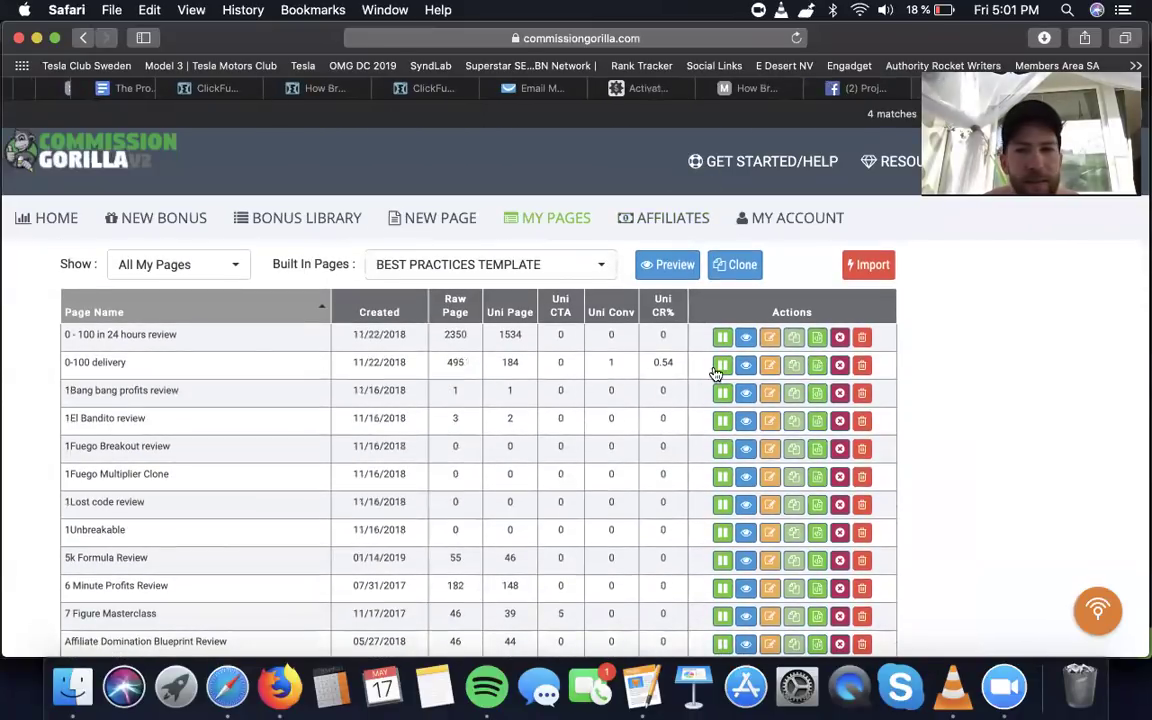
- Preview the 0-100 delivery page and highlight the sentence offering buyers a second chance at the upsells
left_click(745, 365)
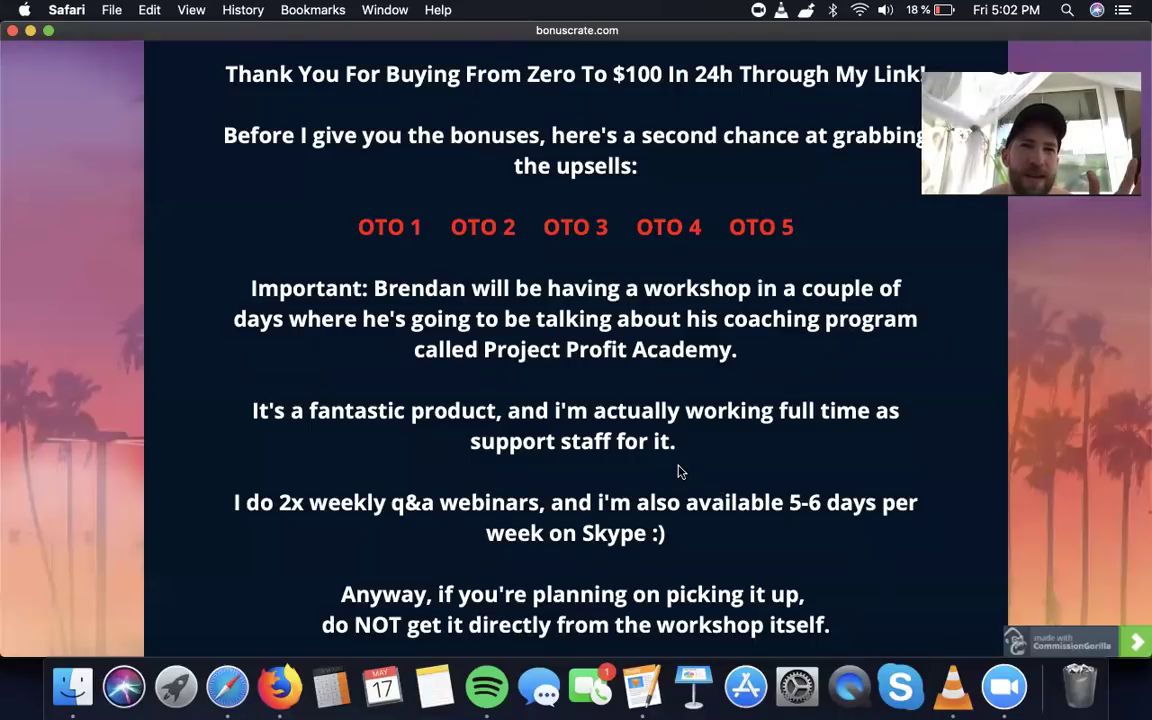
left_click_drag(327, 140, 589, 146)
left_click(651, 149)
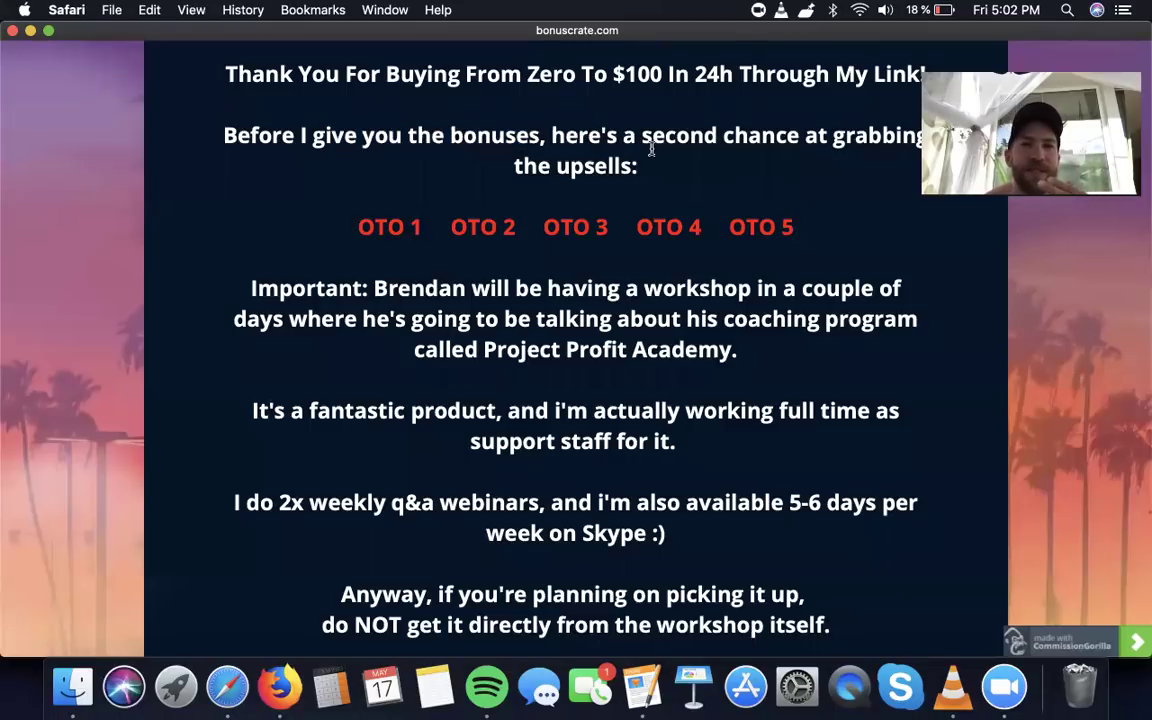